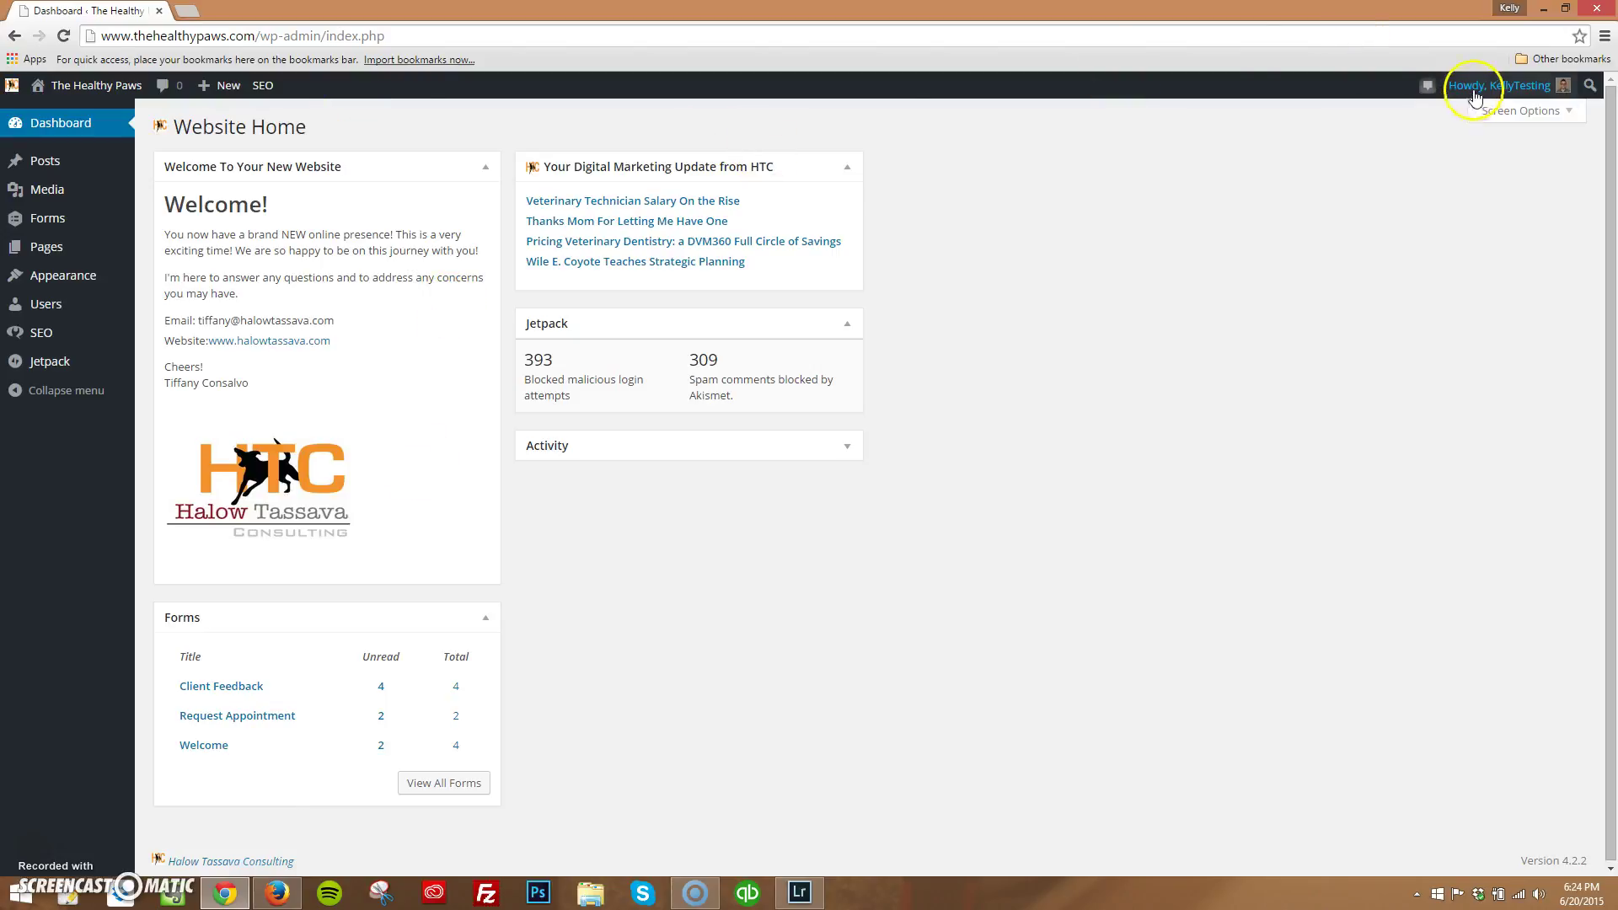
pyautogui.moveTo(1500, 85)
pyautogui.click(1463, 171)
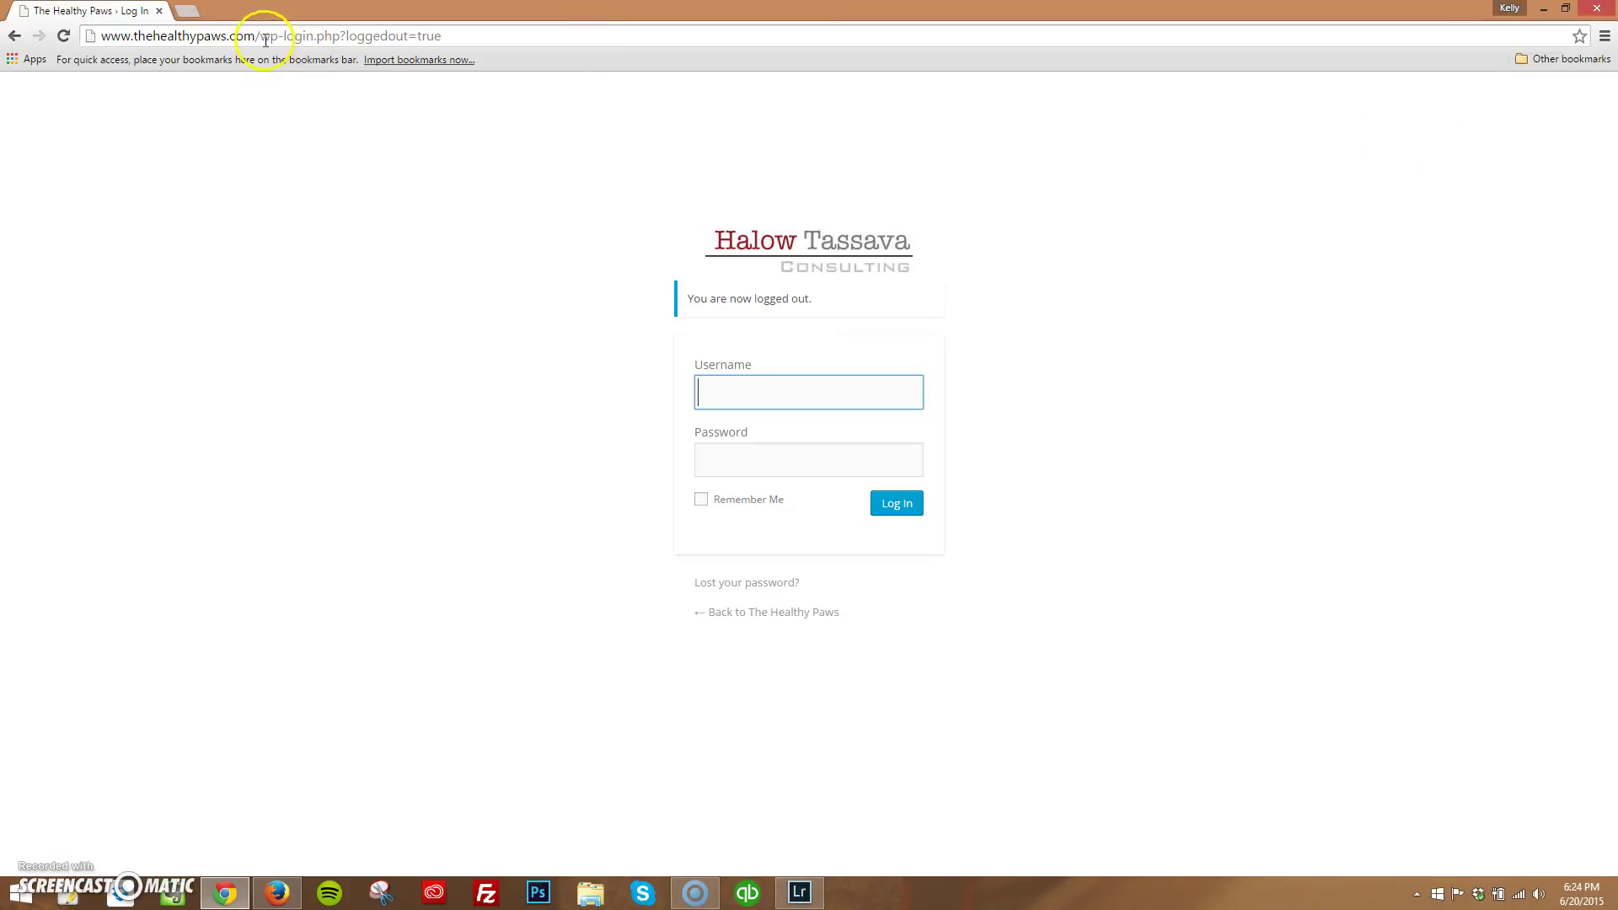
pyautogui.moveTo(261, 38); pyautogui.dragTo(625, 48)
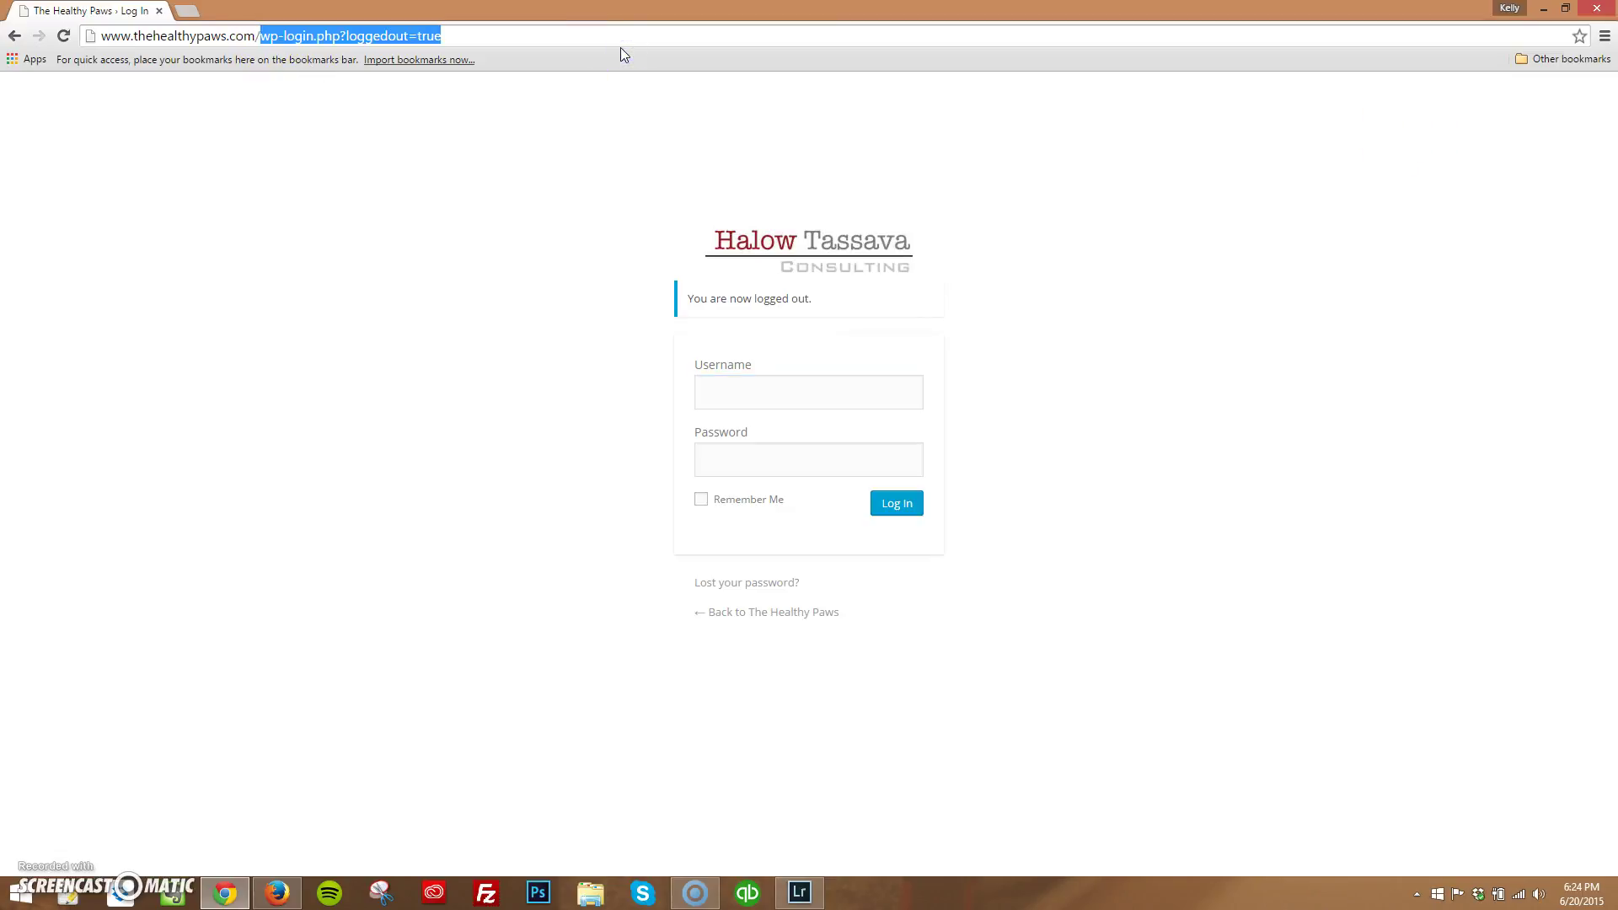
pyautogui.write('wp-admin')
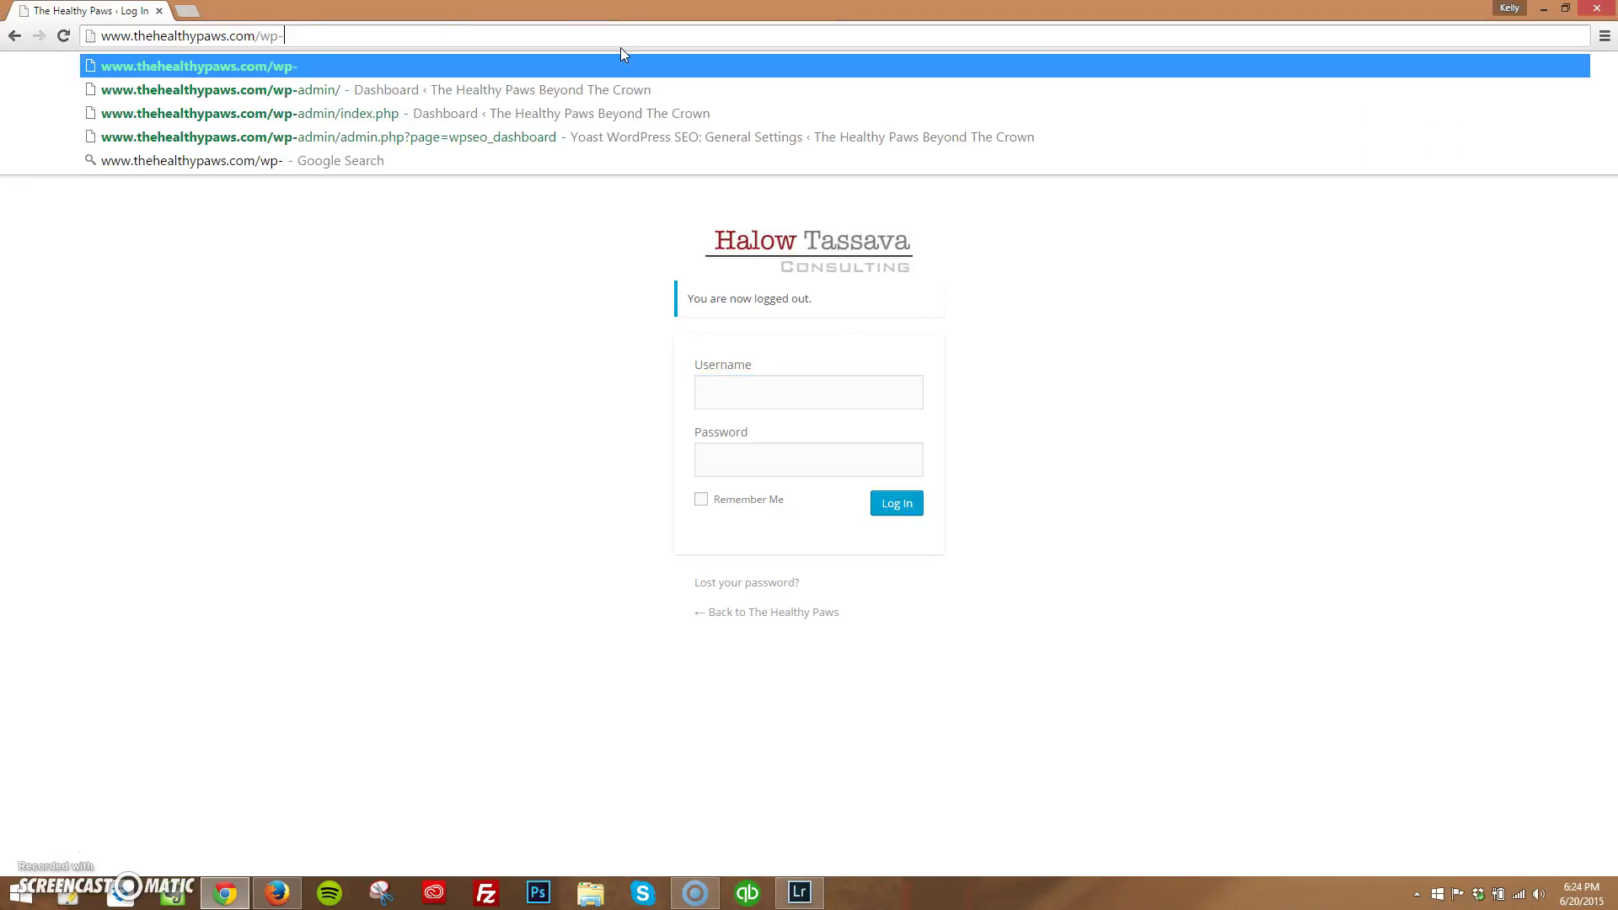
pyautogui.press('Return')
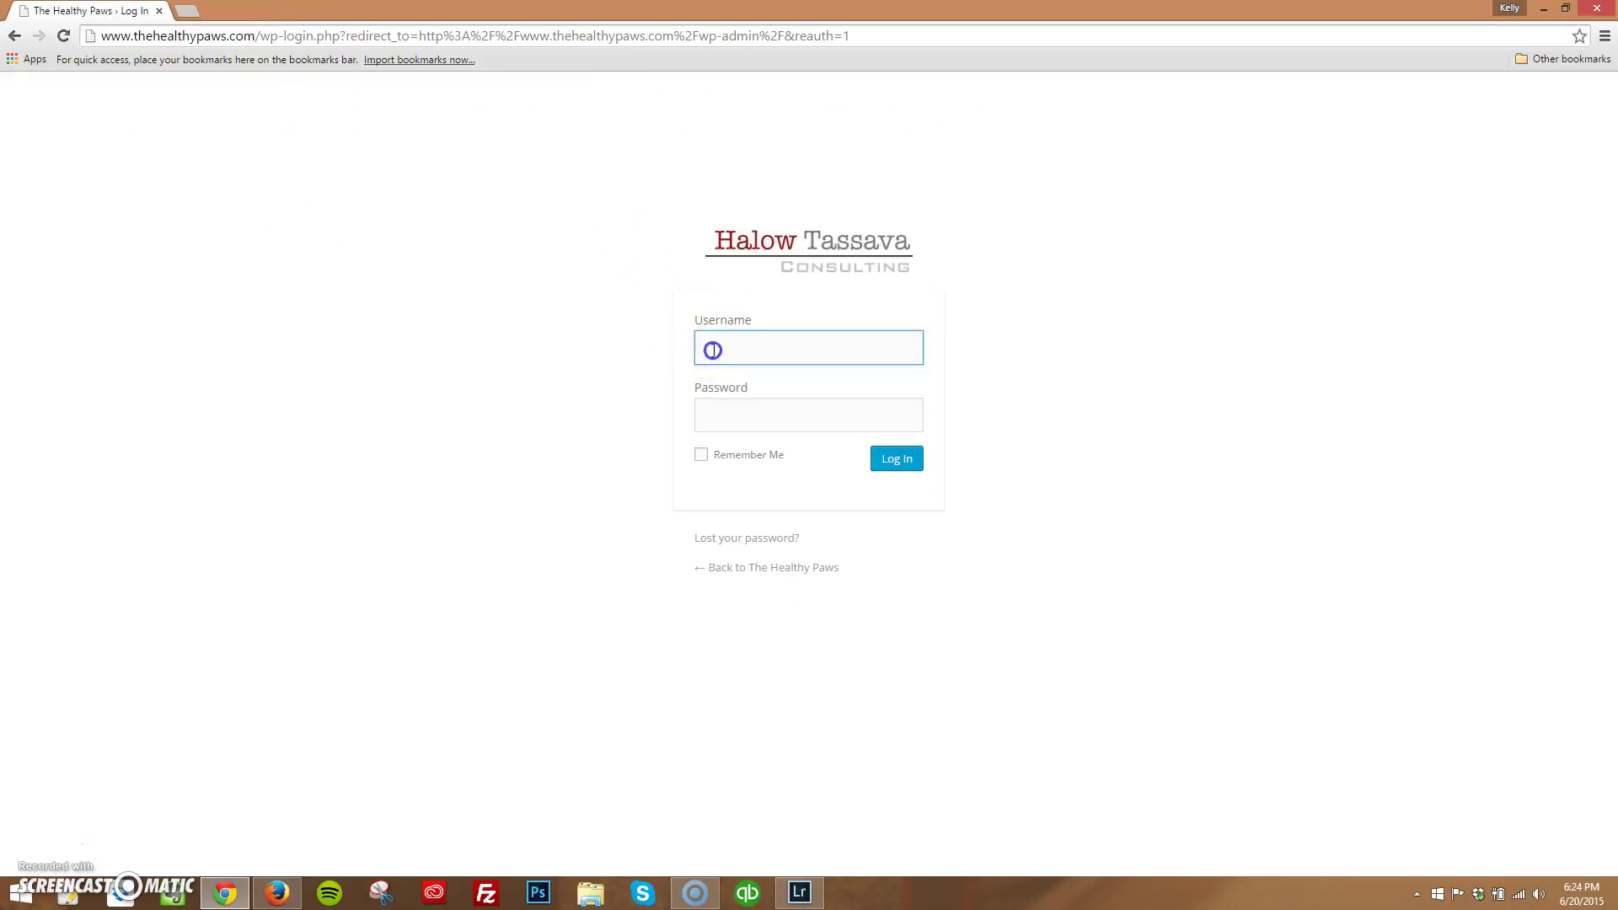
# Log in with the account username and password, and decline saving the password in the browser.
pyautogui.click(714, 347)
pyautogui.click(724, 395)
pyautogui.click(758, 427)
pyautogui.write('•••••••••')
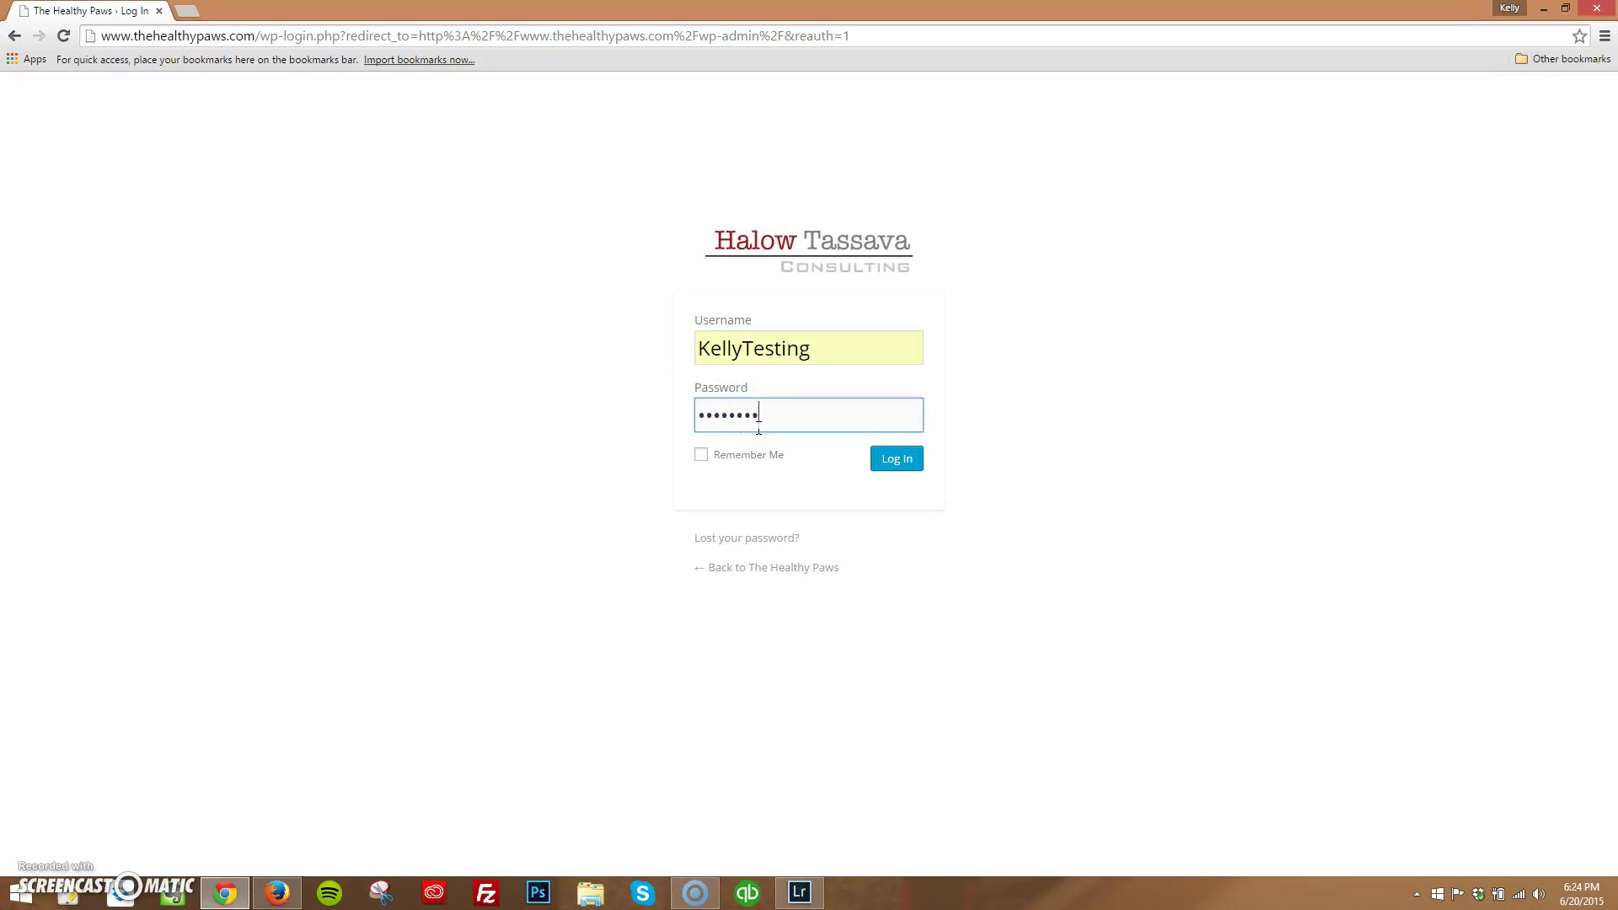
pyautogui.press('Return')
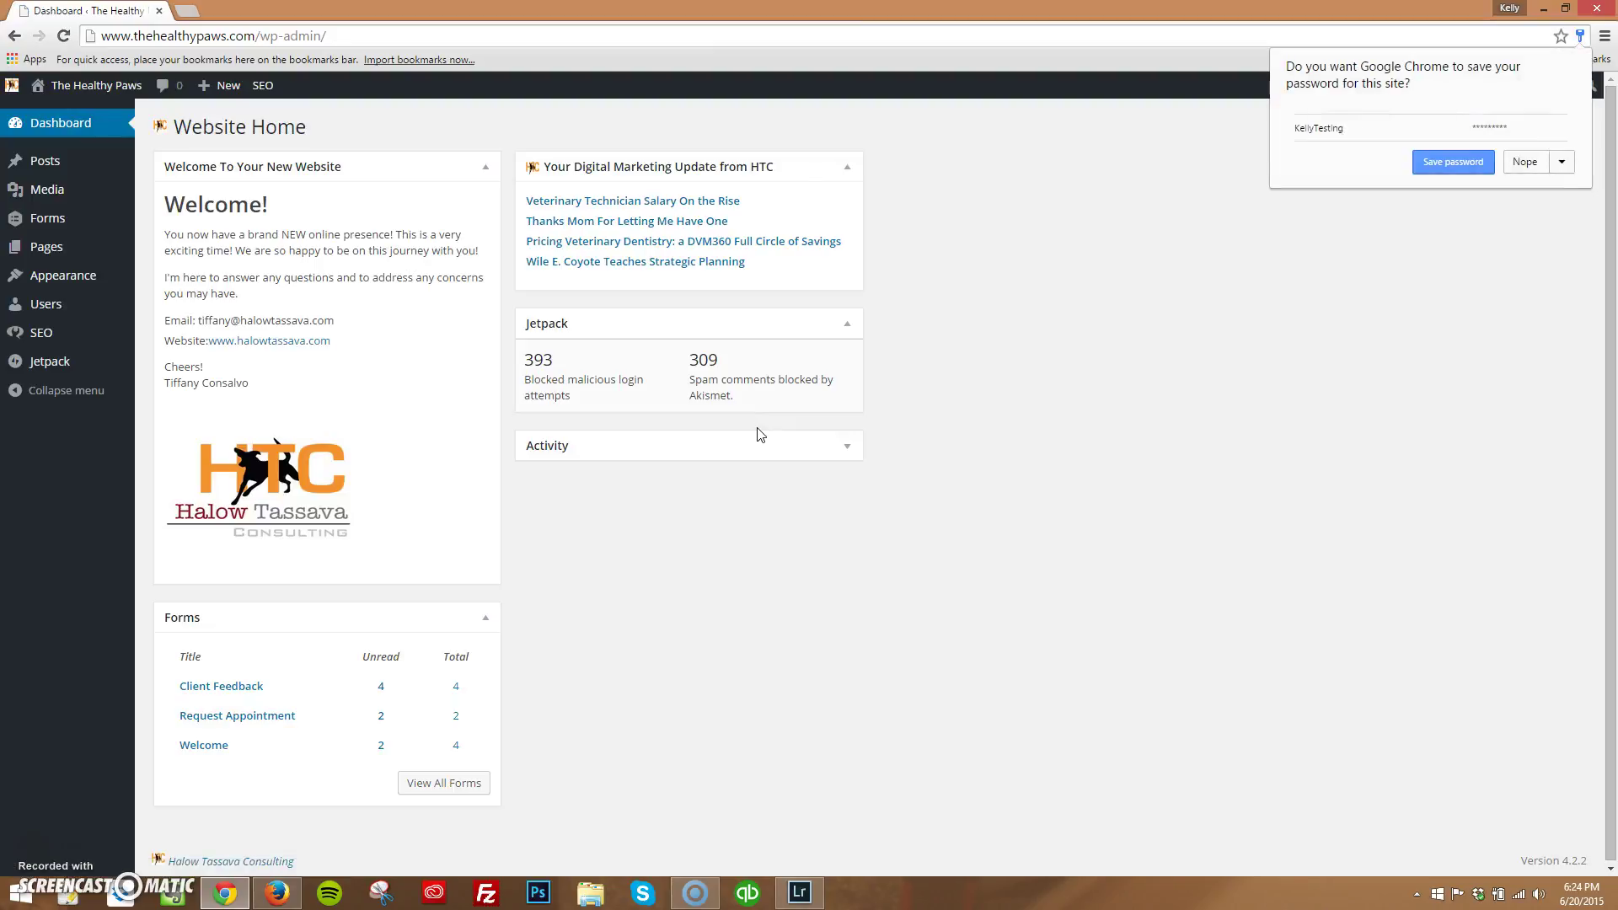
pyautogui.click(1525, 166)
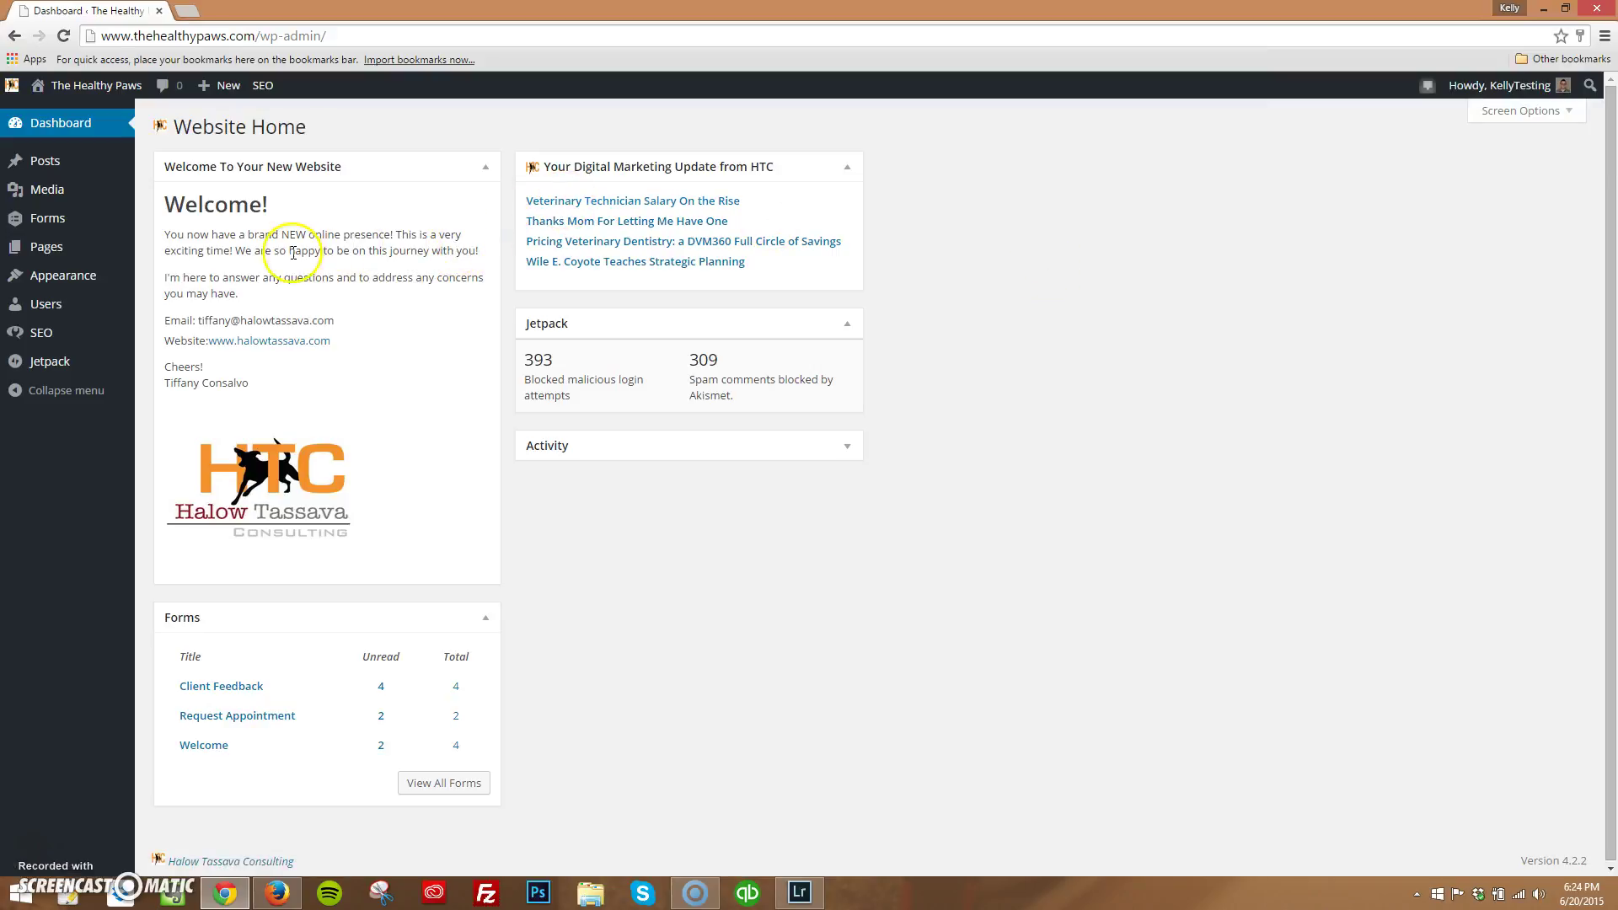
pyautogui.moveTo(163, 232); pyautogui.dragTo(303, 381)
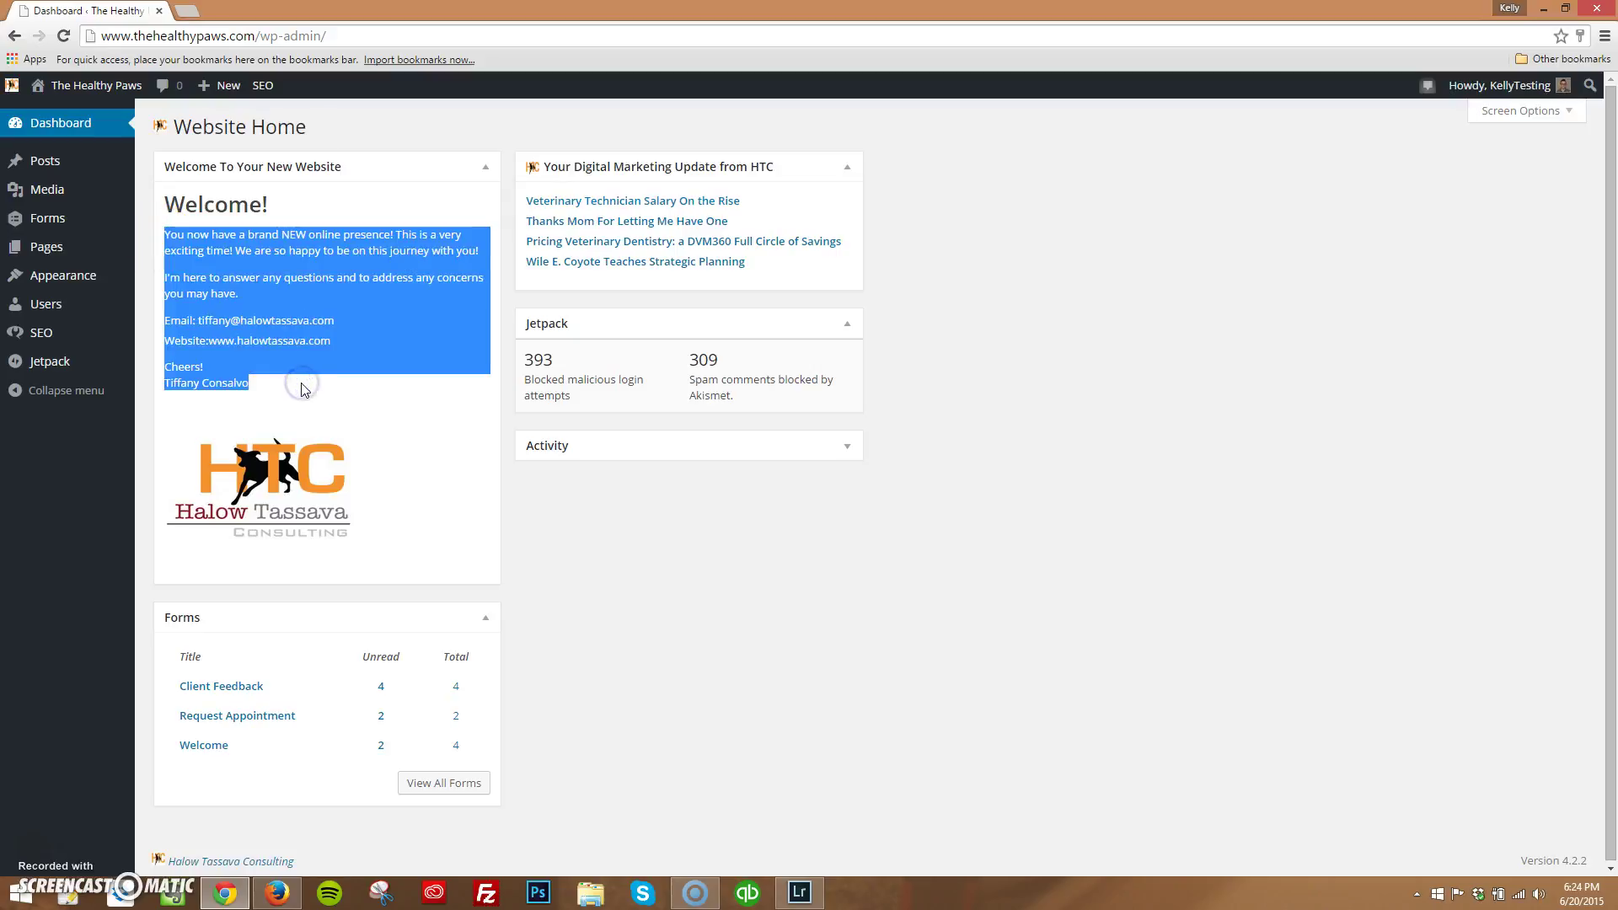
pyautogui.click(302, 390)
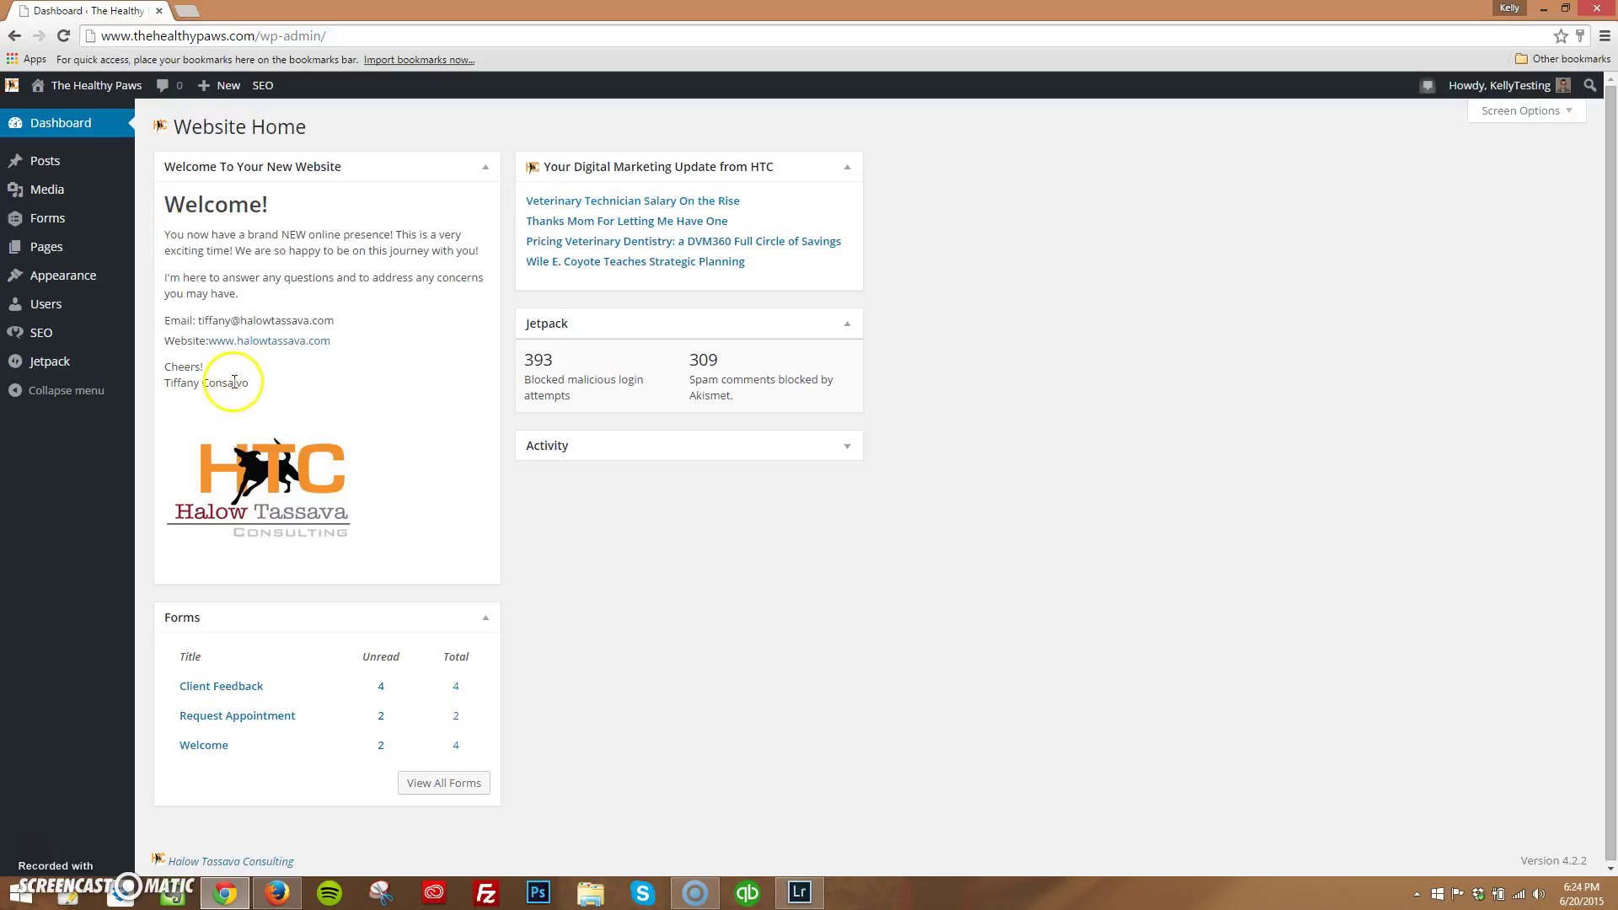
pyautogui.moveTo(198, 321); pyautogui.dragTo(344, 324)
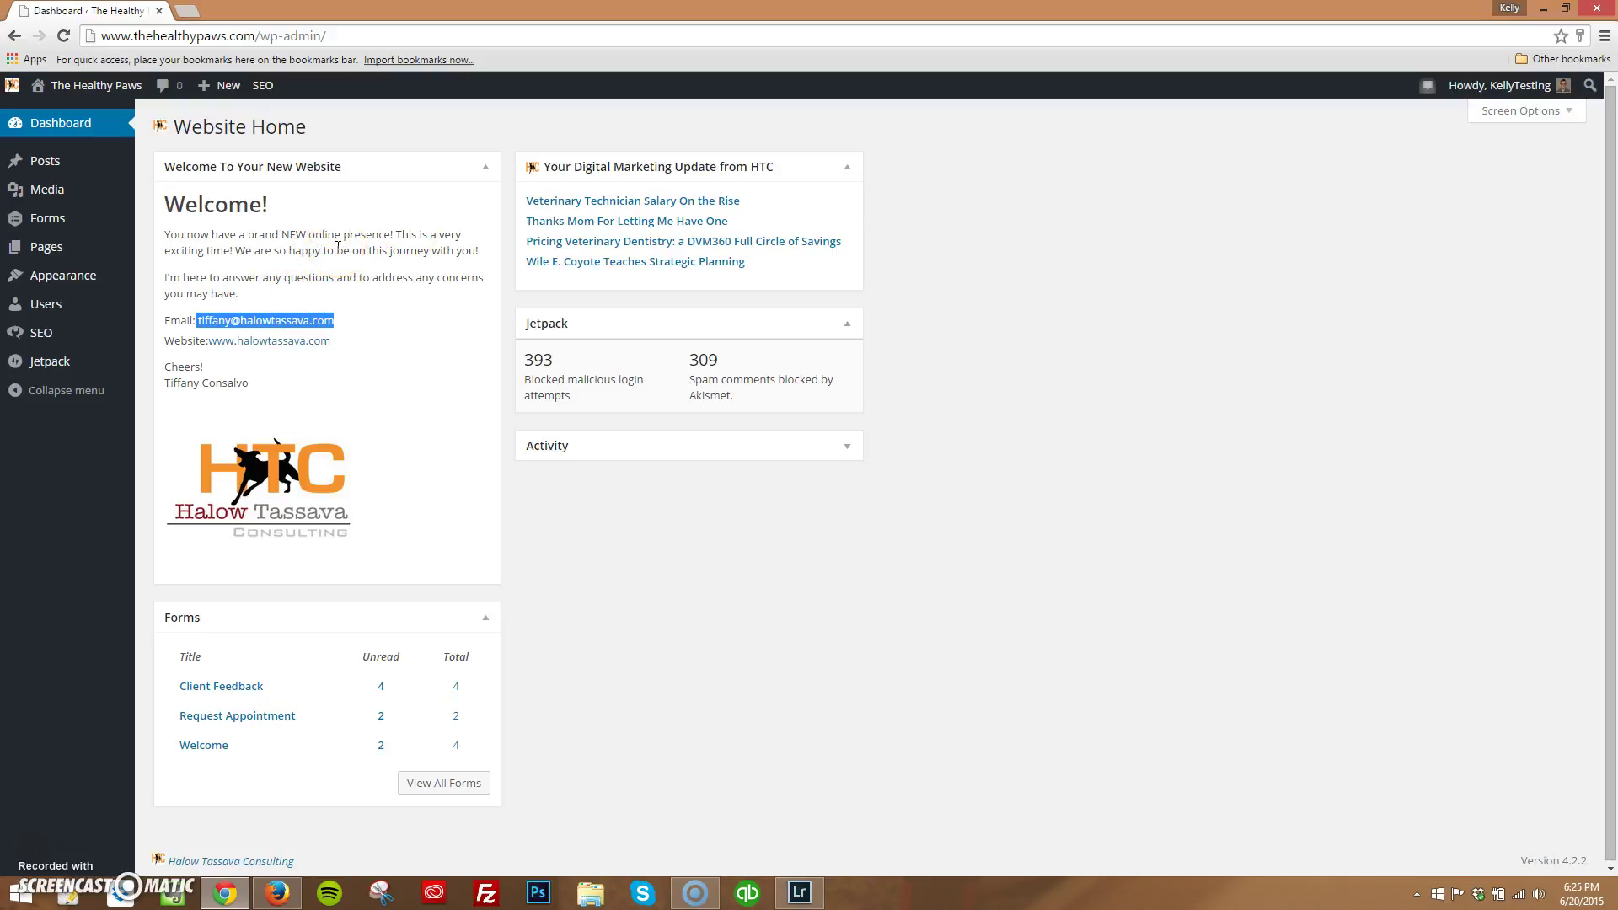
pyautogui.click(268, 244)
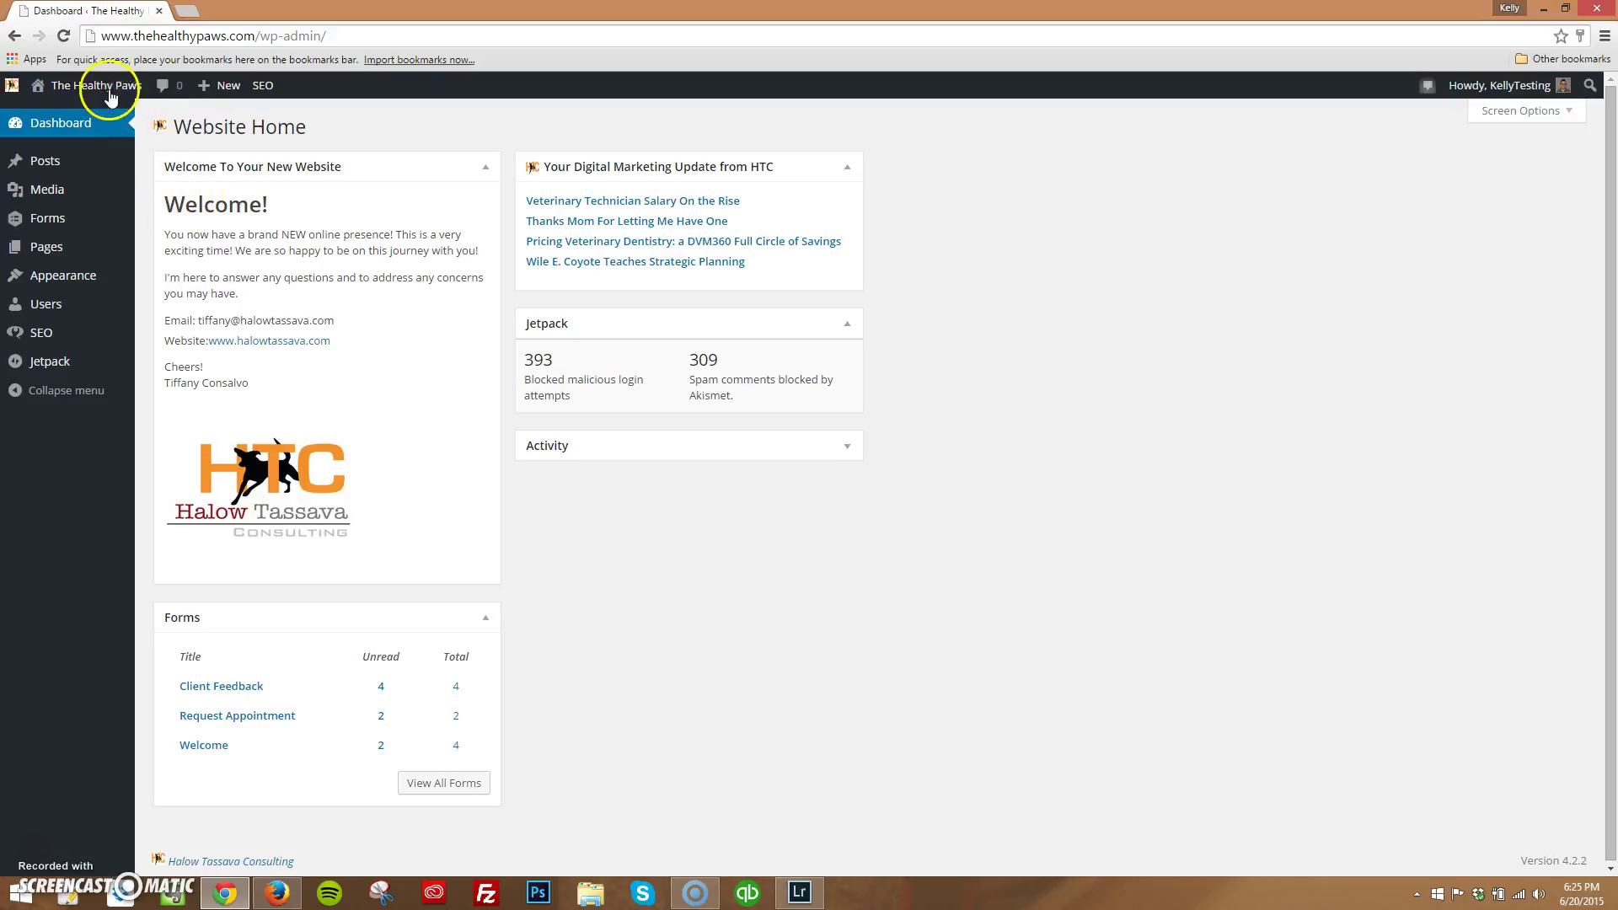
# Open the live site in a separate browser tab, look over its home page, and return to the dashboard.
pyautogui.moveTo(97, 88)
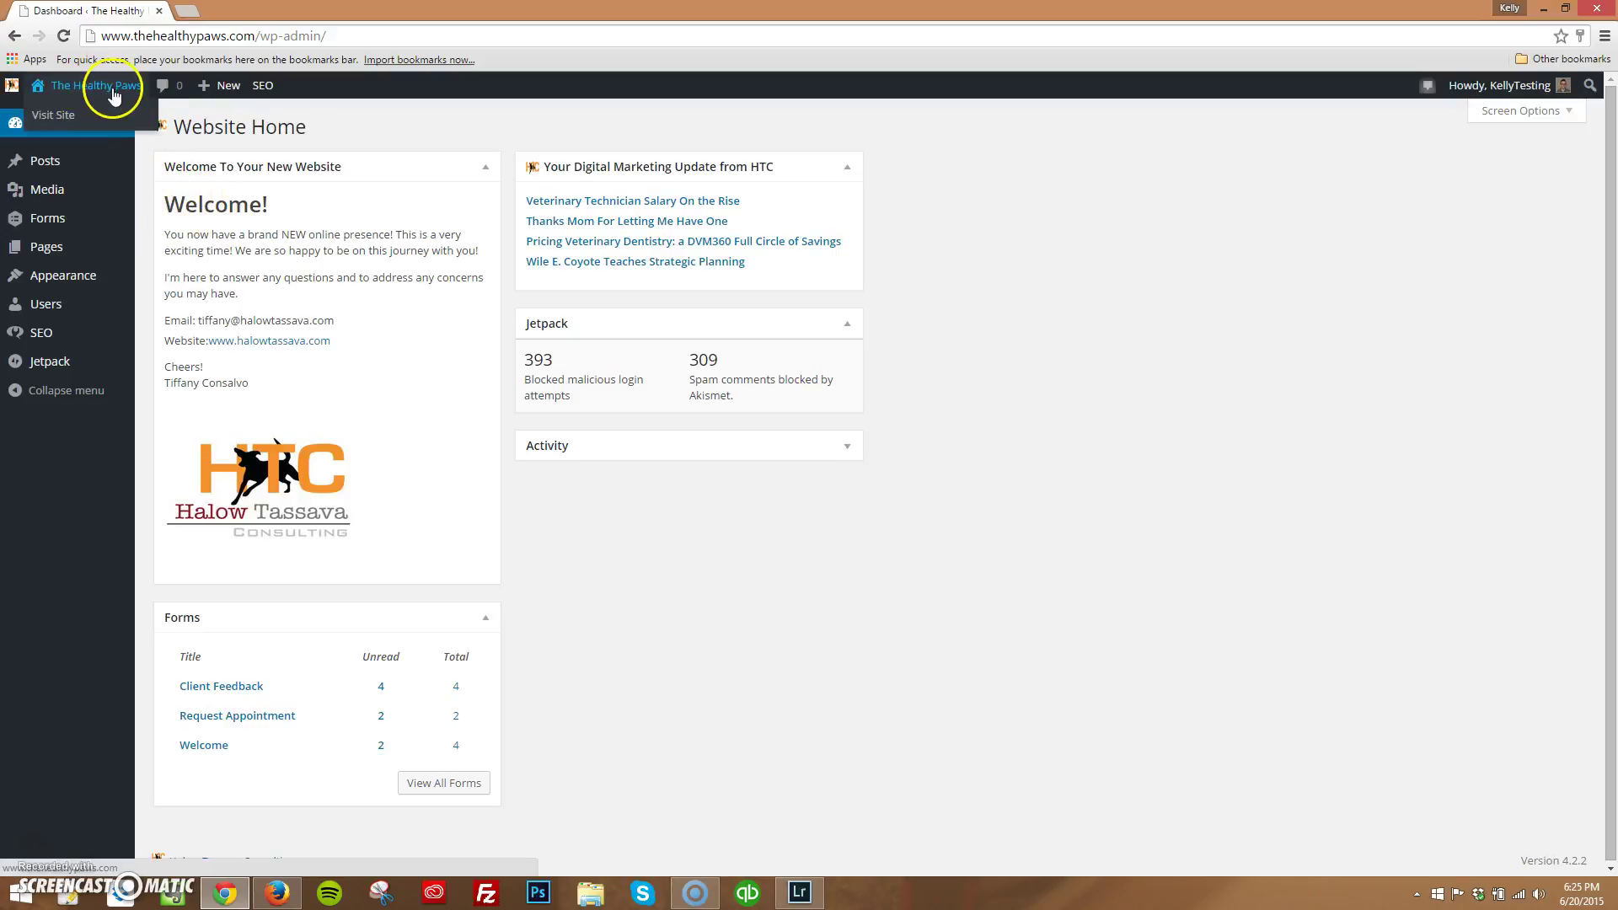
pyautogui.rightClick(68, 121)
pyautogui.click(82, 129)
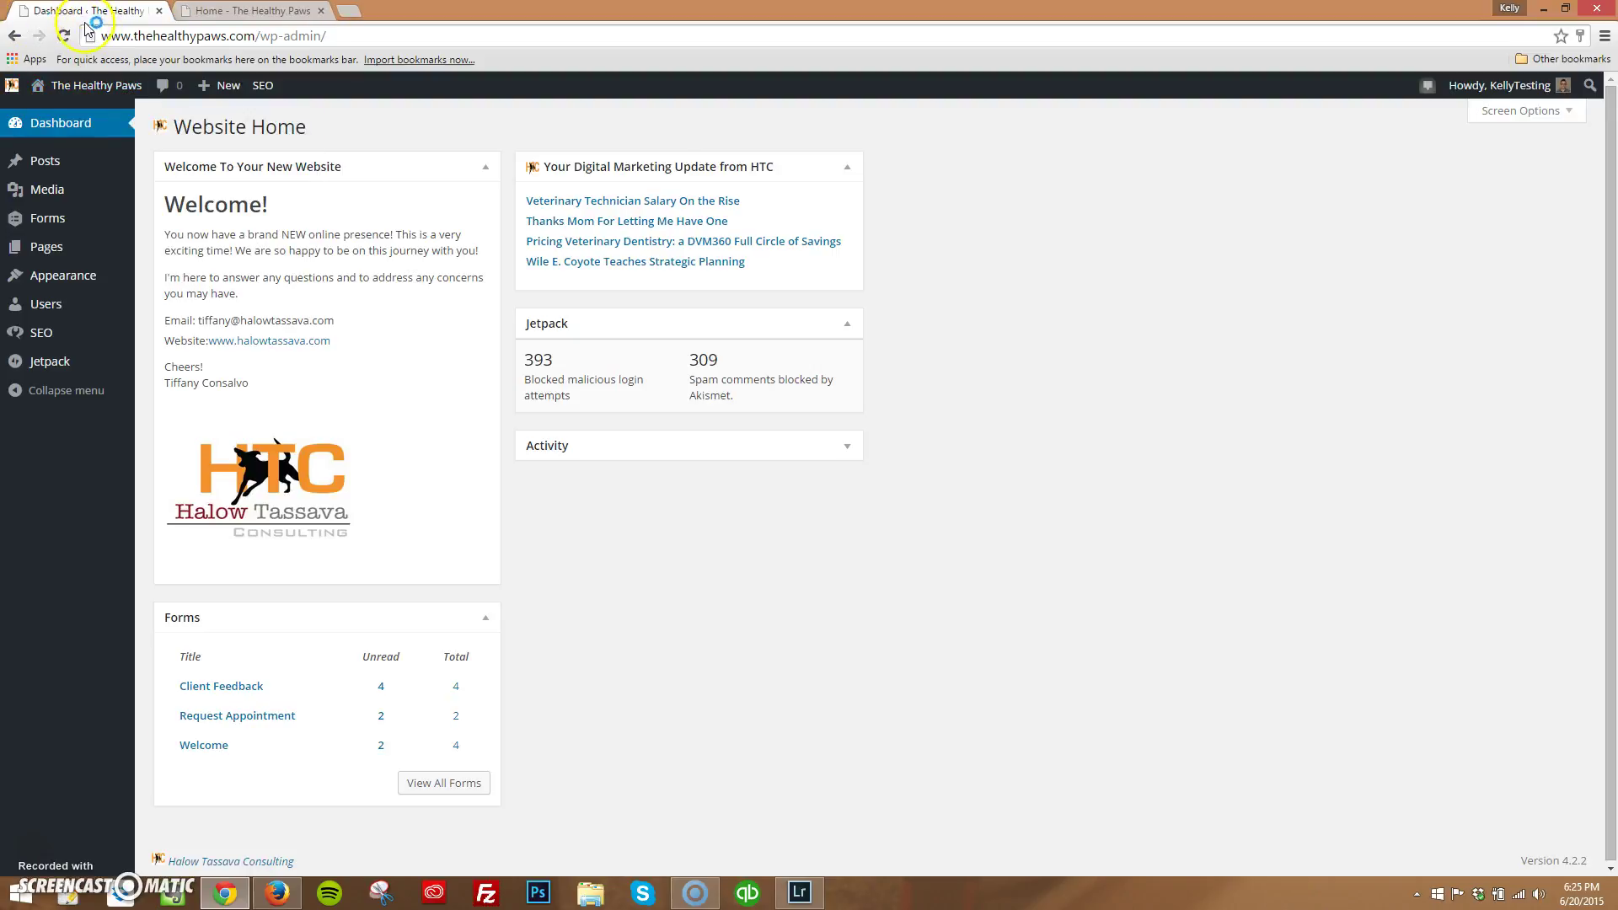
pyautogui.click(210, 11)
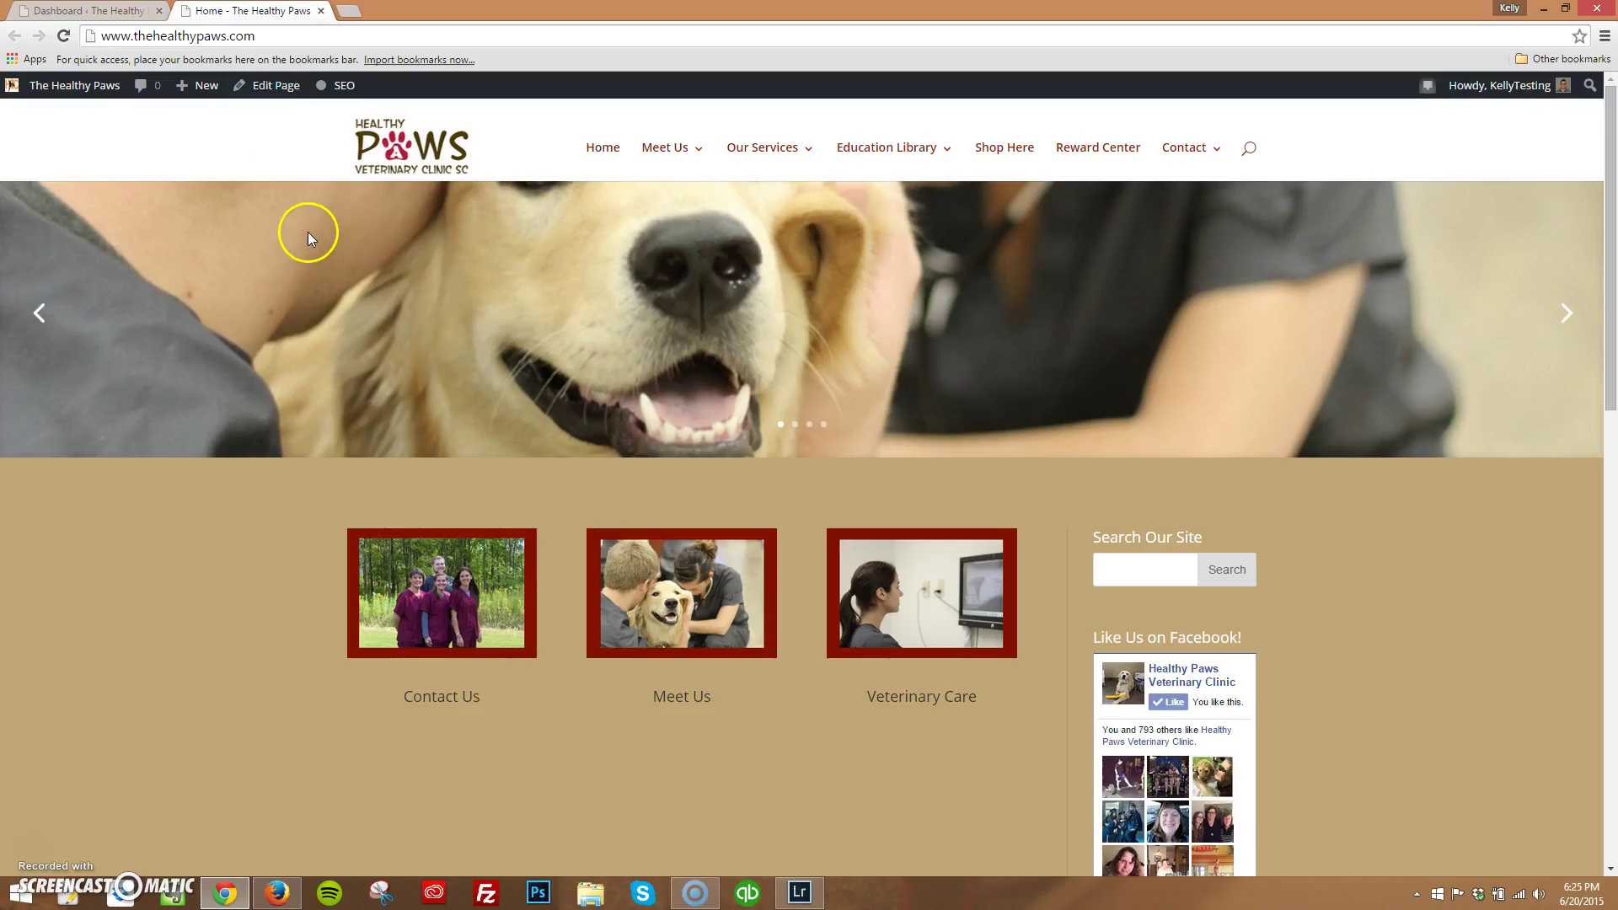
pyautogui.scroll(-8, 211, 384)
pyautogui.scroll(8, 211, 376)
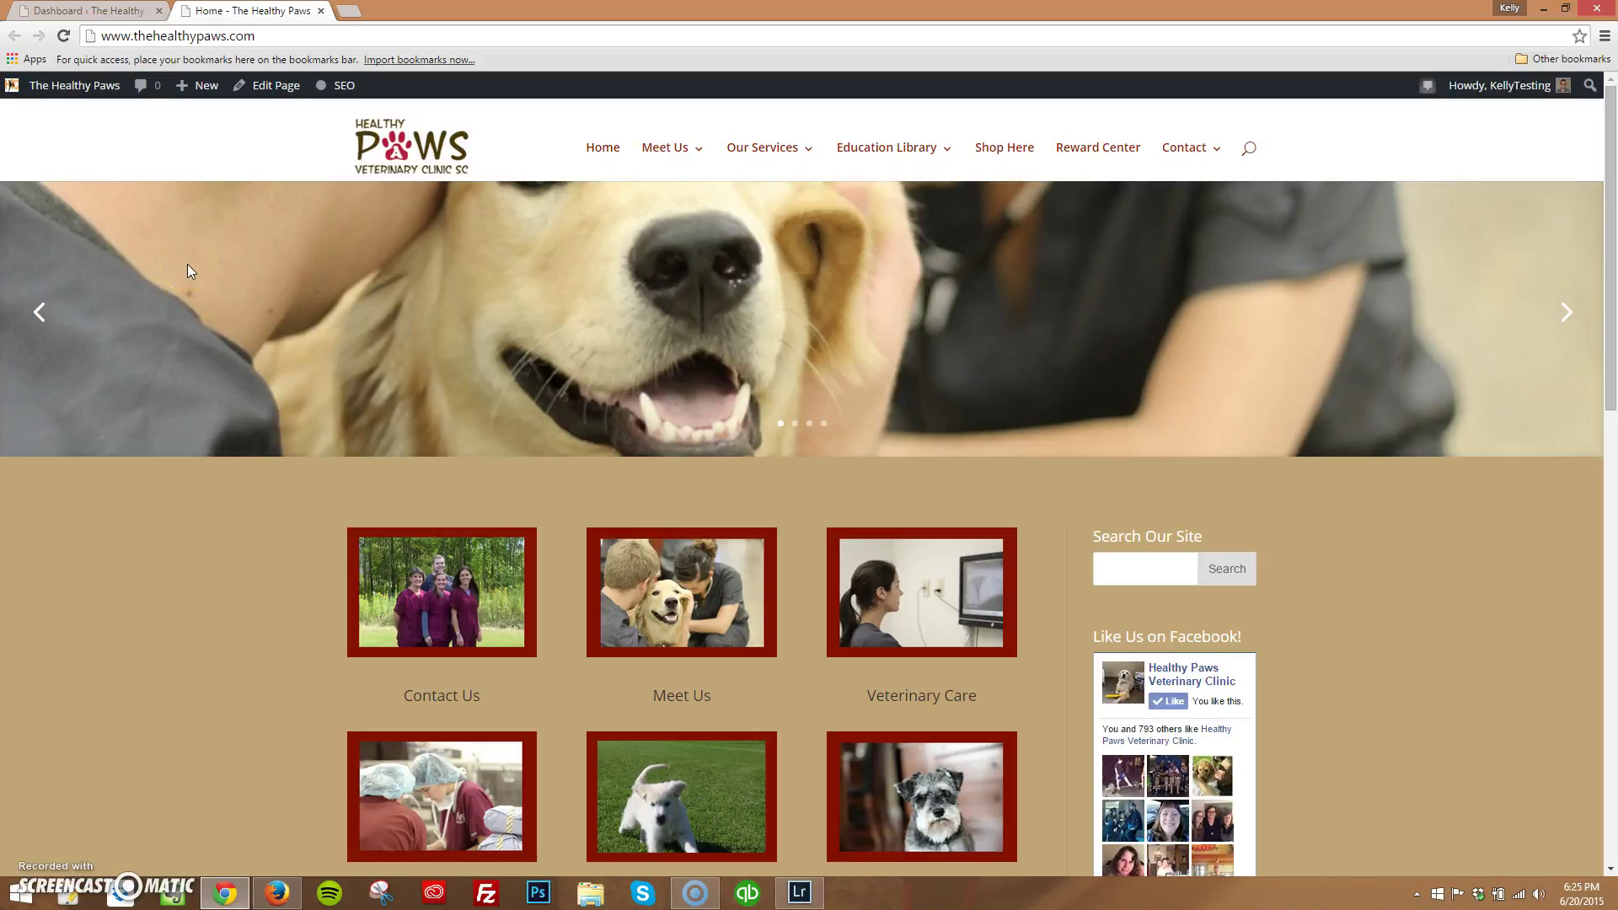
pyautogui.click(88, 11)
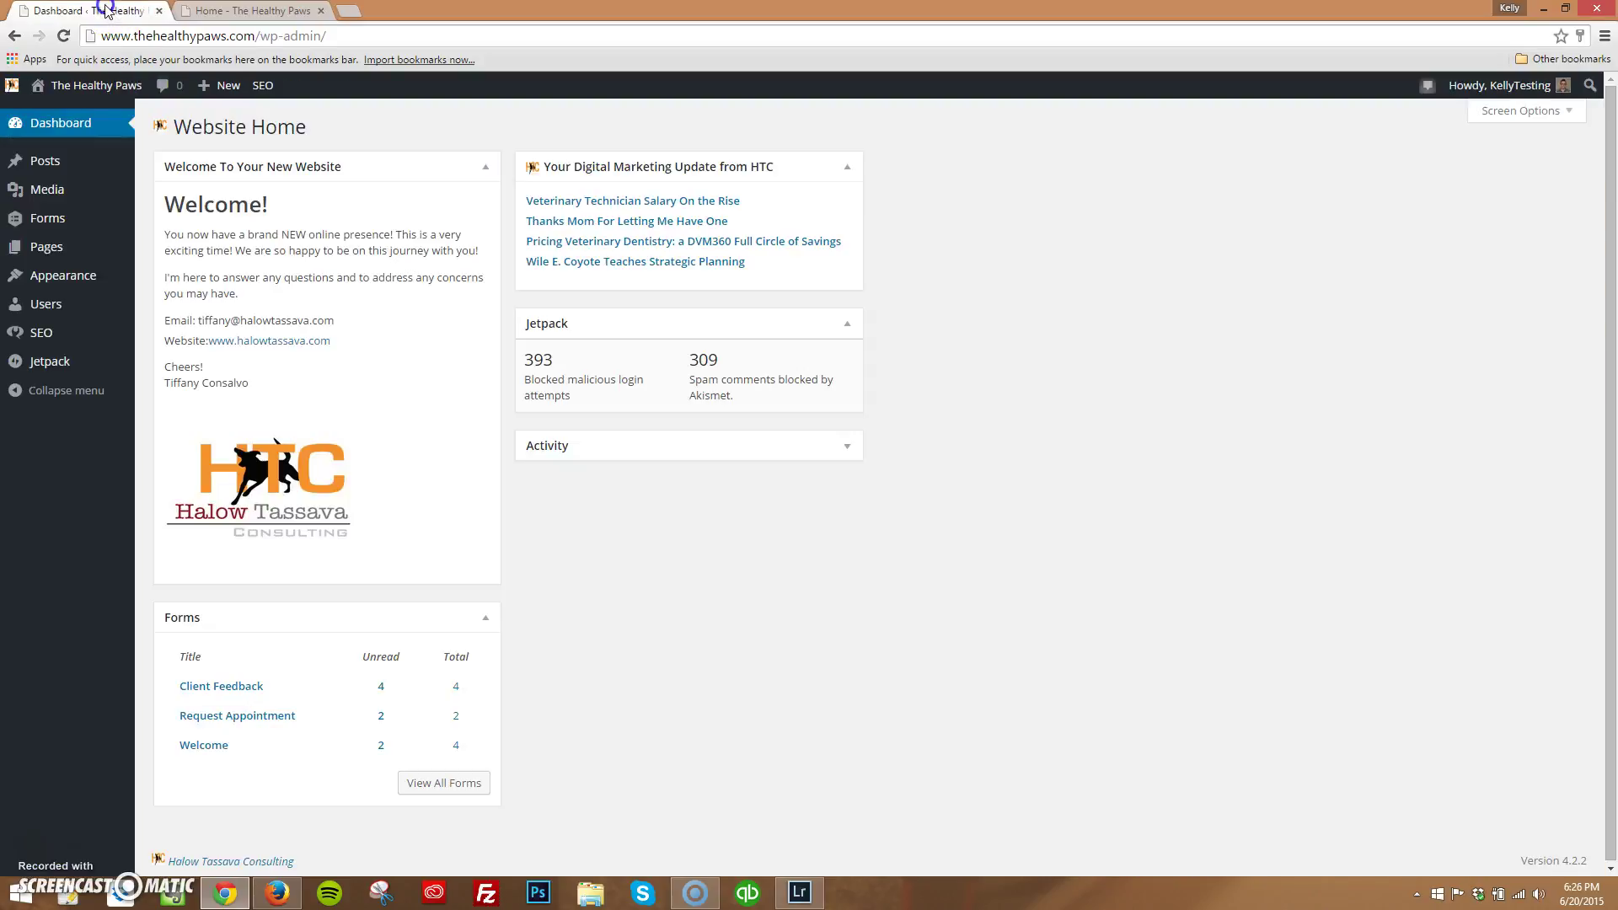
# Examine the admin sections such as Posts, Forms, Pages and SEO, and compare them with the live site's navigation.
pyautogui.moveTo(68, 264)
pyautogui.moveTo(76, 156)
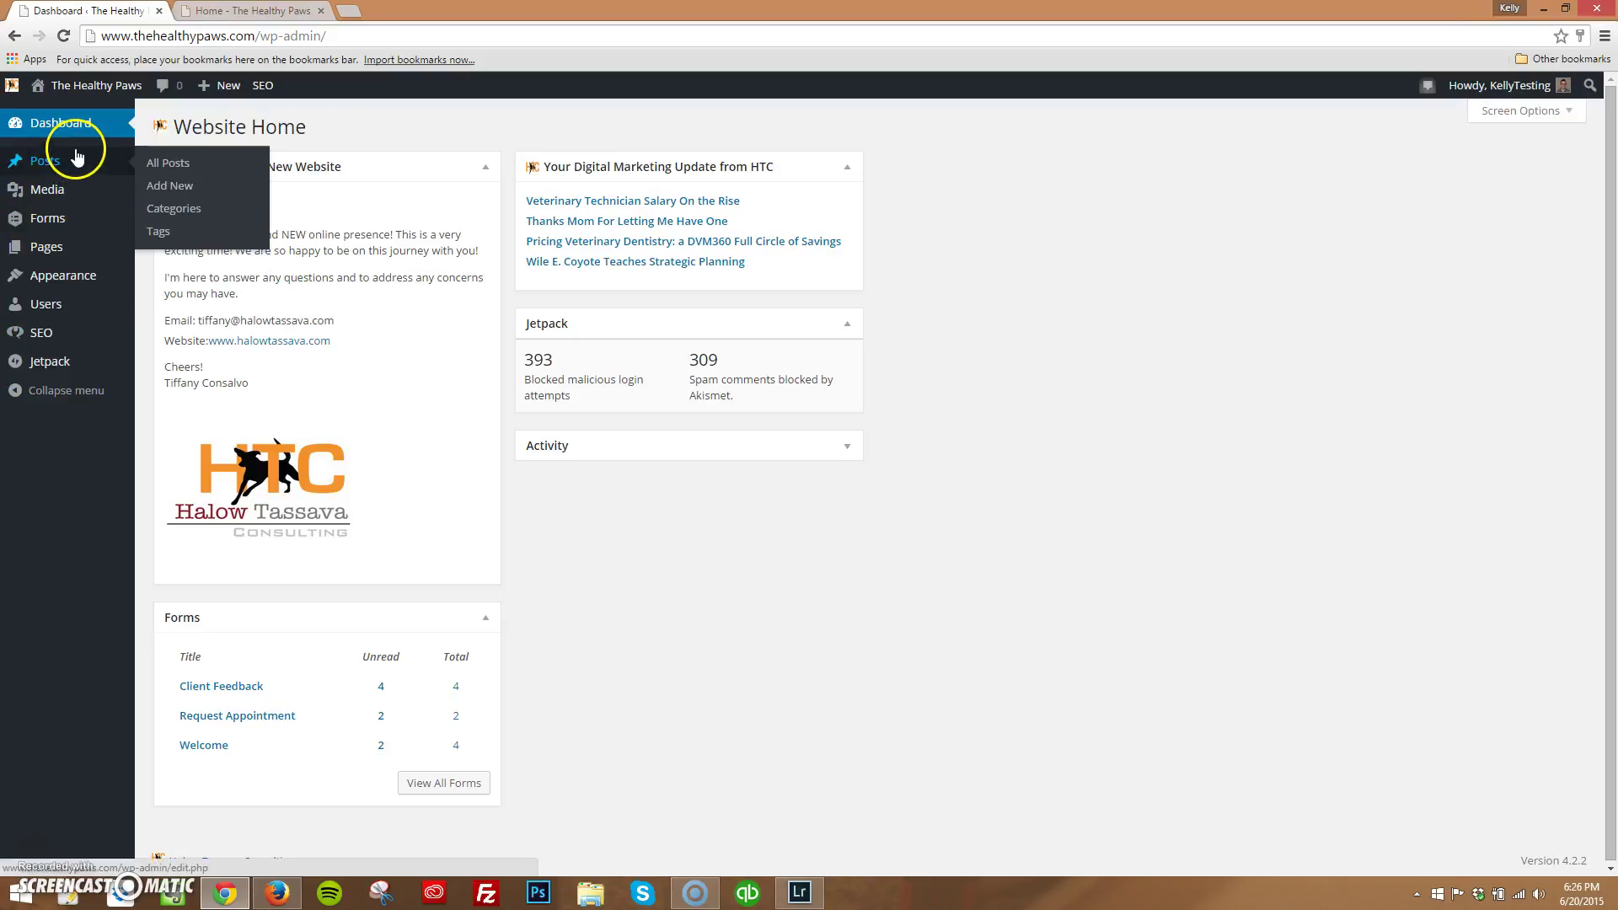
pyautogui.moveTo(92, 225)
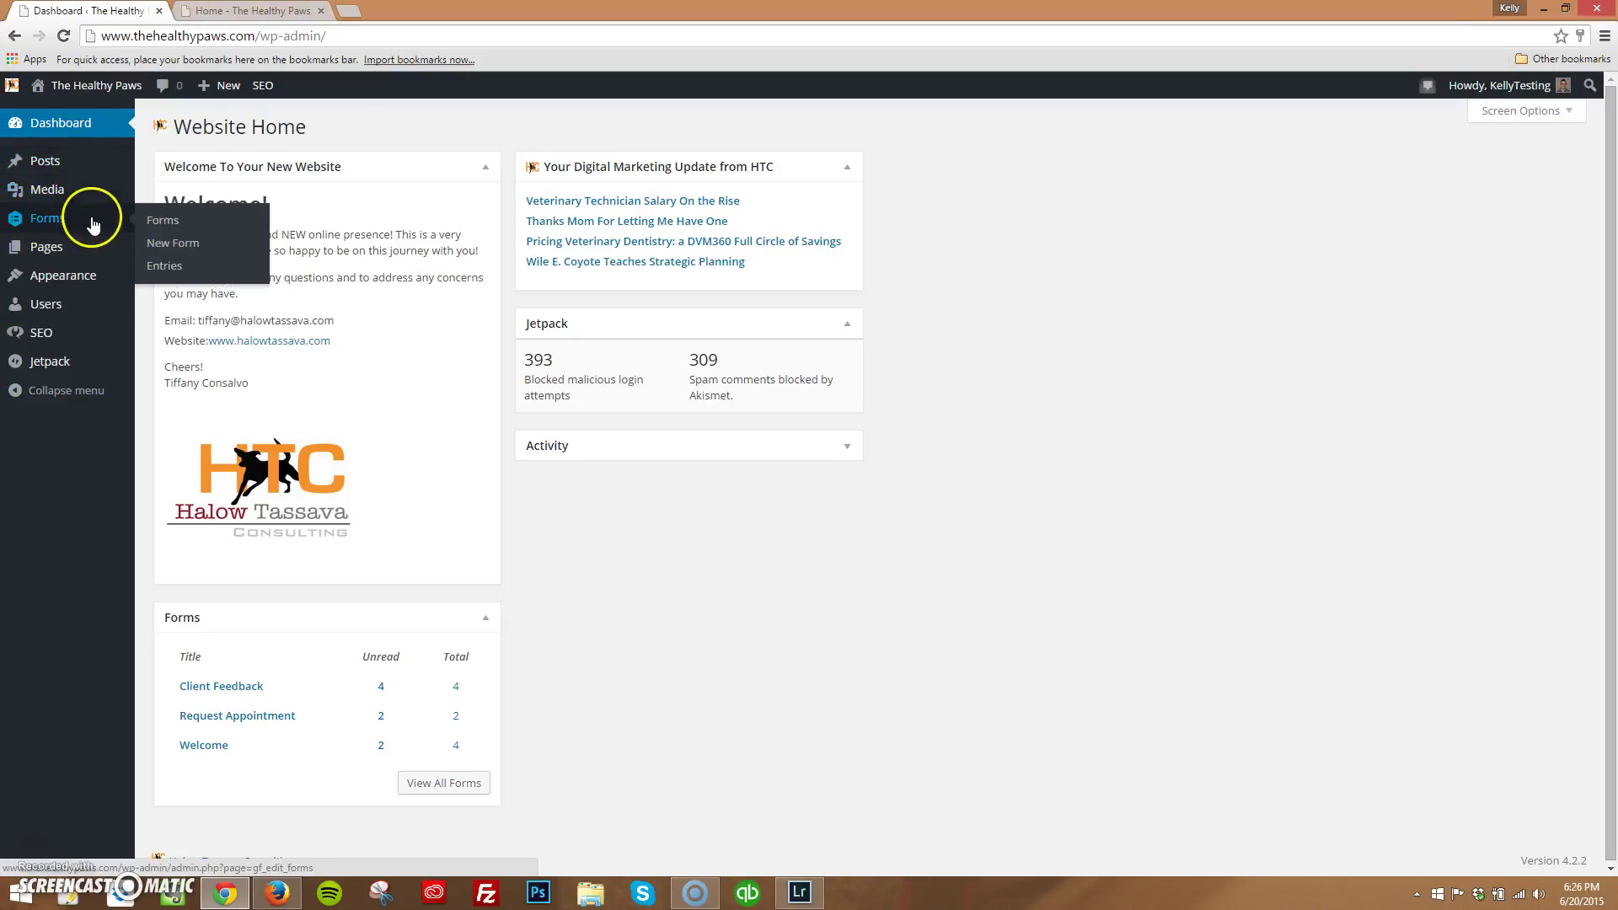
pyautogui.moveTo(93, 332)
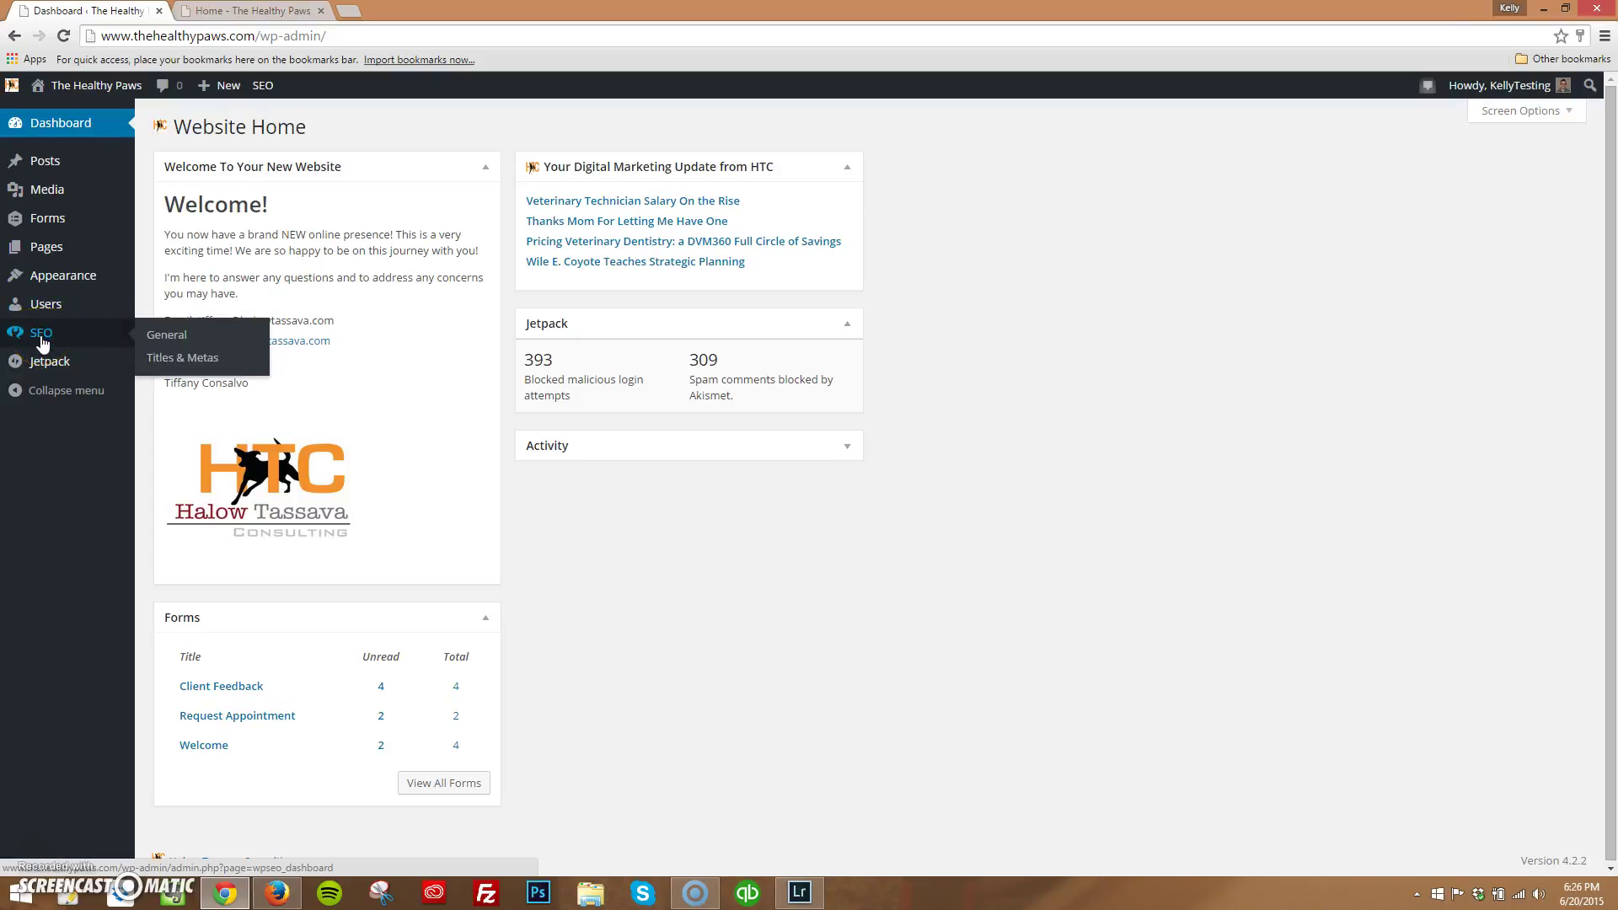
pyautogui.moveTo(74, 369)
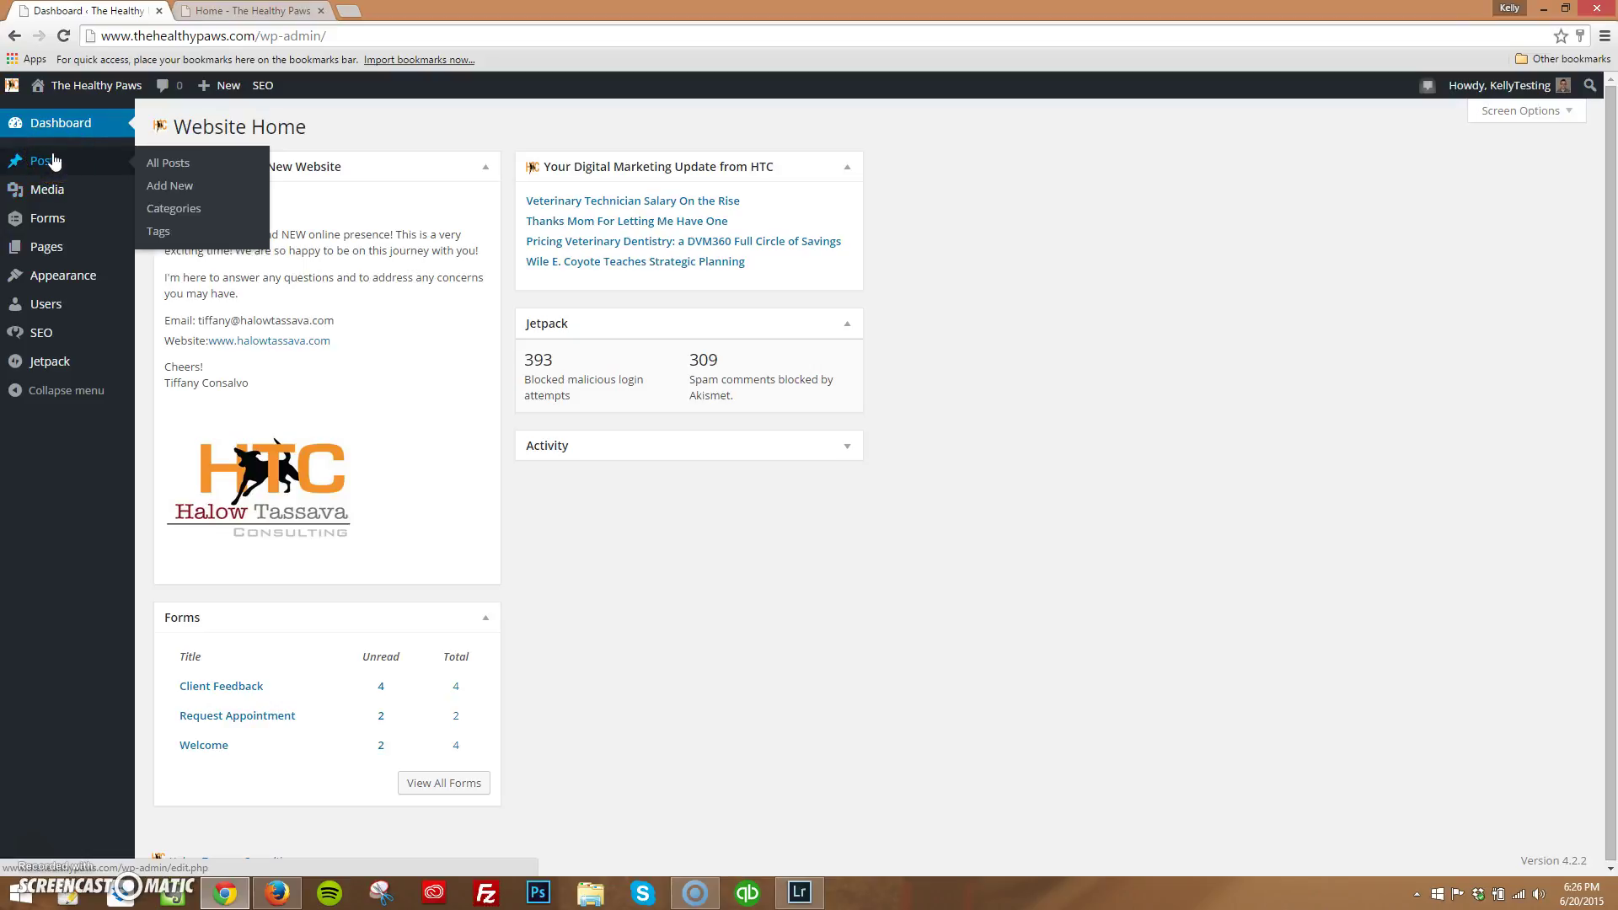
pyautogui.moveTo(64, 191)
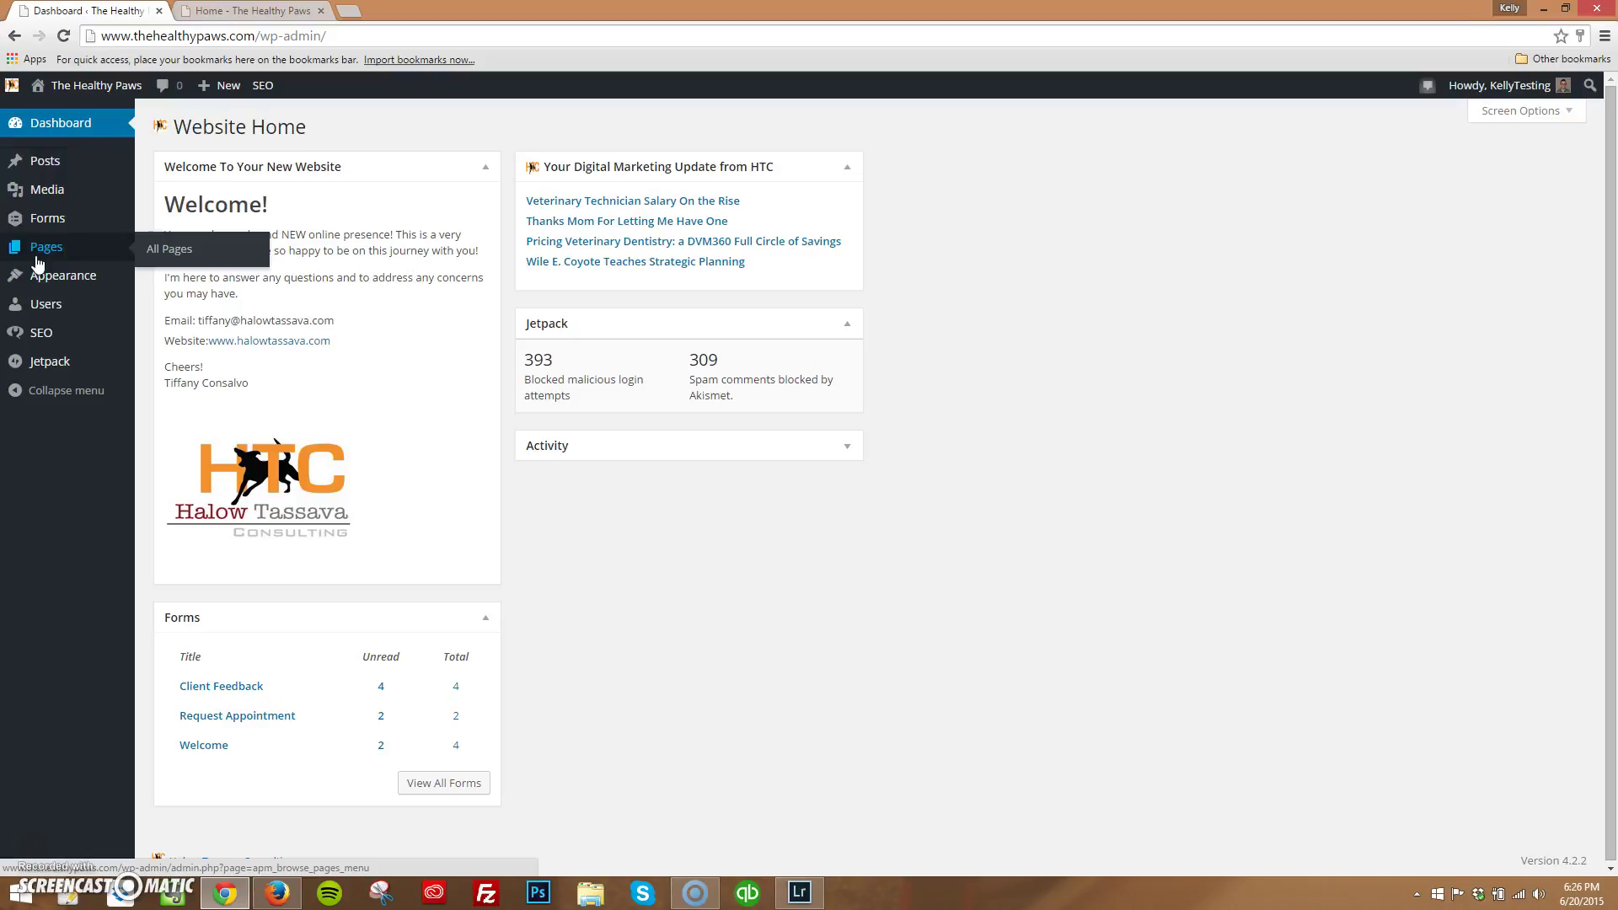
pyautogui.click(244, 11)
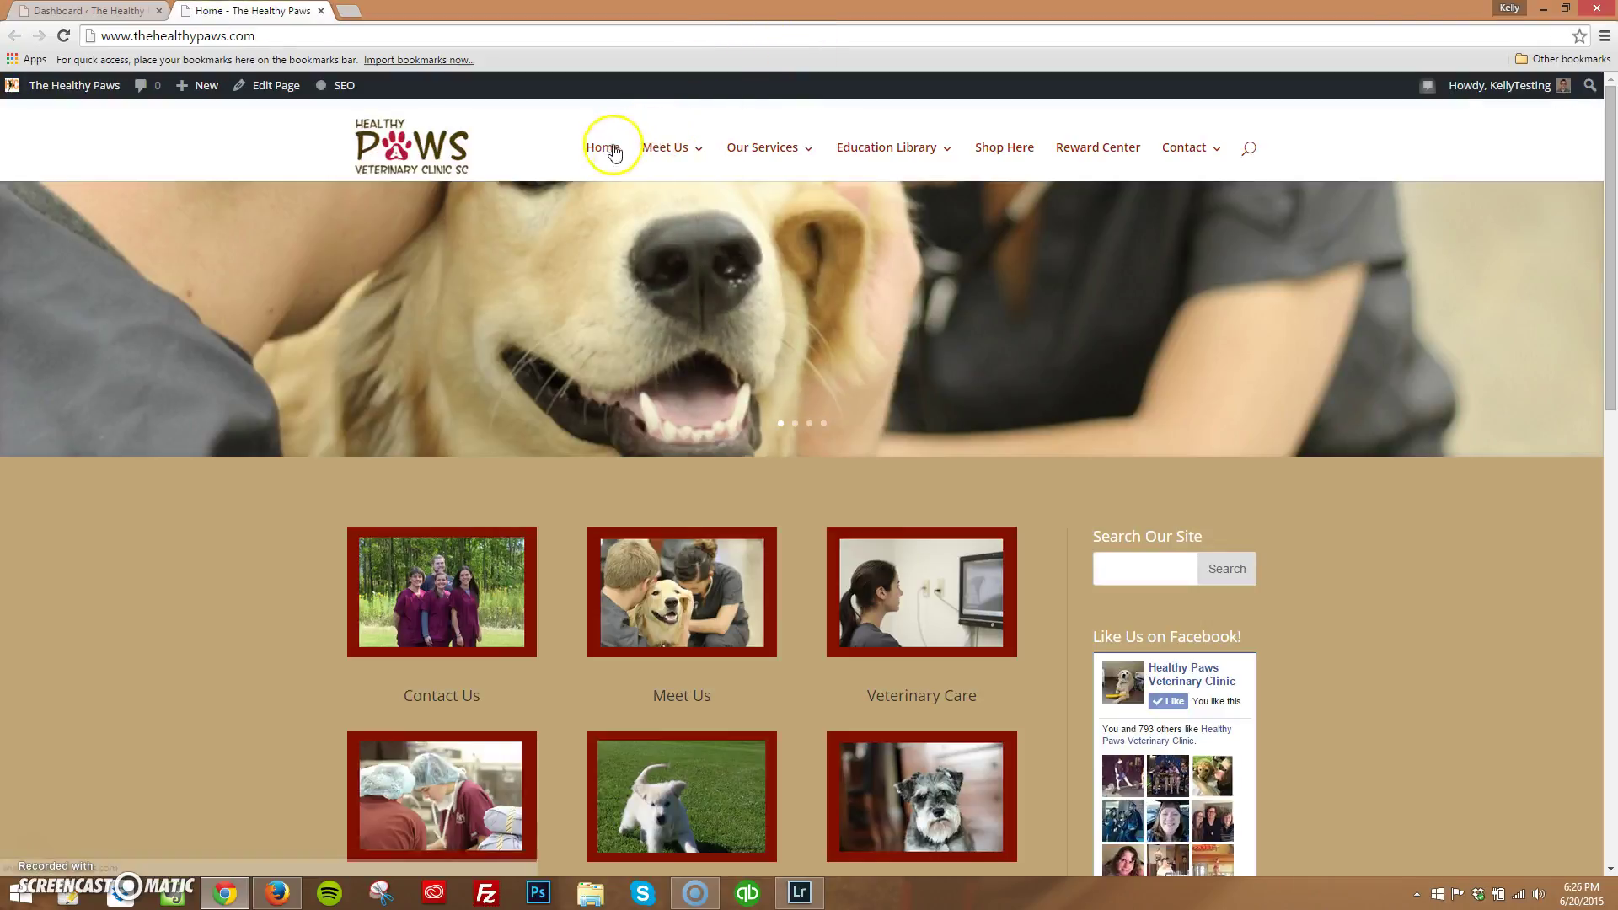
pyautogui.moveTo(885, 150)
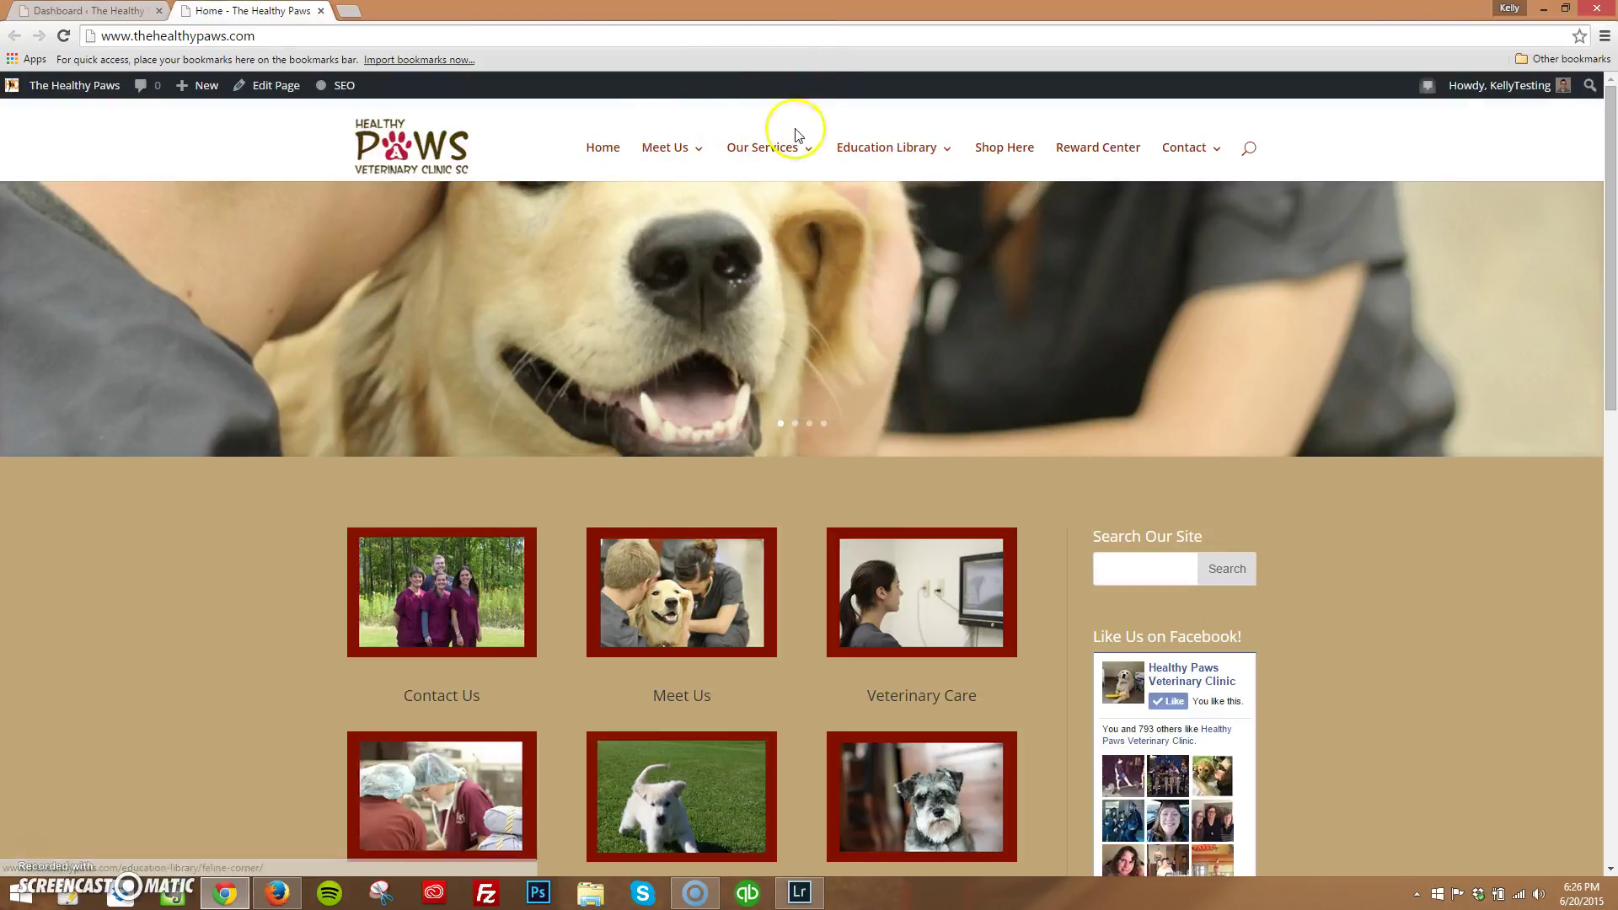
pyautogui.click(76, 10)
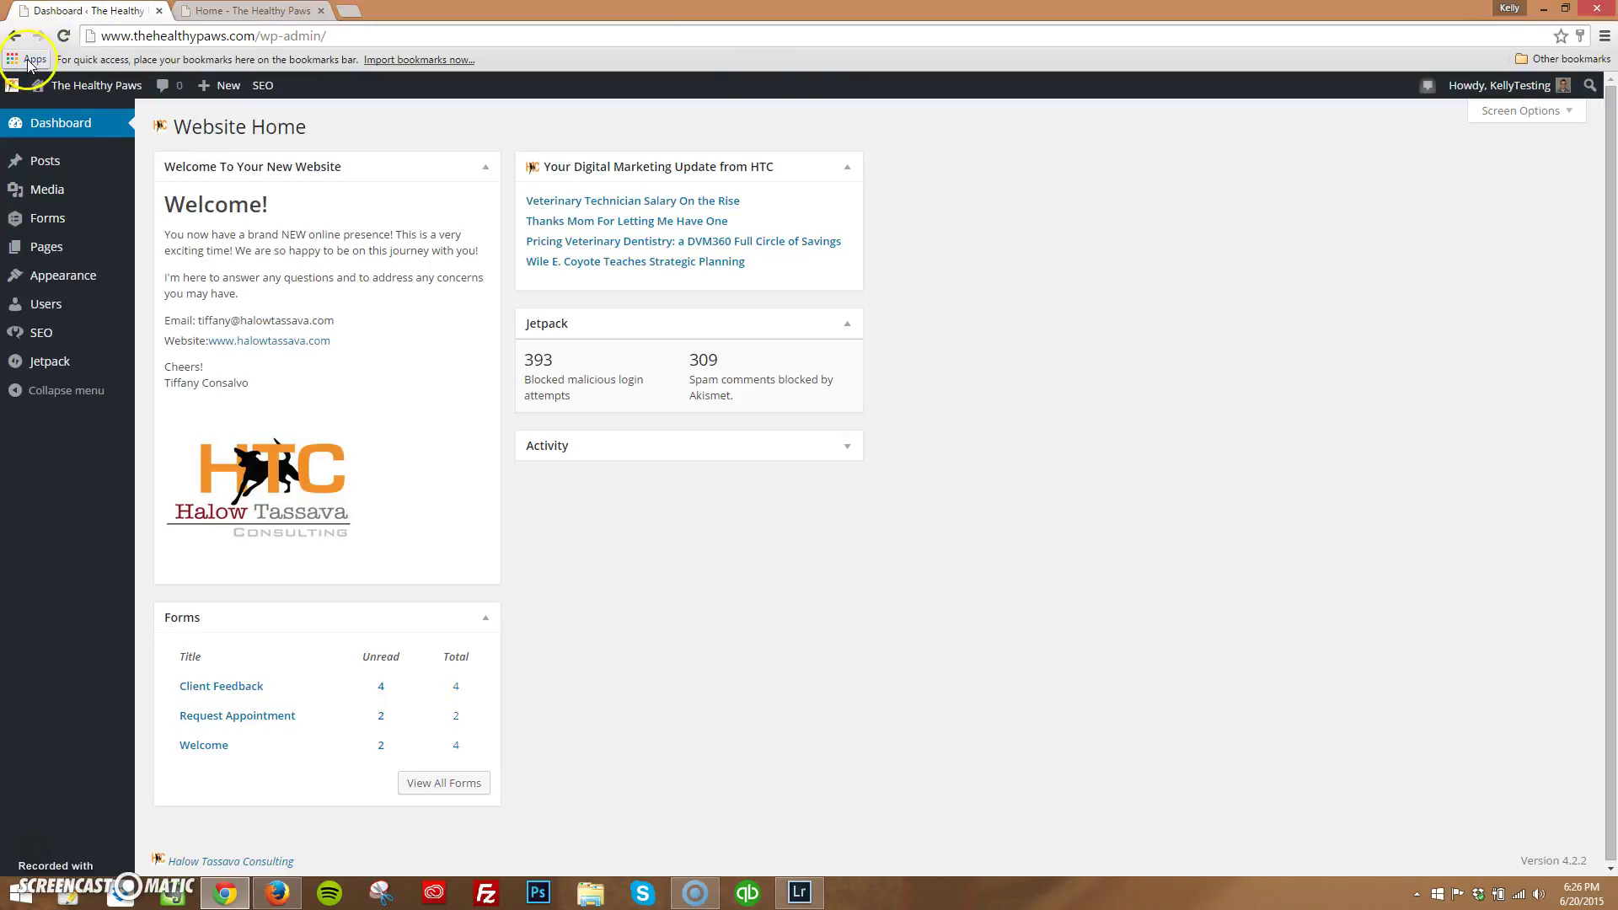
pyautogui.moveTo(53, 267)
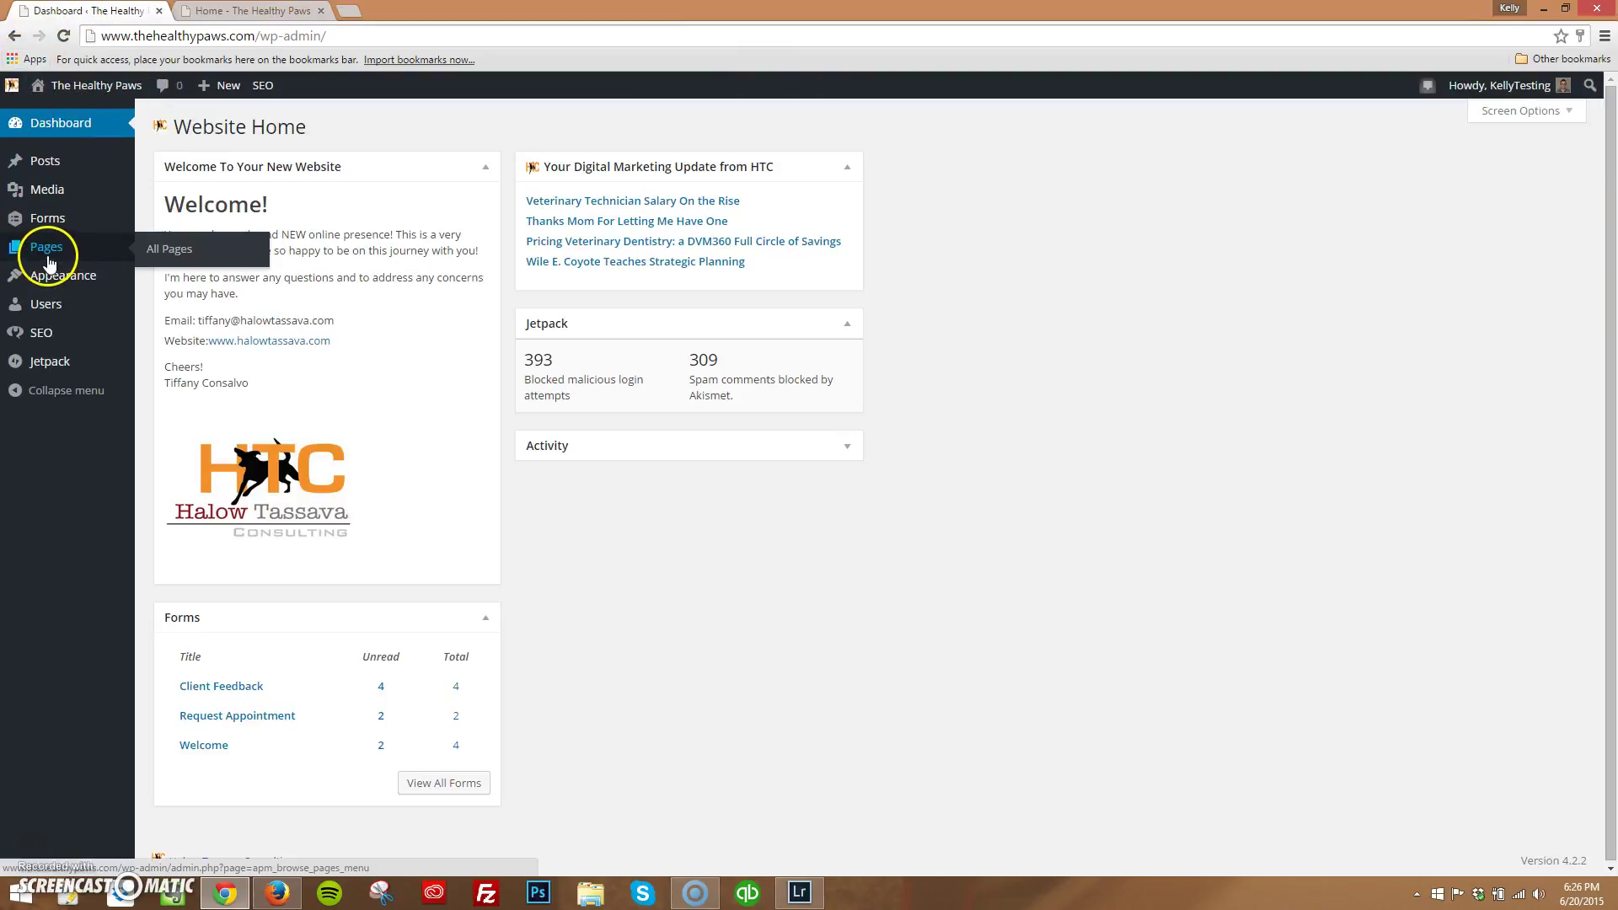
pyautogui.moveTo(56, 167)
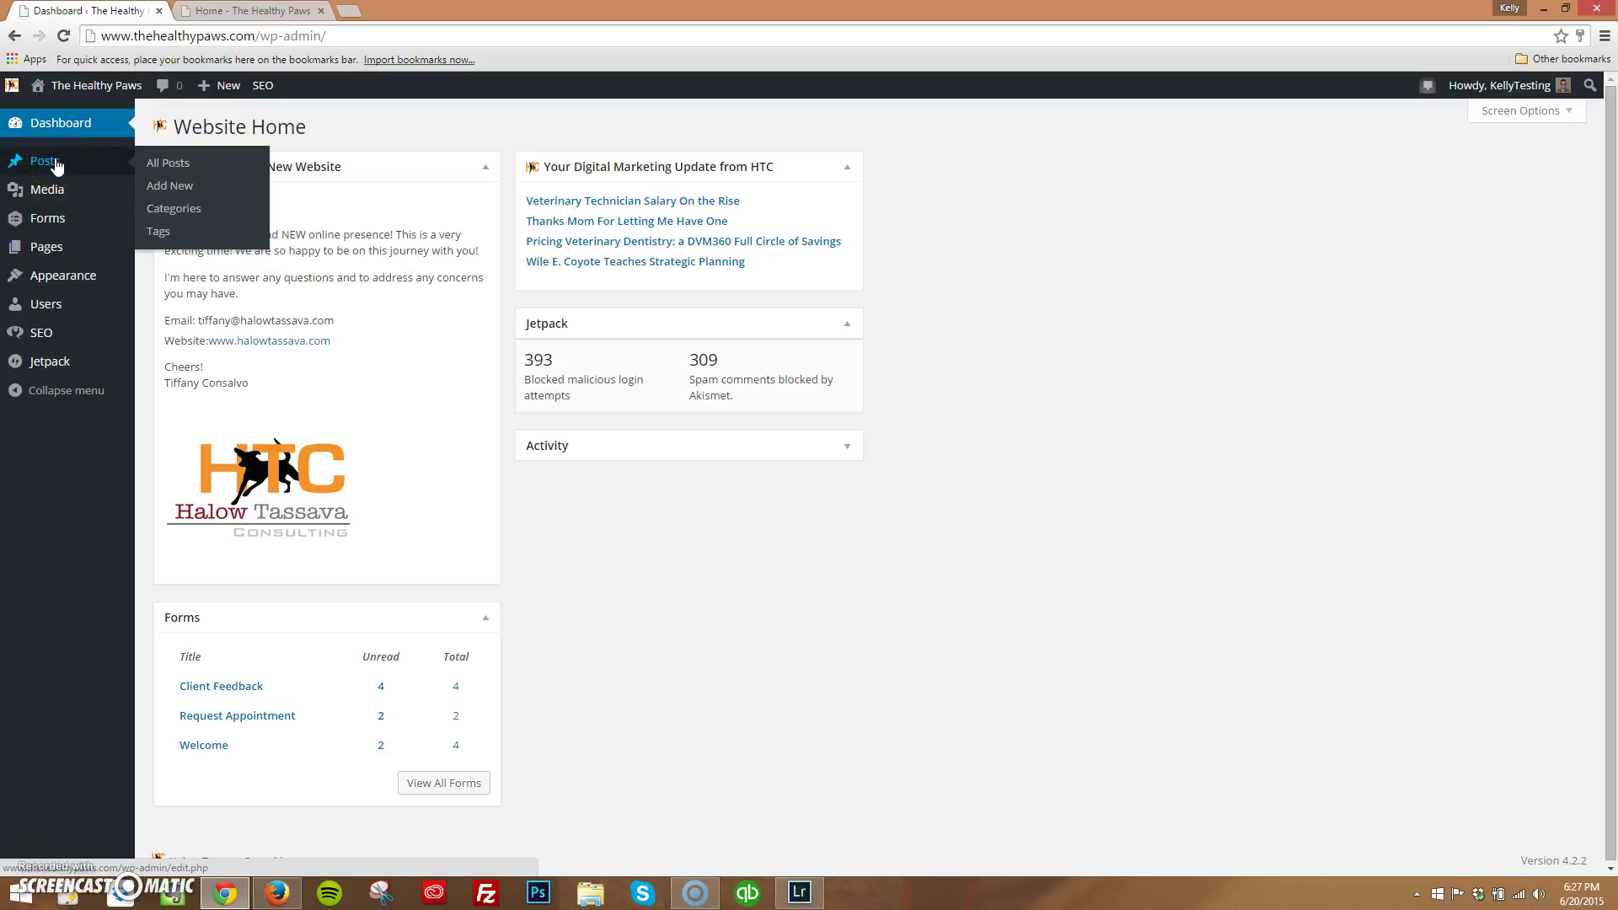
# Open the list of all the website's pages.
pyautogui.click(56, 246)
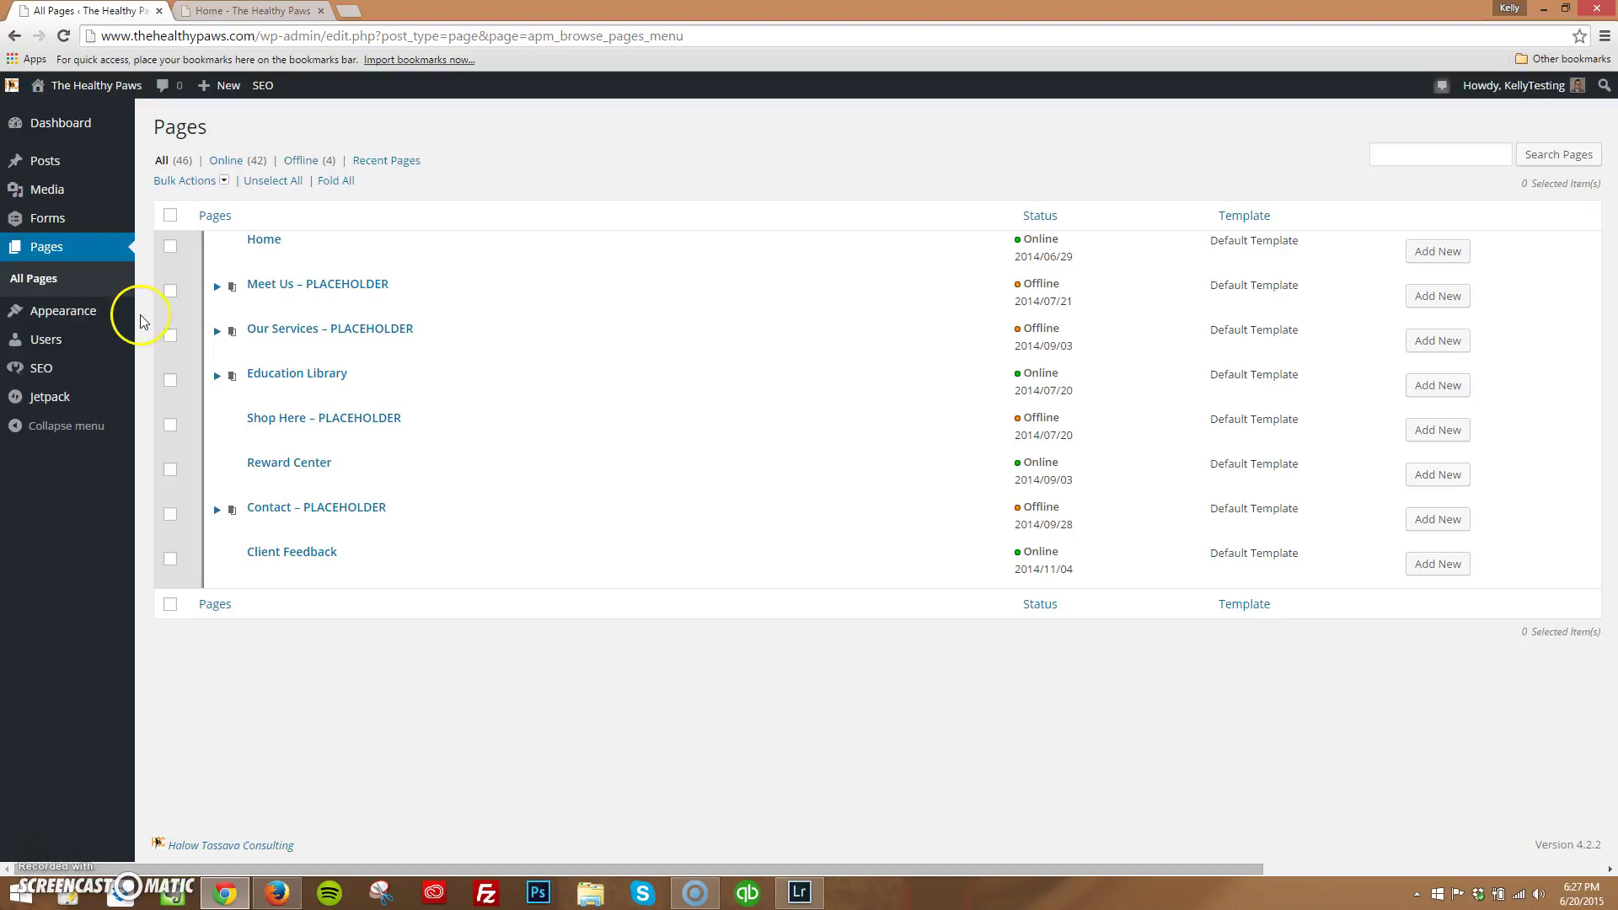
pyautogui.moveTo(270, 253)
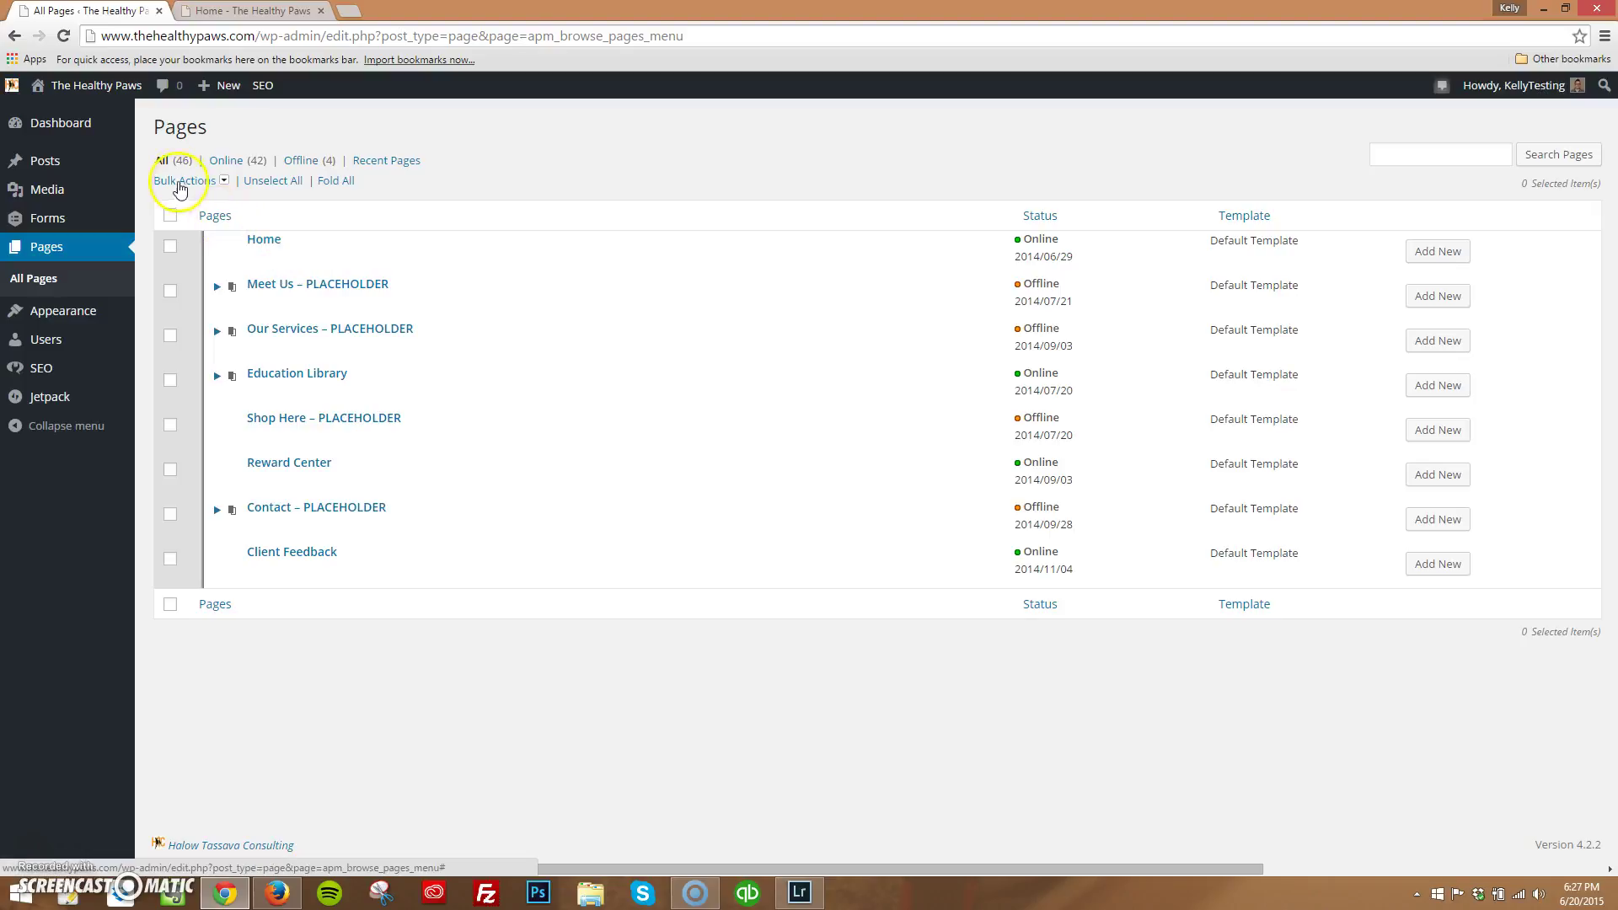
pyautogui.moveTo(174, 160); pyautogui.dragTo(196, 160)
pyautogui.click(329, 224)
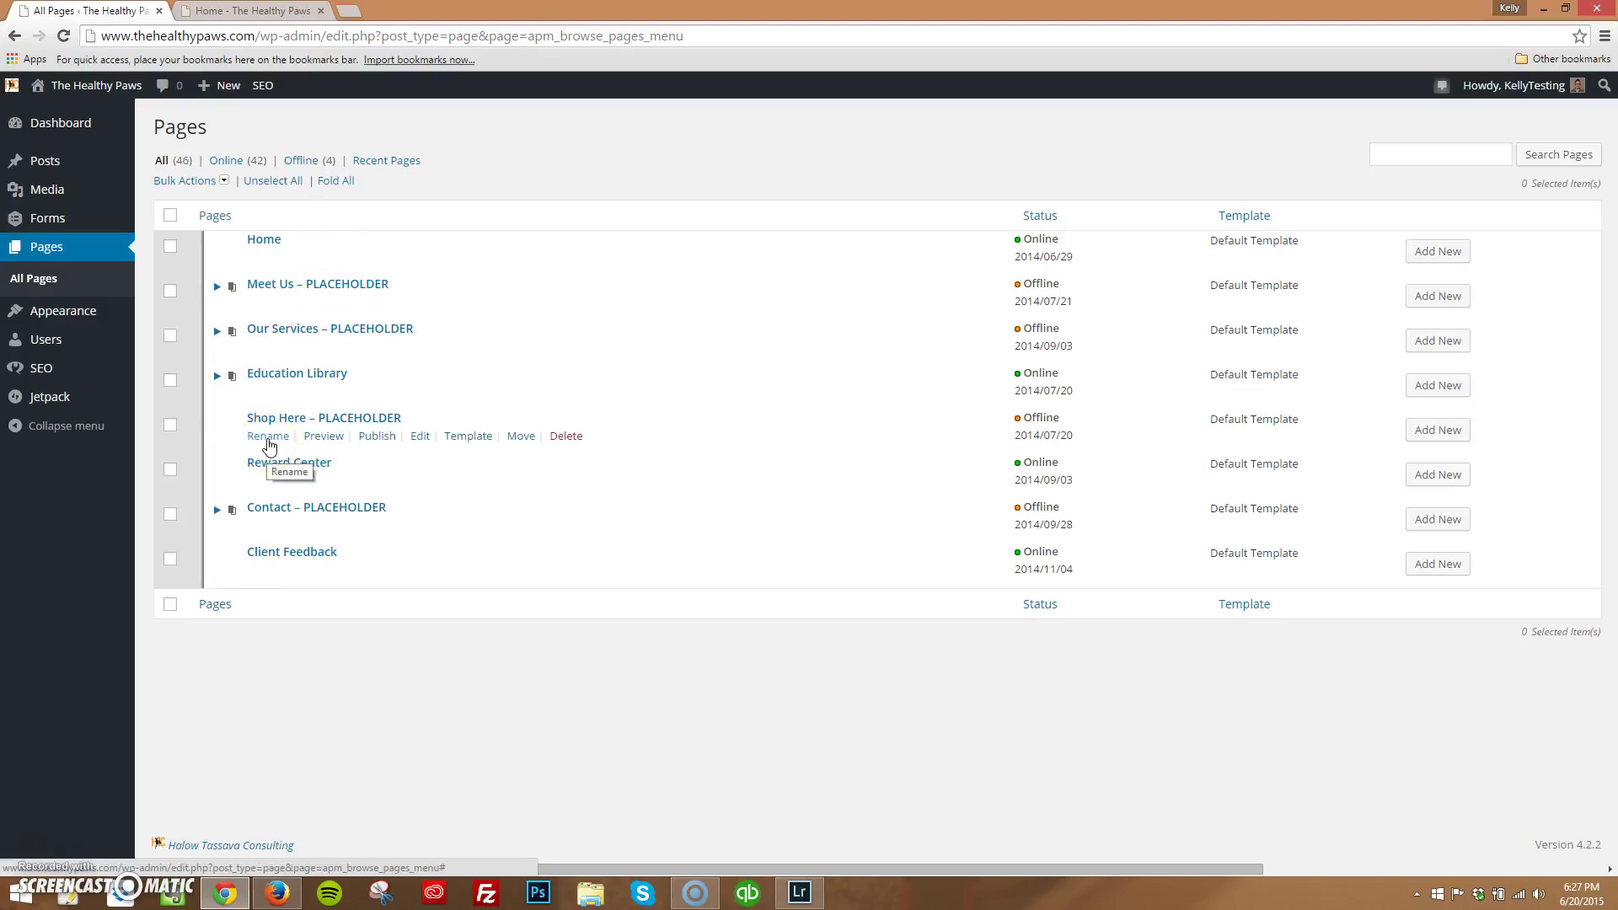
# Compare the placeholder and Client Feedback entries in the page list with the live site's navigation and footer.
pyautogui.click(271, 439)
pyautogui.click(219, 467)
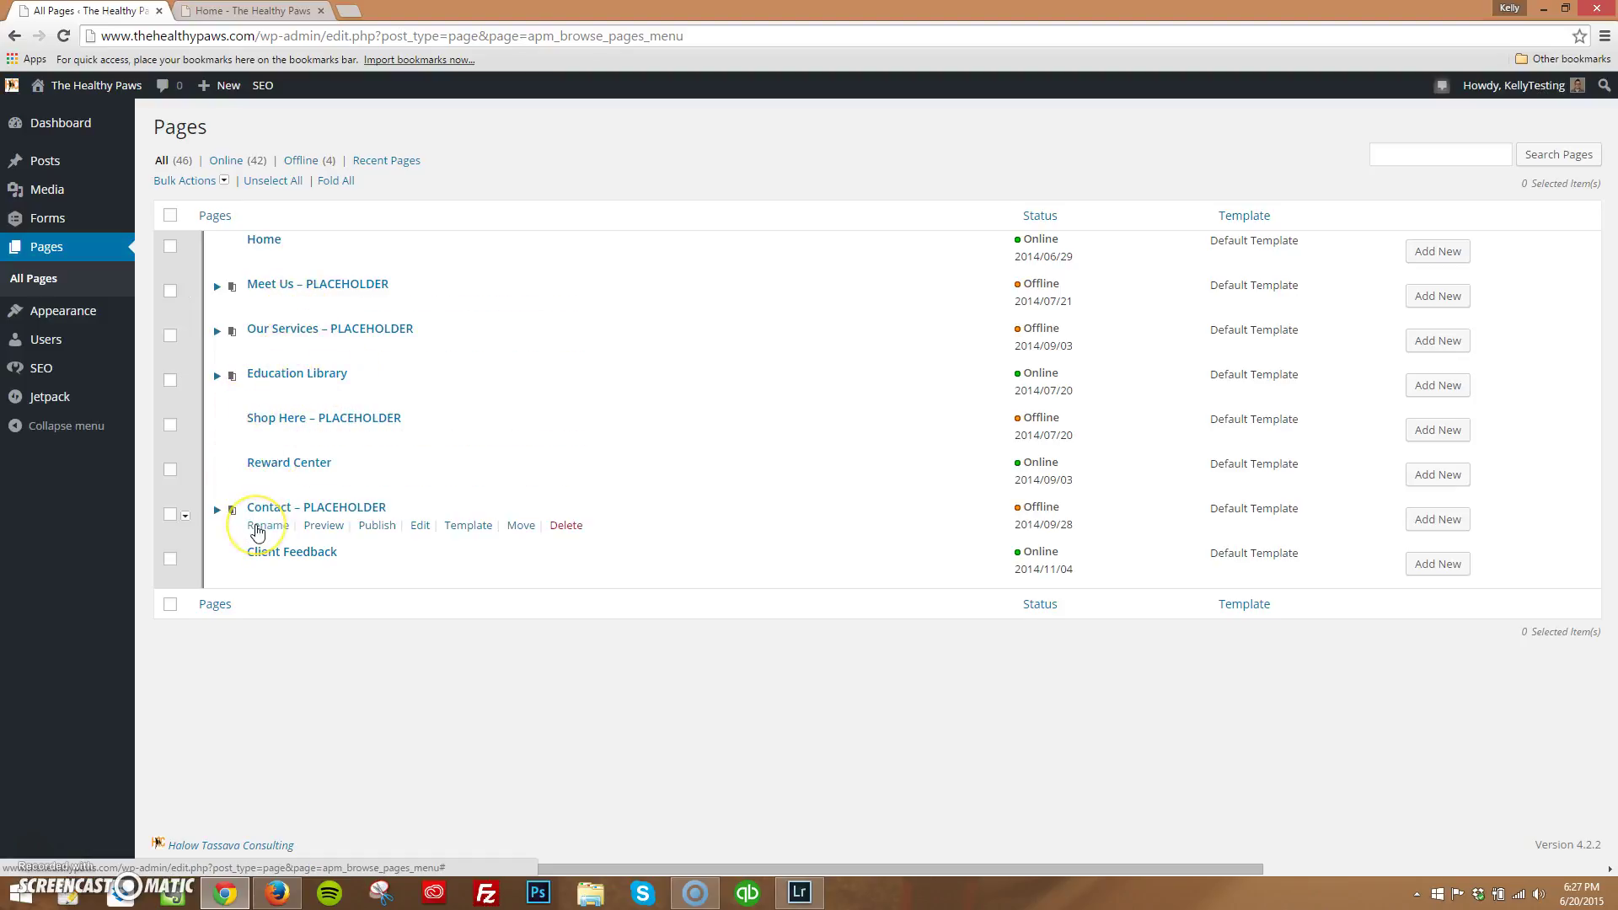
pyautogui.click(253, 11)
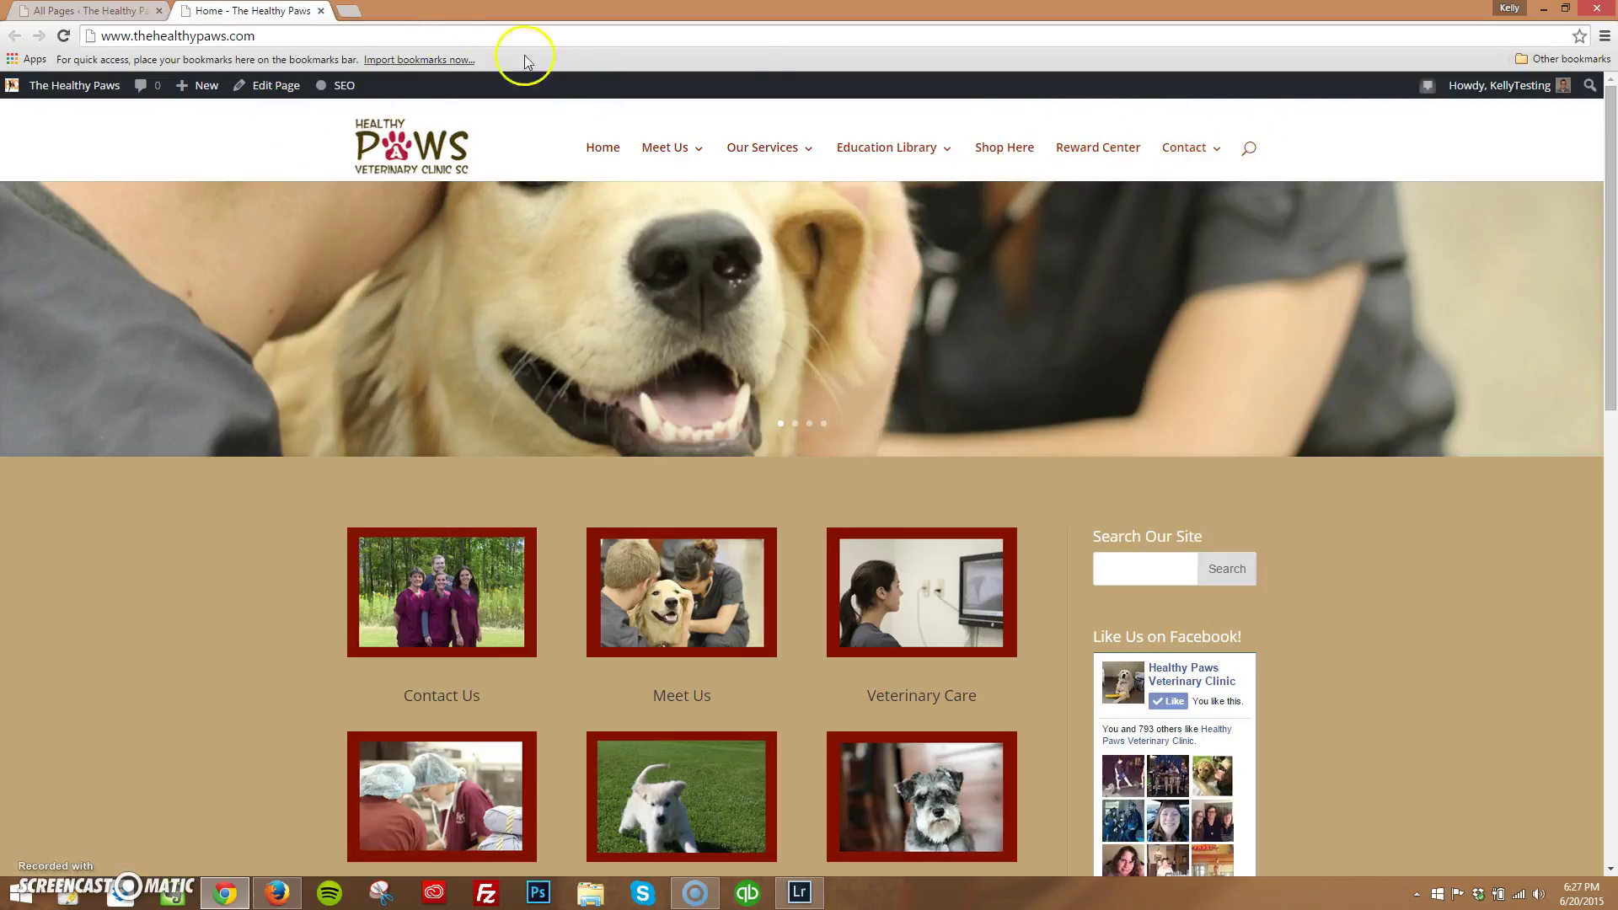
pyautogui.click(126, 11)
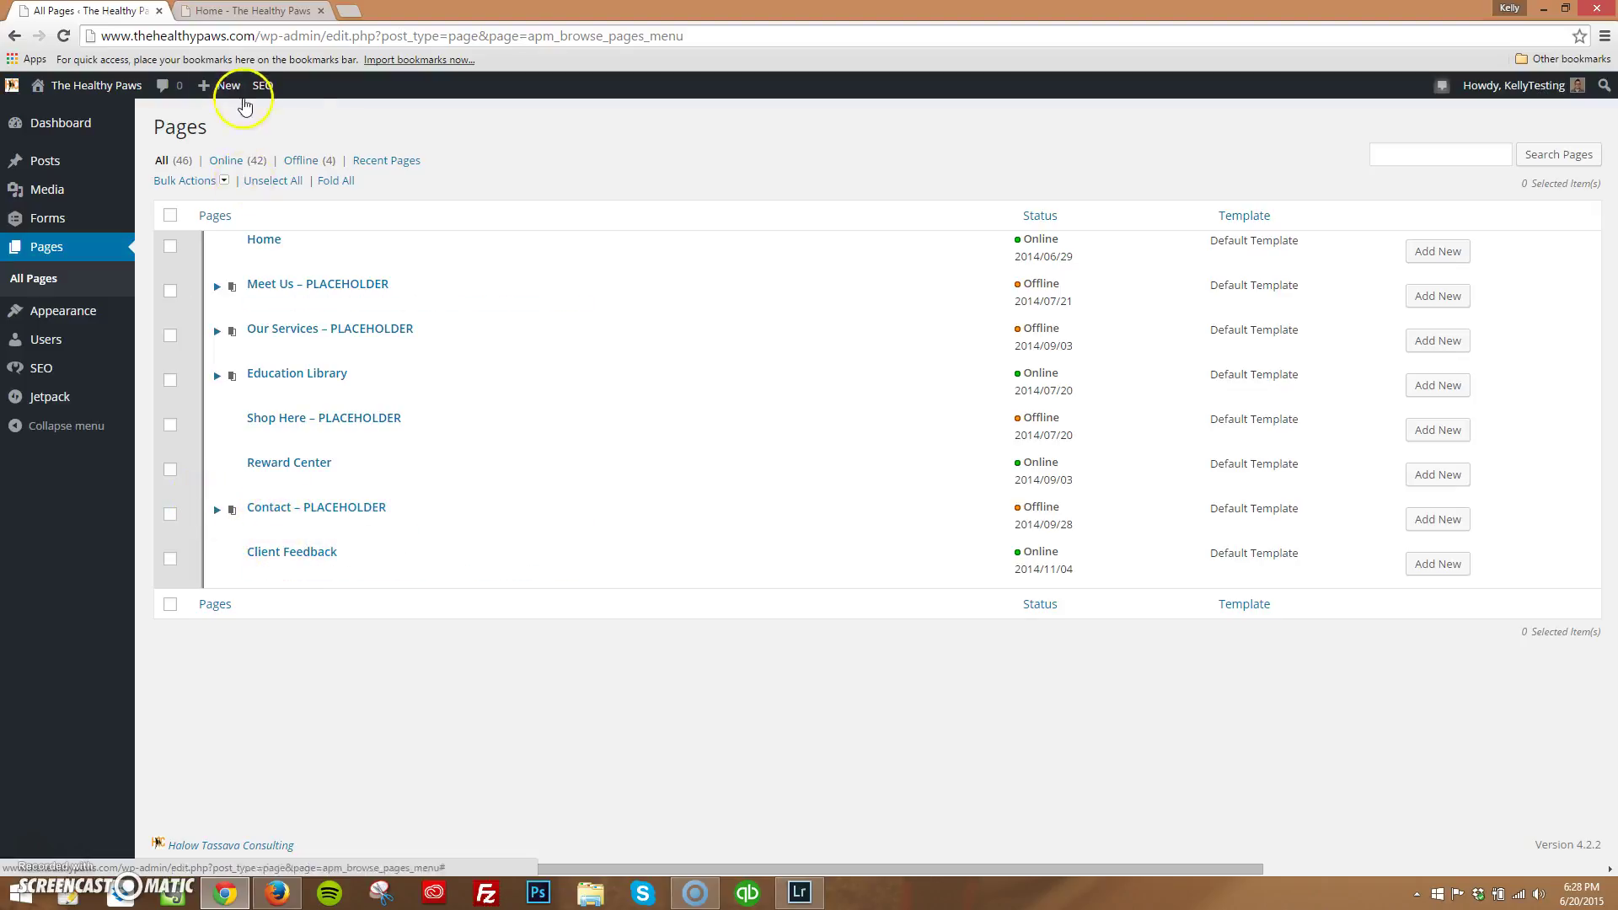
pyautogui.click(244, 11)
pyautogui.scroll(-15, 362, 455)
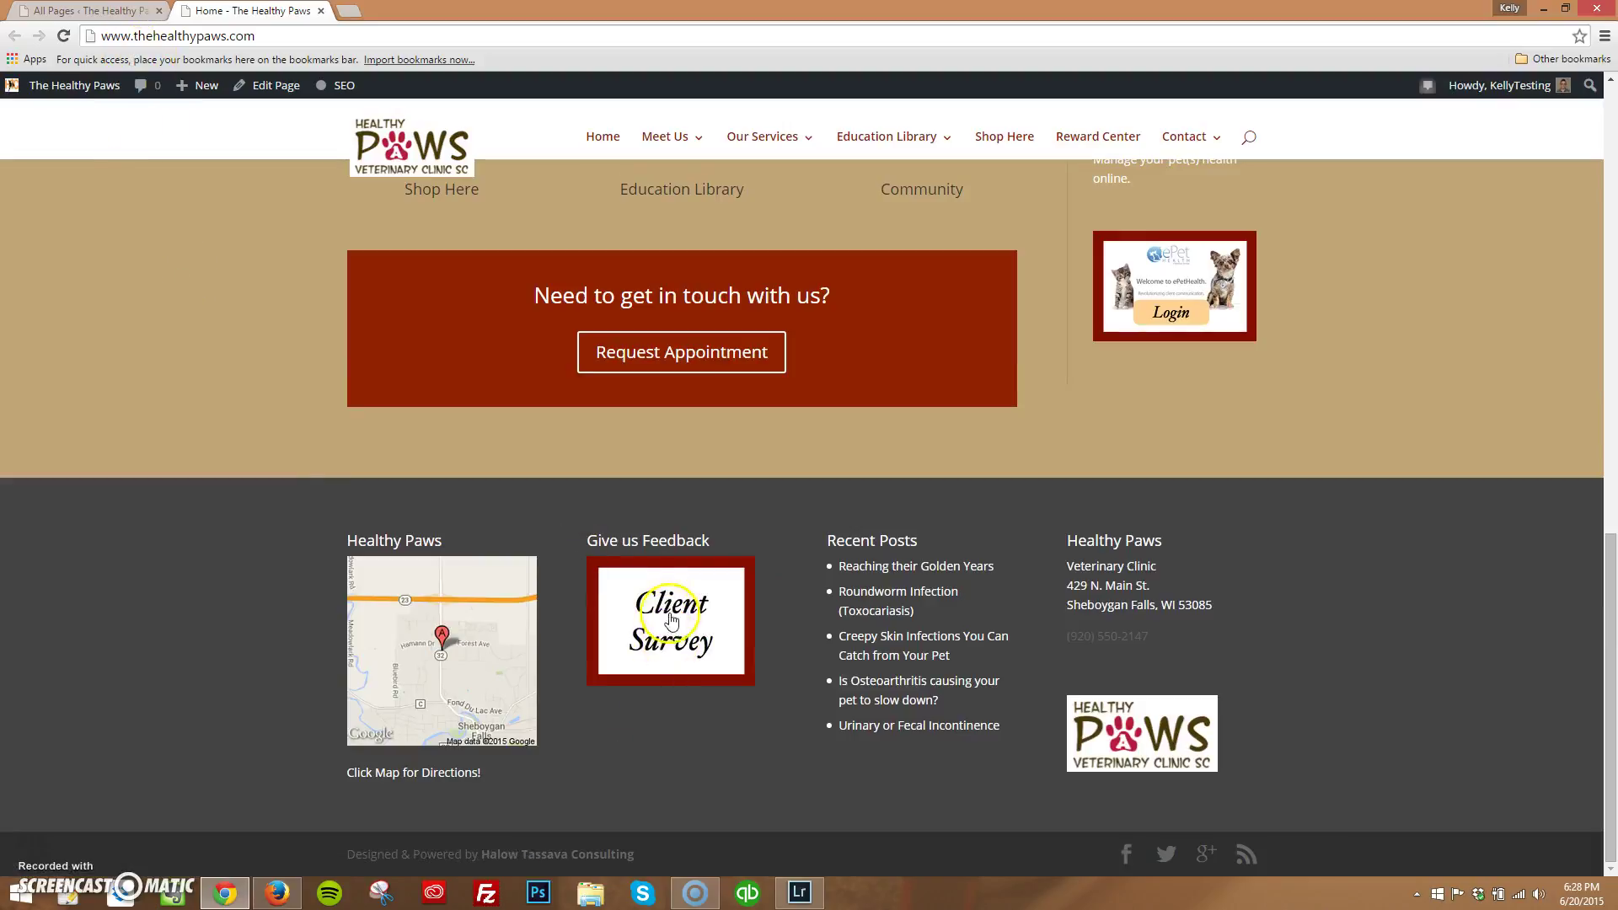
pyautogui.click(84, 11)
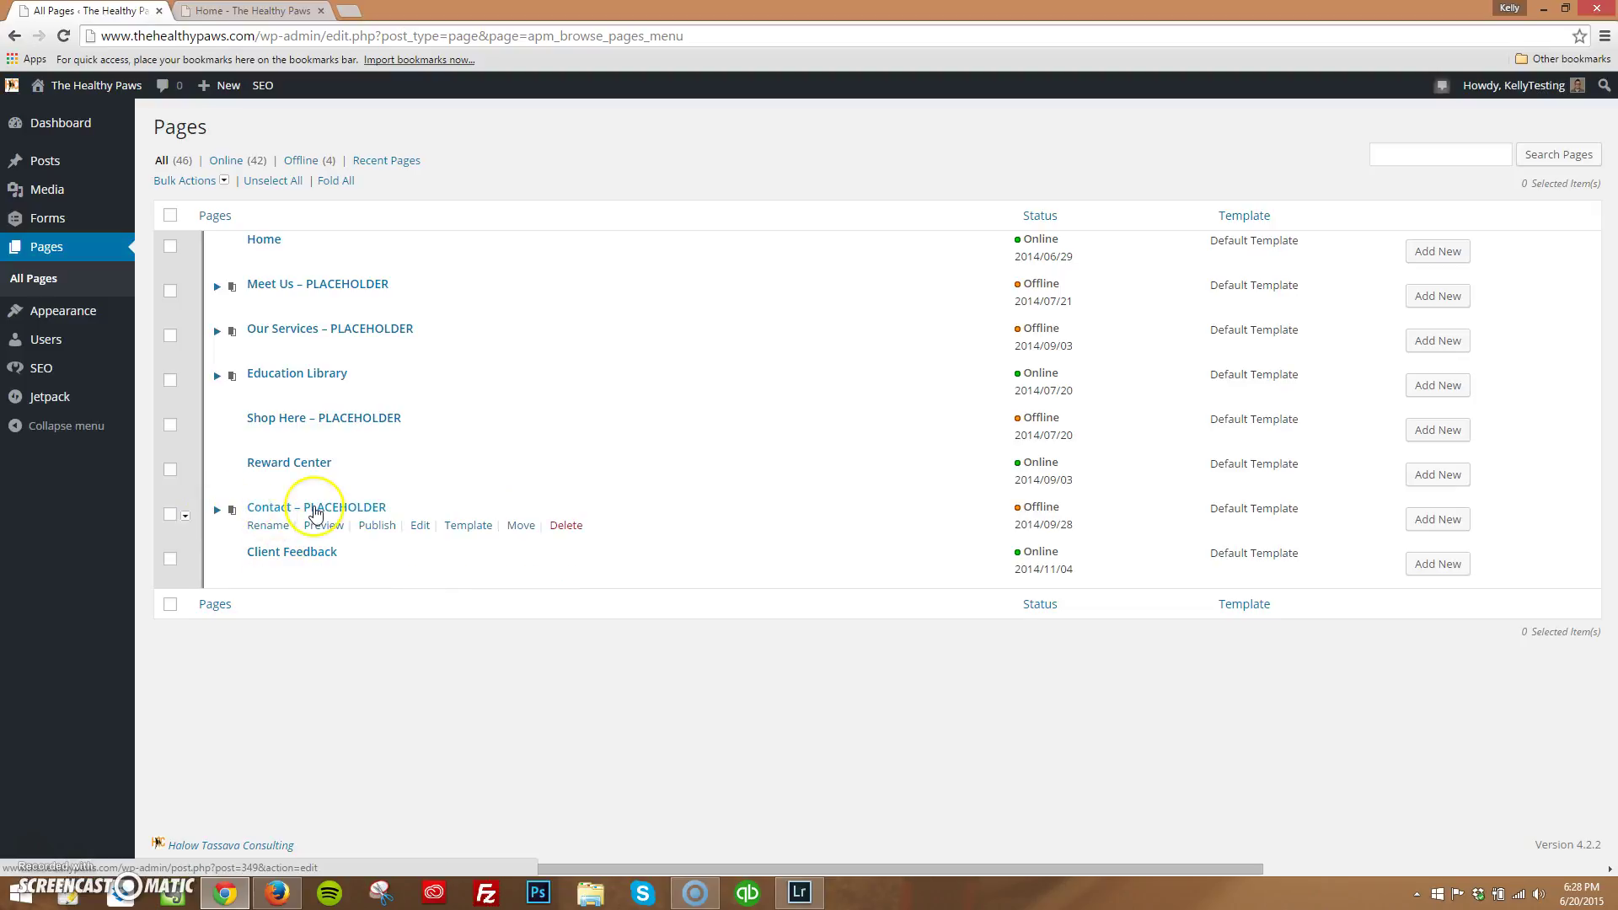
pyautogui.moveTo(312, 514); pyautogui.dragTo(299, 558)
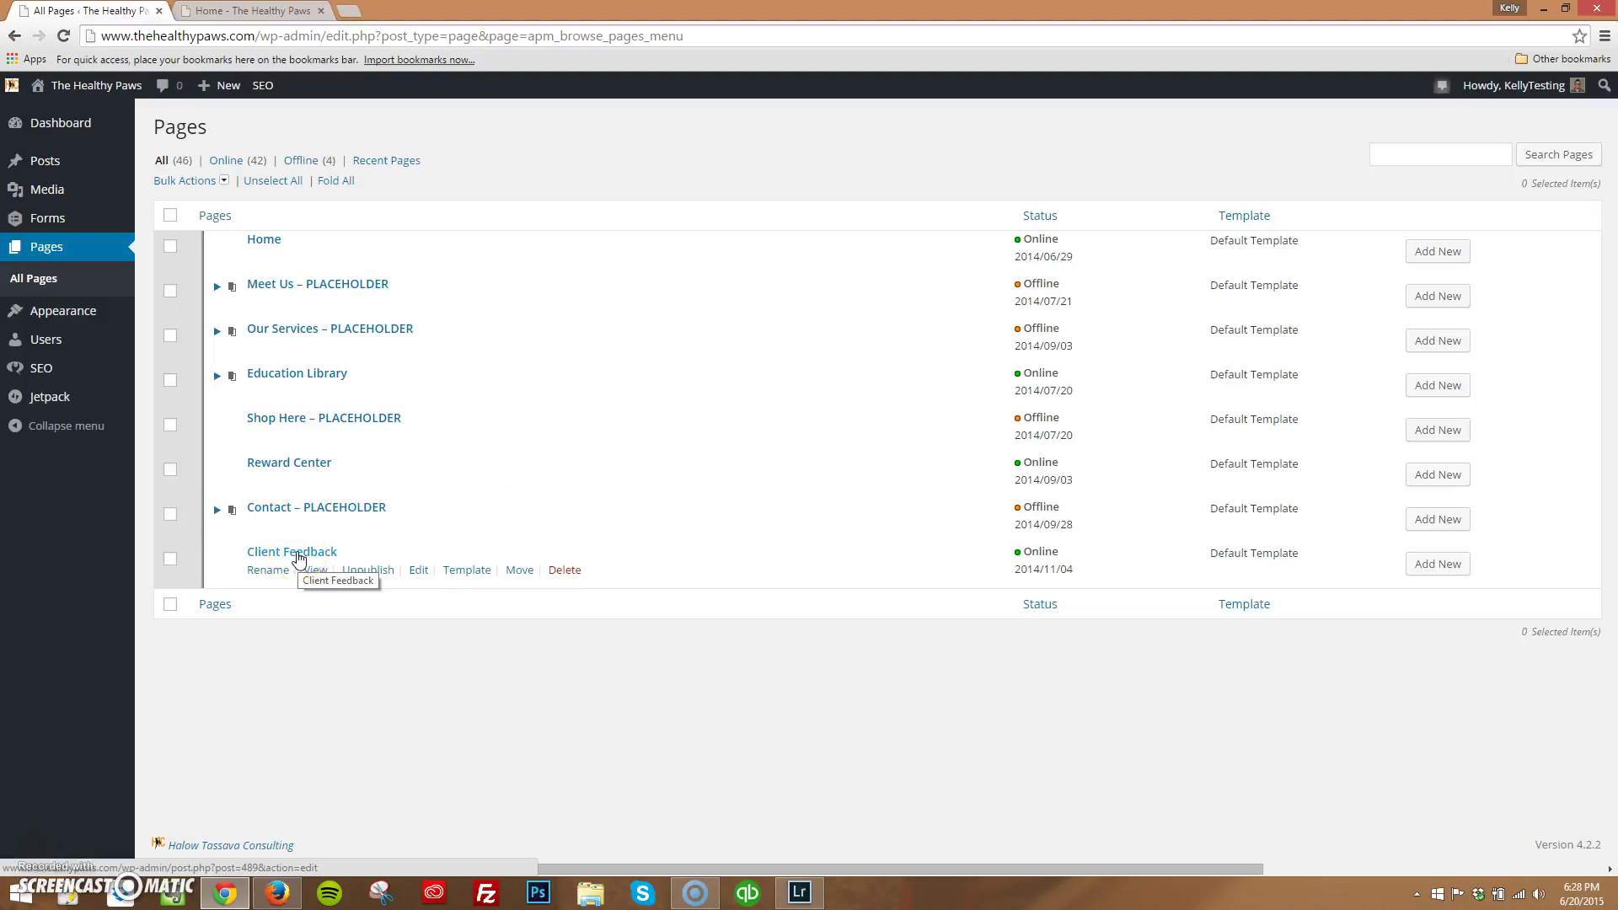
# Compare the live site's Meet Us, Our Services, Education Library and Contact navigation entries with the page list.
pyautogui.click(215, 288)
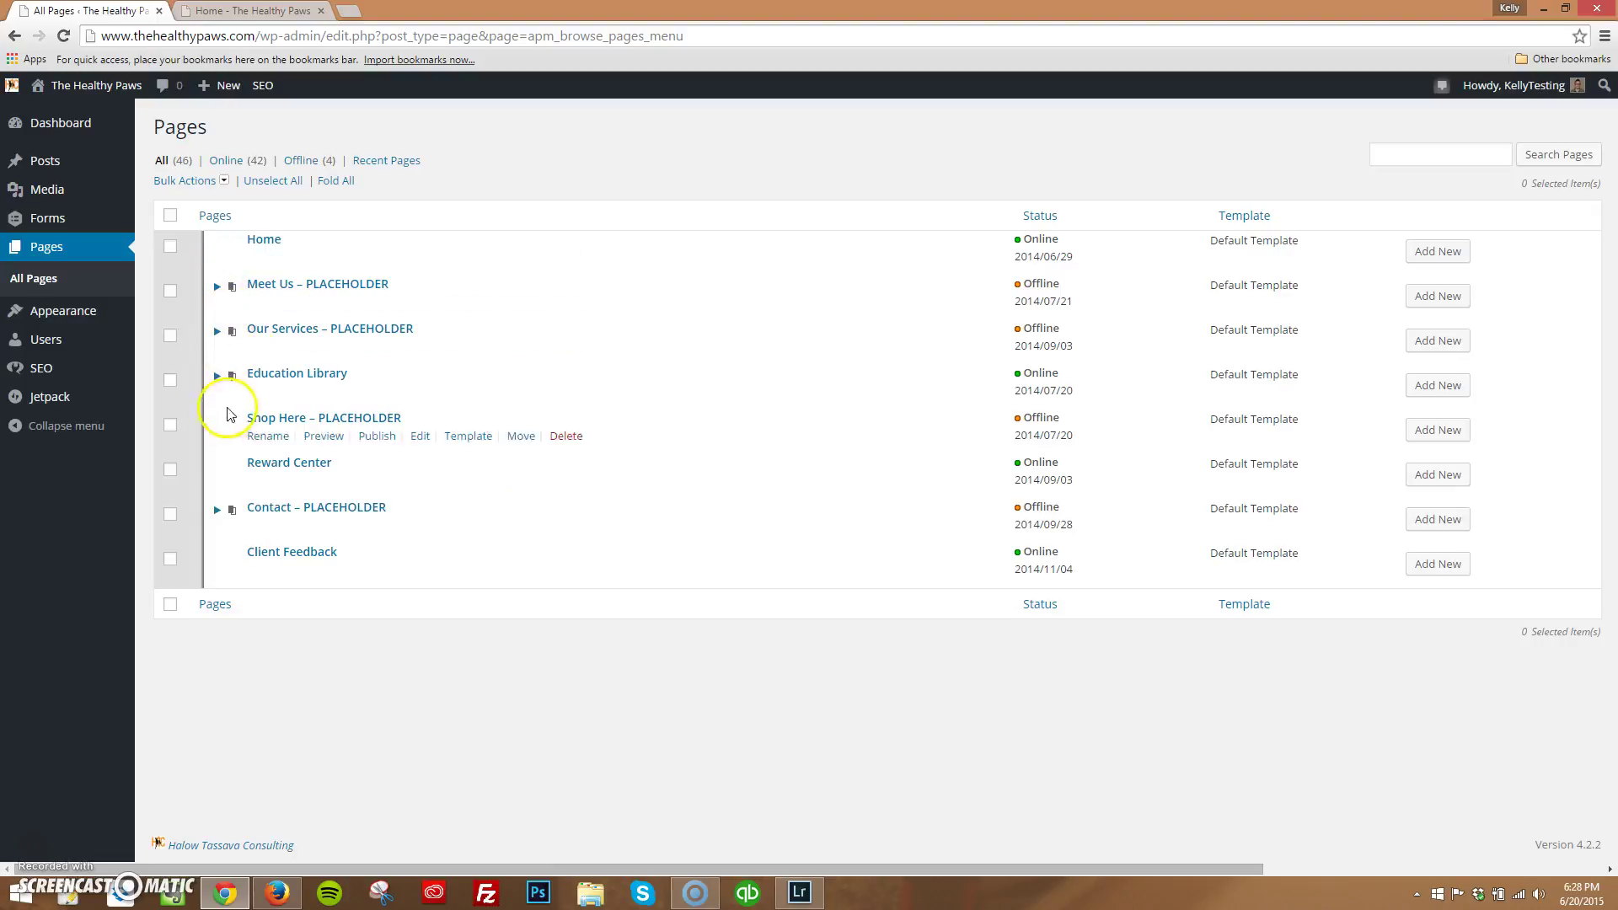
pyautogui.hotkey('ctrl', 'Tab')
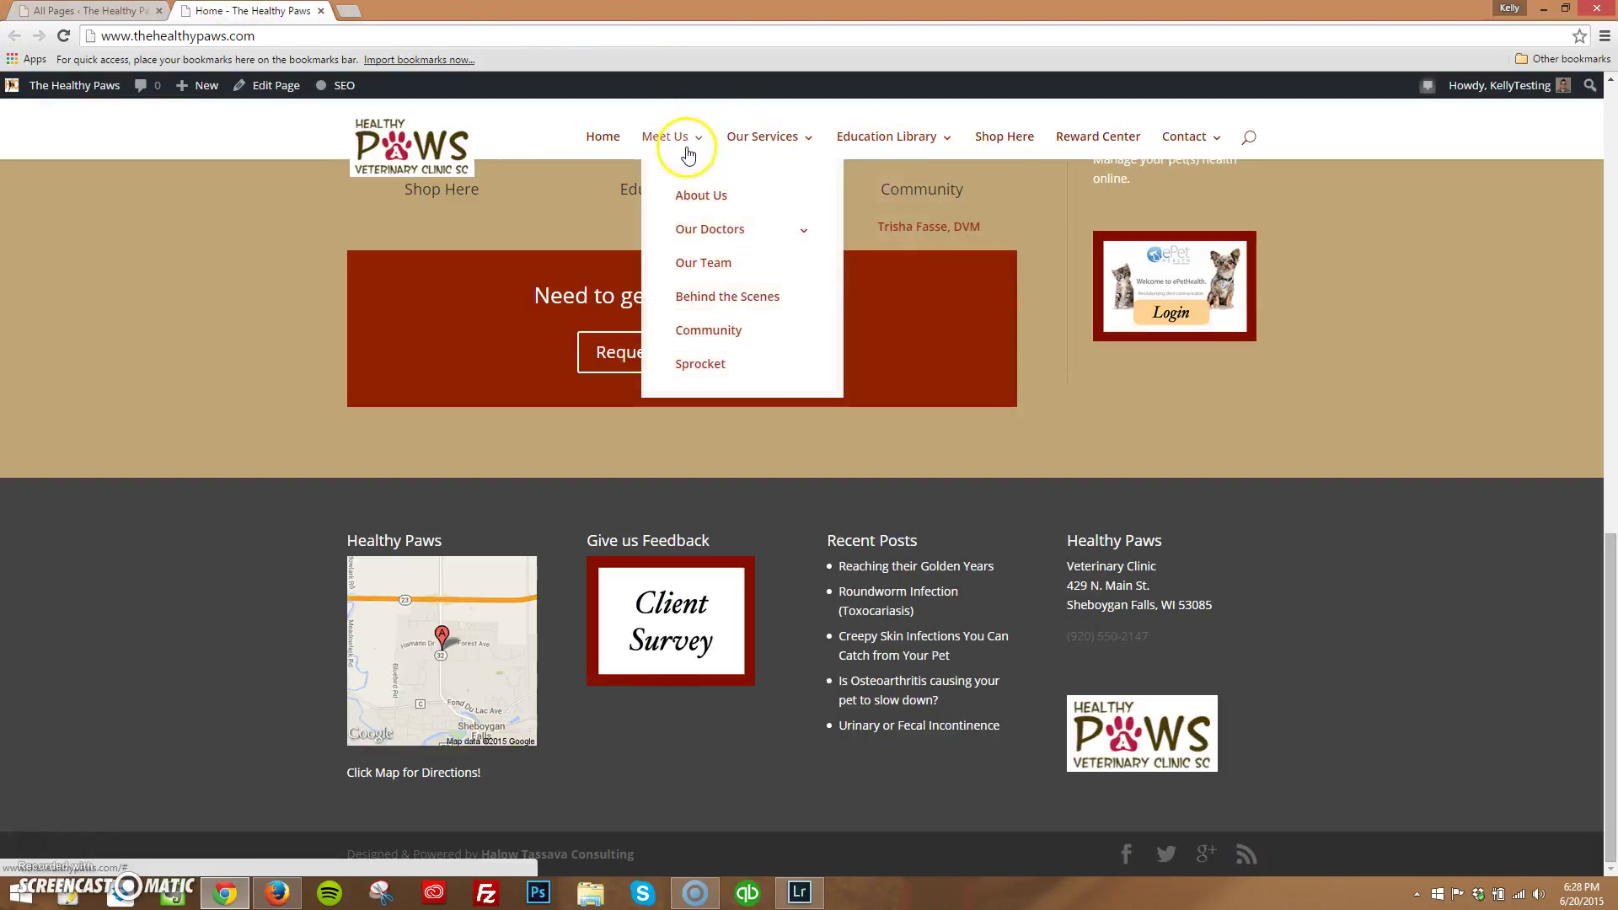
pyautogui.moveTo(694, 143)
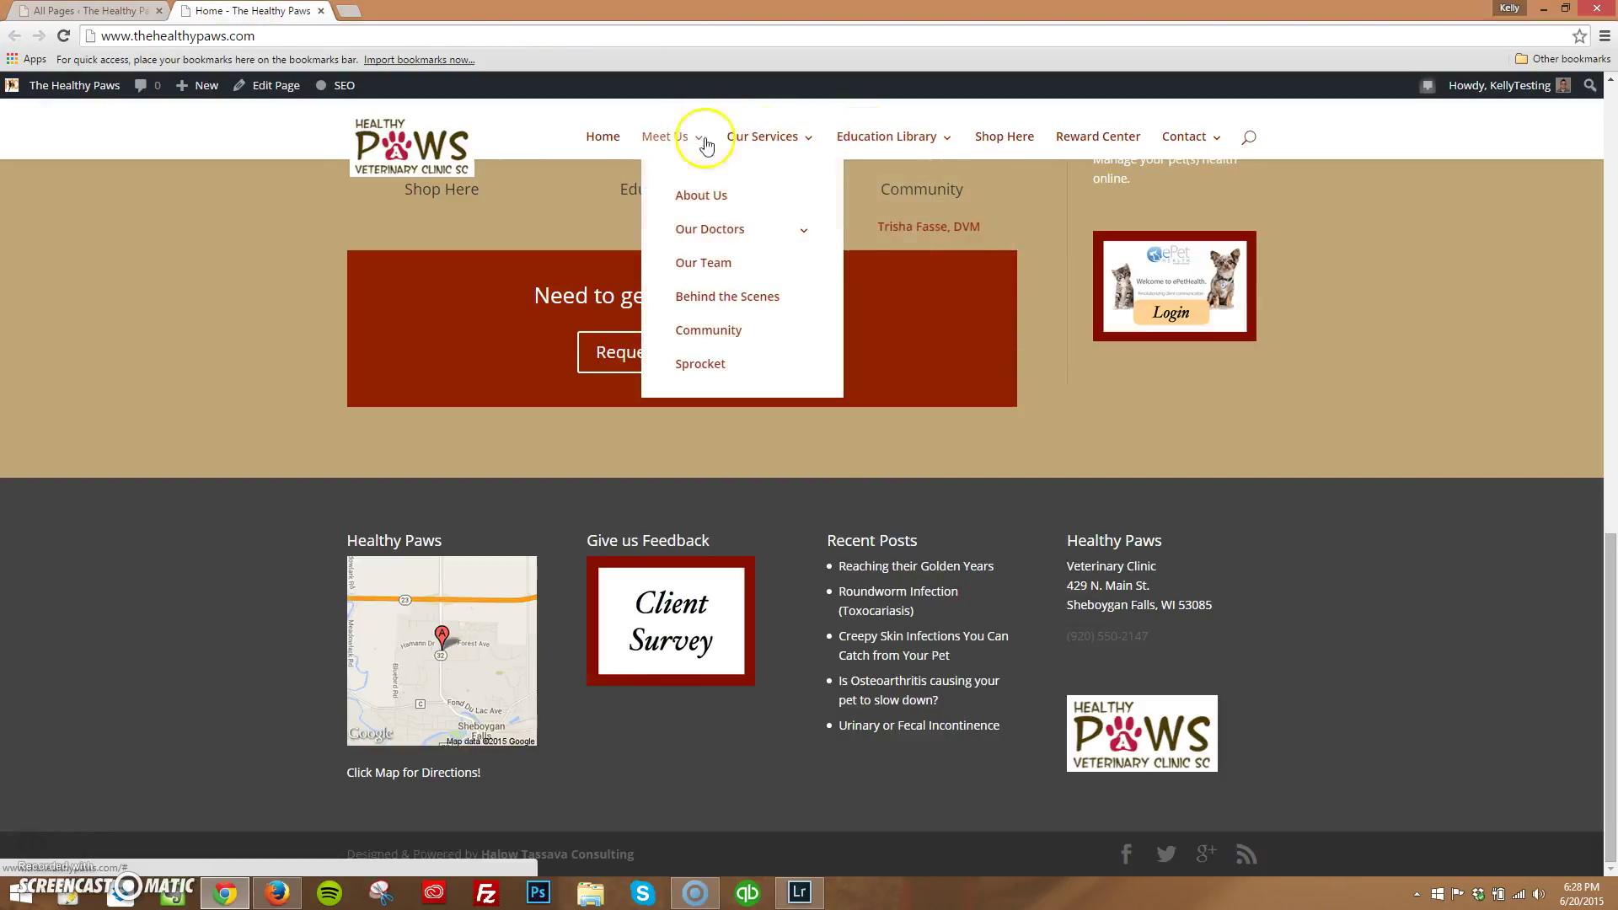
pyautogui.moveTo(841, 140)
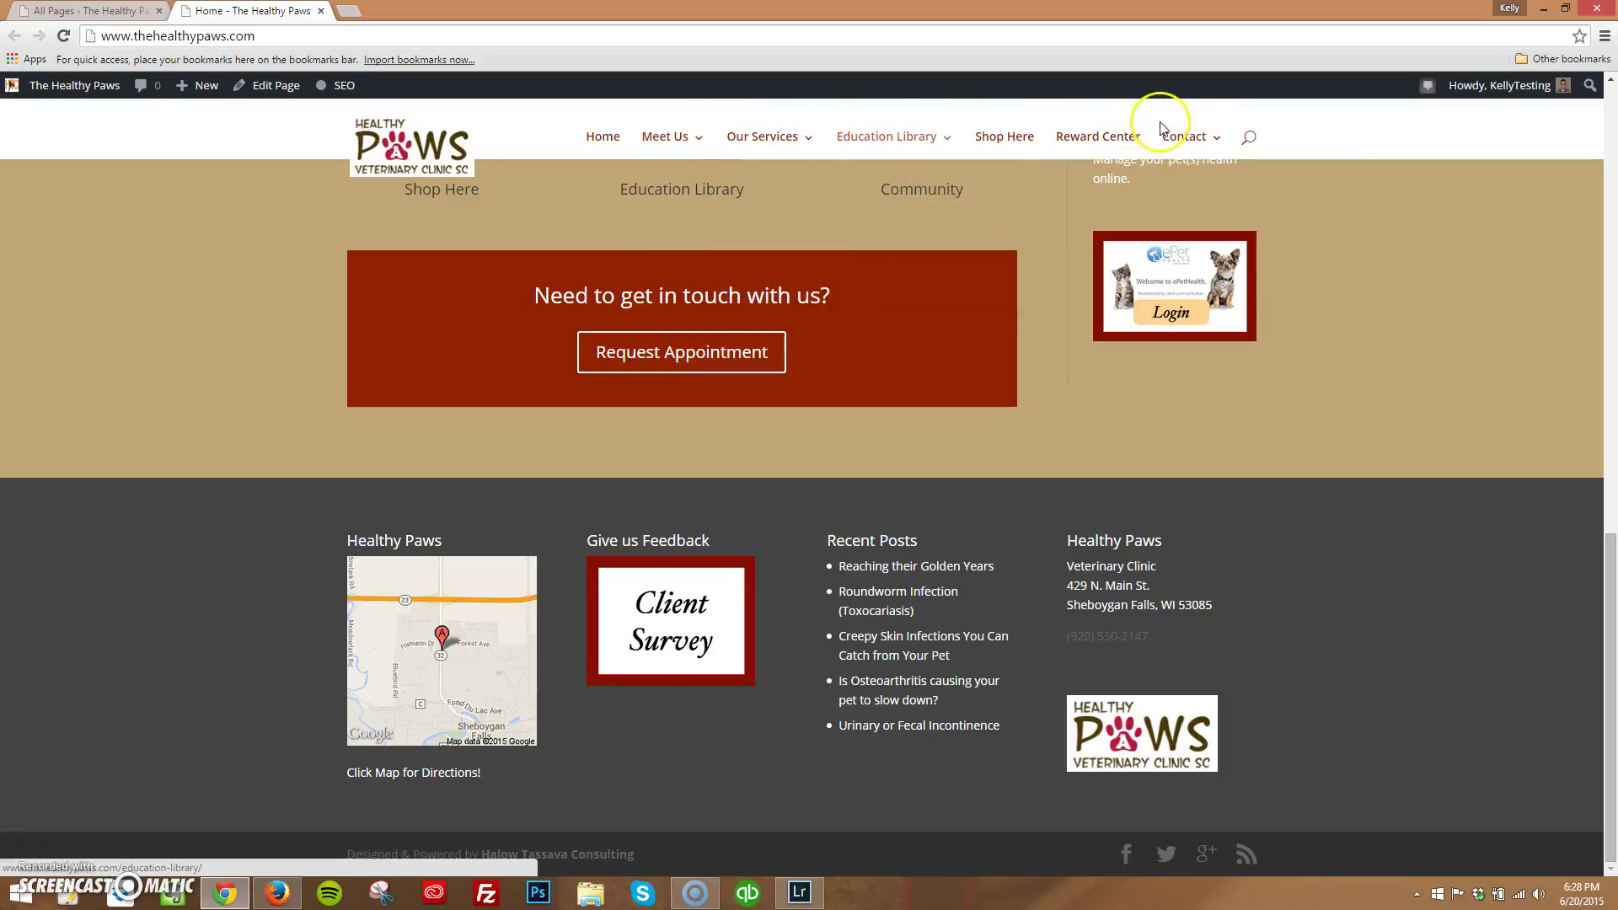
pyautogui.moveTo(1203, 143)
pyautogui.click(89, 10)
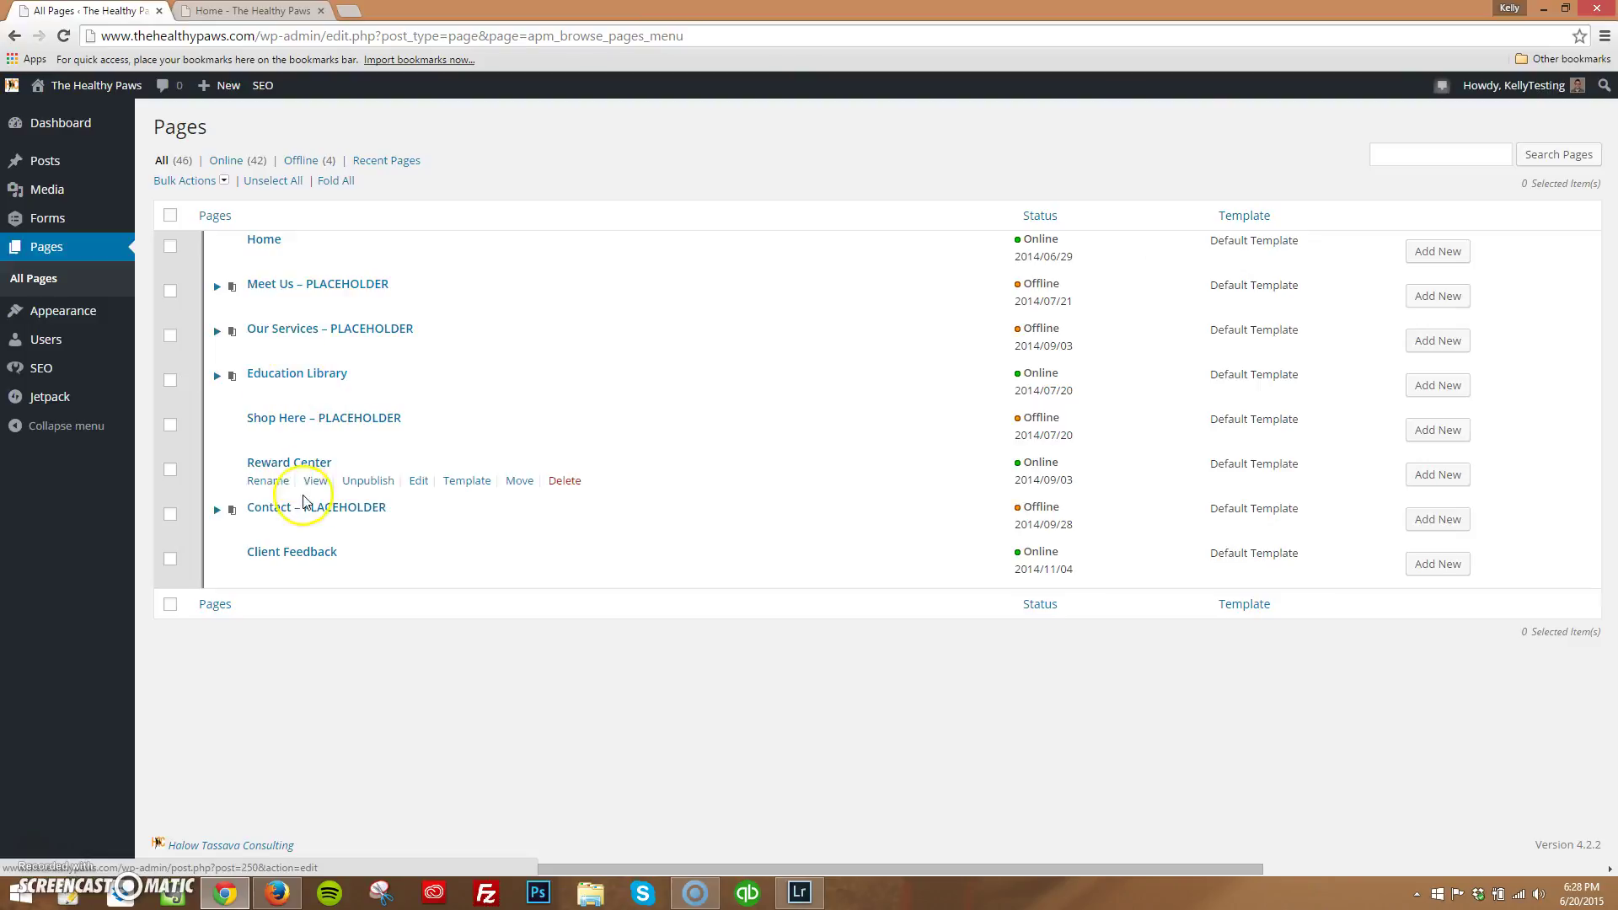
# Expand the Meet Us – PLACEHOLDER page and its Our Doctors subpage in the page list.
pyautogui.click(219, 289)
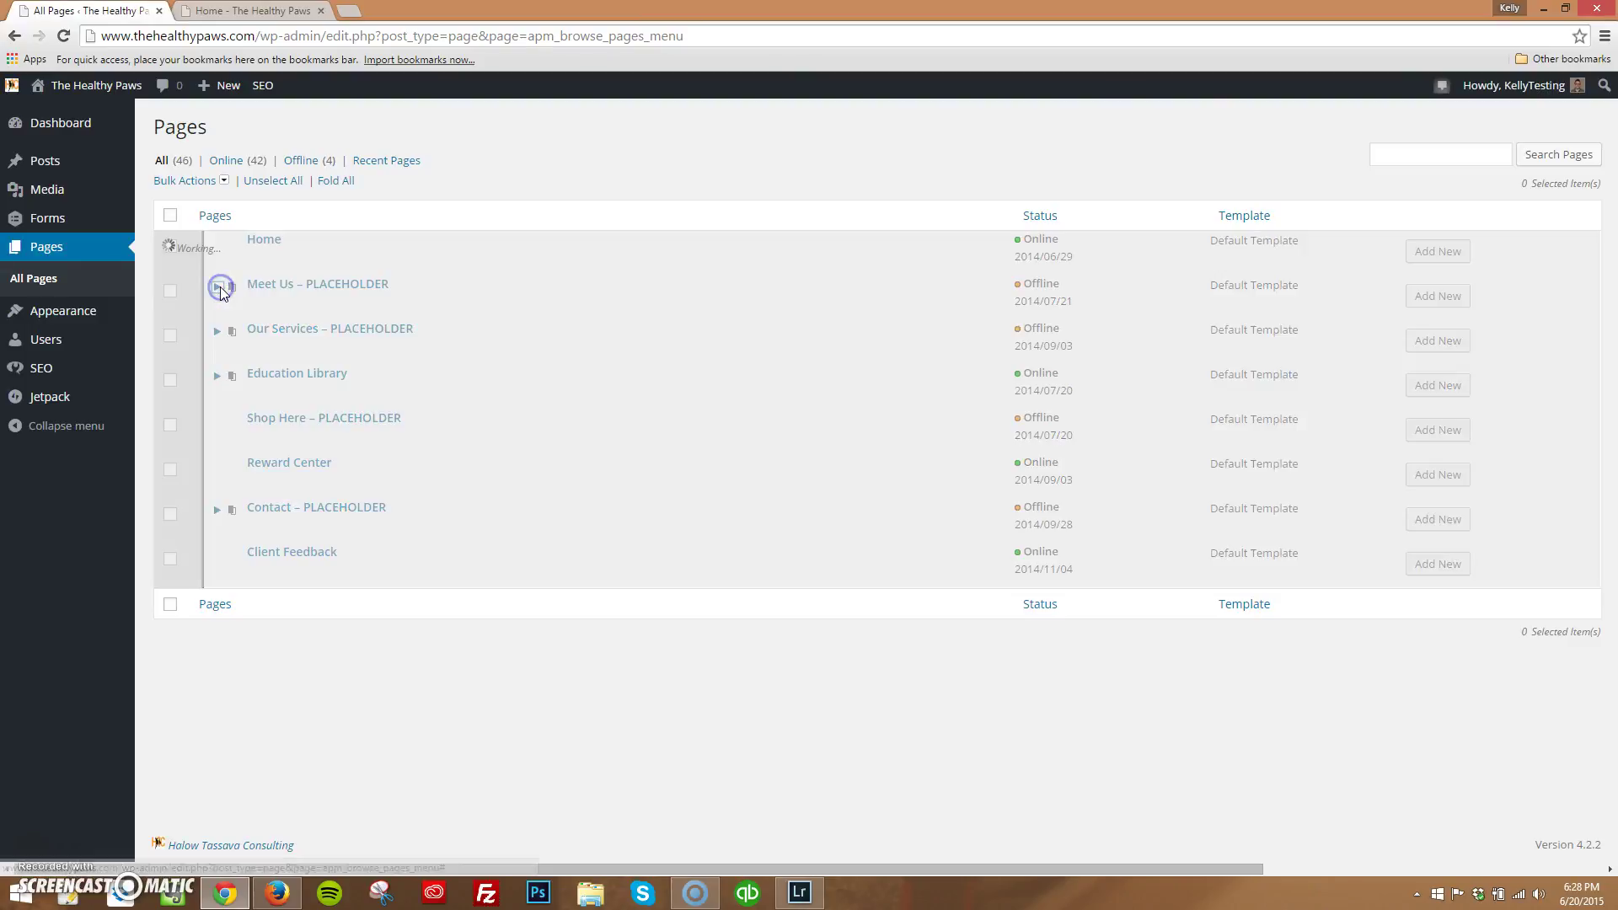
pyautogui.scroll(-2, 227, 291)
pyautogui.click(231, 266)
pyautogui.scroll(-2, 239, 312)
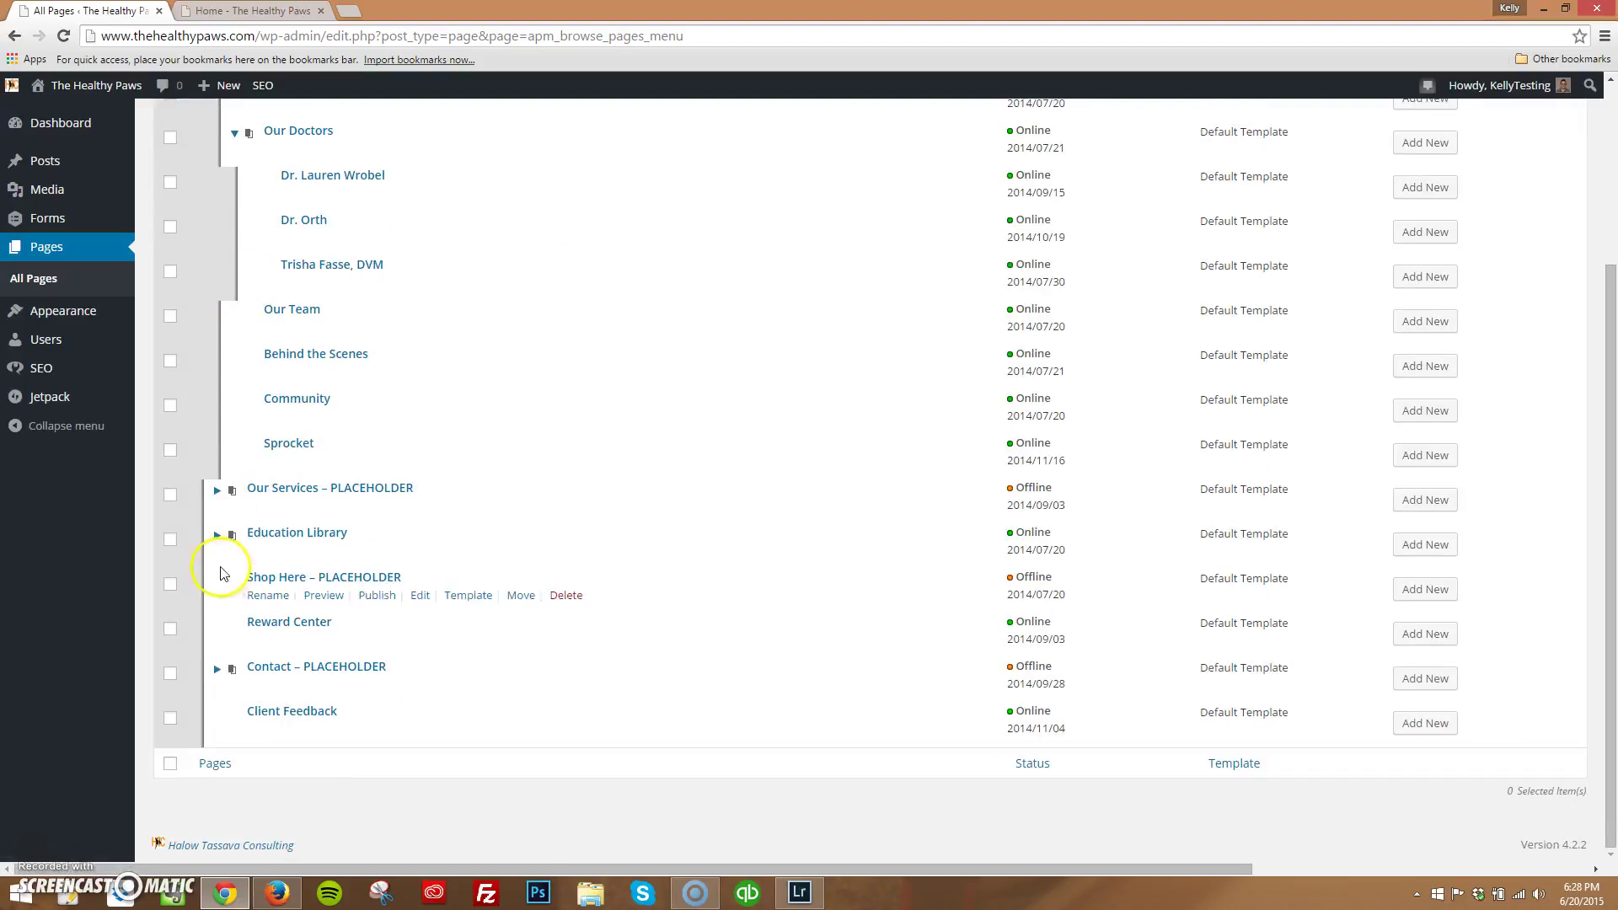
# Expand Our Services – PLACEHOLDER along with its Veterinary Care and Paws at Home Care subpages.
pyautogui.click(217, 489)
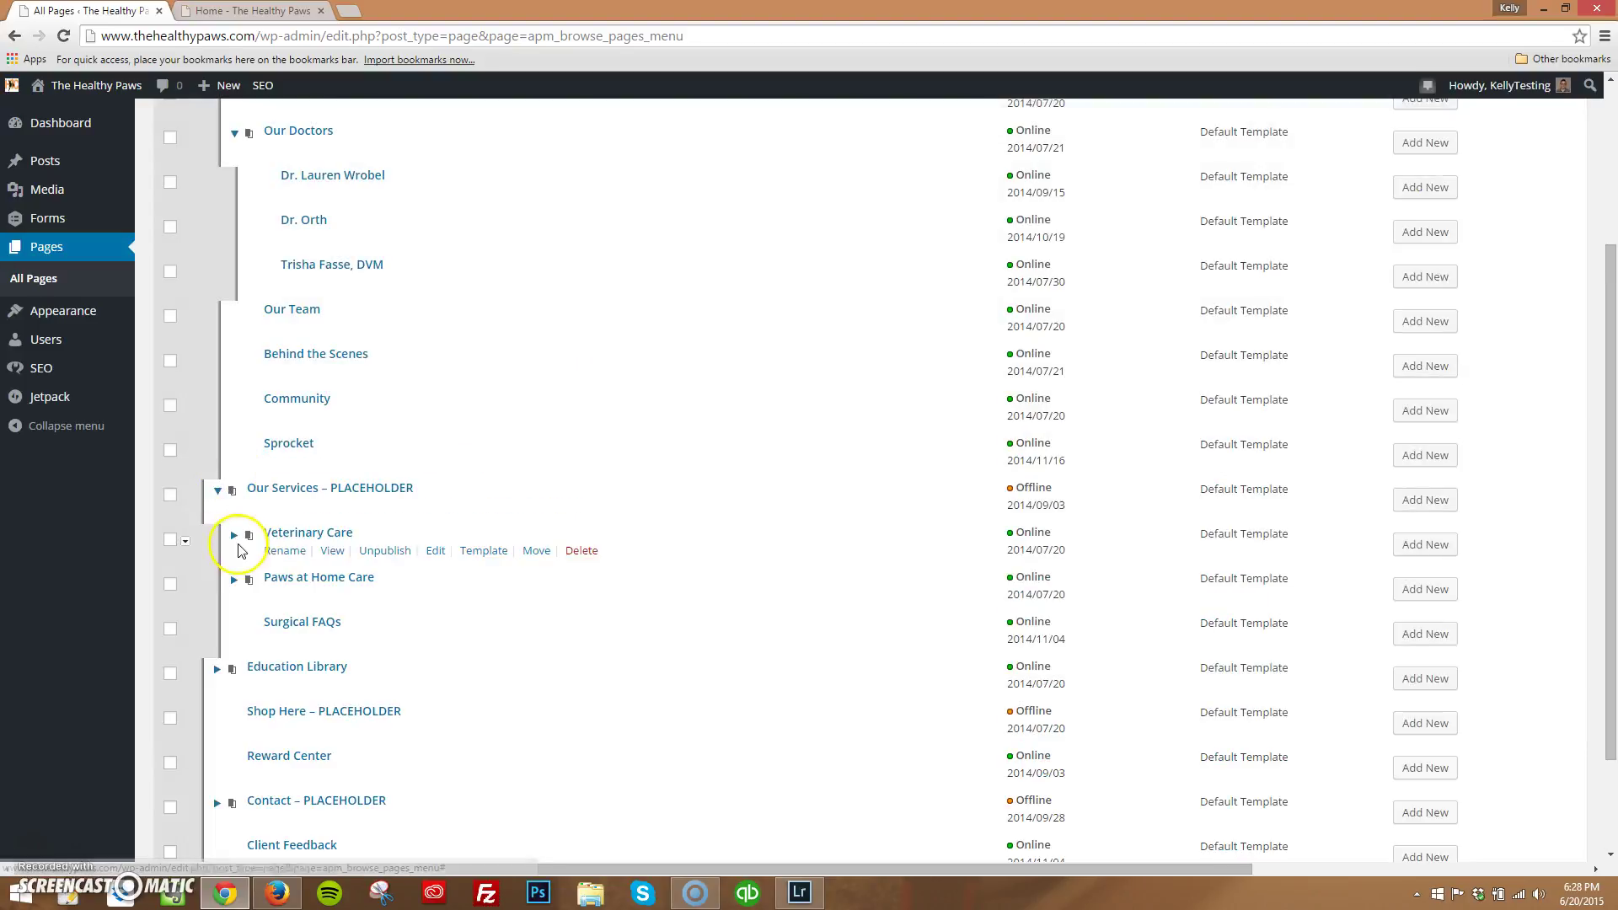
pyautogui.click(234, 535)
pyautogui.scroll(-5, 233, 531)
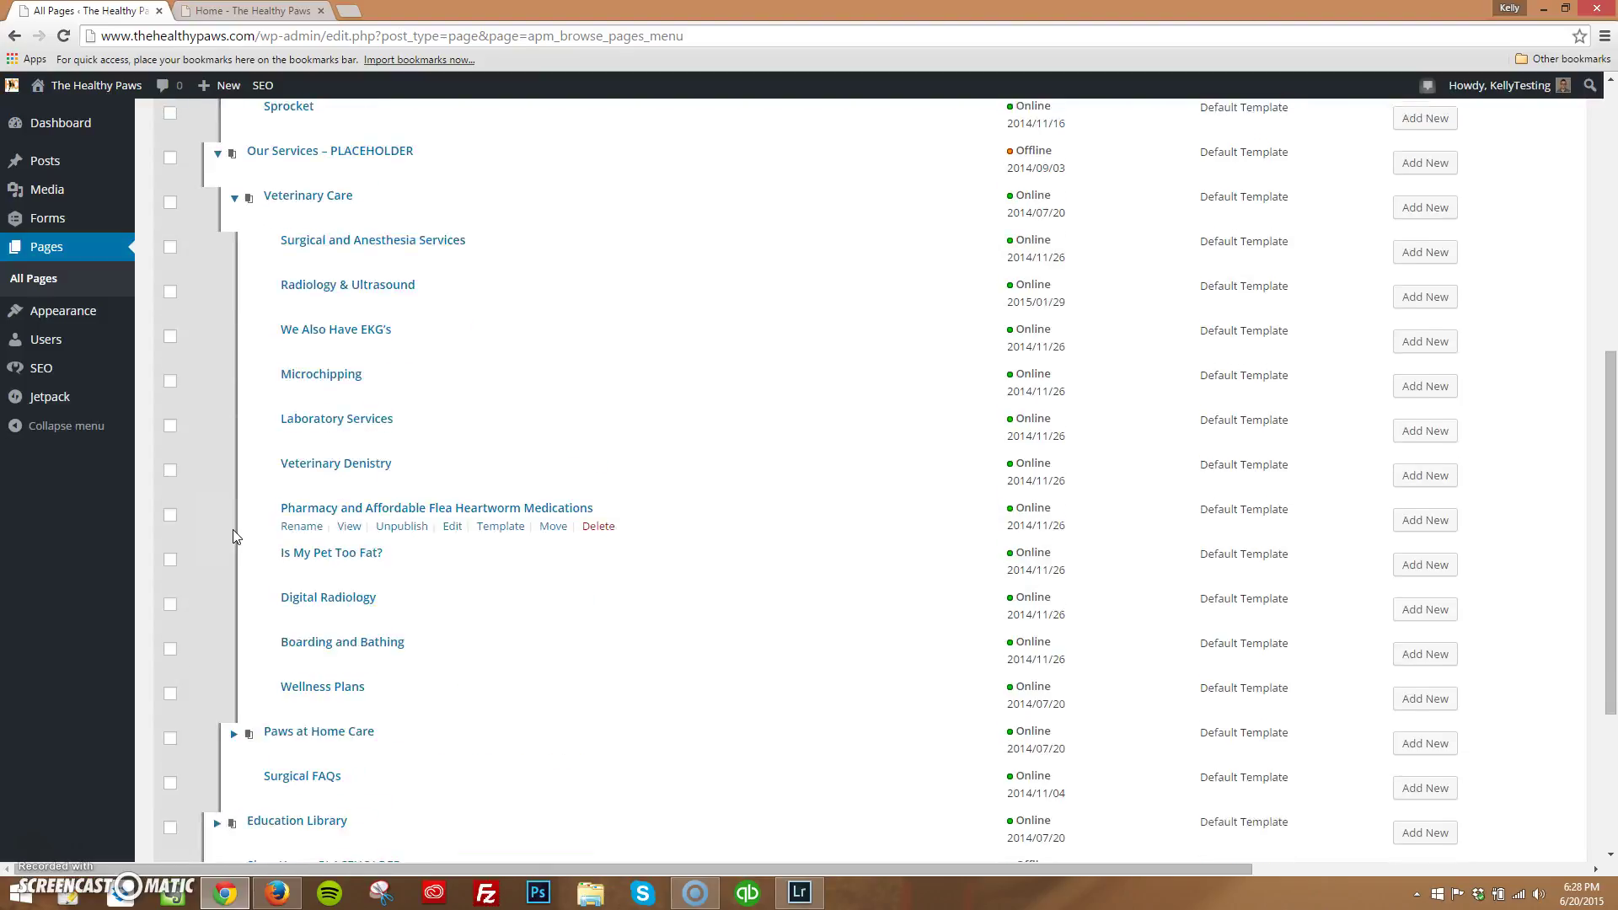
pyautogui.click(235, 569)
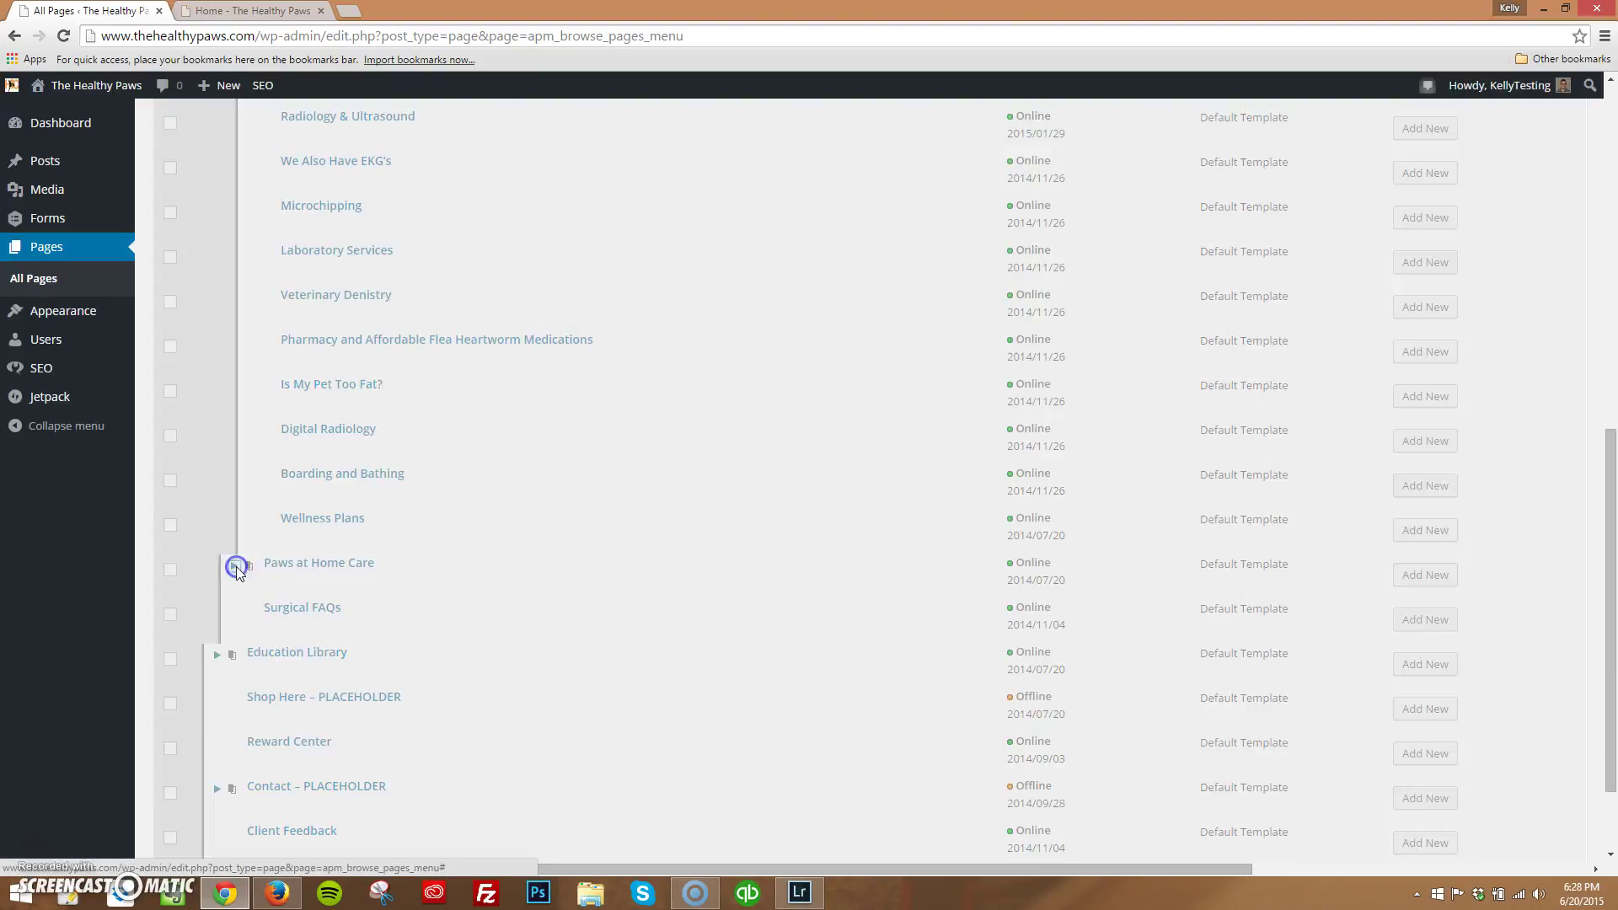
pyautogui.scroll(-3, 227, 556)
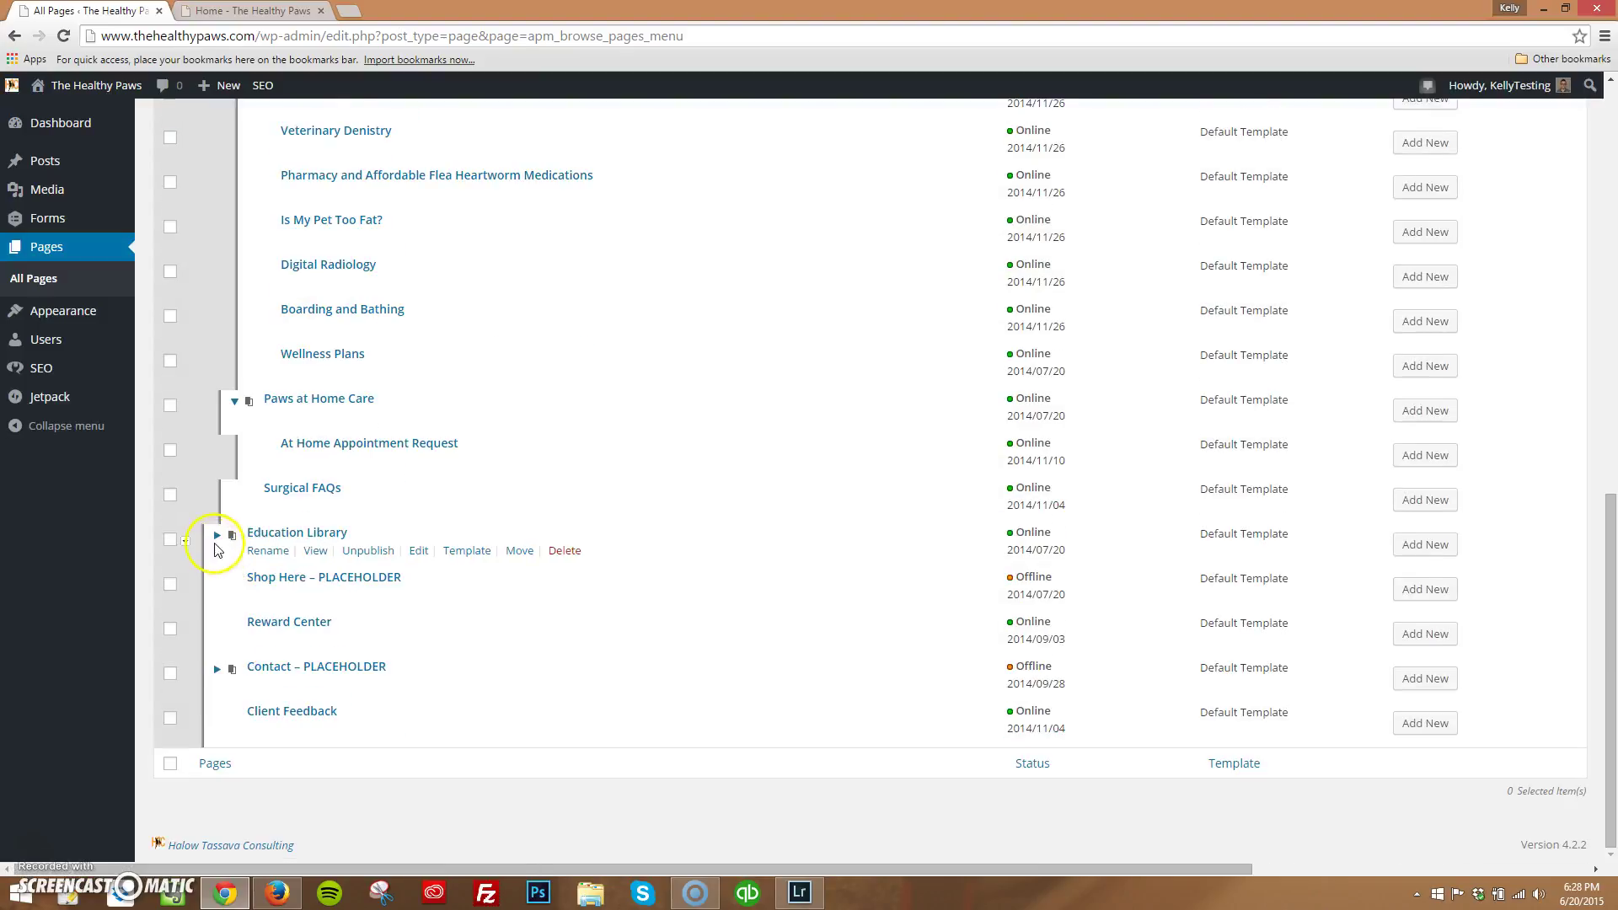
# Expand Education Library and Contact – PLACEHOLDER, including the Forms subpage under Contact.
pyautogui.click(217, 536)
pyautogui.scroll(-2, 217, 539)
pyautogui.click(217, 669)
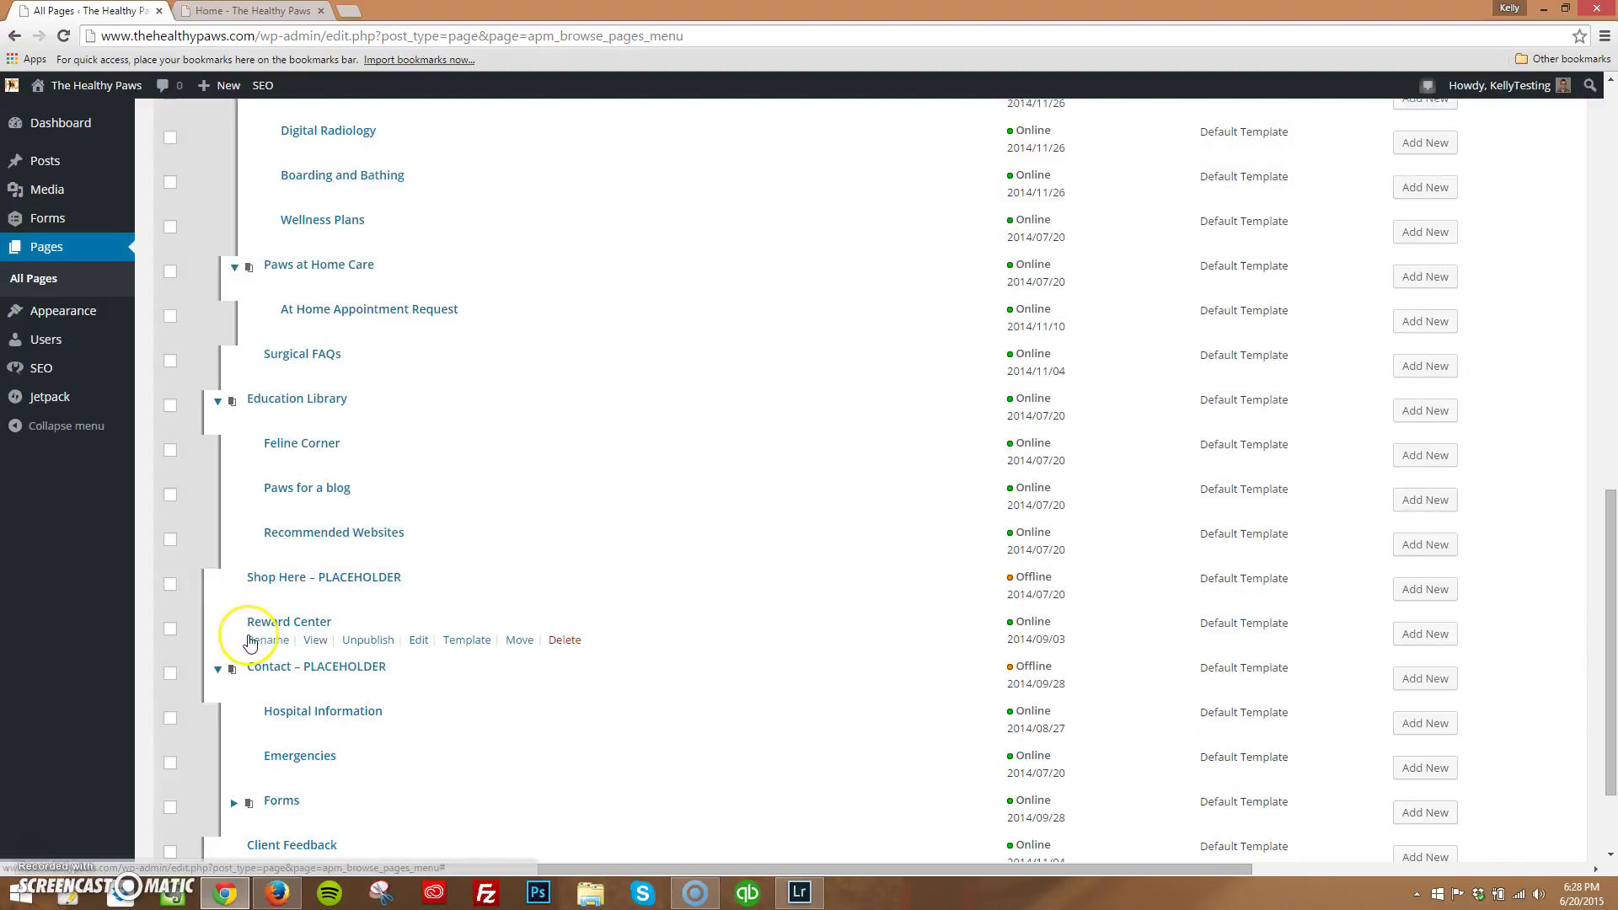
pyautogui.scroll(-2, 226, 672)
pyautogui.click(233, 670)
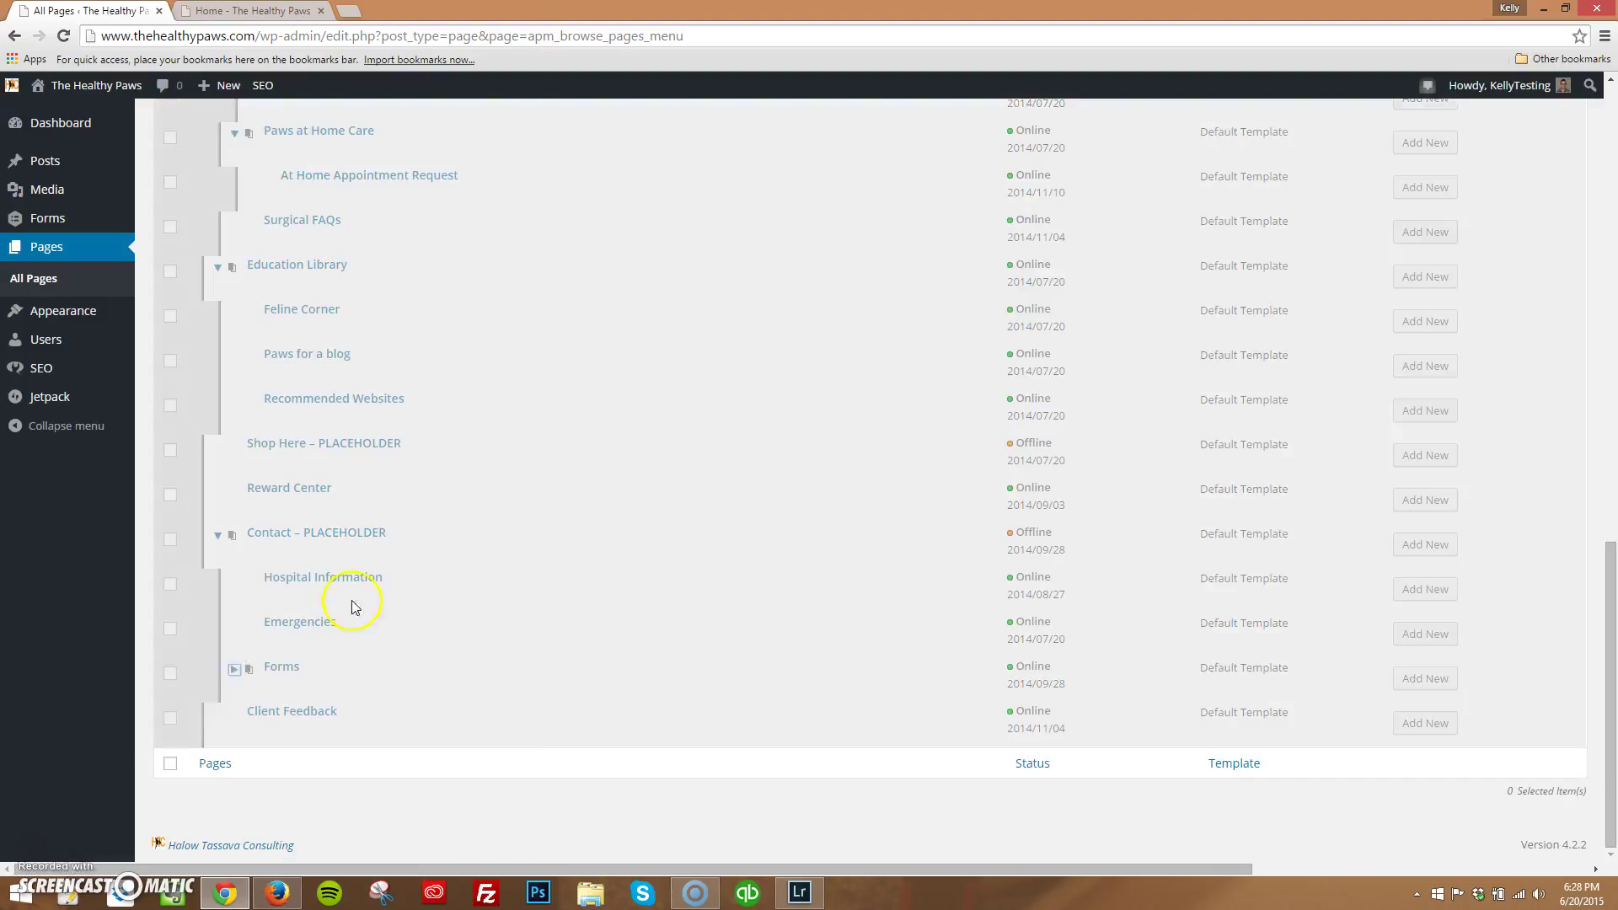
pyautogui.scroll(-4, 375, 603)
# Look over the expanded page list and the live home page, and open the Home page for editing.
pyautogui.scroll(10, 411, 614)
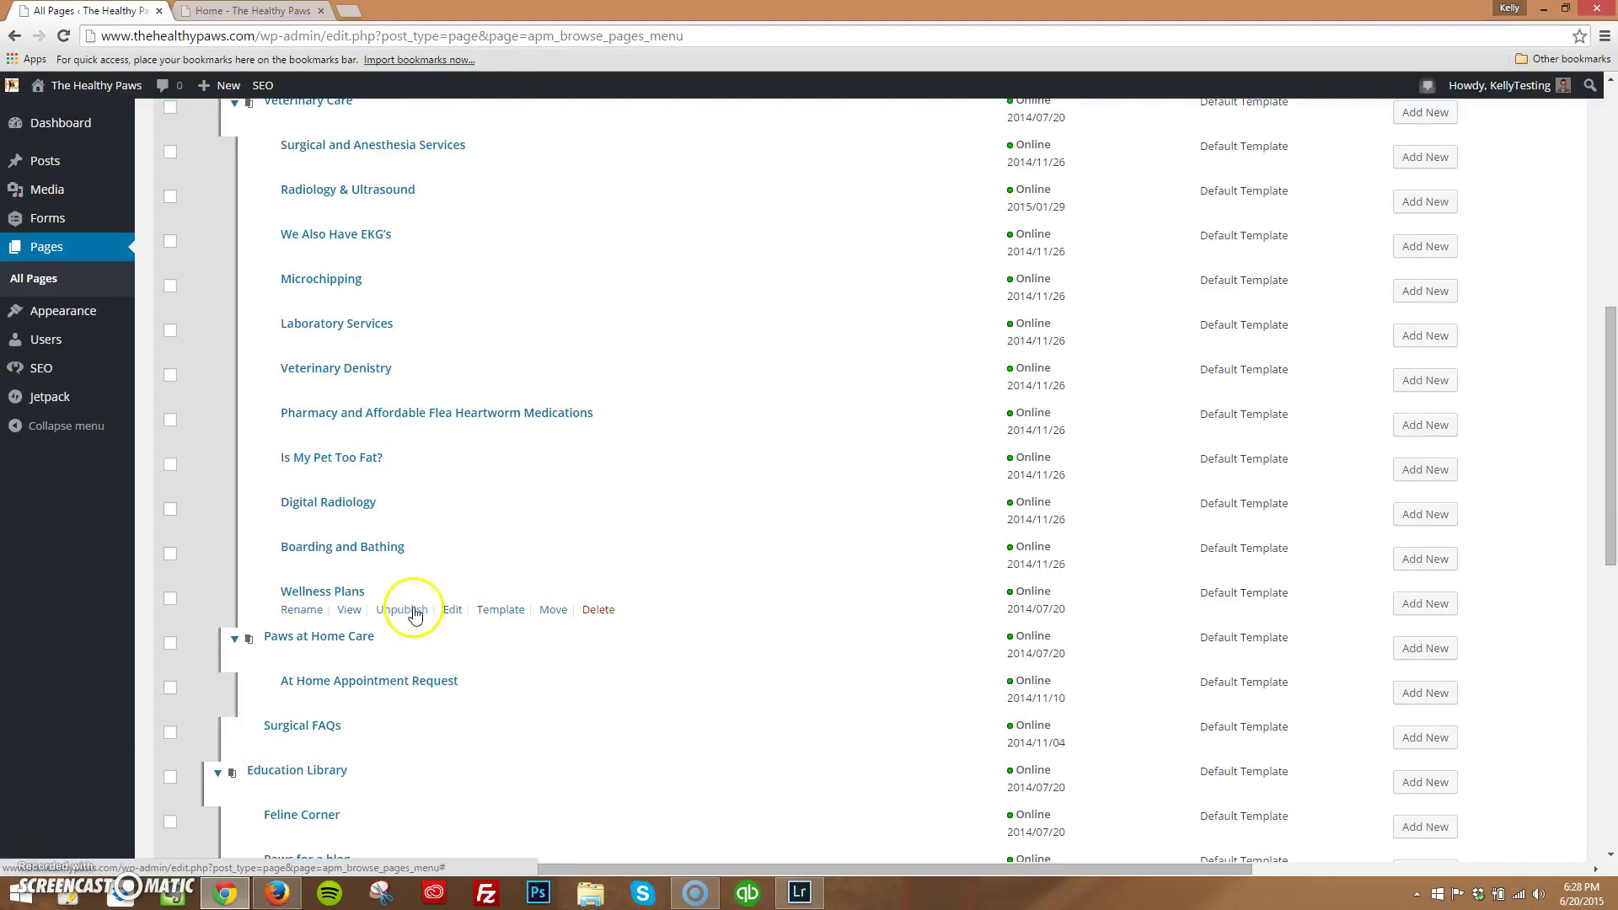
pyautogui.scroll(-9, 414, 614)
pyautogui.scroll(12, 417, 590)
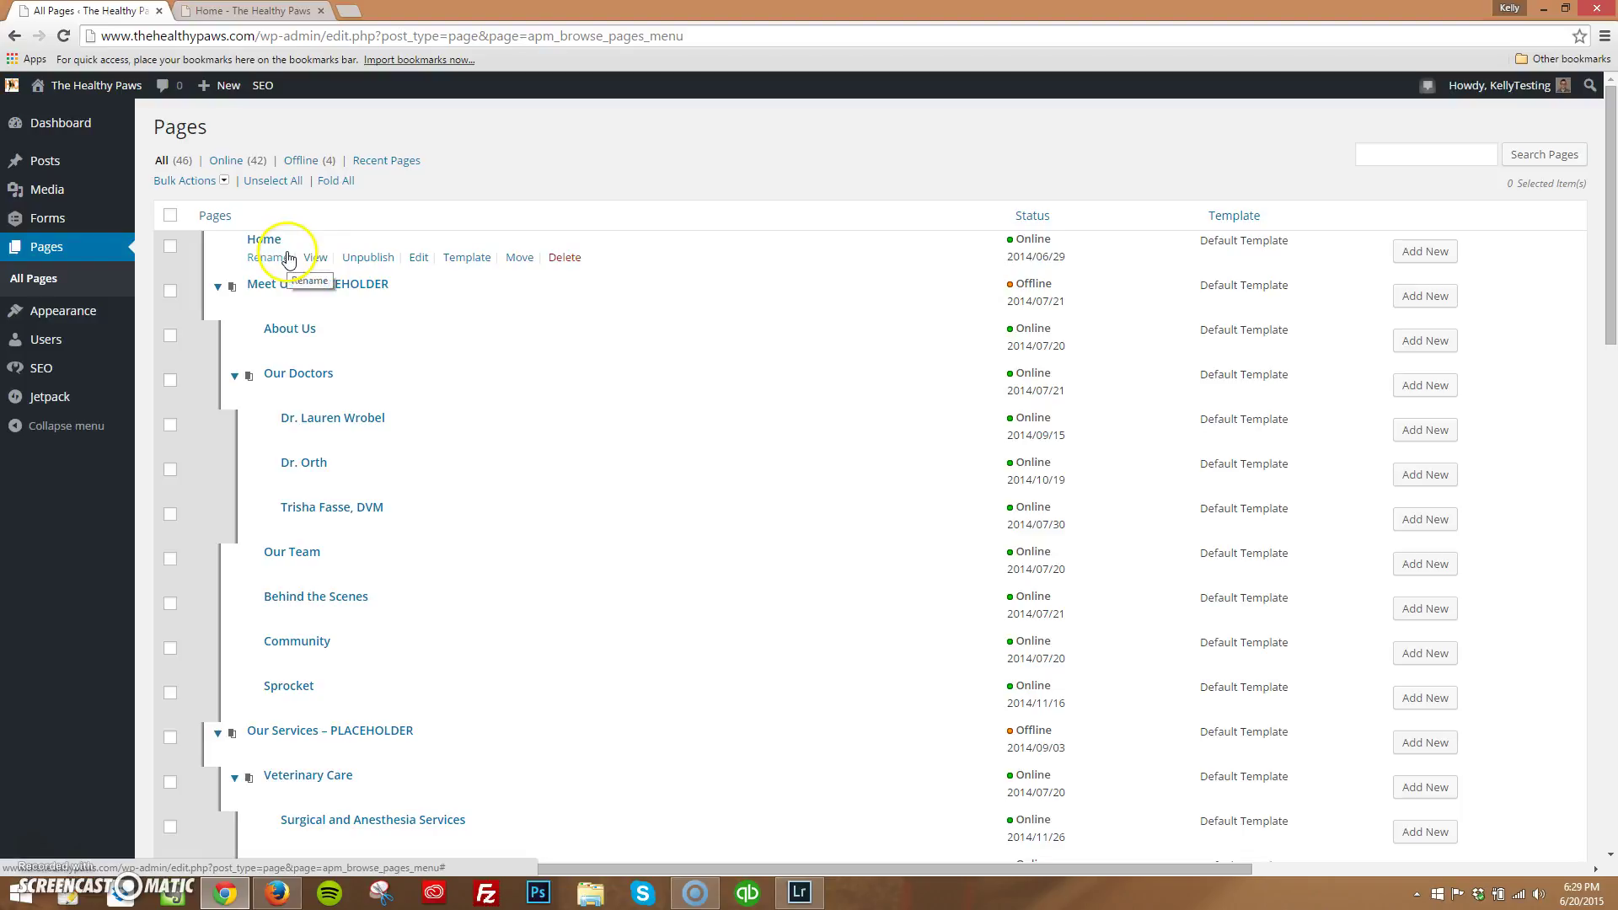
pyautogui.click(315, 257)
pyautogui.scroll(15, 281, 287)
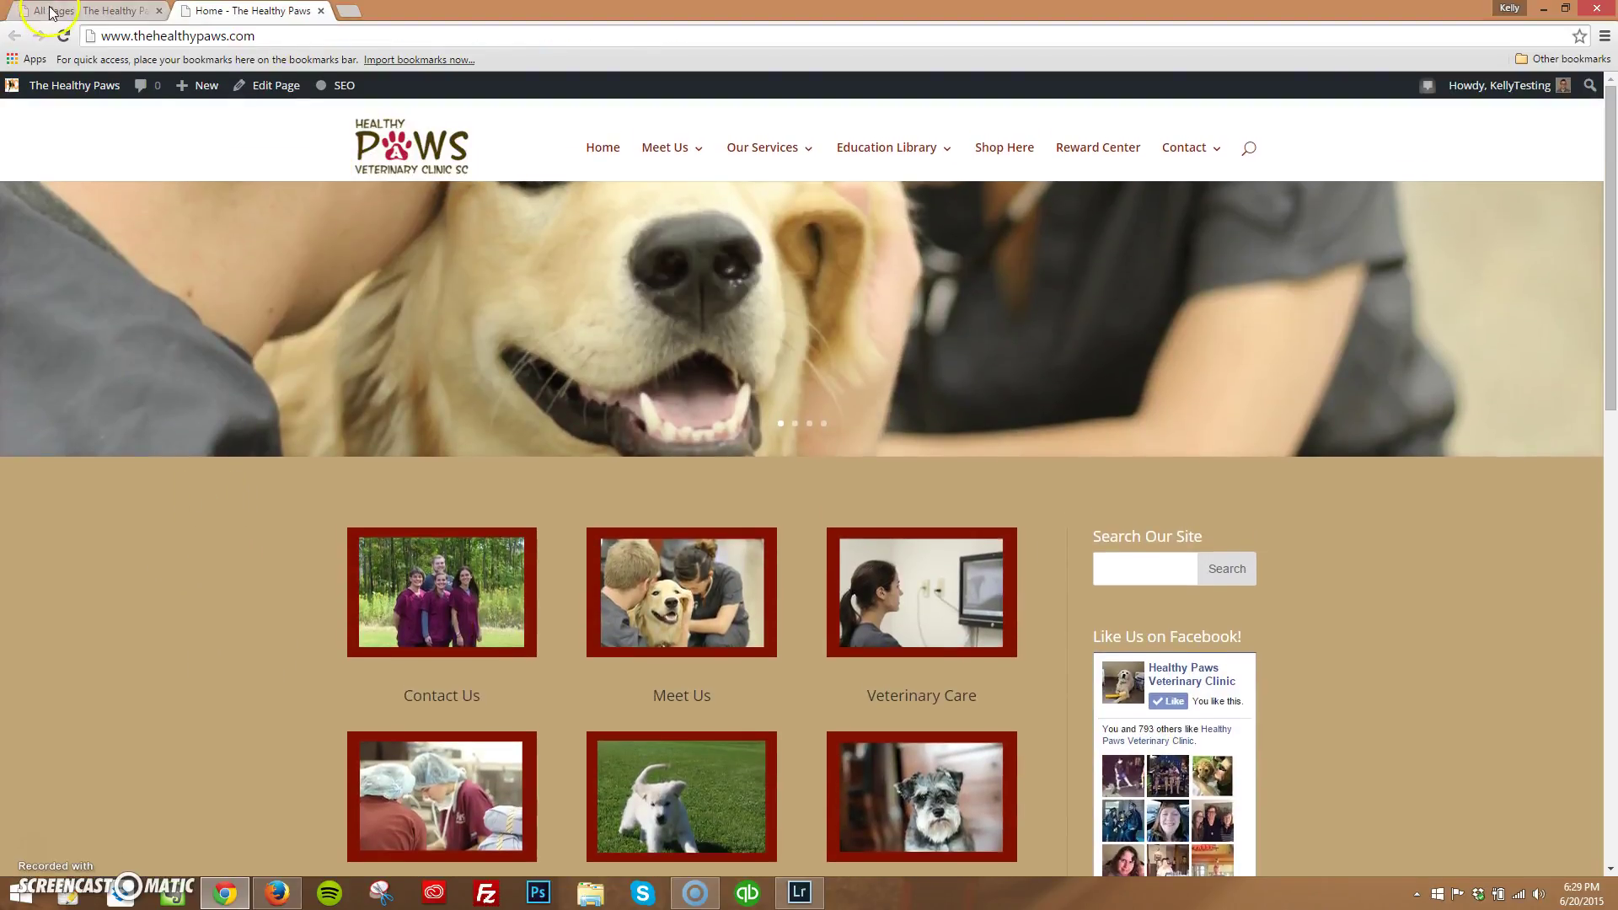
pyautogui.click(51, 12)
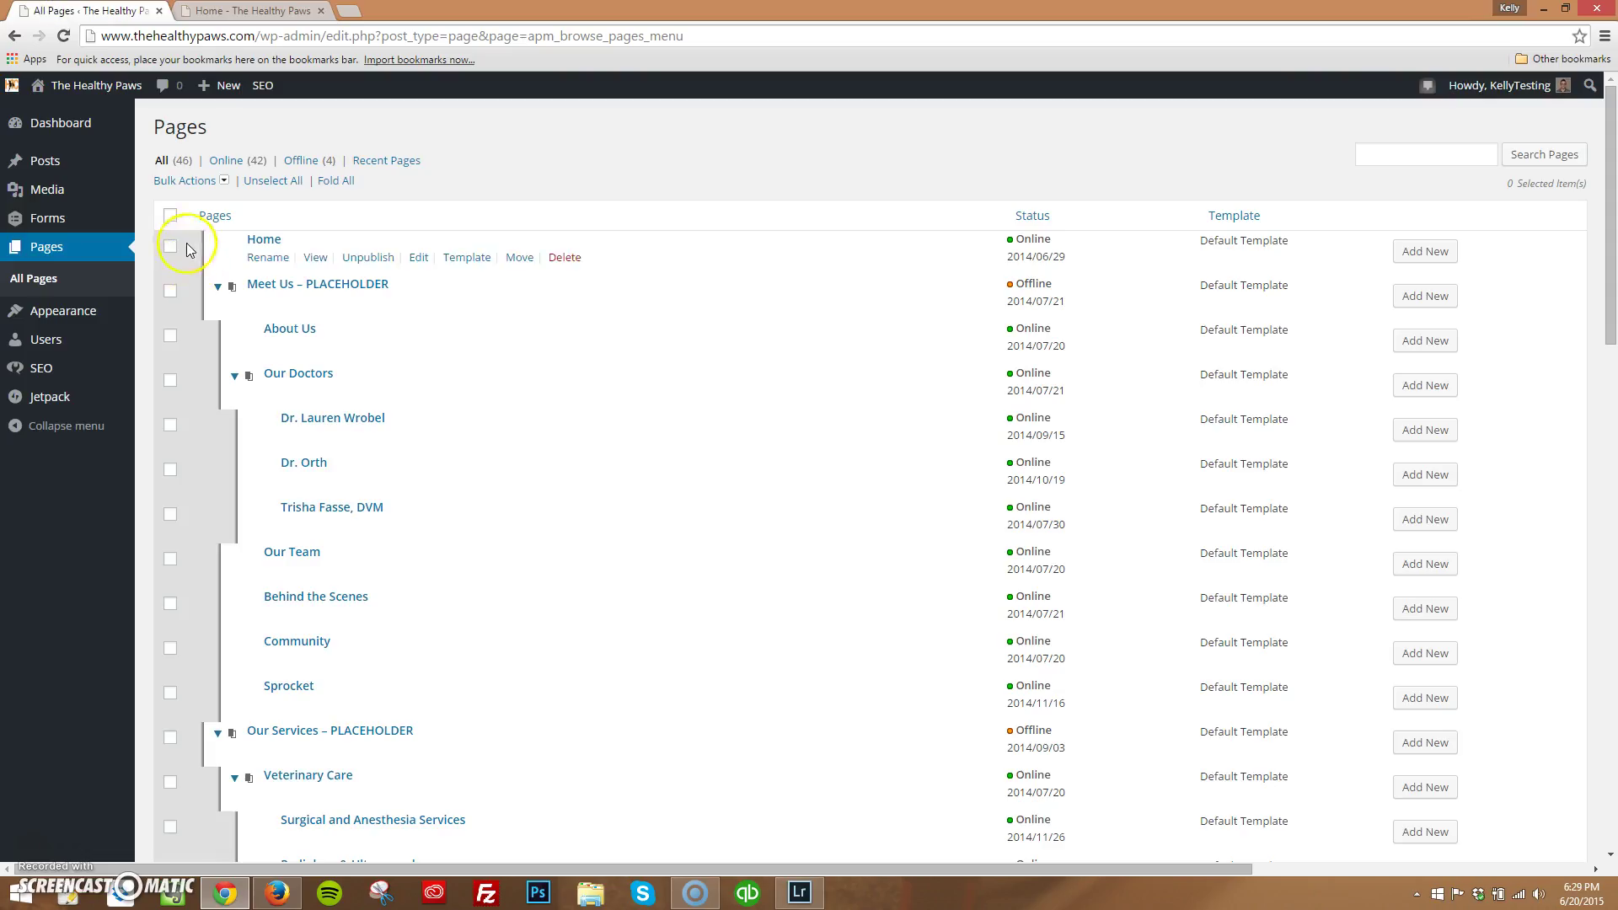
pyautogui.click(264, 242)
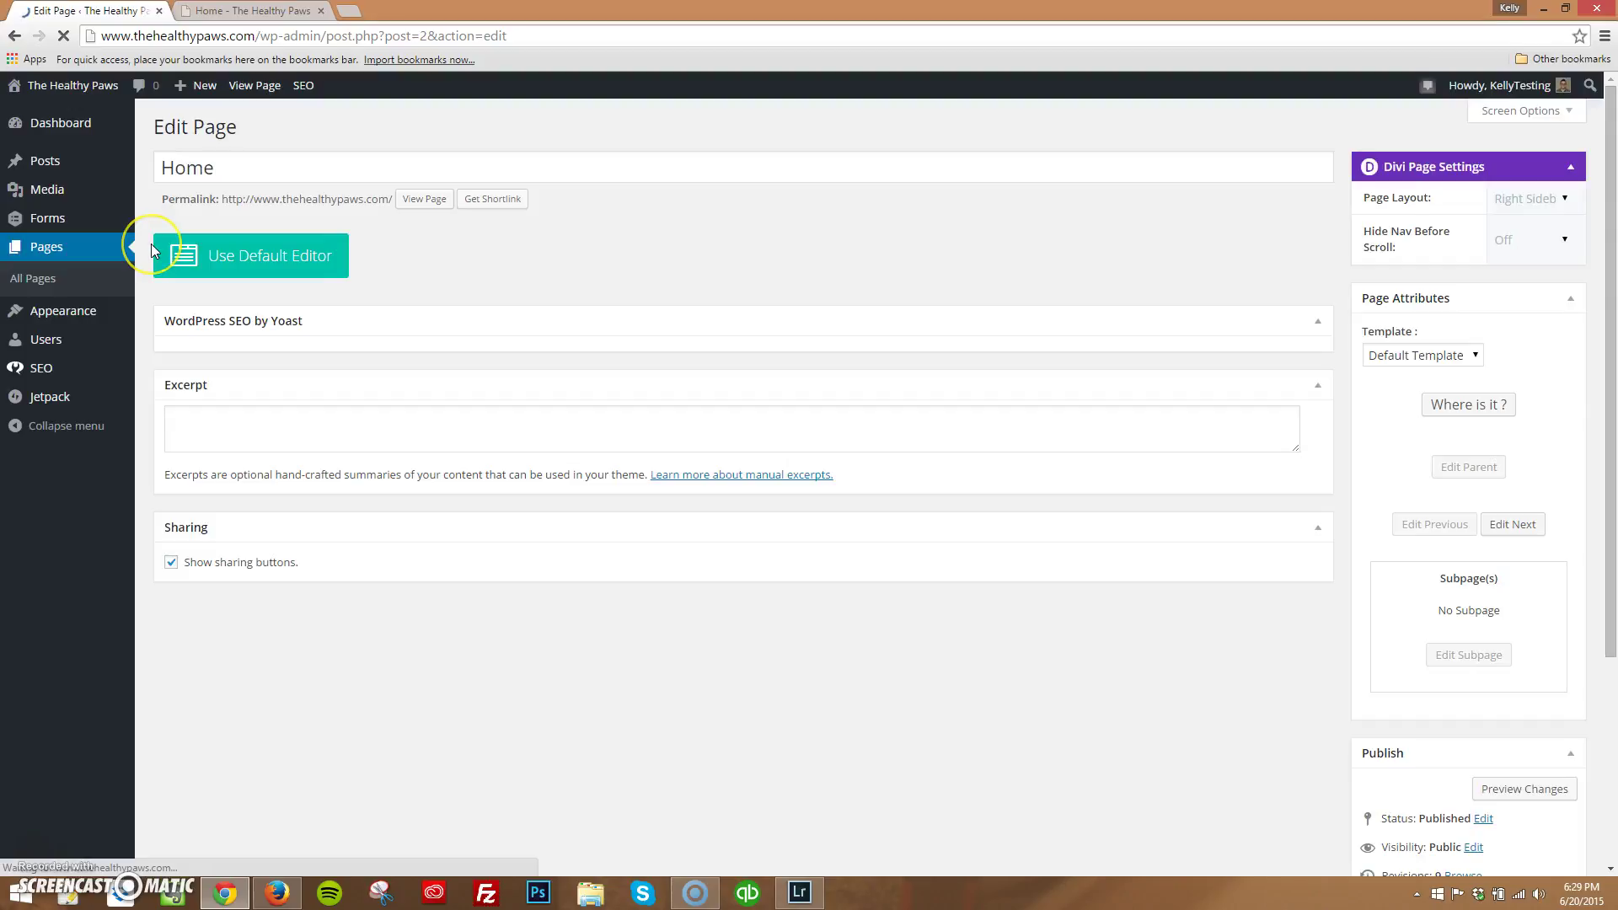
# Examine the Home page's edit screen, including the Yoast SEO fields and the sections and modules in The Divi Builder.
pyautogui.scroll(-1, 144, 283)
pyautogui.scroll(-3, 143, 285)
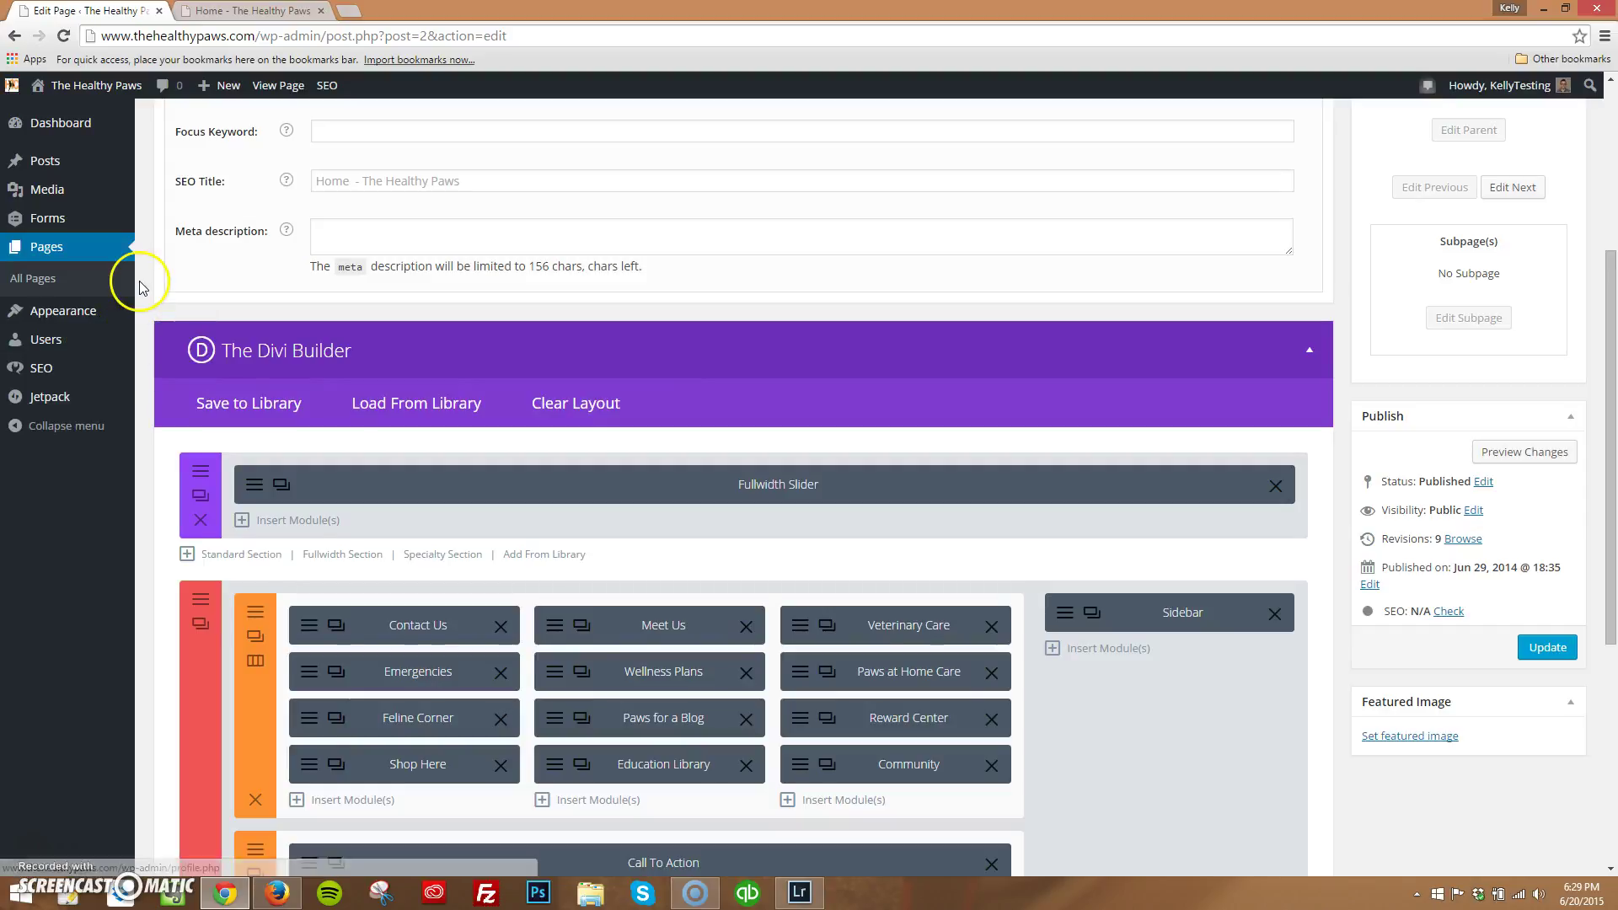
pyautogui.scroll(-2, 140, 287)
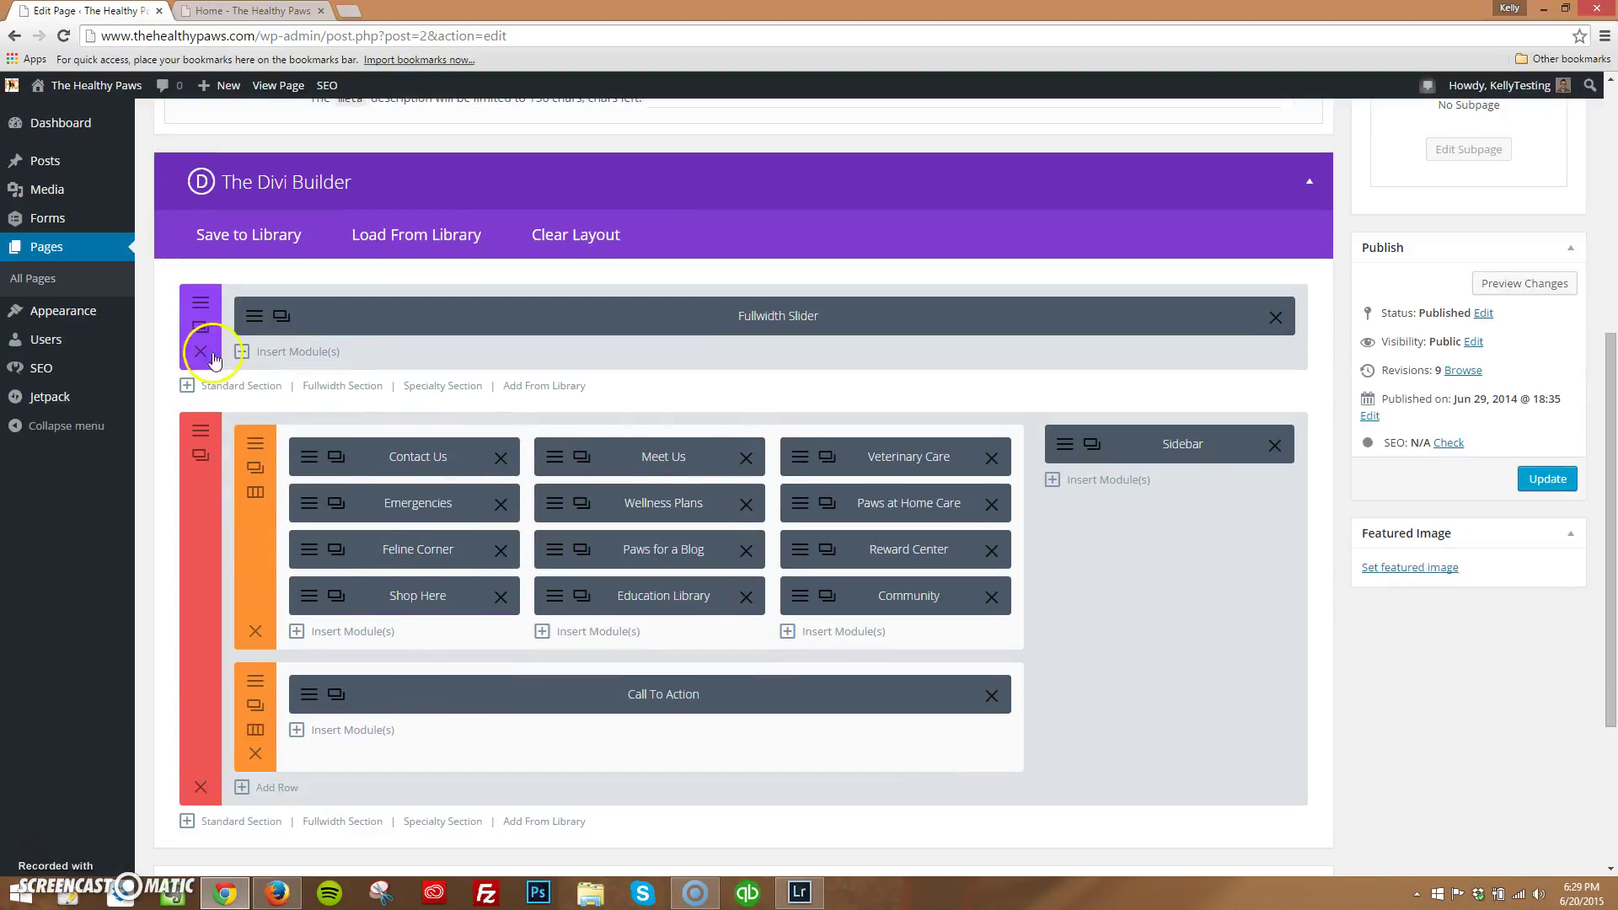
pyautogui.scroll(6, 216, 346)
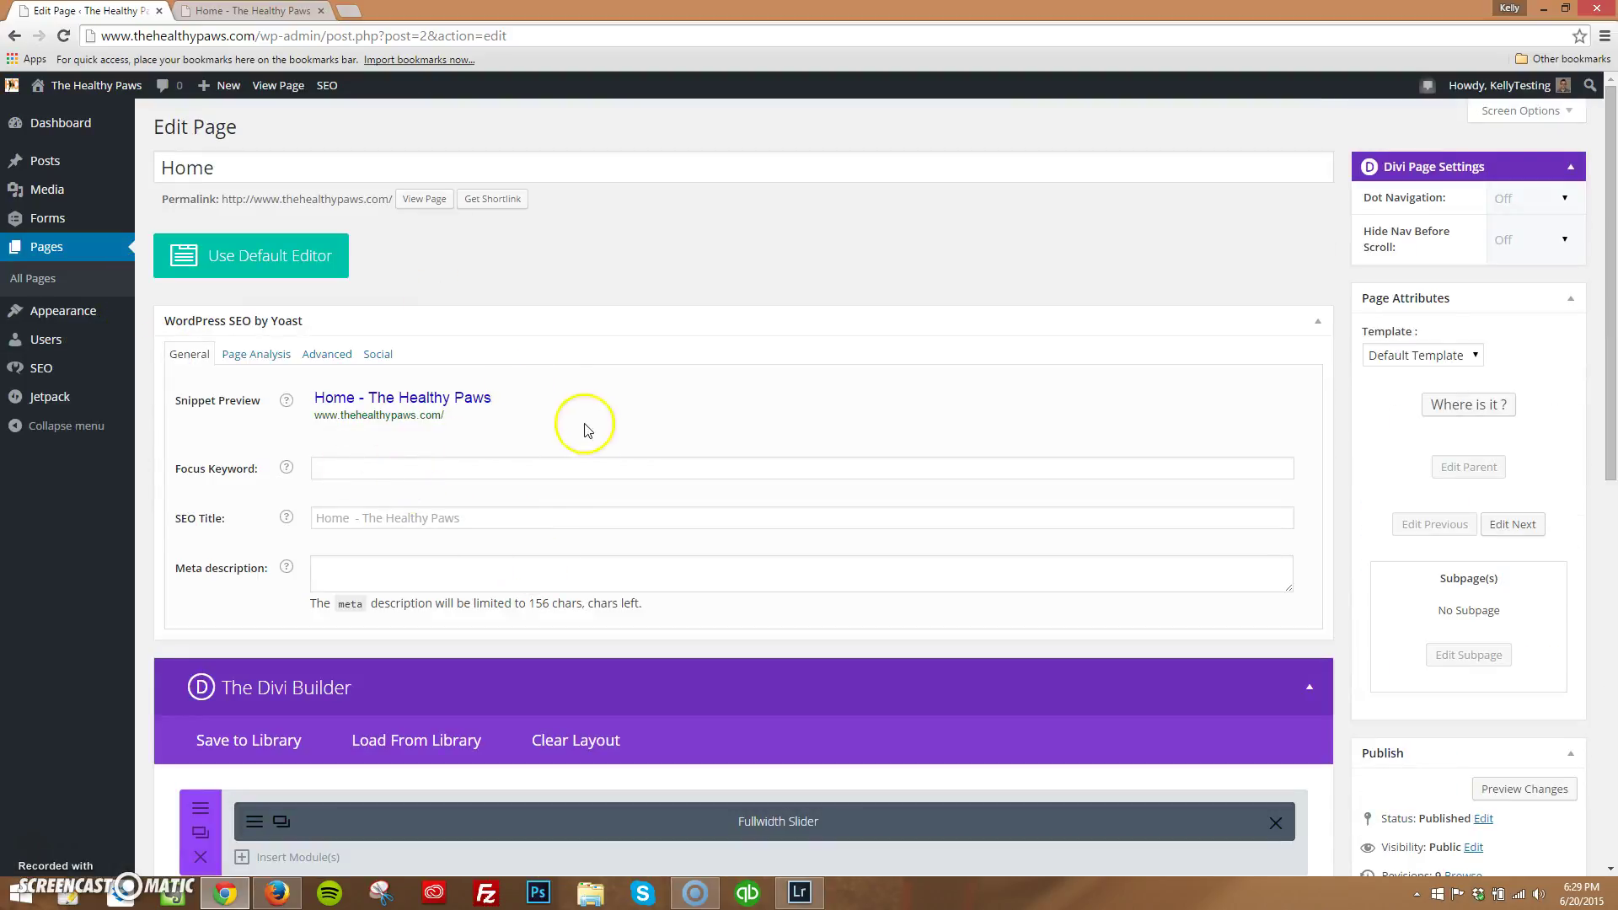
pyautogui.scroll(-3, 1432, 463)
pyautogui.scroll(-3, 1076, 362)
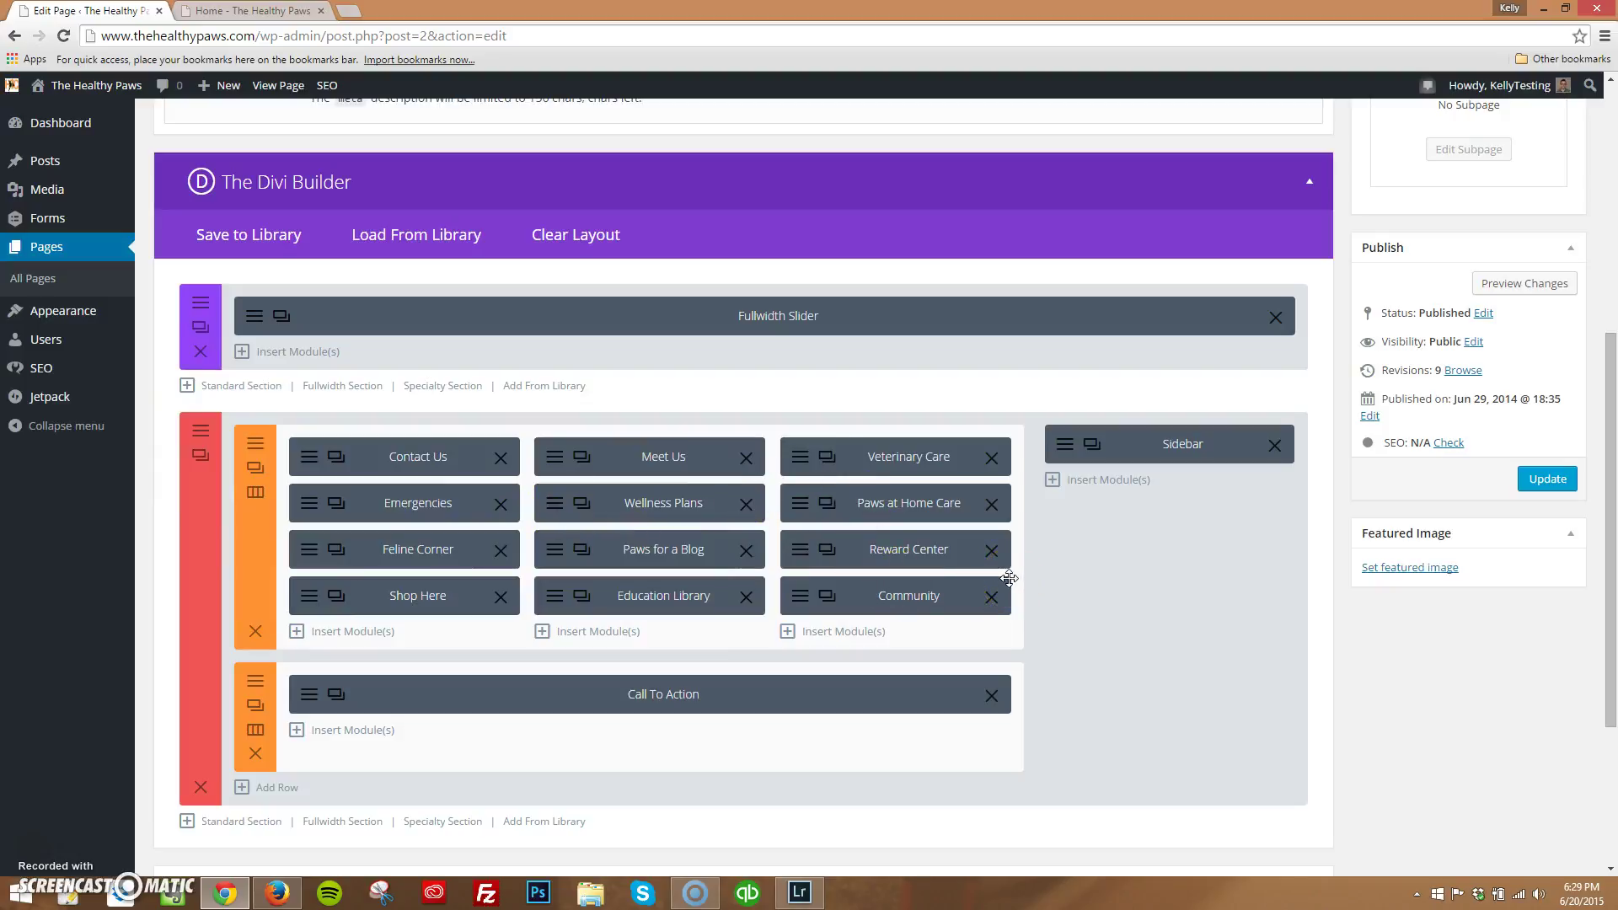
pyautogui.click(520, 415)
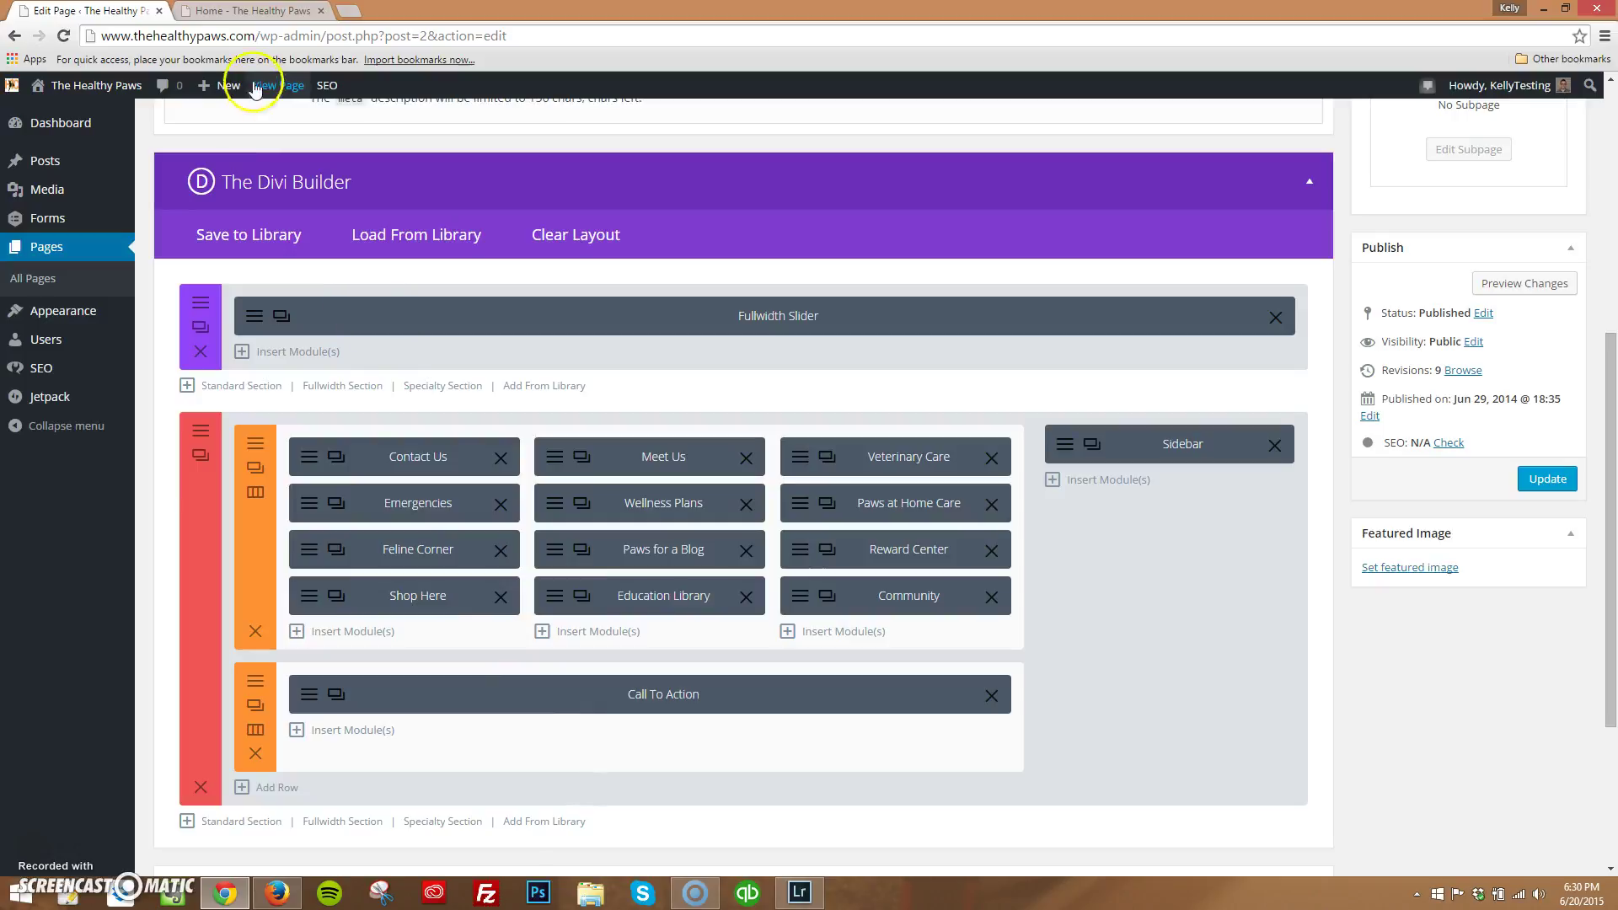
# Compare the live home page's slider, image tiles, sidebar and appointment call to action with the Divi Builder layout.
pyautogui.click(276, 12)
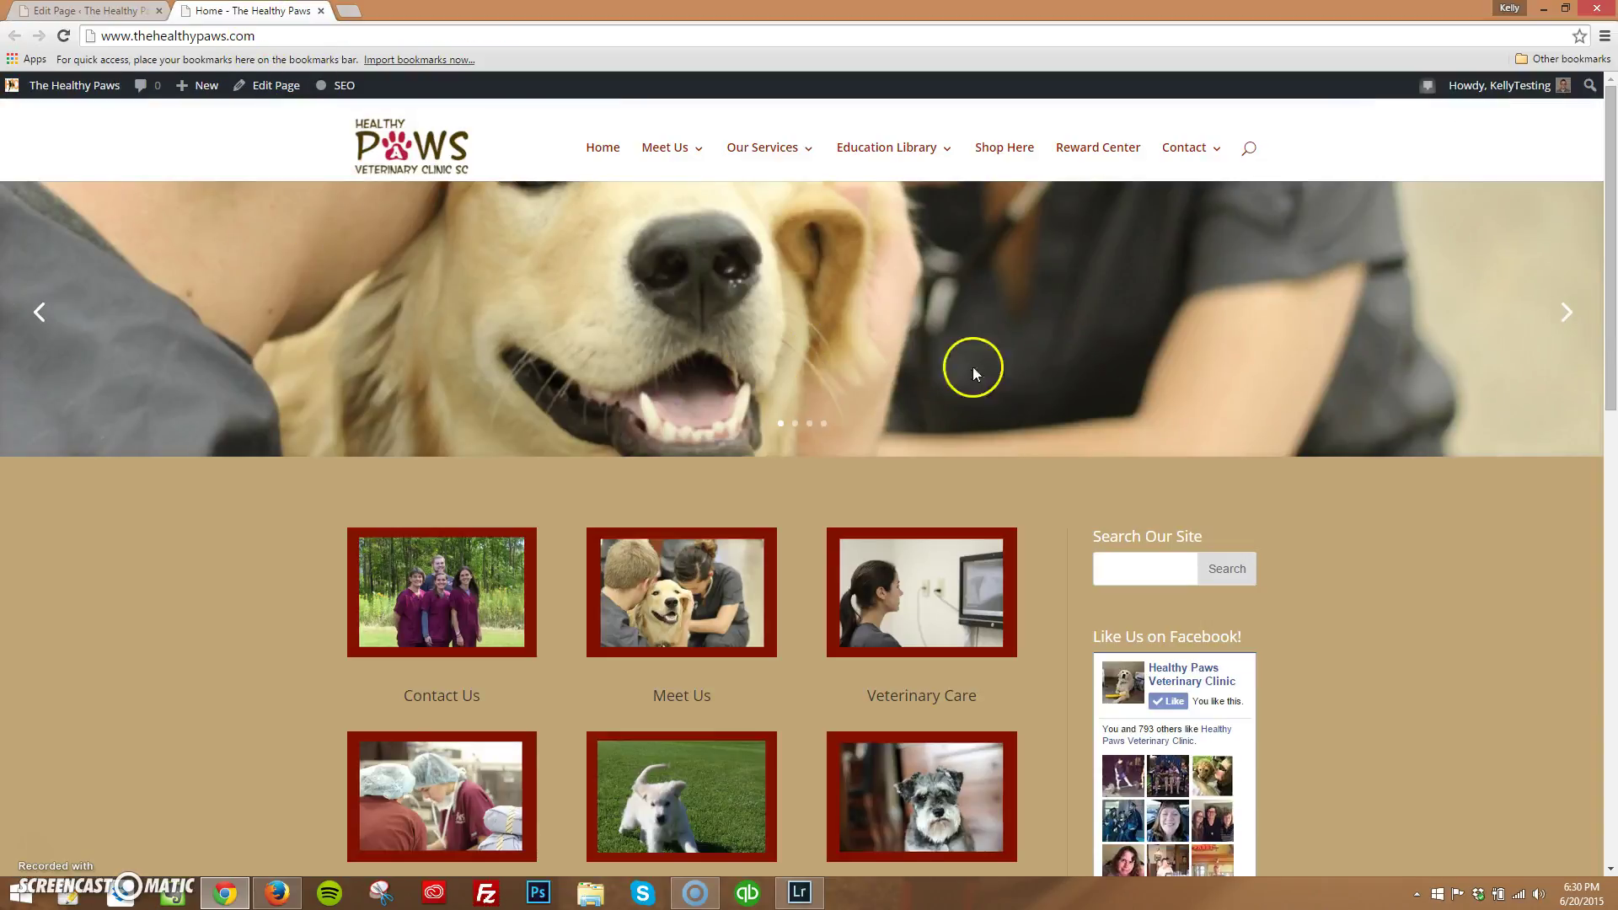
pyautogui.scroll(-3, 541, 354)
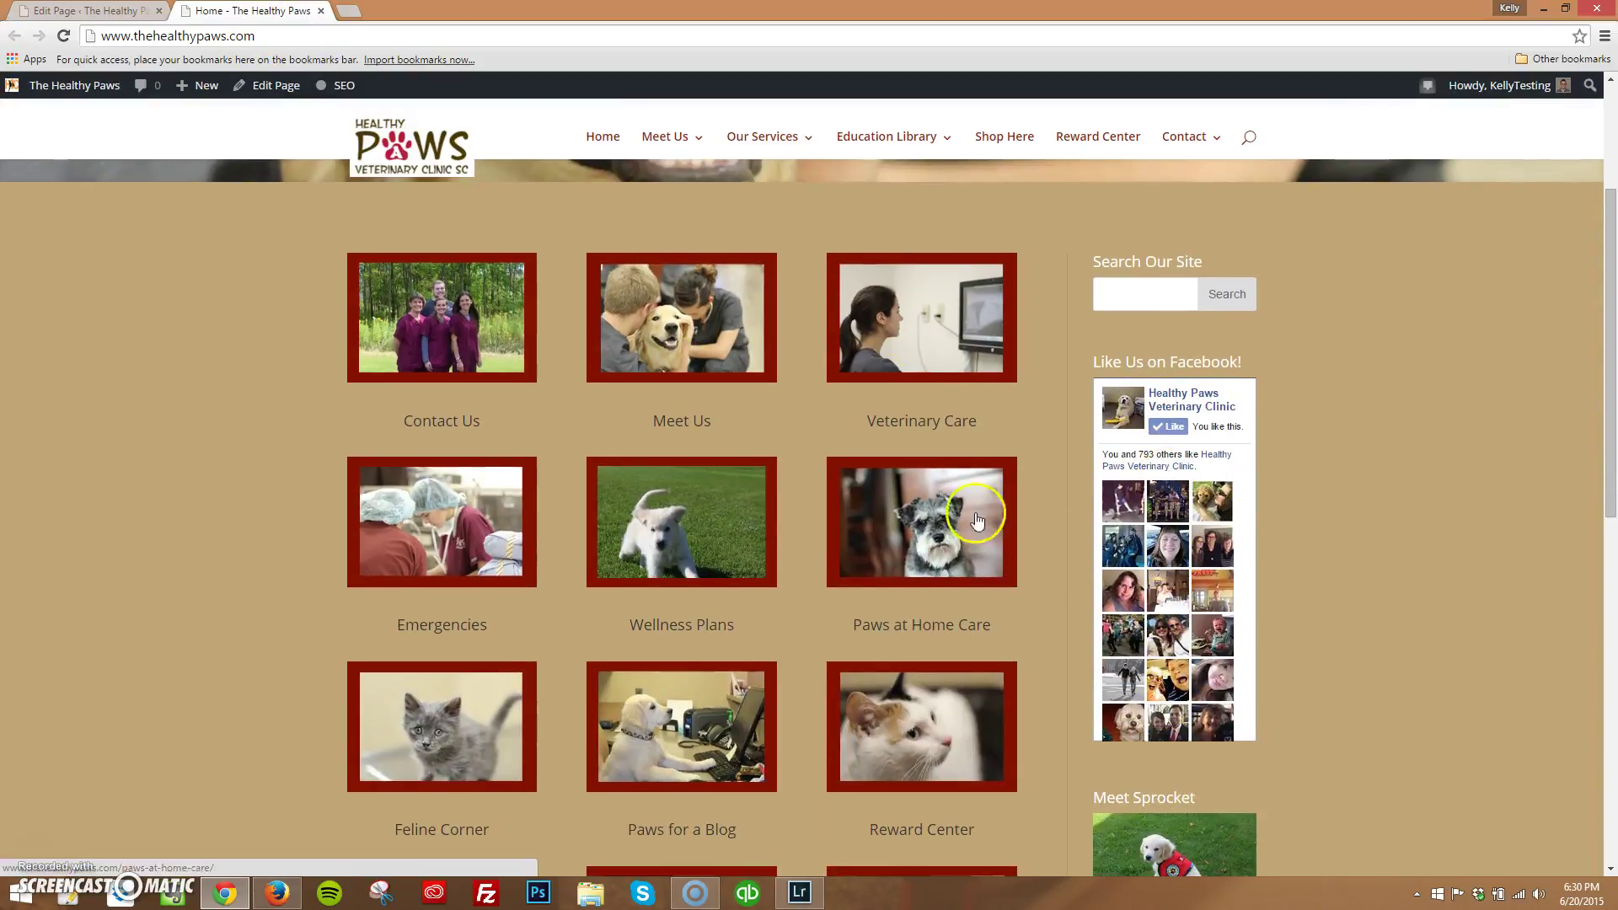
pyautogui.scroll(-4, 600, 442)
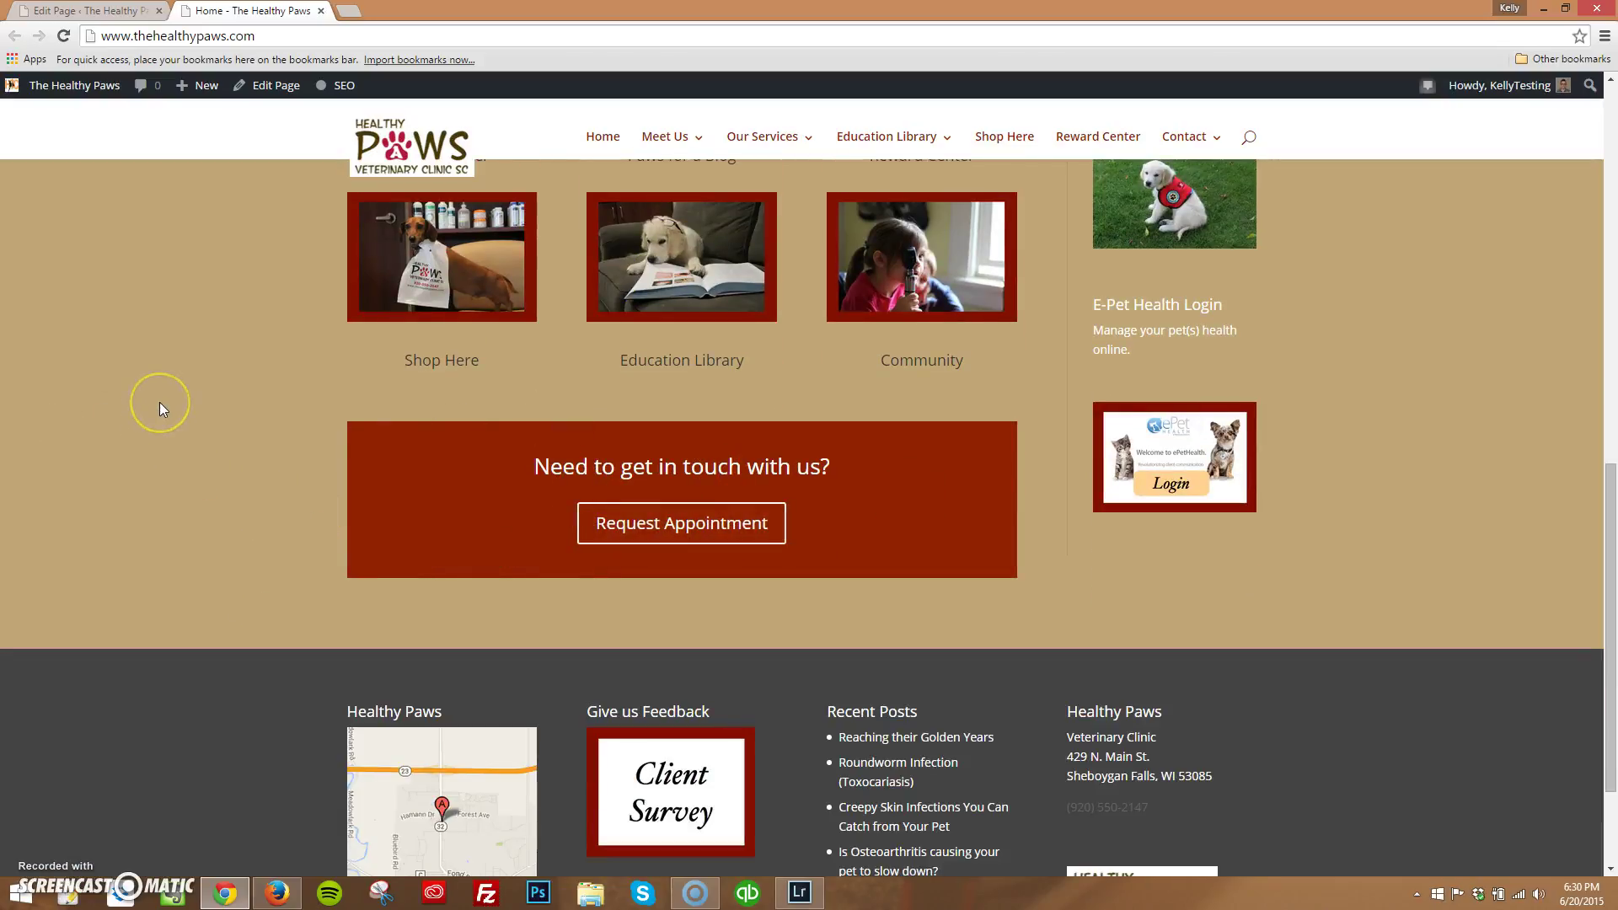
pyautogui.scroll(3, 163, 409)
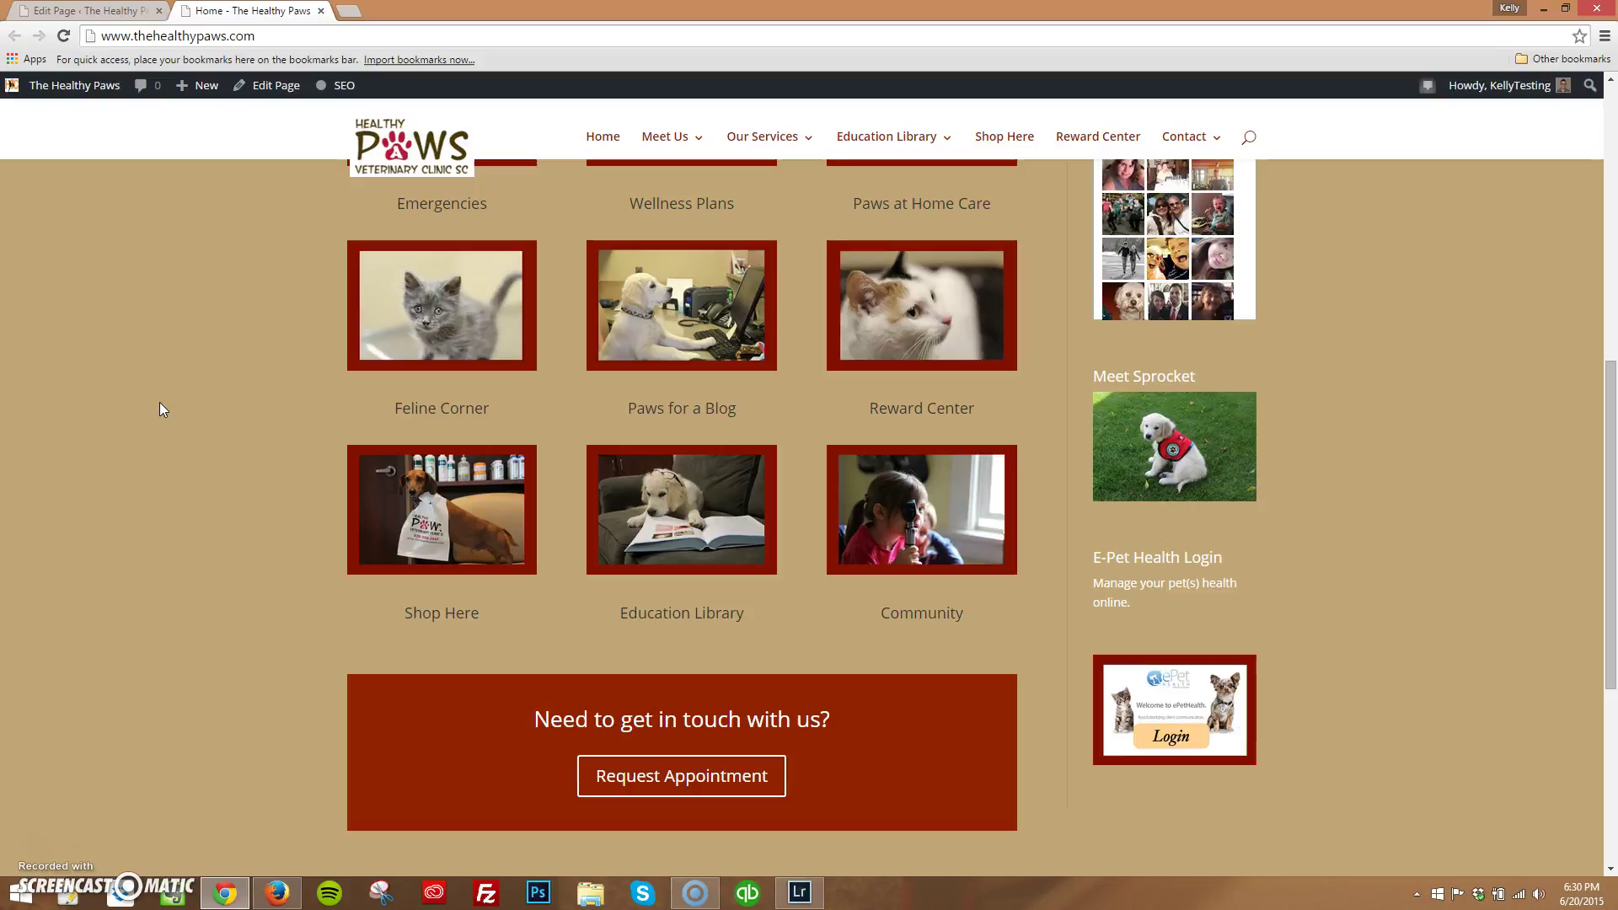
pyautogui.scroll(6, 163, 410)
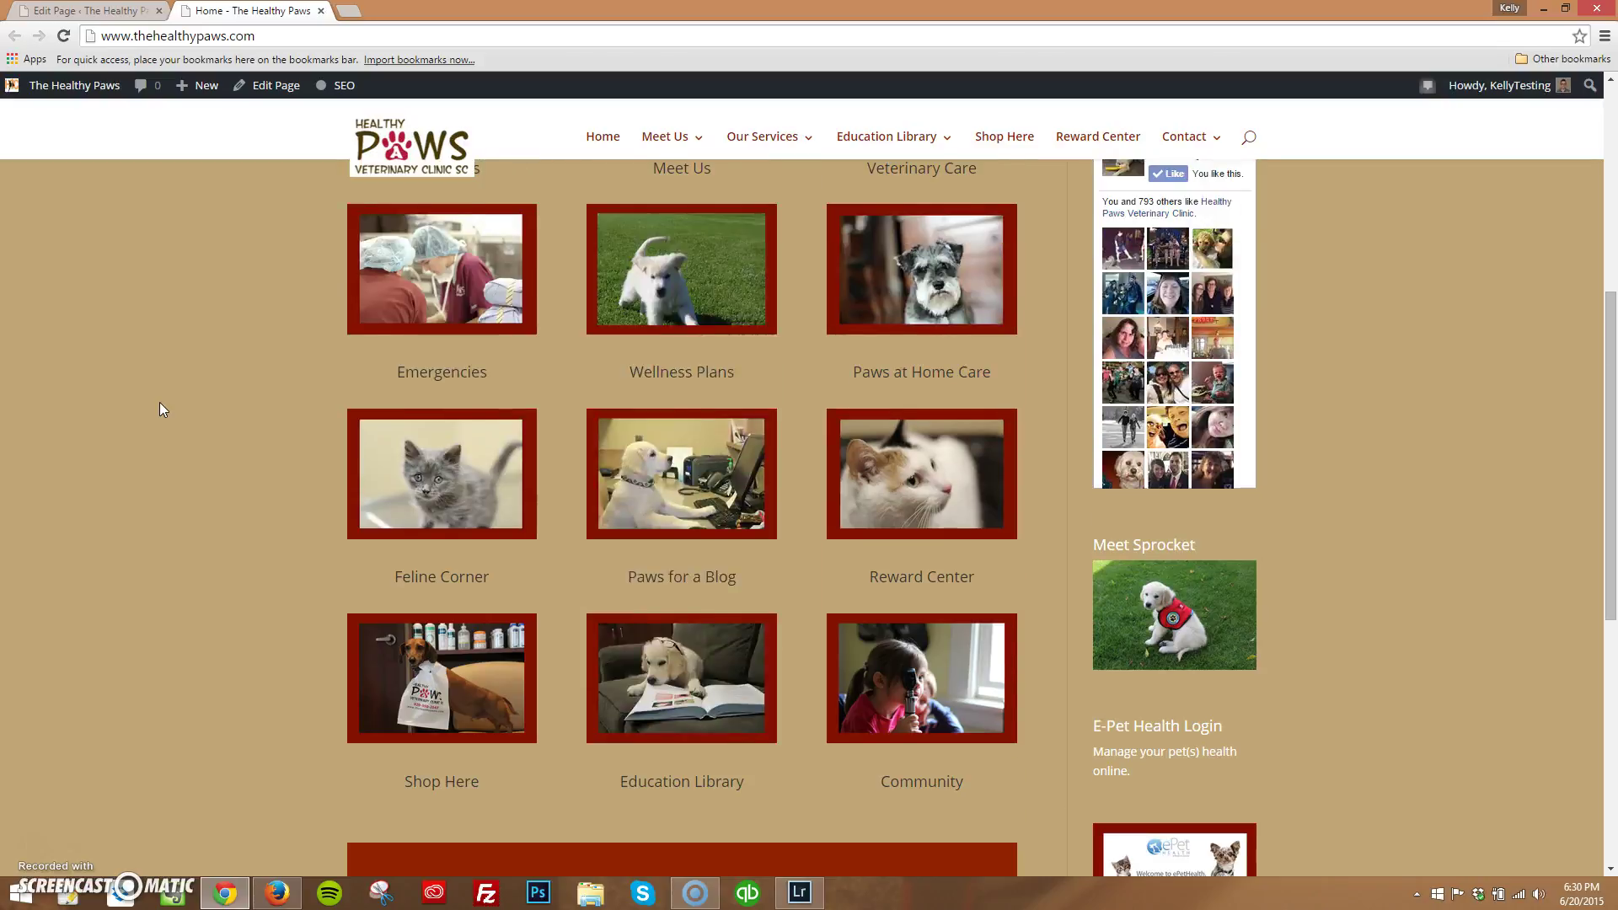
pyautogui.hotkey('ctrl', 'shift', 'Tab')
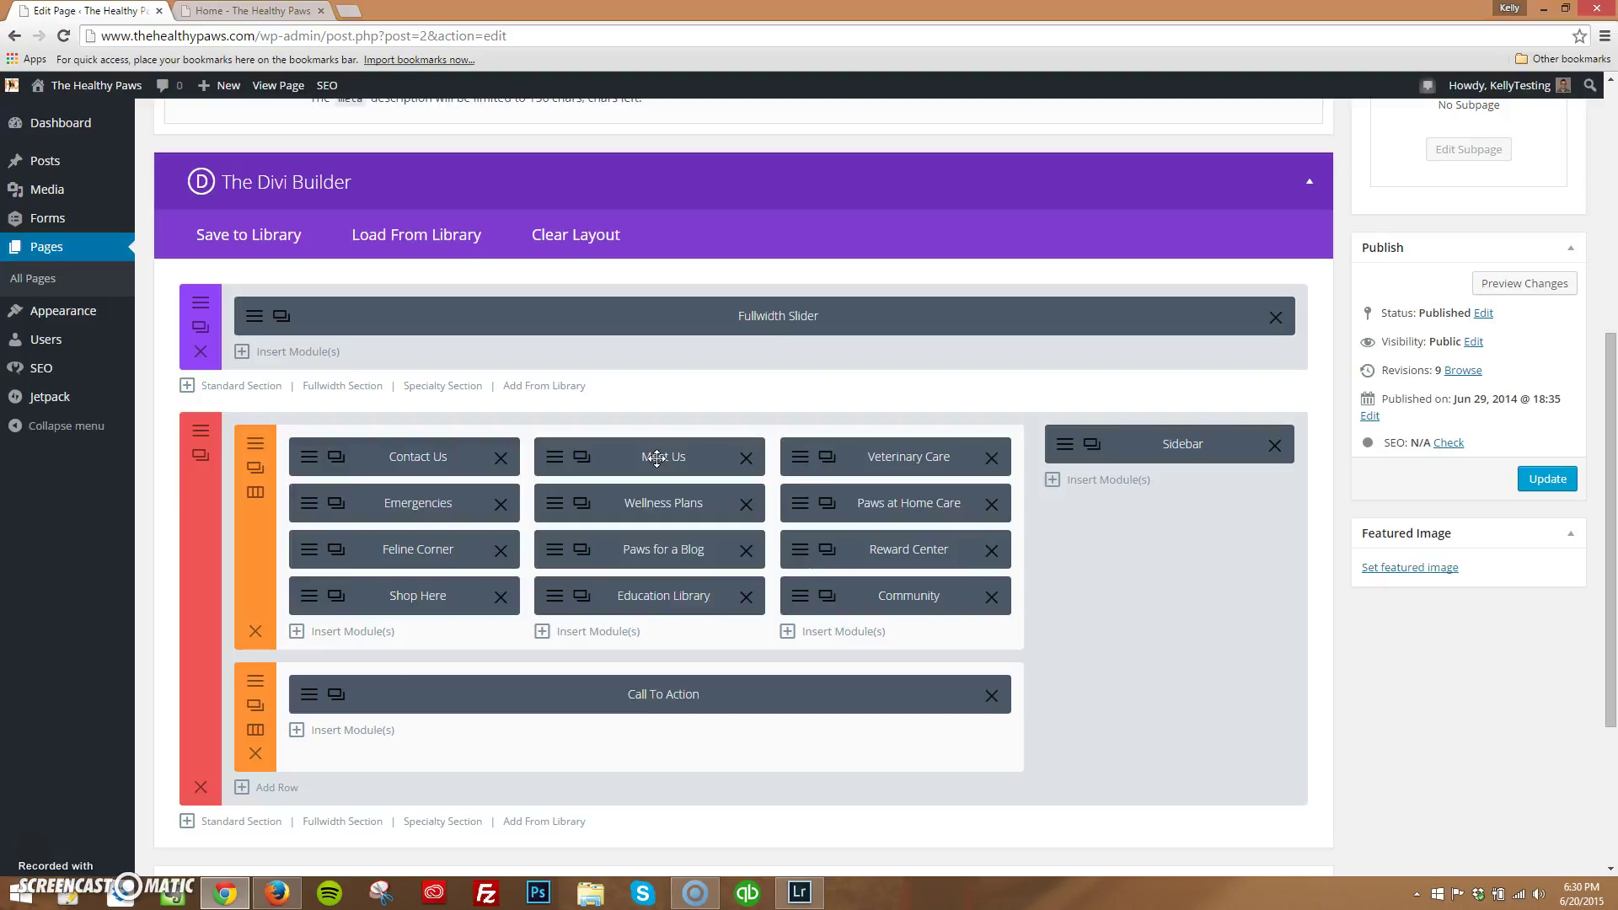
# Advance through the slides of the live home page's full-width slider and return to the page editor.
pyautogui.click(668, 315)
pyautogui.click(249, 10)
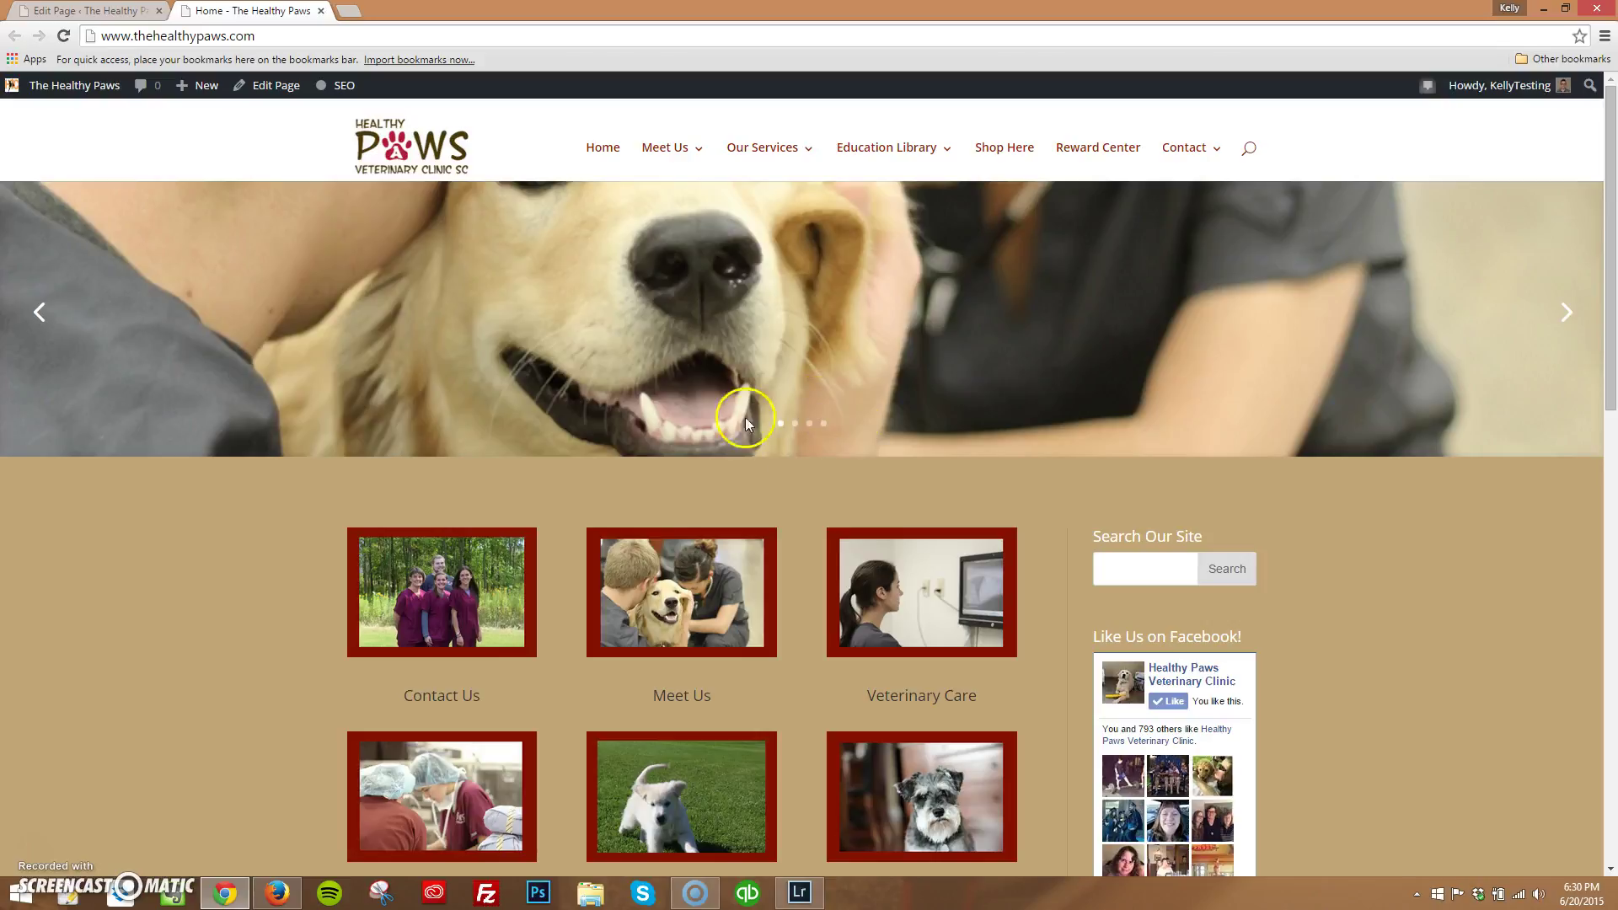
pyautogui.click(1568, 318)
pyautogui.click(1568, 316)
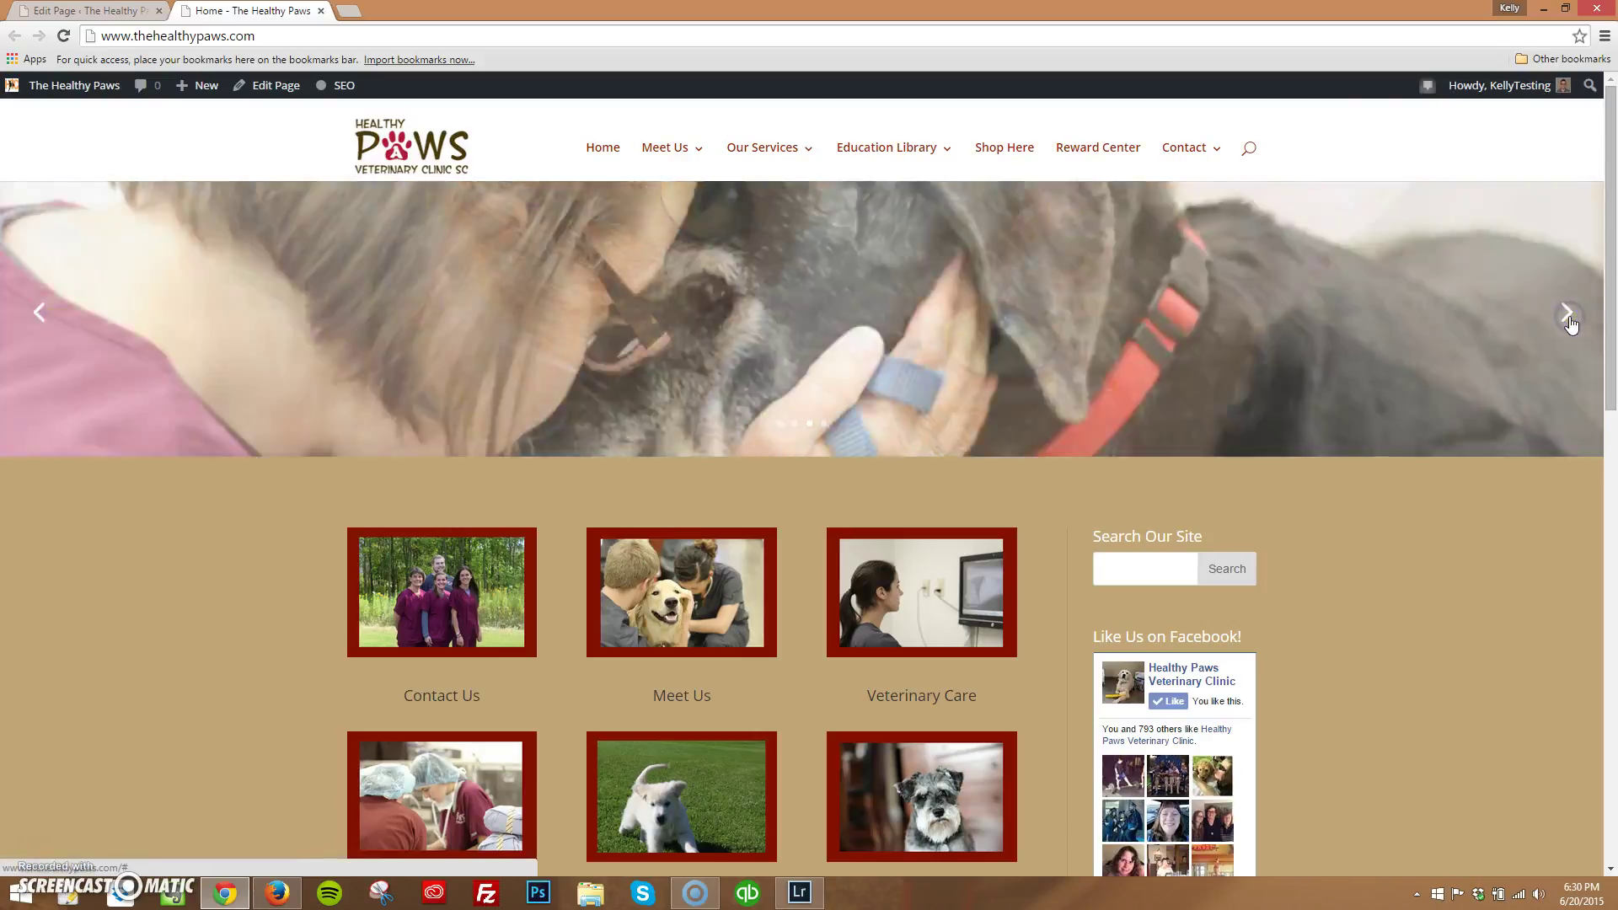
pyautogui.click(1568, 317)
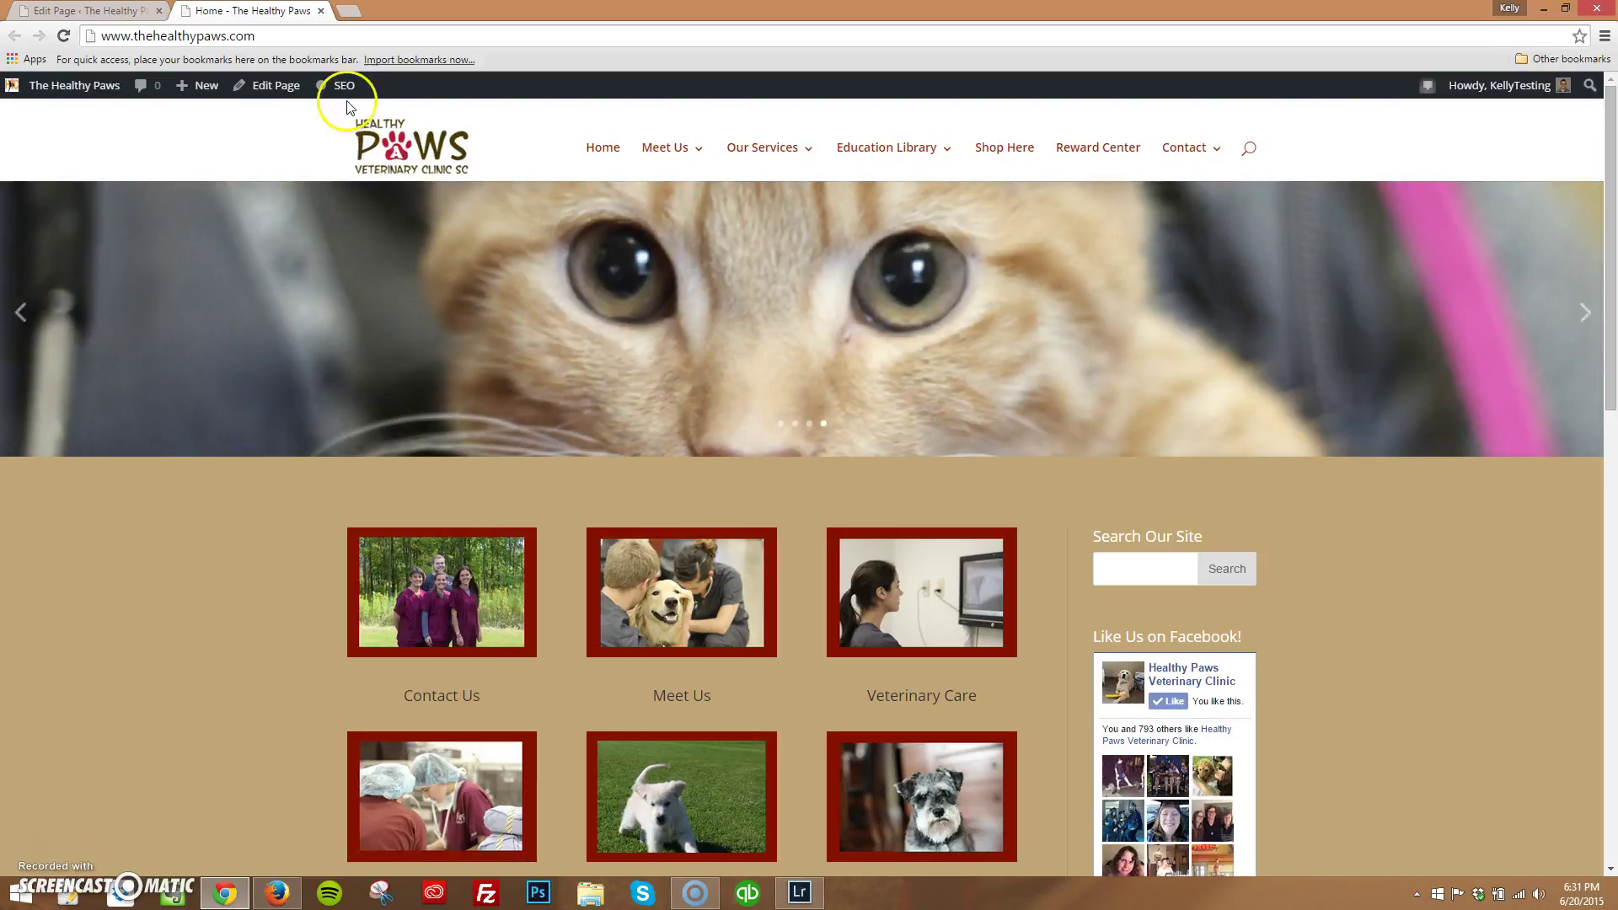
pyautogui.click(89, 10)
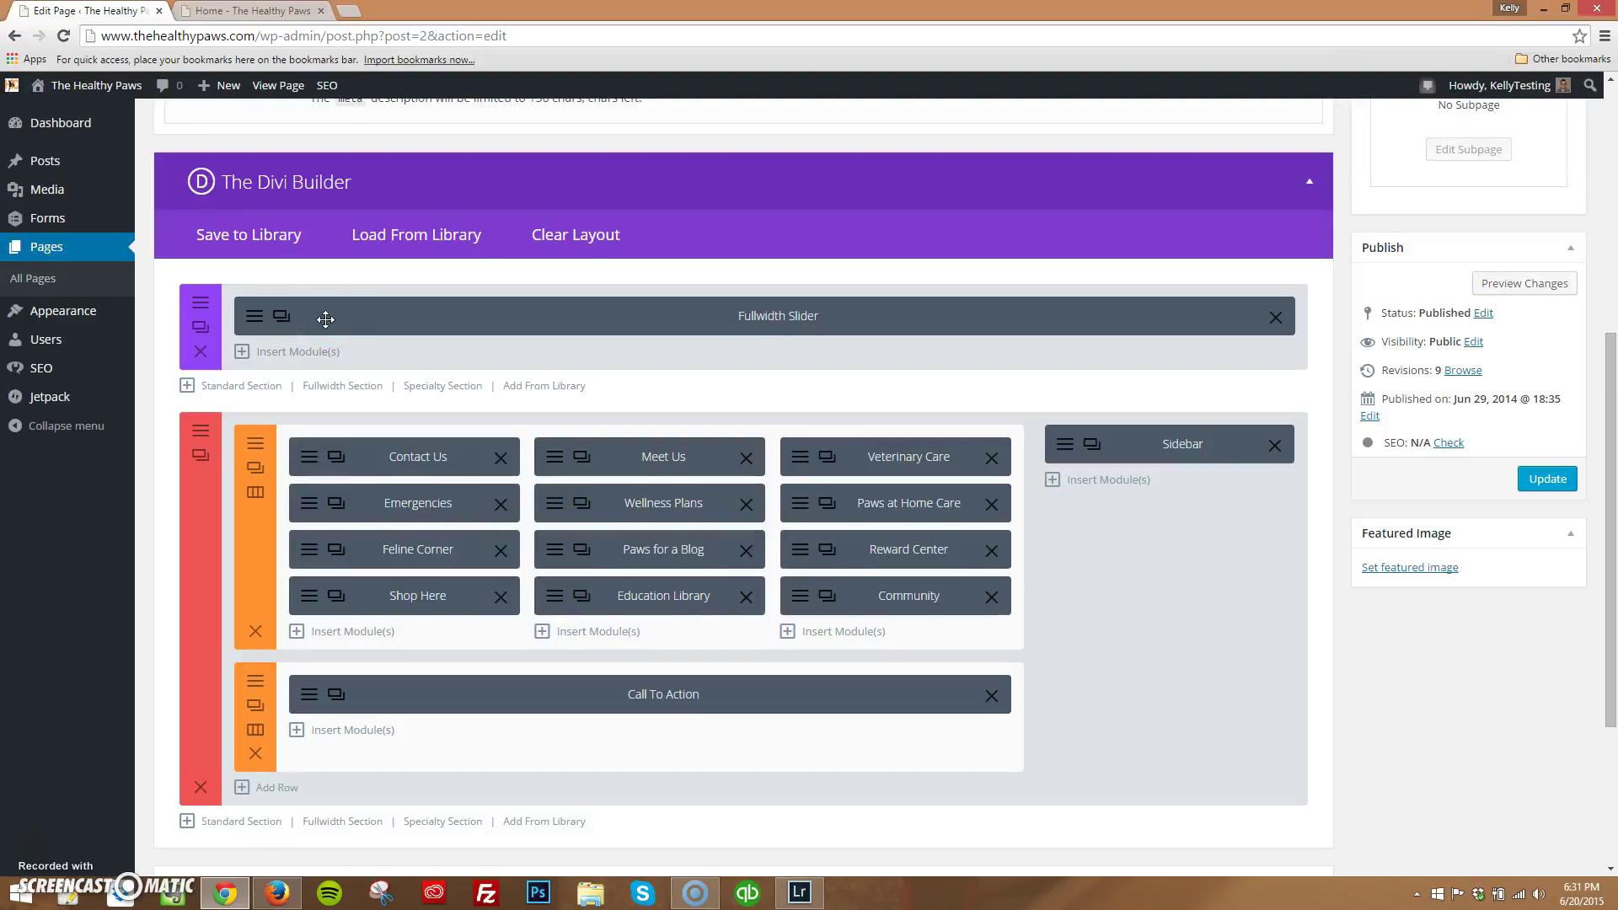
# Open the Fullwidth Slider module's settings, review its slides and general options, and check them against the live home page's slider.
pyautogui.moveTo(325, 319); pyautogui.dragTo(787, 310)
pyautogui.click(257, 360)
pyautogui.click(265, 318)
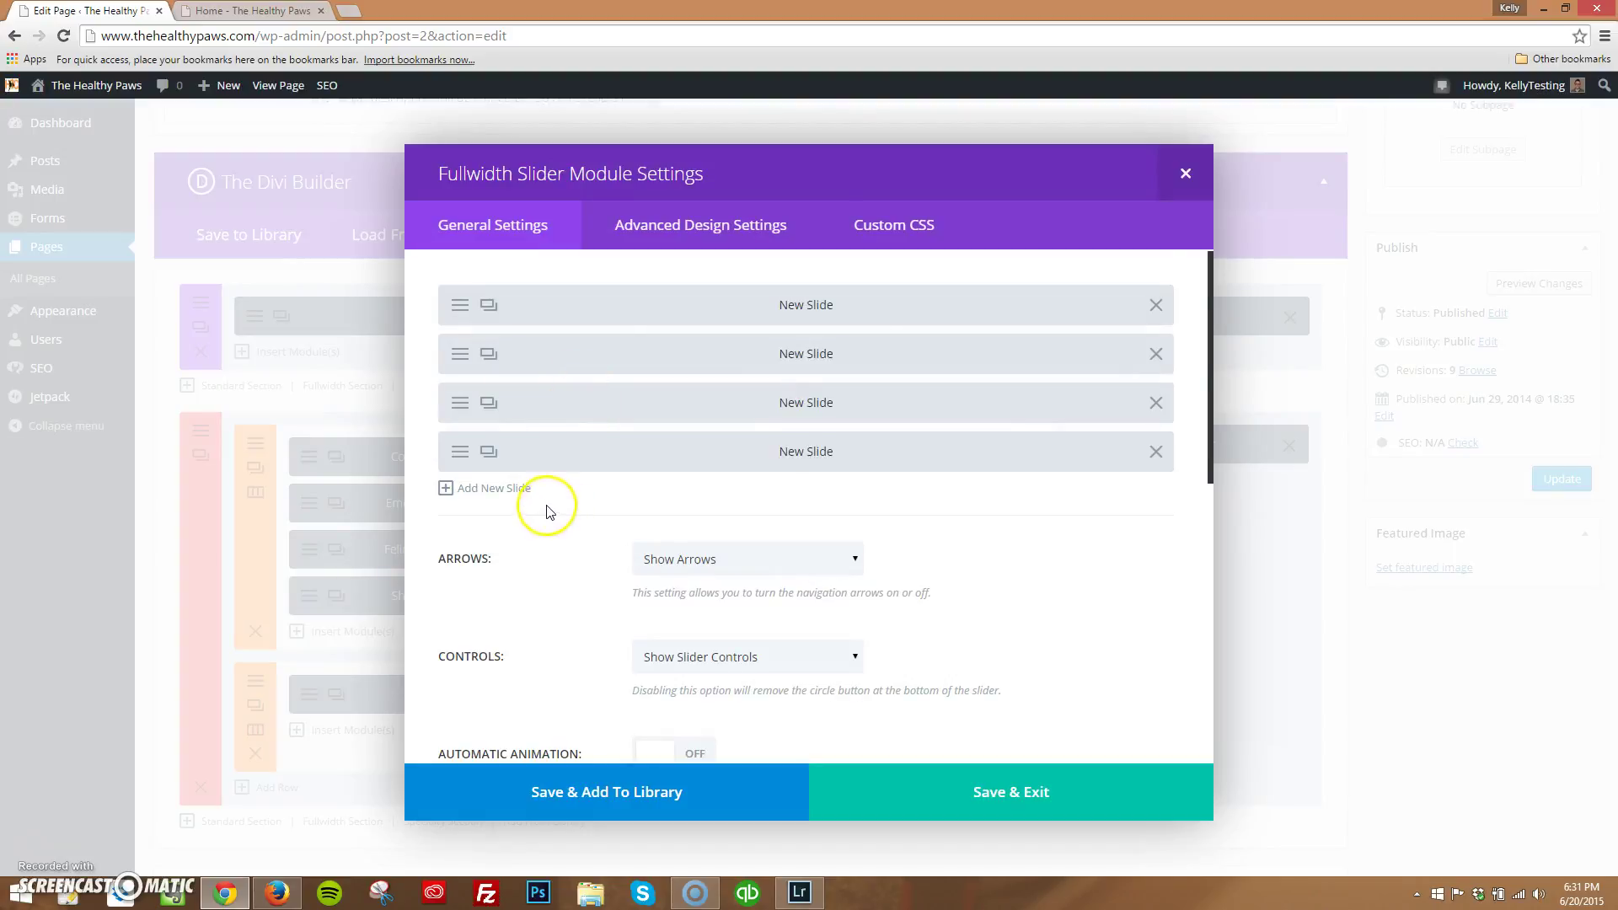
pyautogui.scroll(-3, 549, 511)
pyautogui.scroll(3, 548, 510)
pyautogui.hotkey('ctrl', 'Tab')
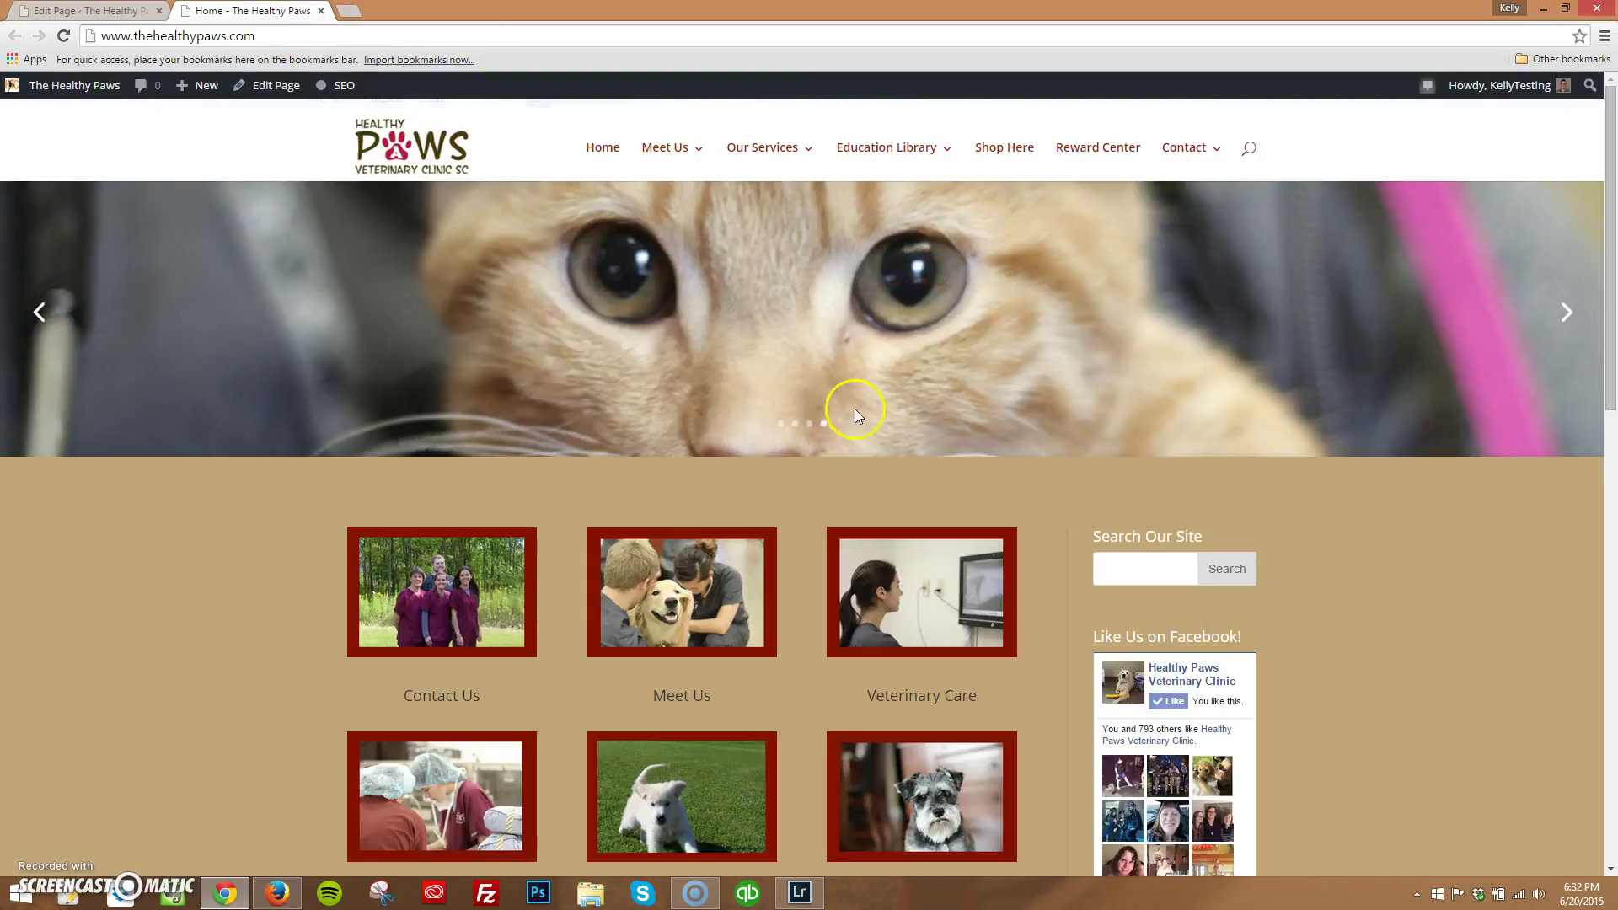
# Open a slide's settings from the Fullwidth Slider module and review its heading, button, video and background image options.
pyautogui.click(89, 11)
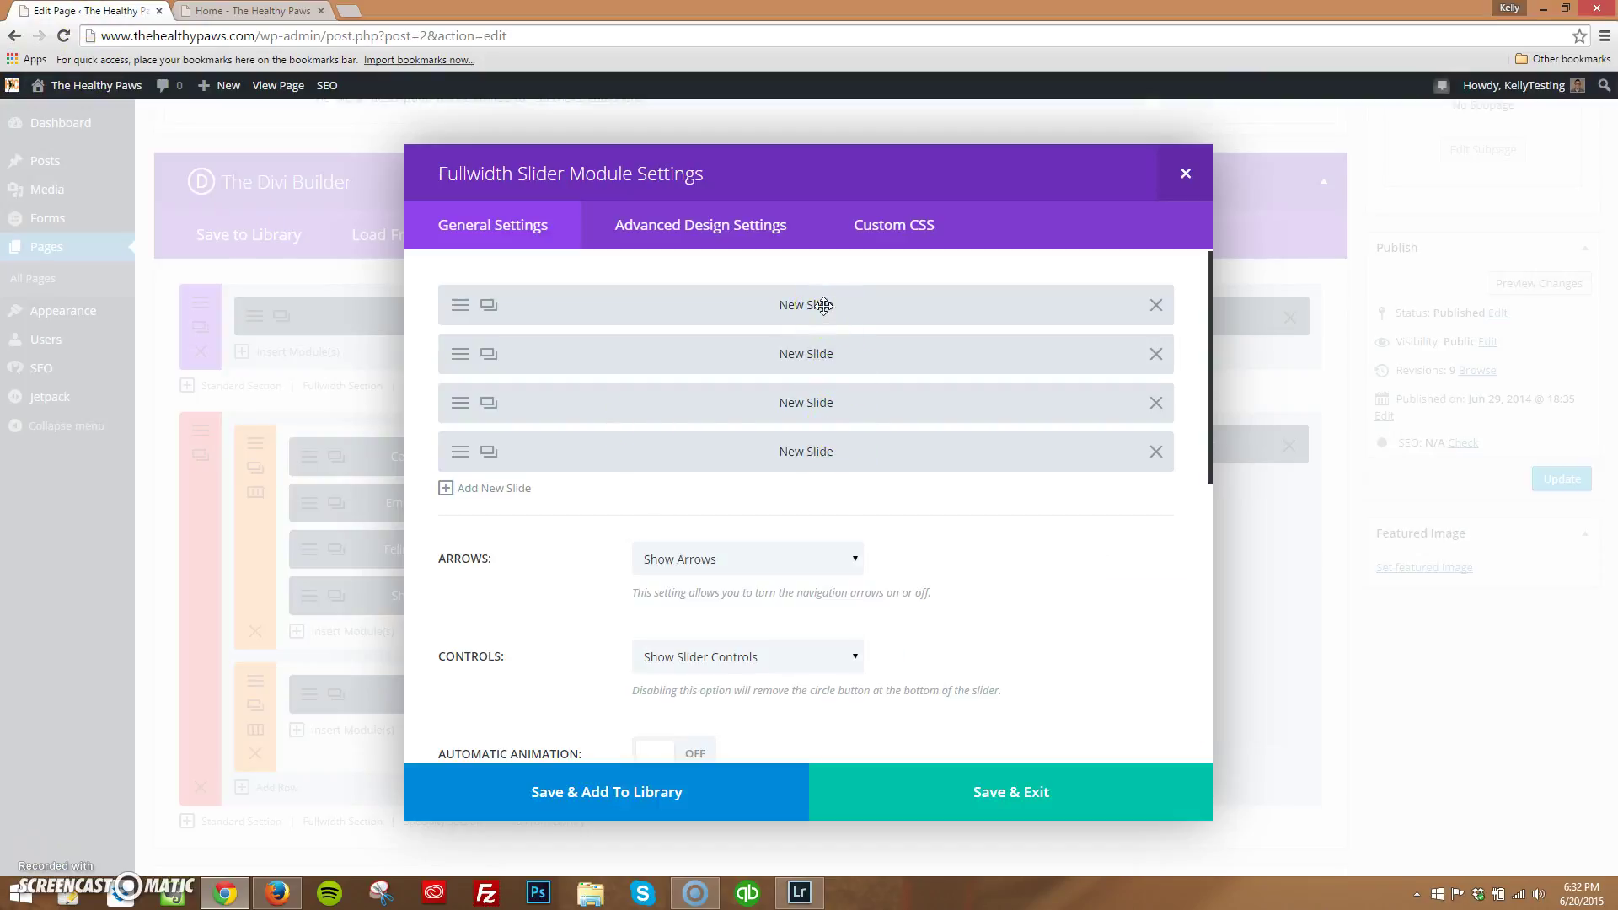
pyautogui.click(460, 304)
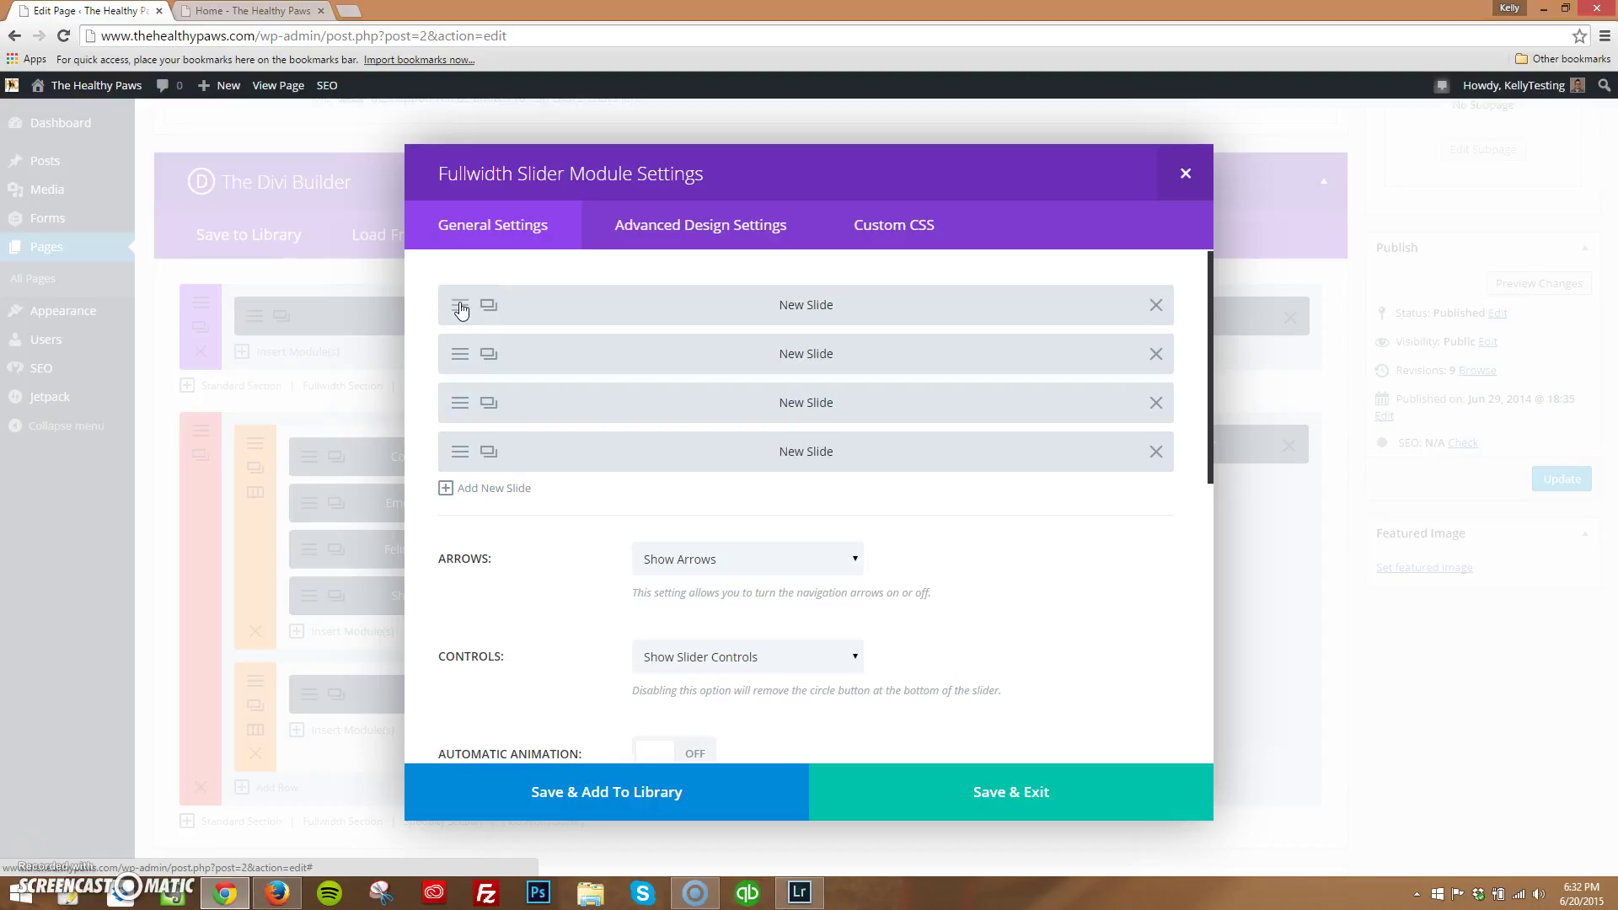
pyautogui.click(489, 451)
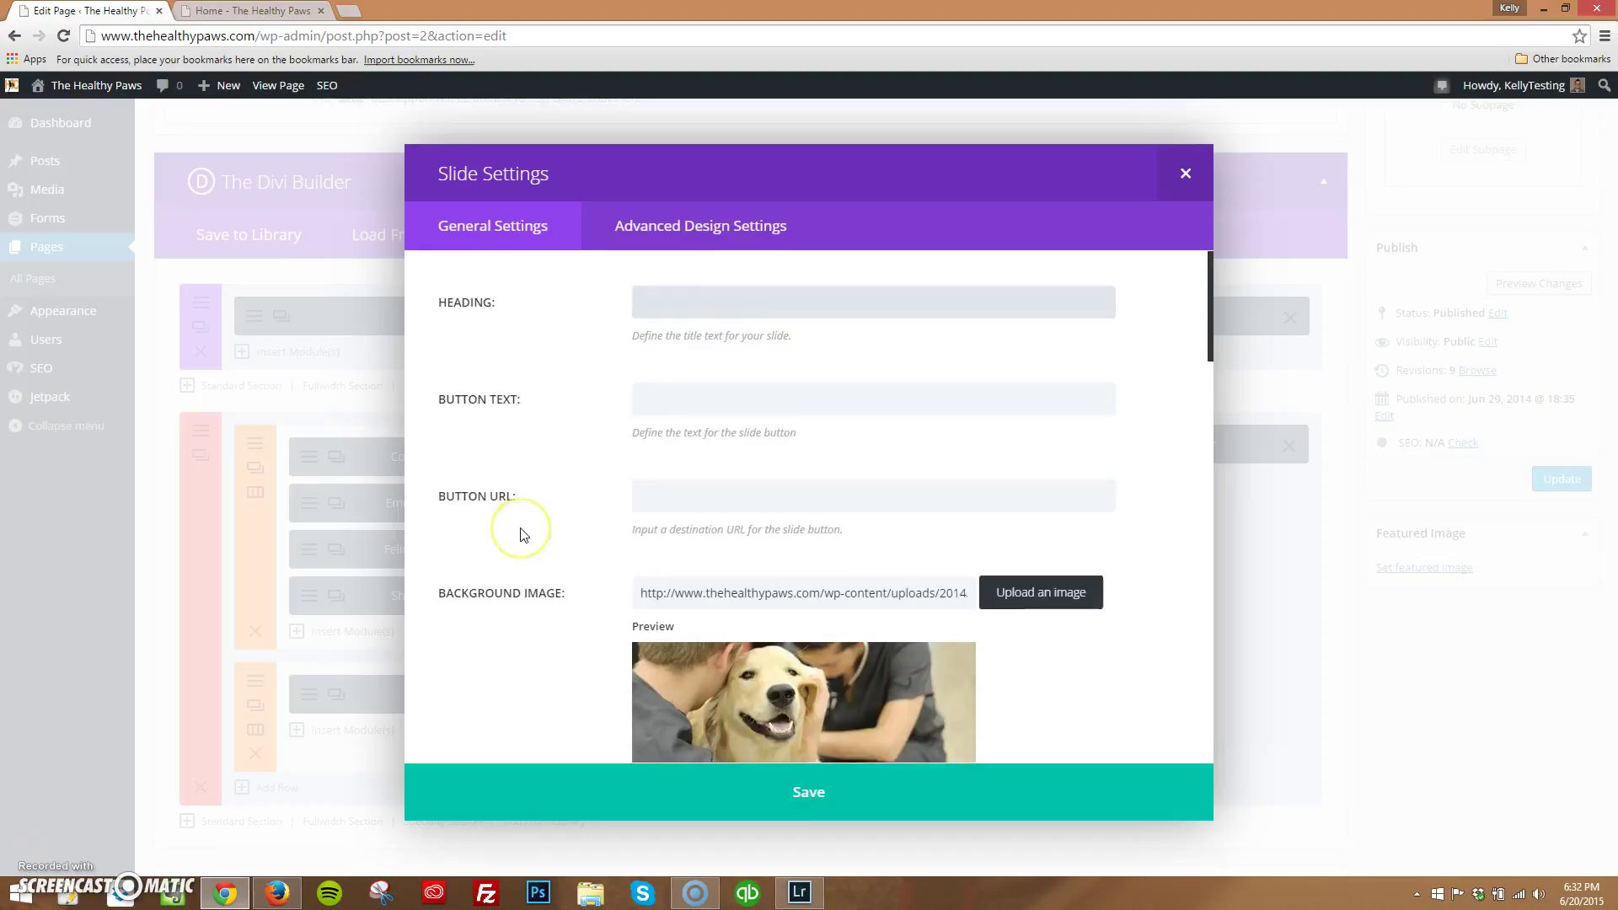
pyautogui.scroll(-4, 523, 535)
pyautogui.scroll(-13, 521, 535)
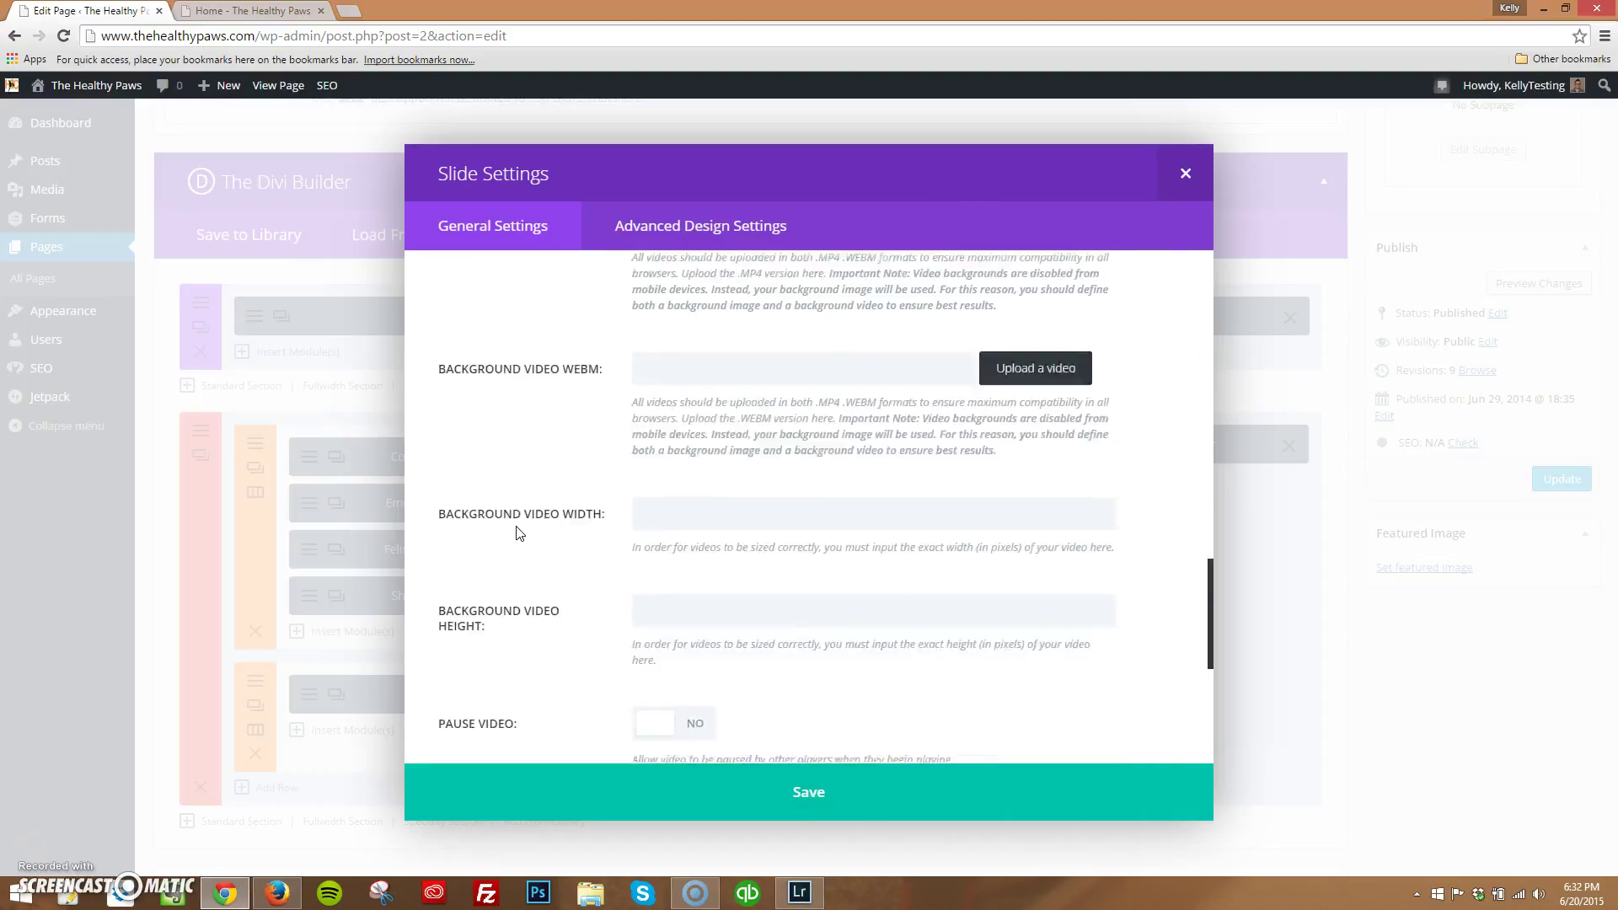
pyautogui.scroll(15, 520, 533)
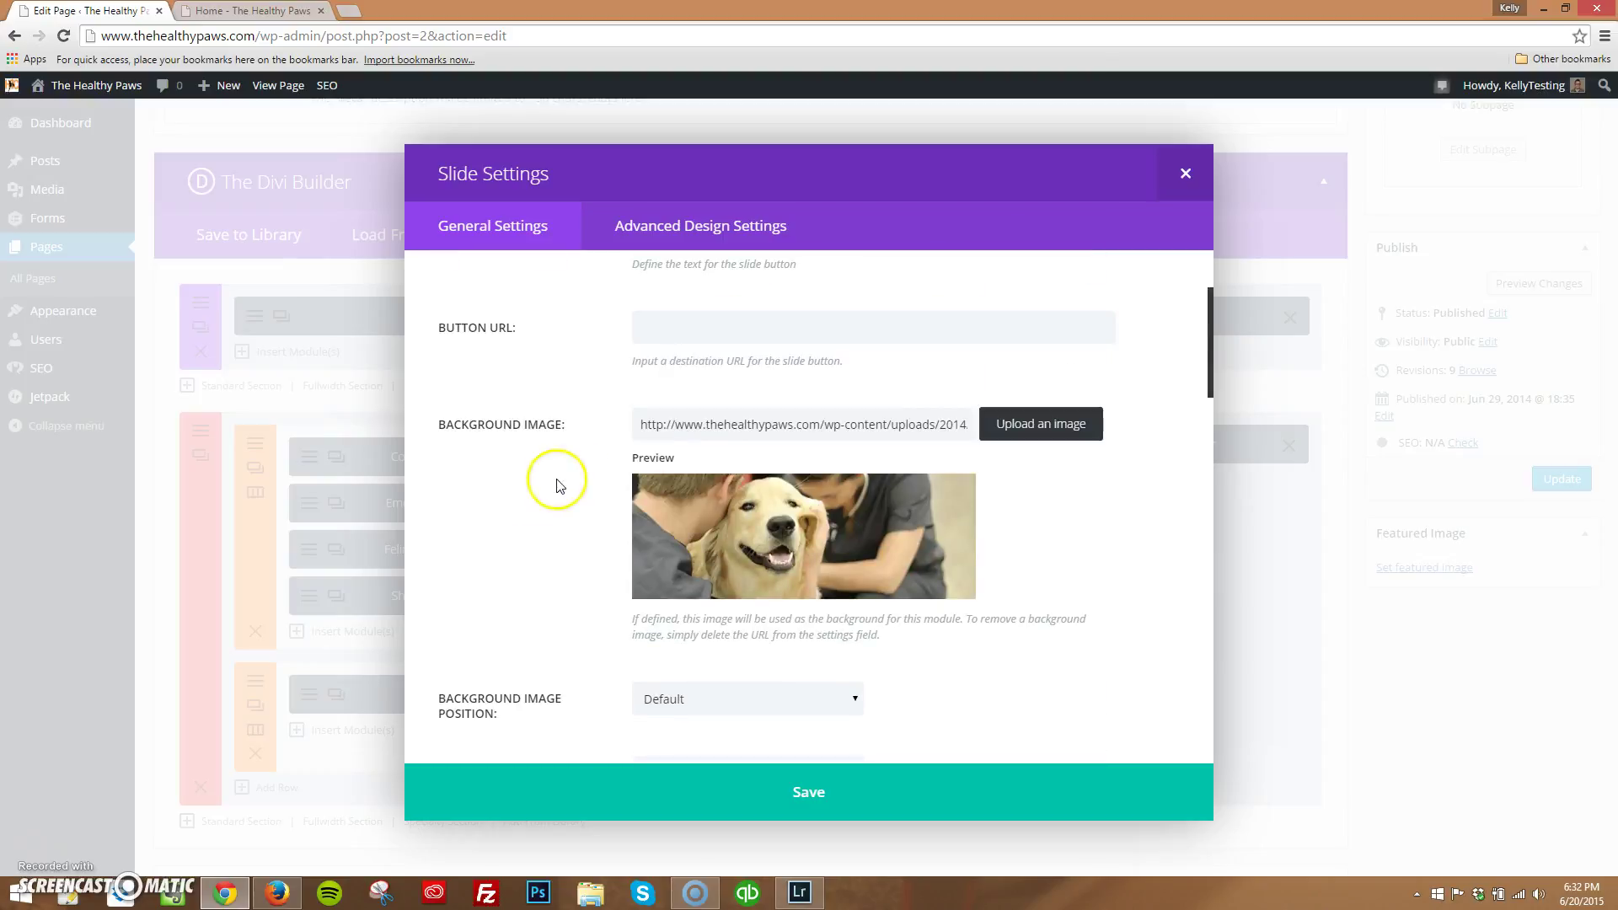
pyautogui.moveTo(434, 442); pyautogui.dragTo(566, 428)
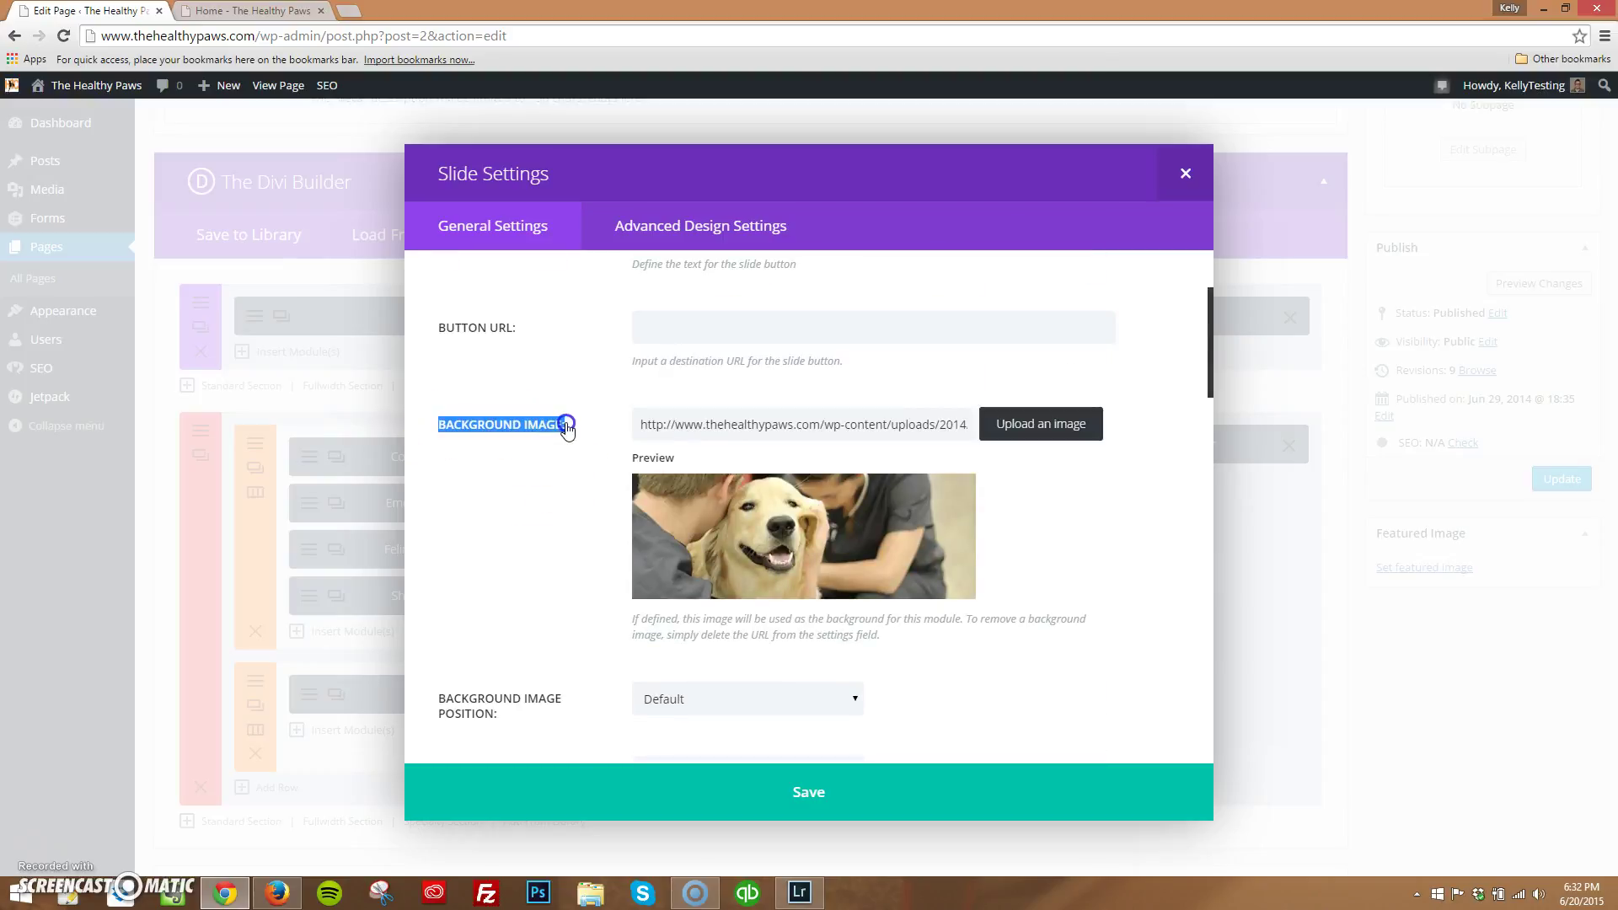
pyautogui.moveTo(568, 430); pyautogui.dragTo(793, 559)
# Open the slide's background image chooser and browse the existing pictures in the Media Library.
pyautogui.click(1015, 425)
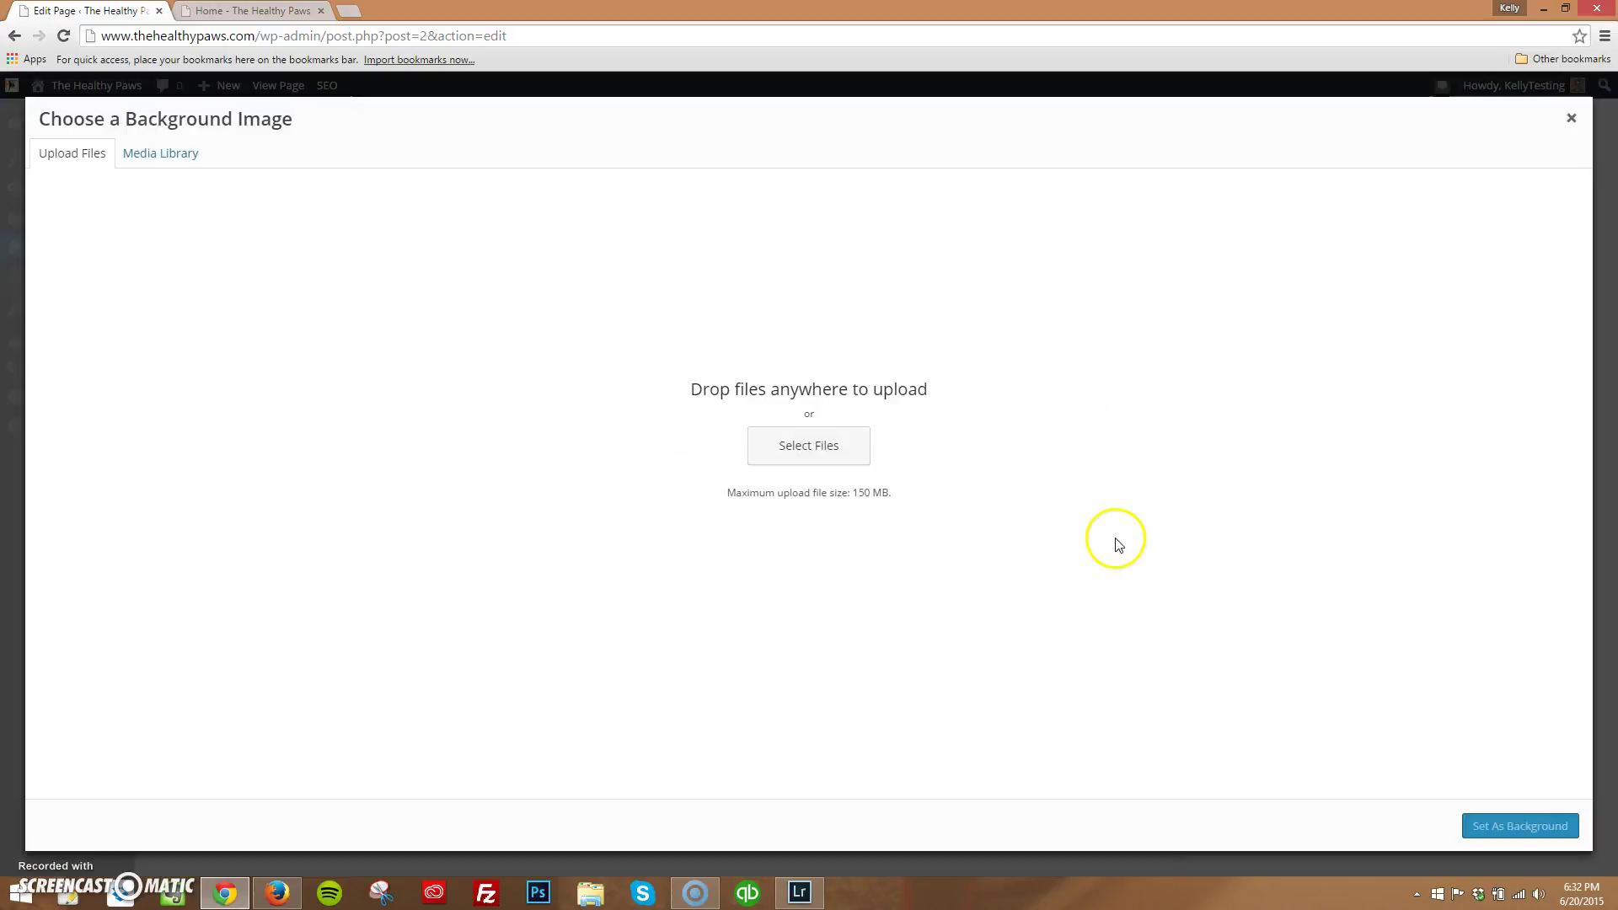
pyautogui.click(136, 156)
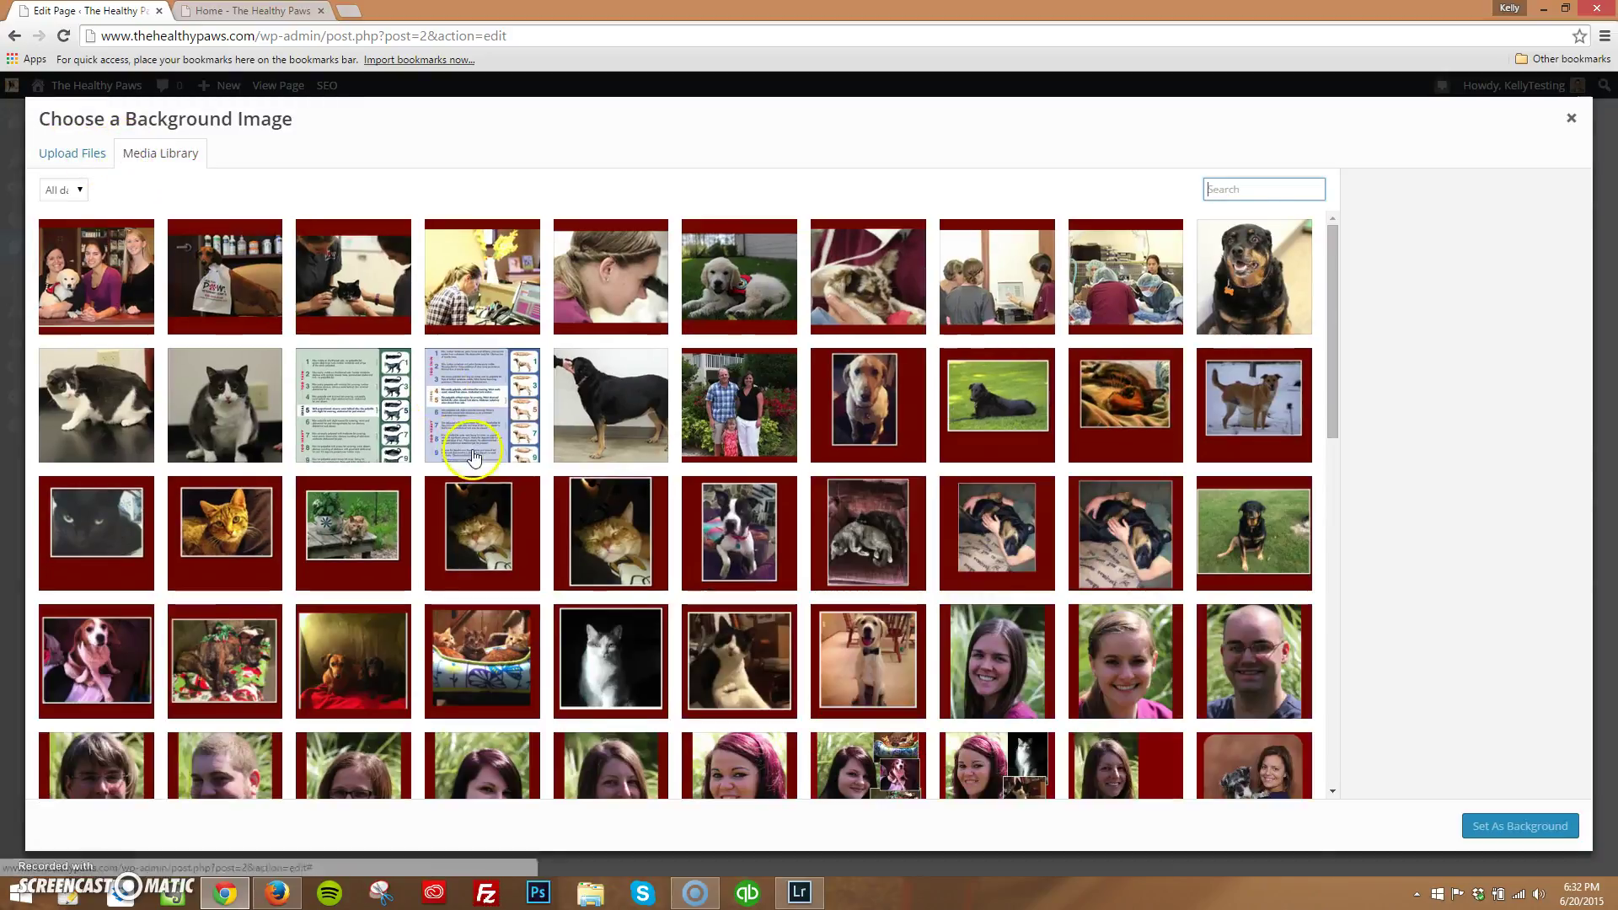
pyautogui.scroll(-20, 474, 457)
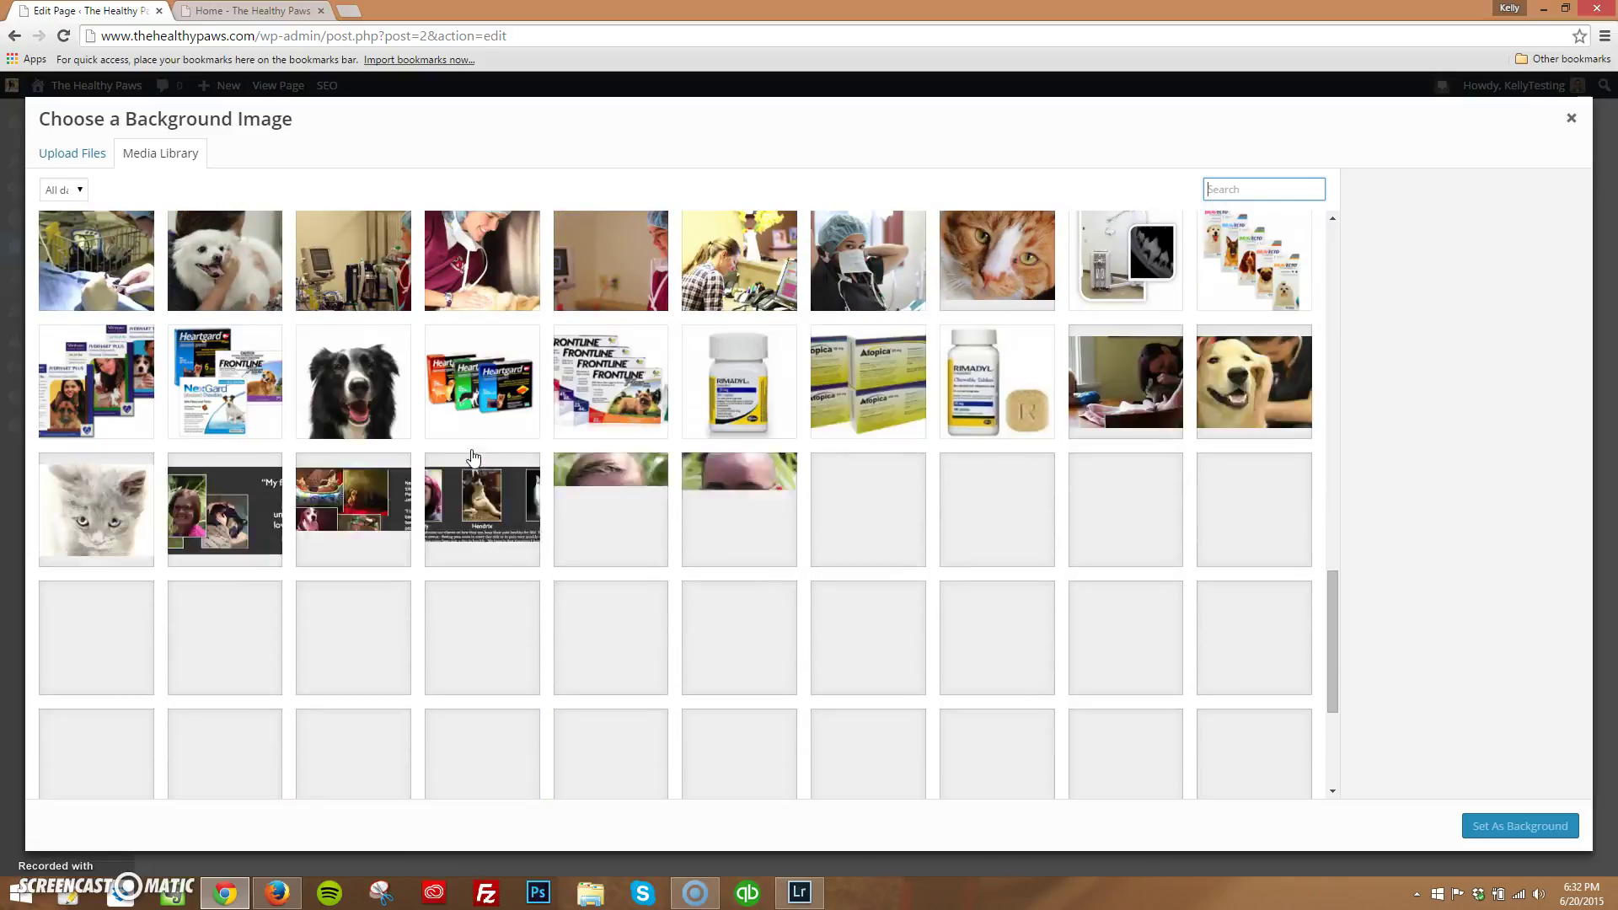
pyautogui.scroll(-3, 474, 457)
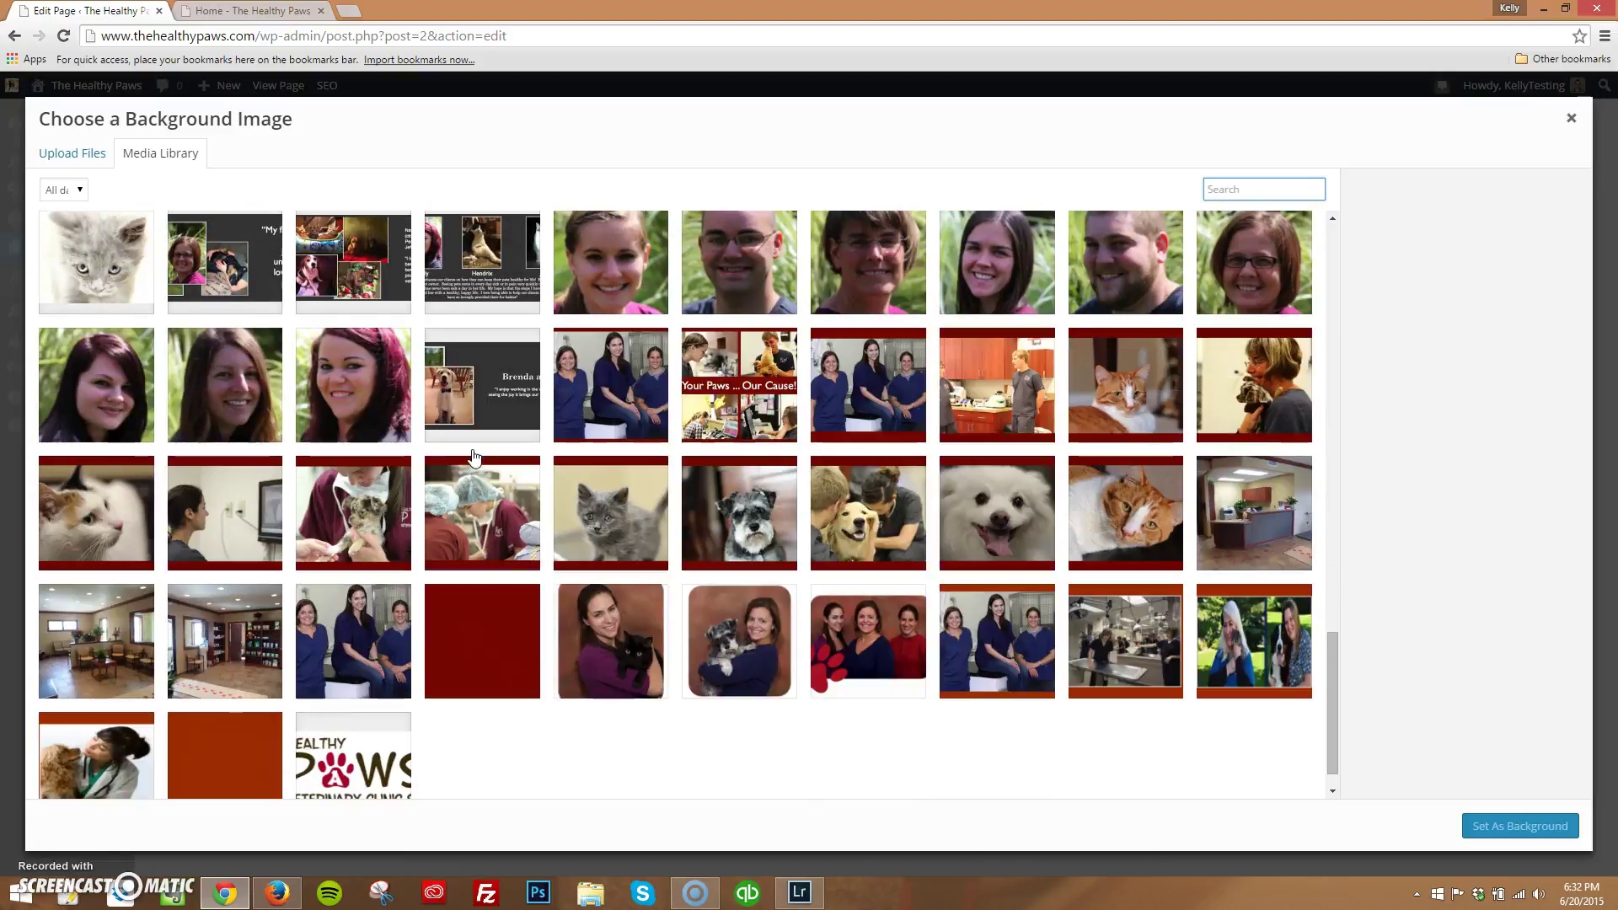
pyautogui.scroll(-1, 473, 457)
pyautogui.scroll(15, 474, 457)
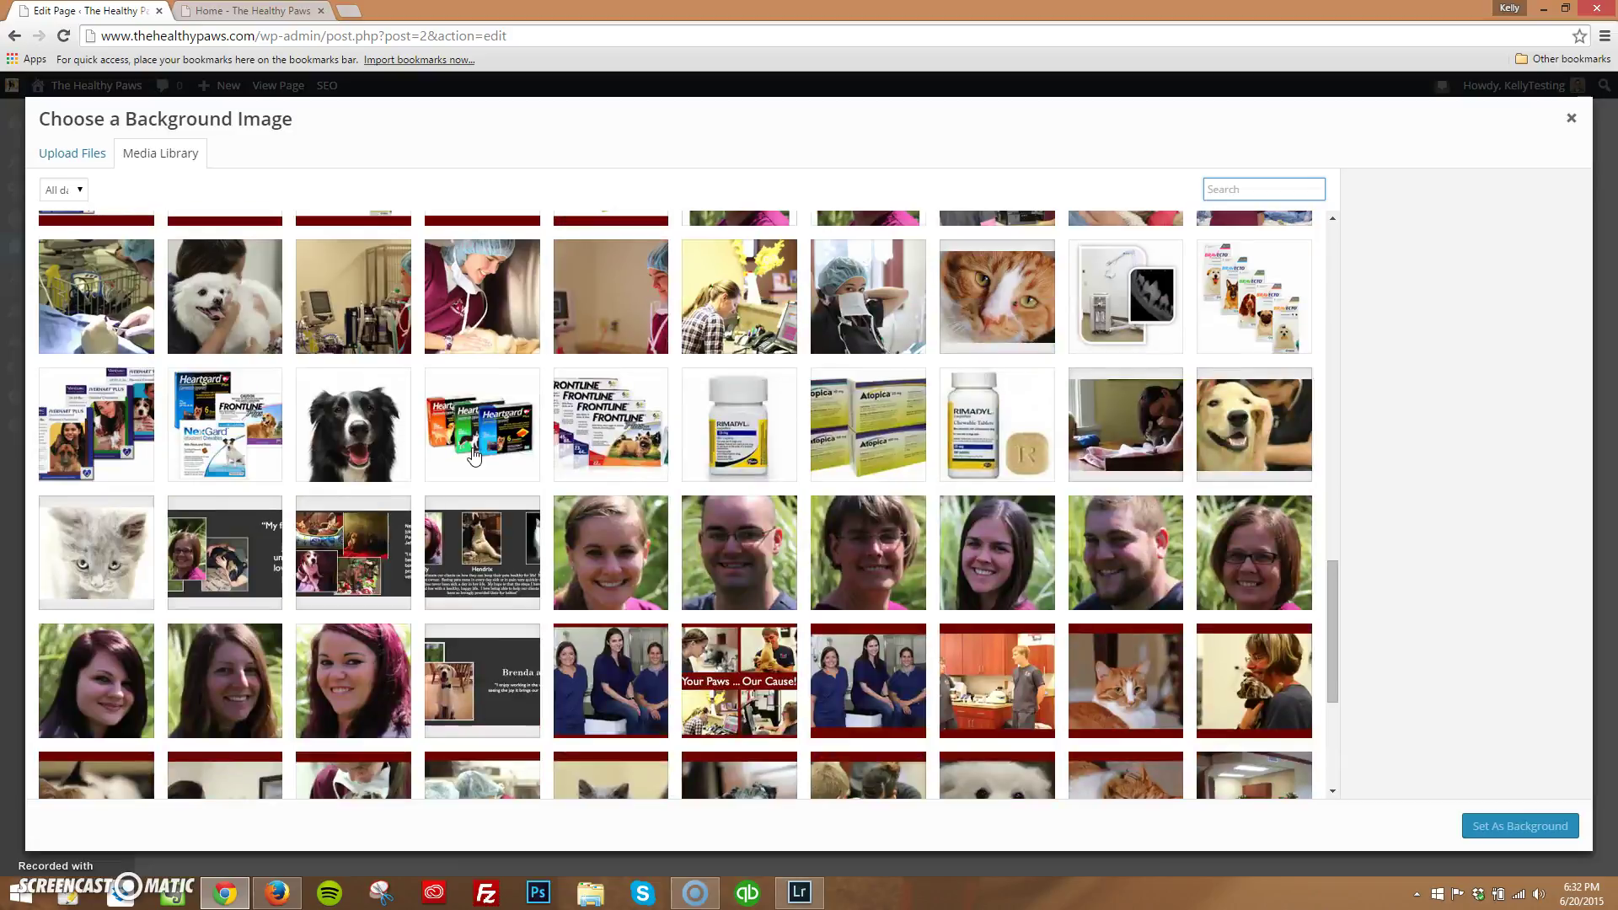
pyautogui.scroll(3, 473, 457)
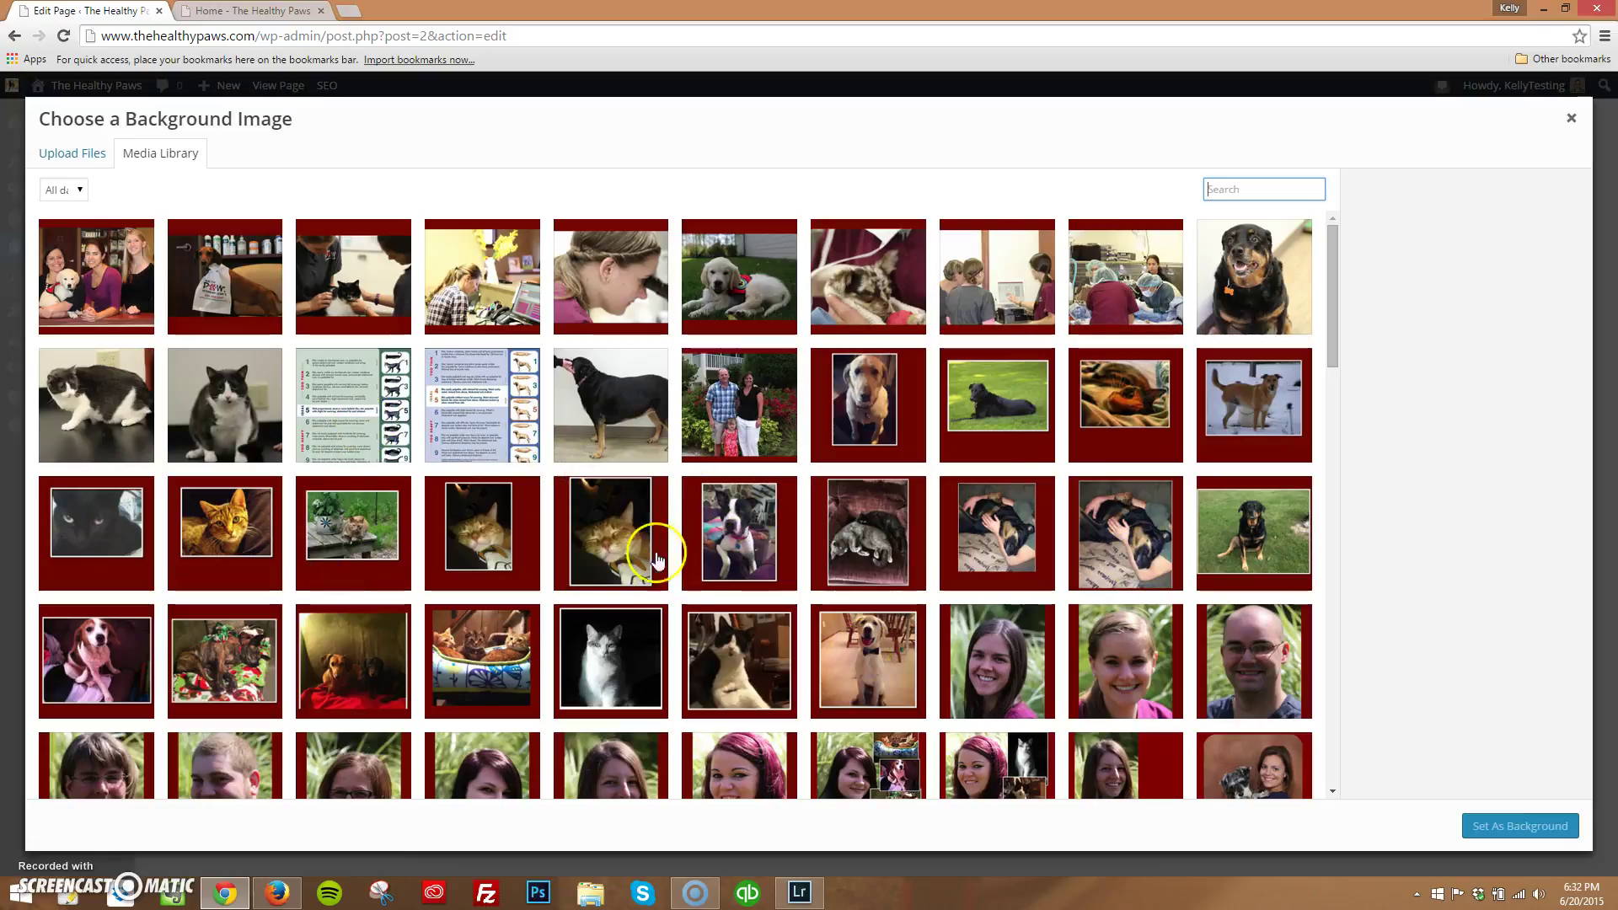
# Try out a library pet photo and the file upload option as background choices, and close the chooser and slide settings without applying anything.
pyautogui.click(884, 552)
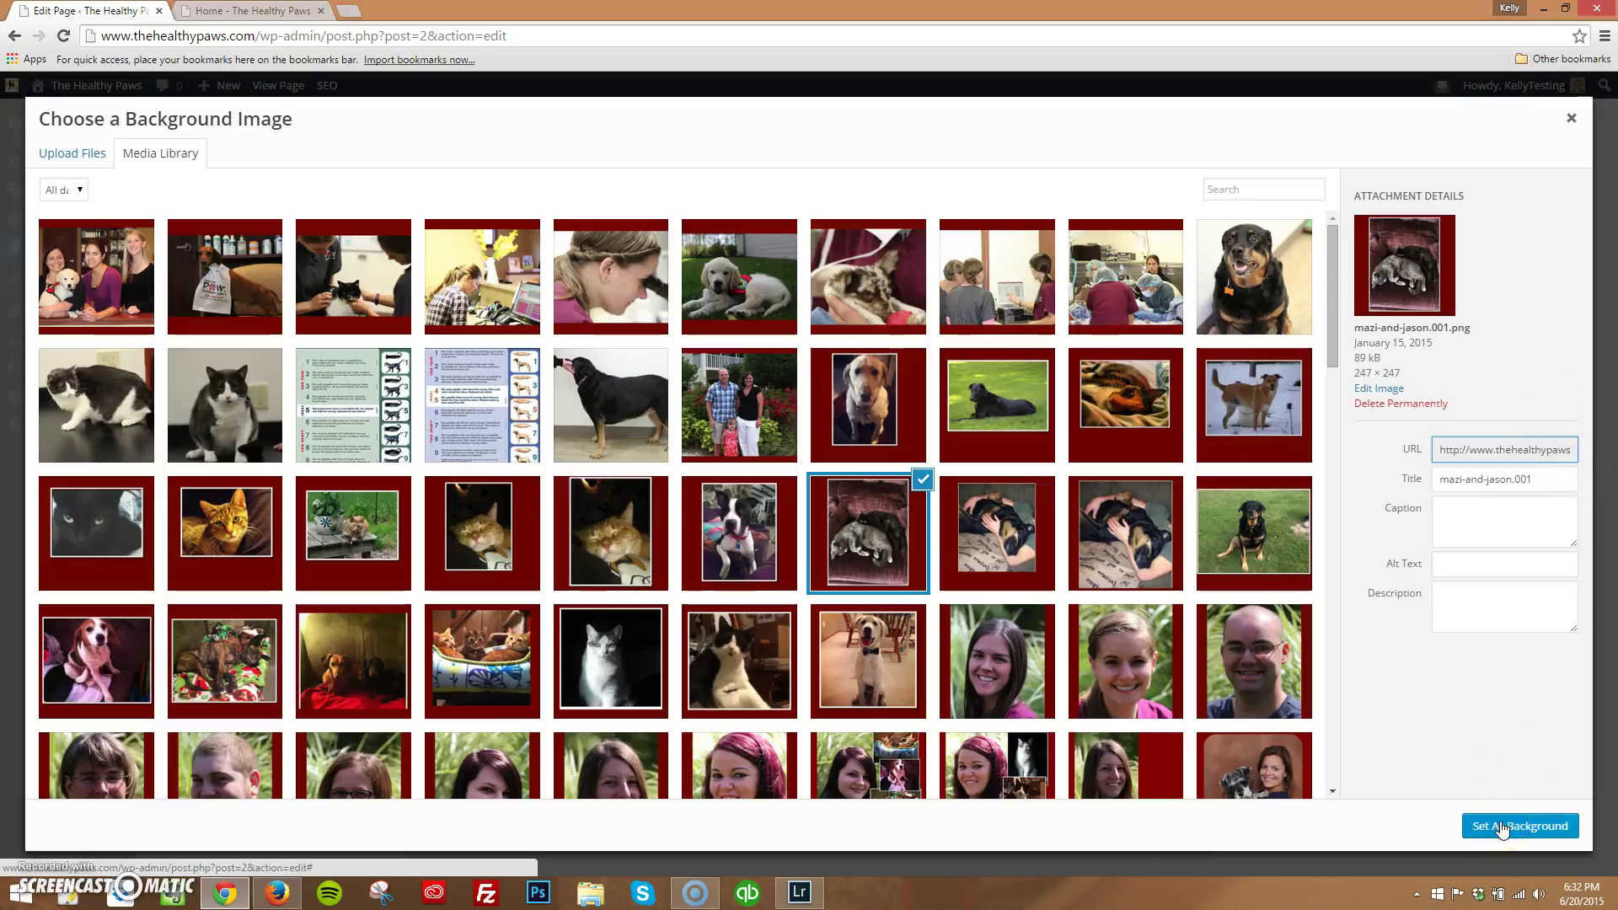
pyautogui.click(72, 153)
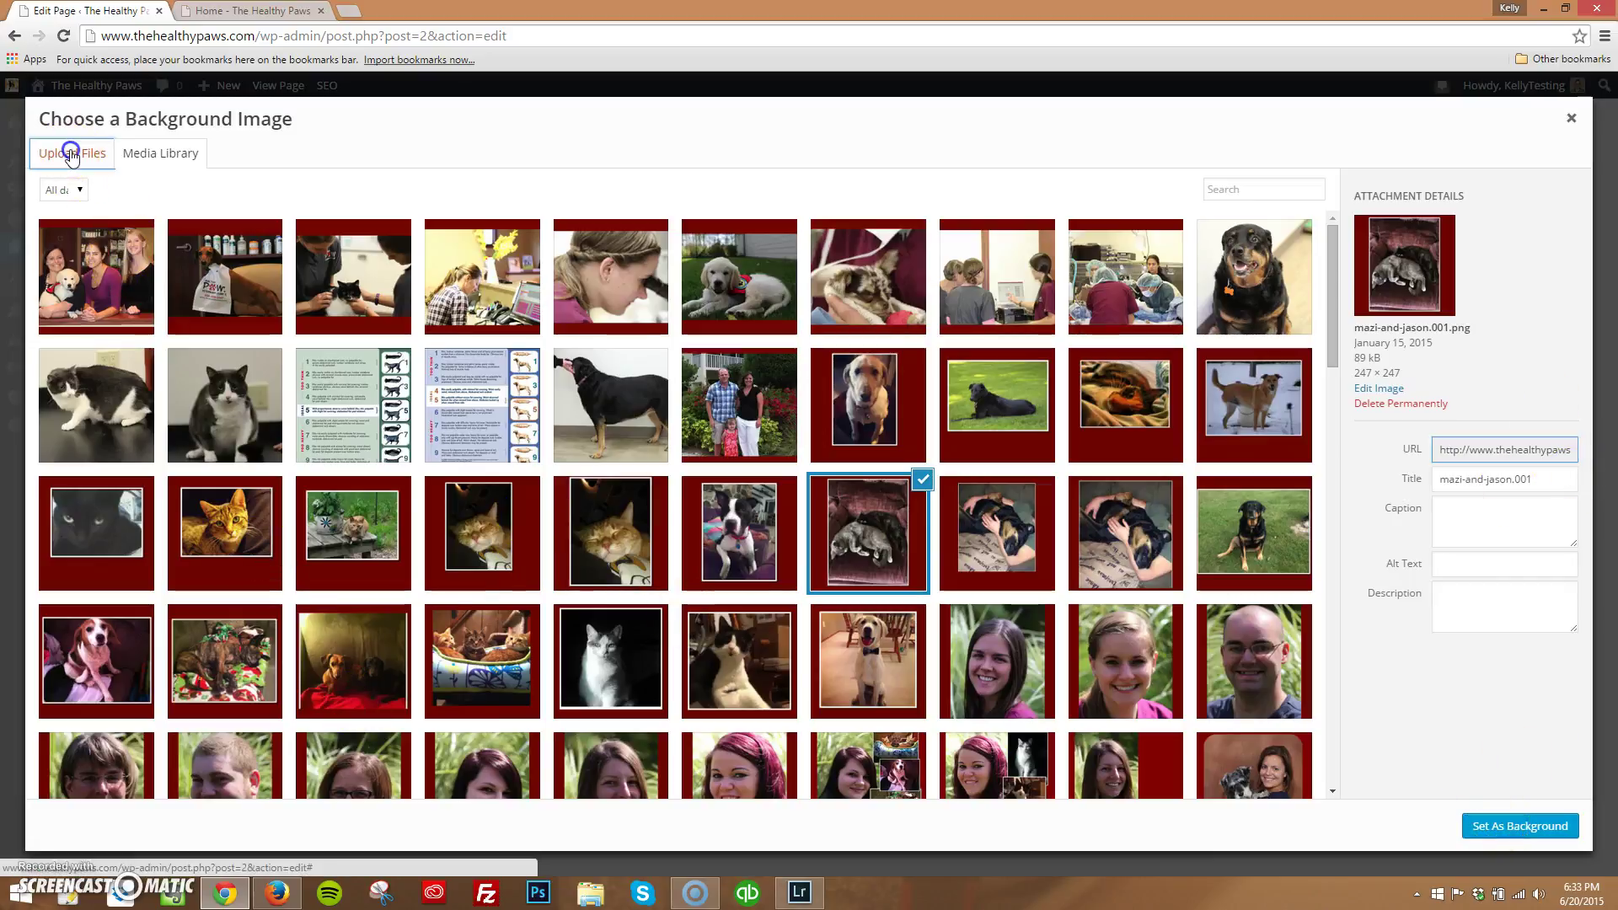
pyautogui.click(792, 434)
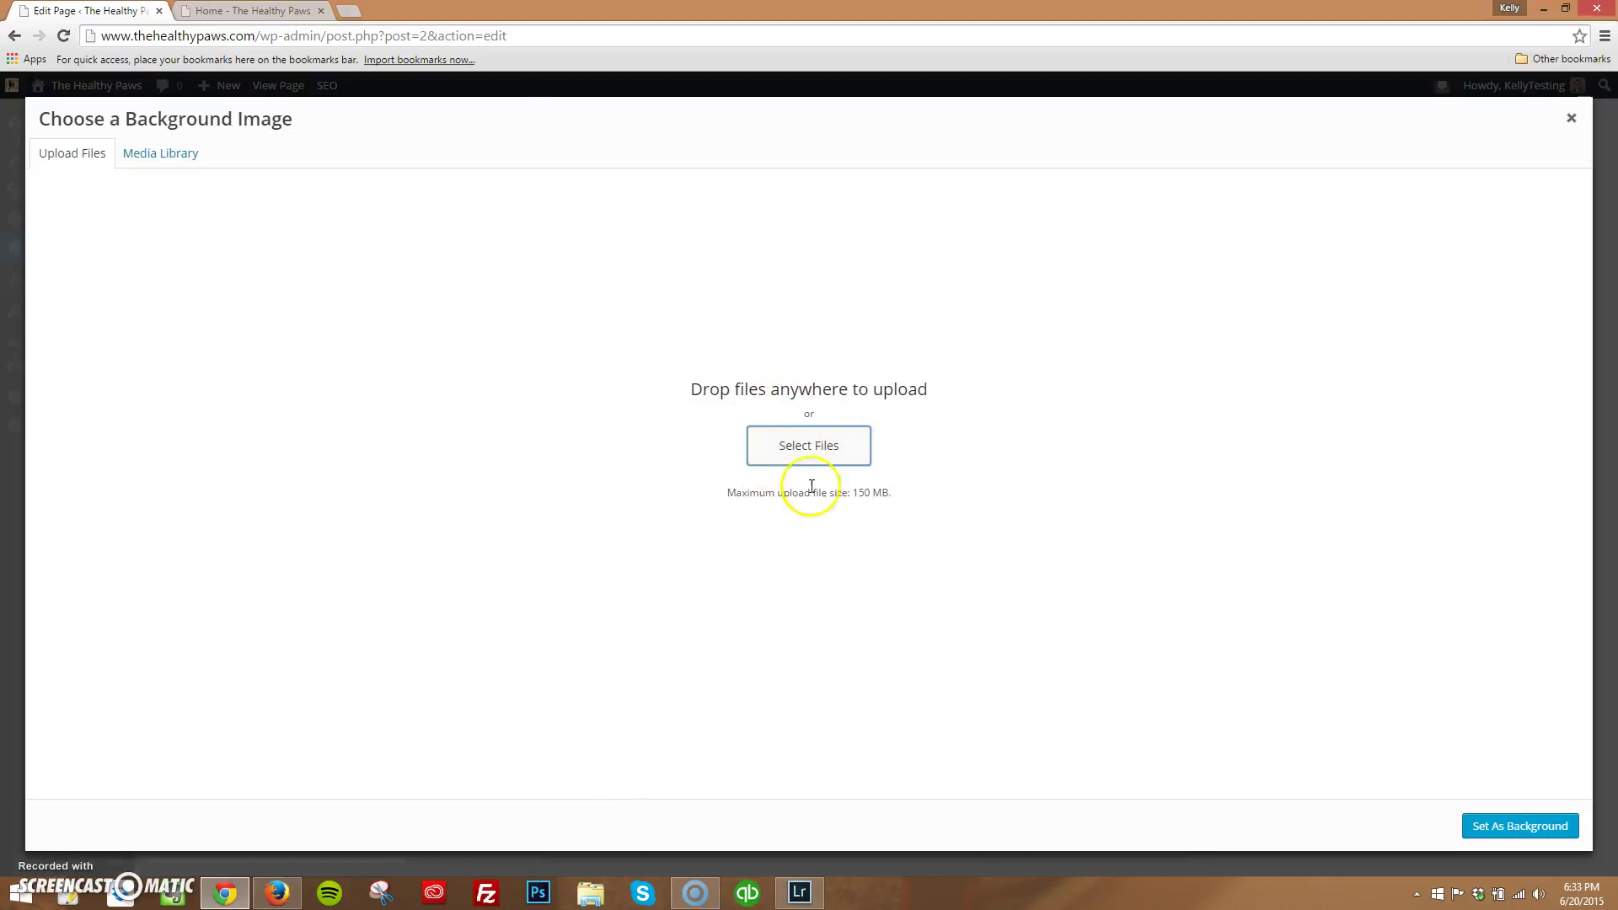
pyautogui.click(834, 450)
pyautogui.click(150, 158)
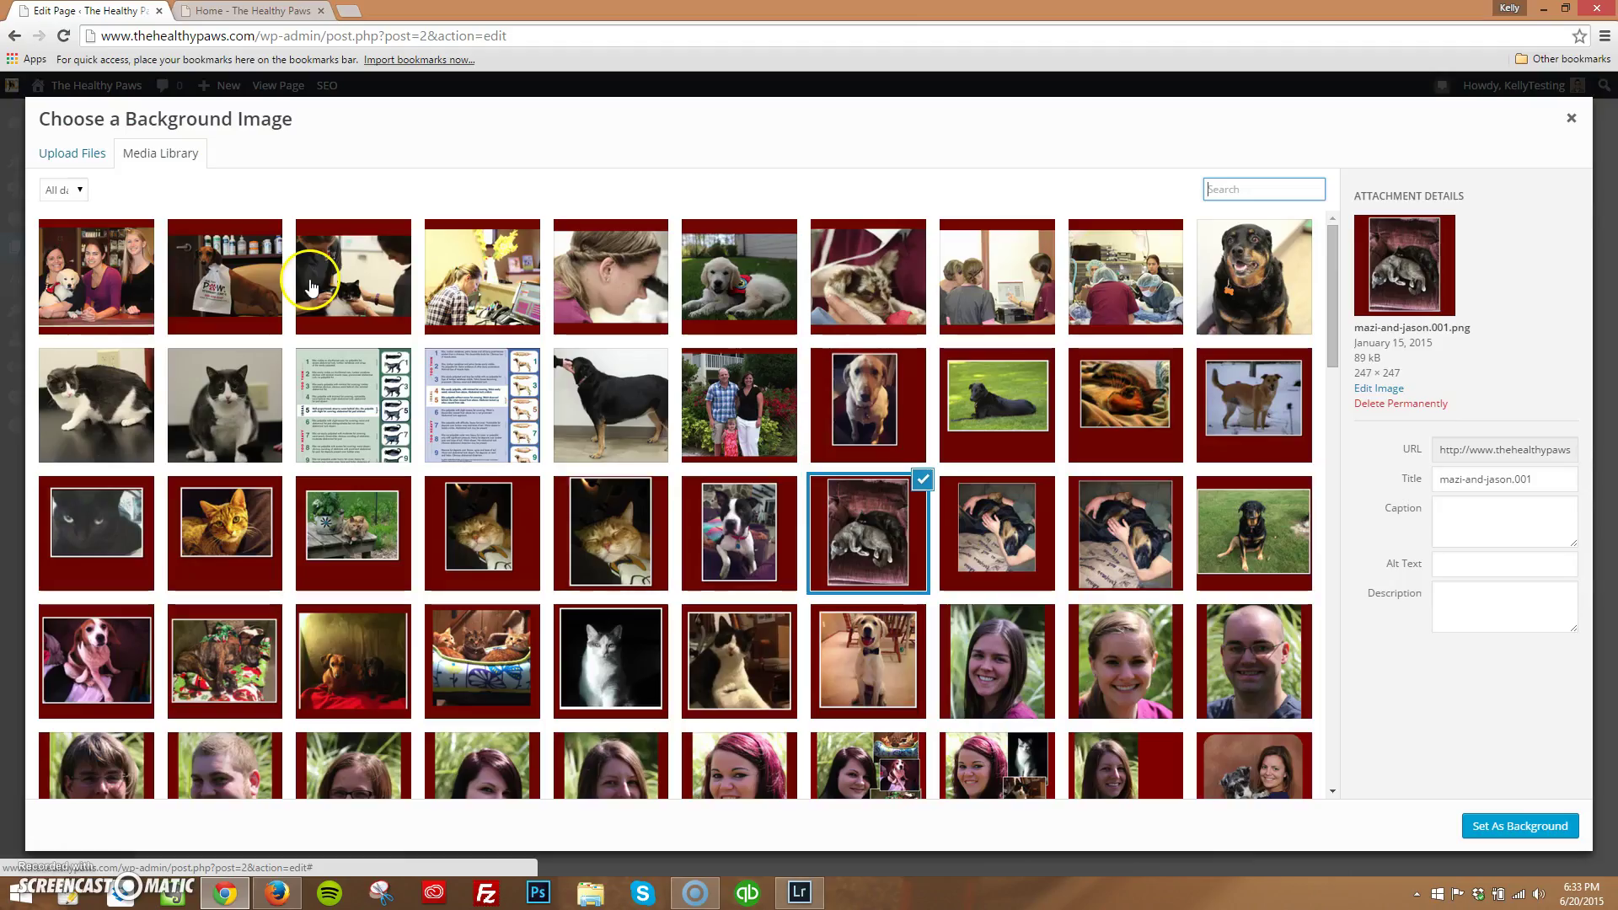
pyautogui.click(1570, 118)
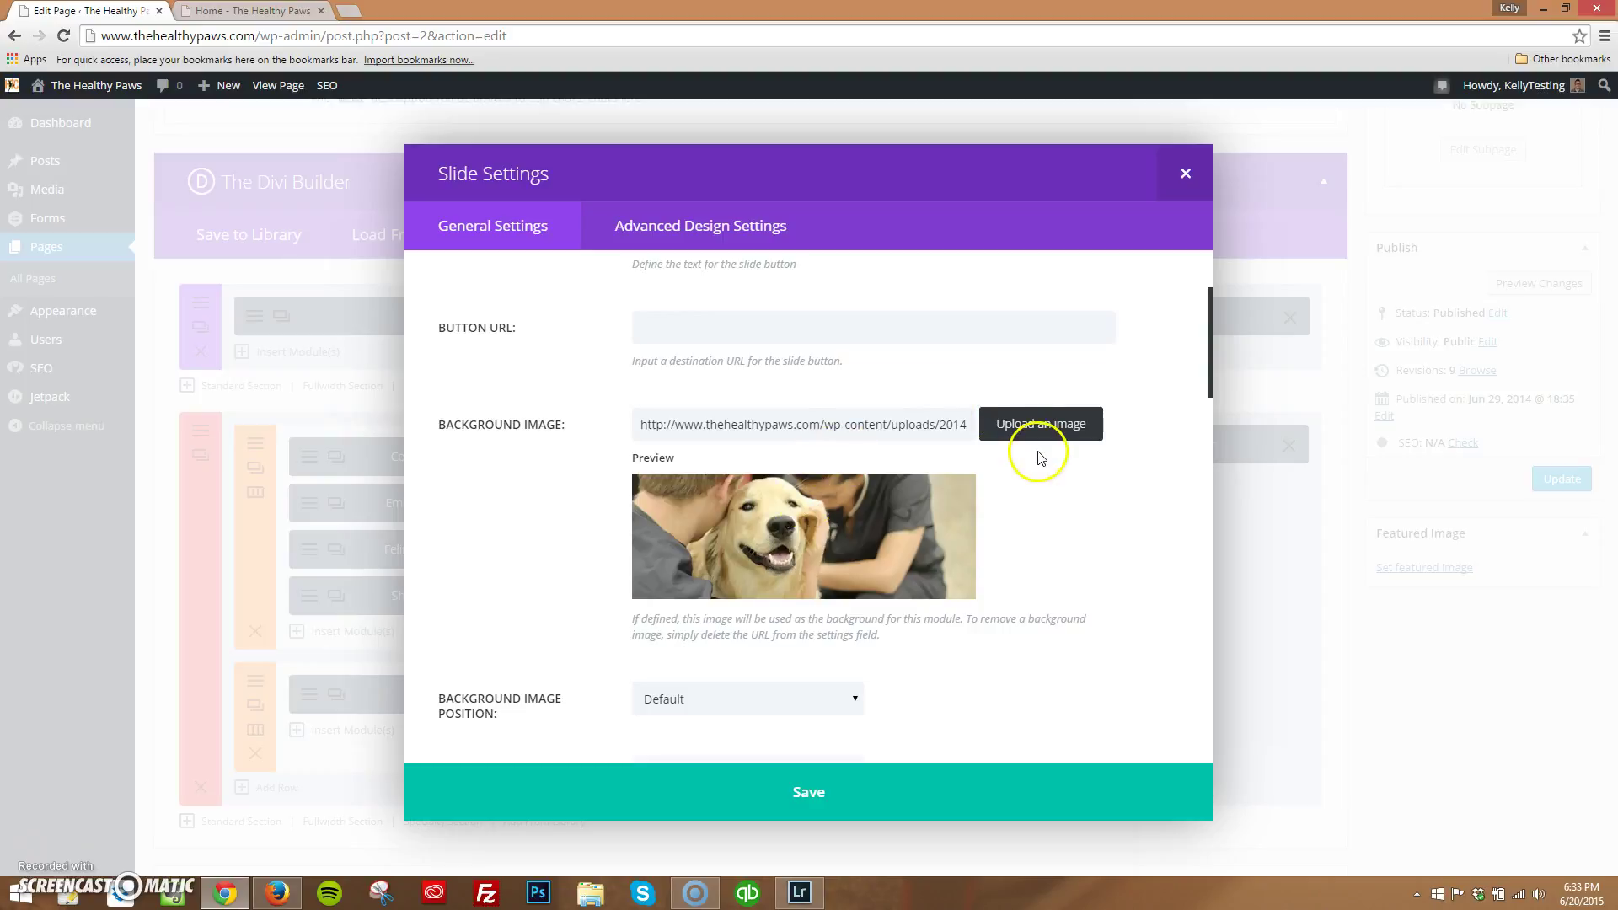
pyautogui.click(1152, 190)
pyautogui.click(1182, 173)
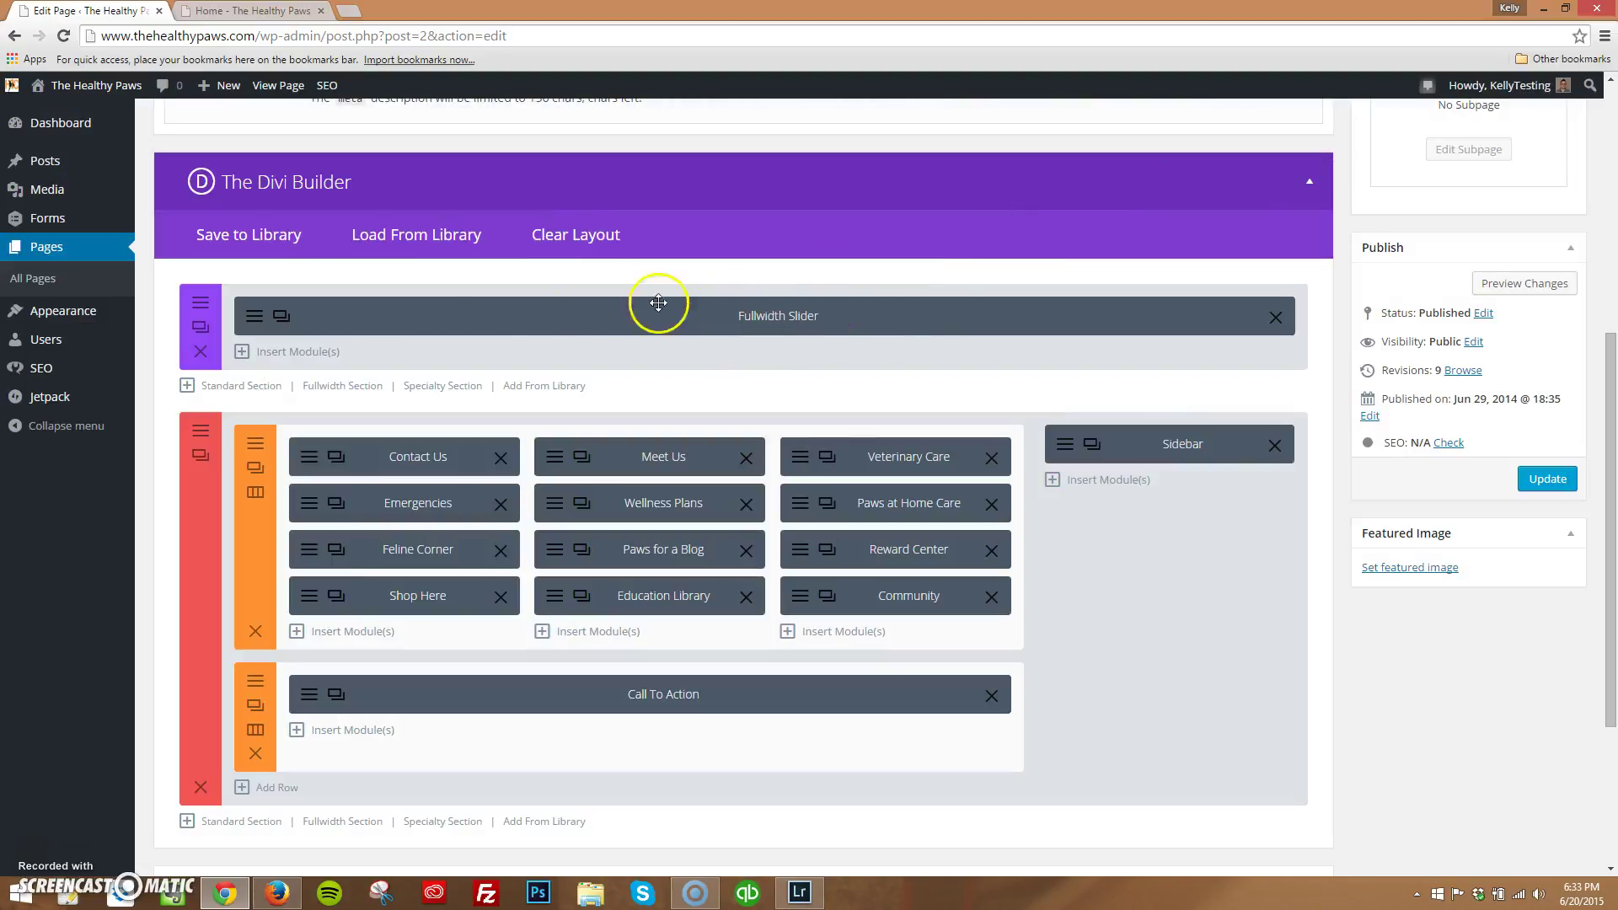
# Start a new slide in the Fullwidth Slider, look at its background image upload option, and discard the slide without saving.
pyautogui.click(281, 315)
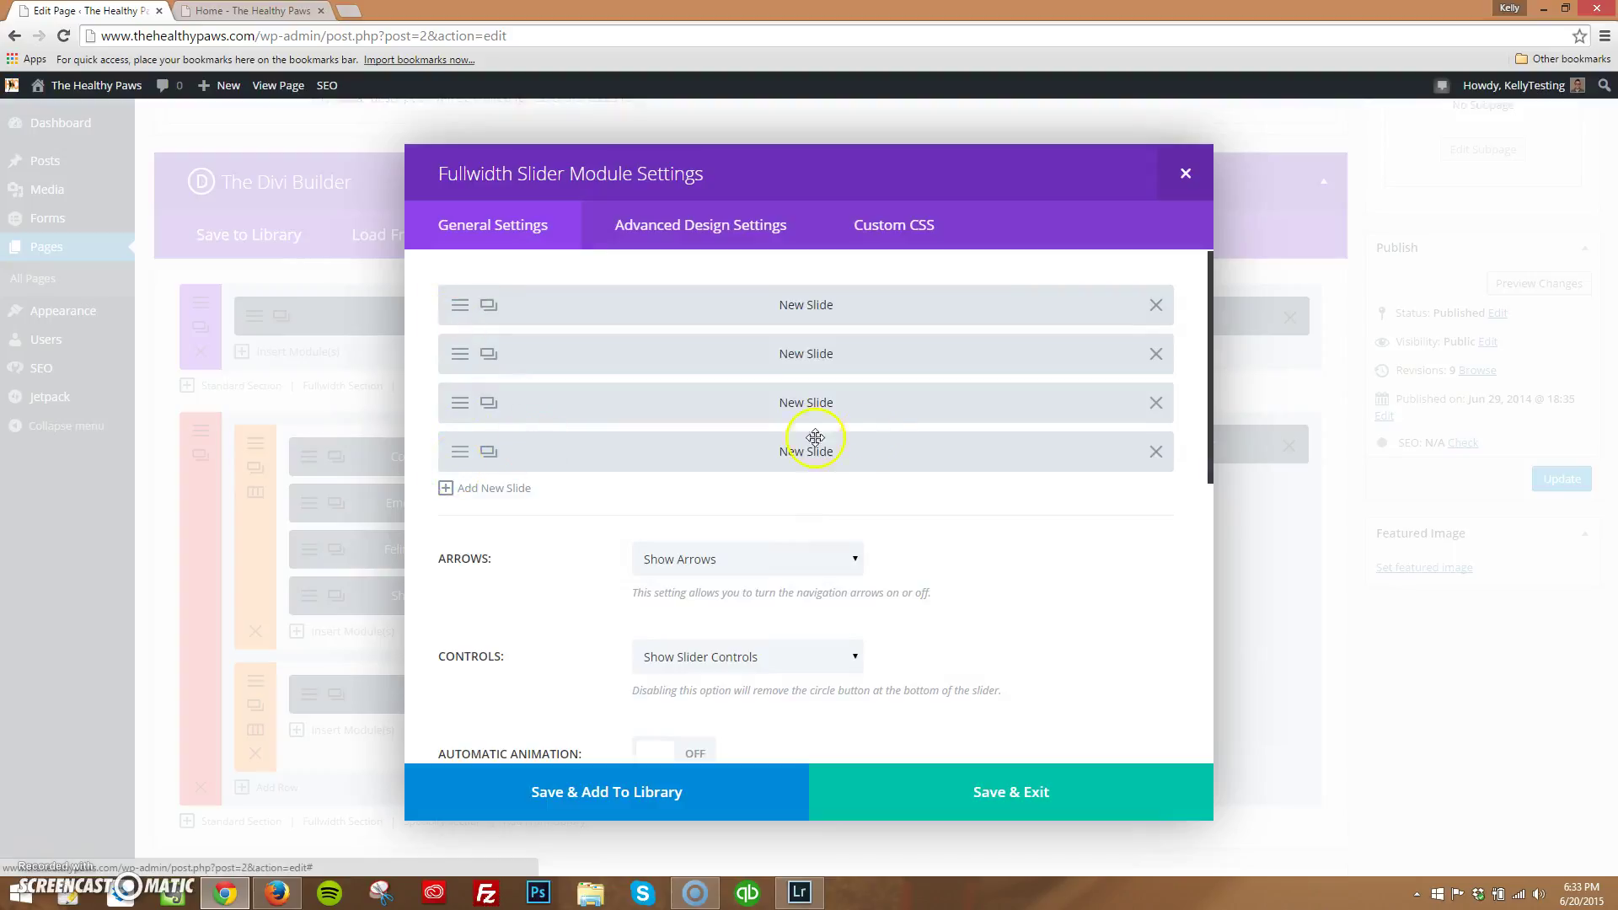
pyautogui.click(469, 492)
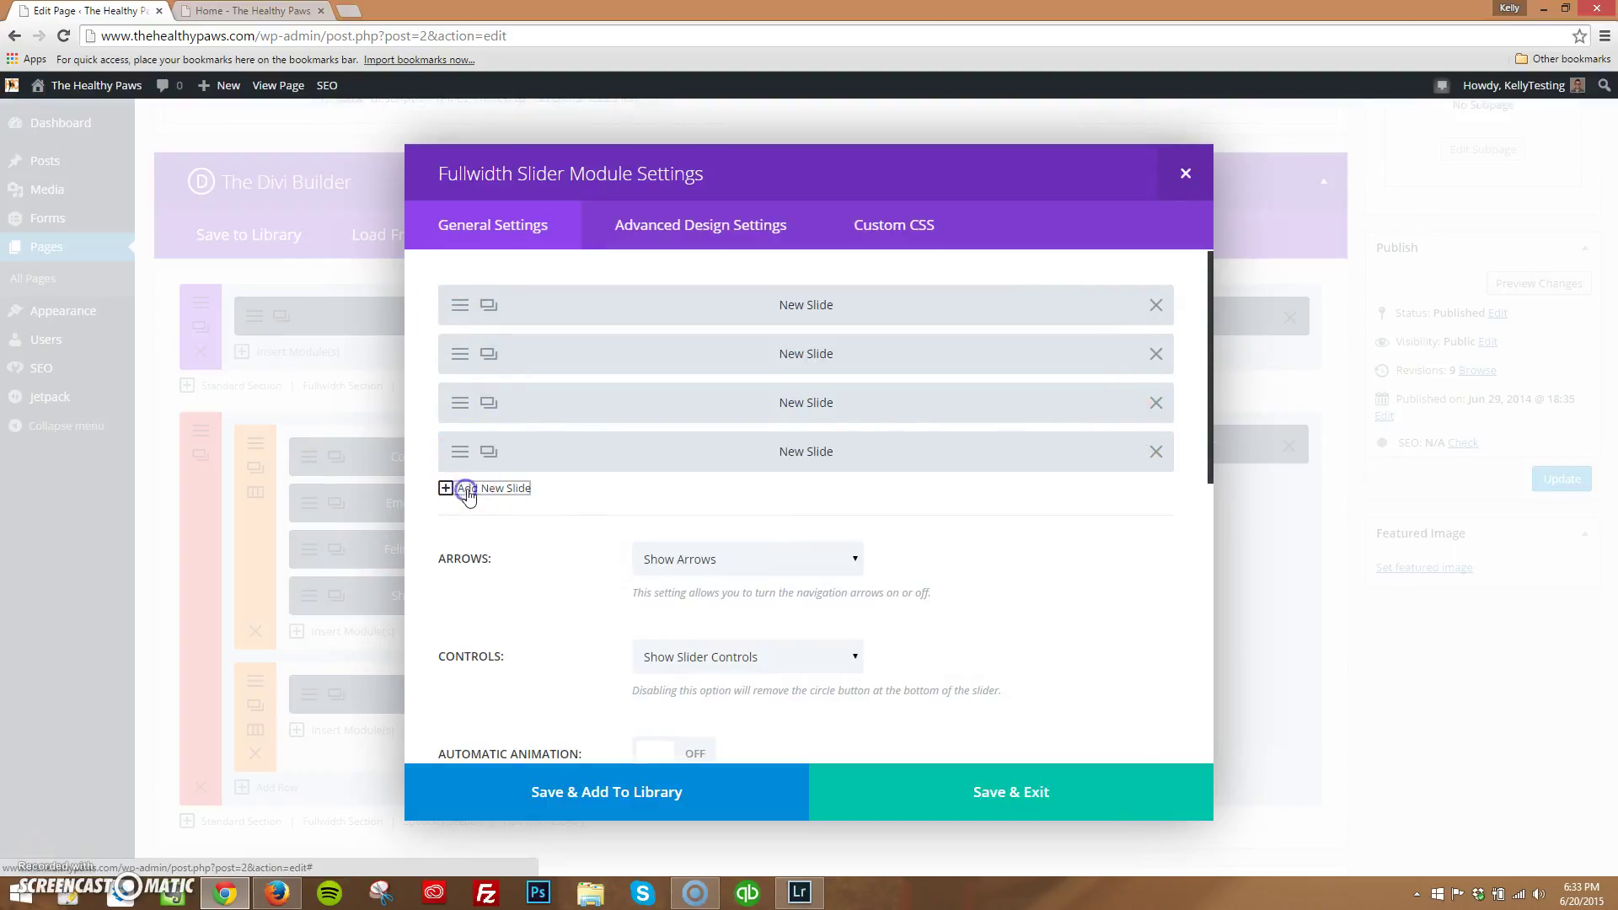
pyautogui.click(524, 584)
pyautogui.tripleClick(524, 584)
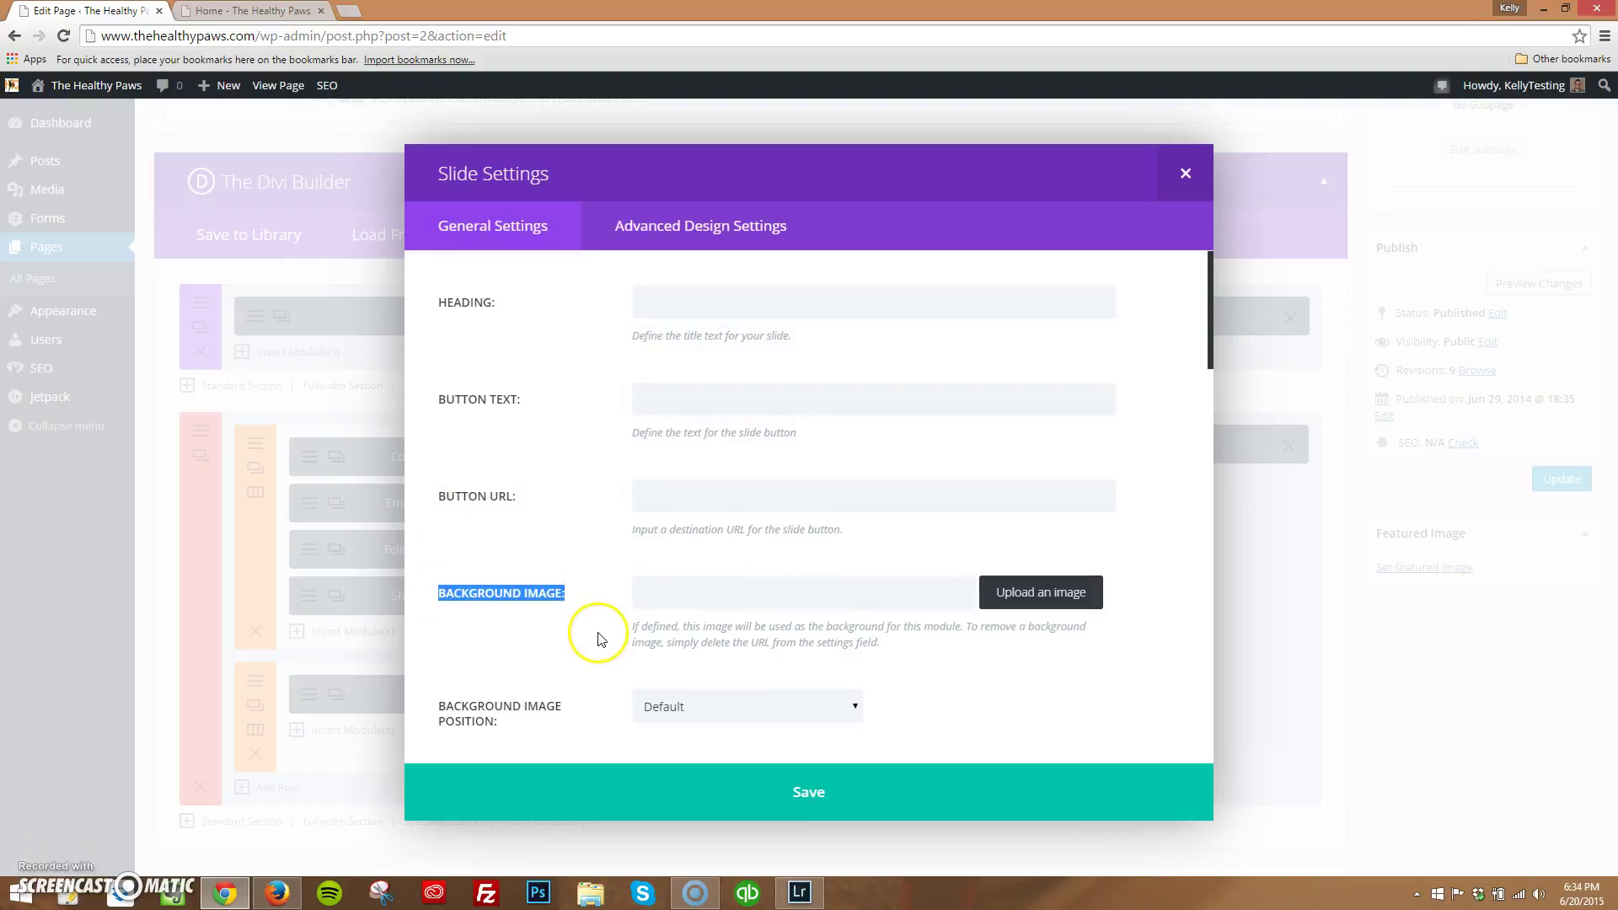
pyautogui.click(1056, 597)
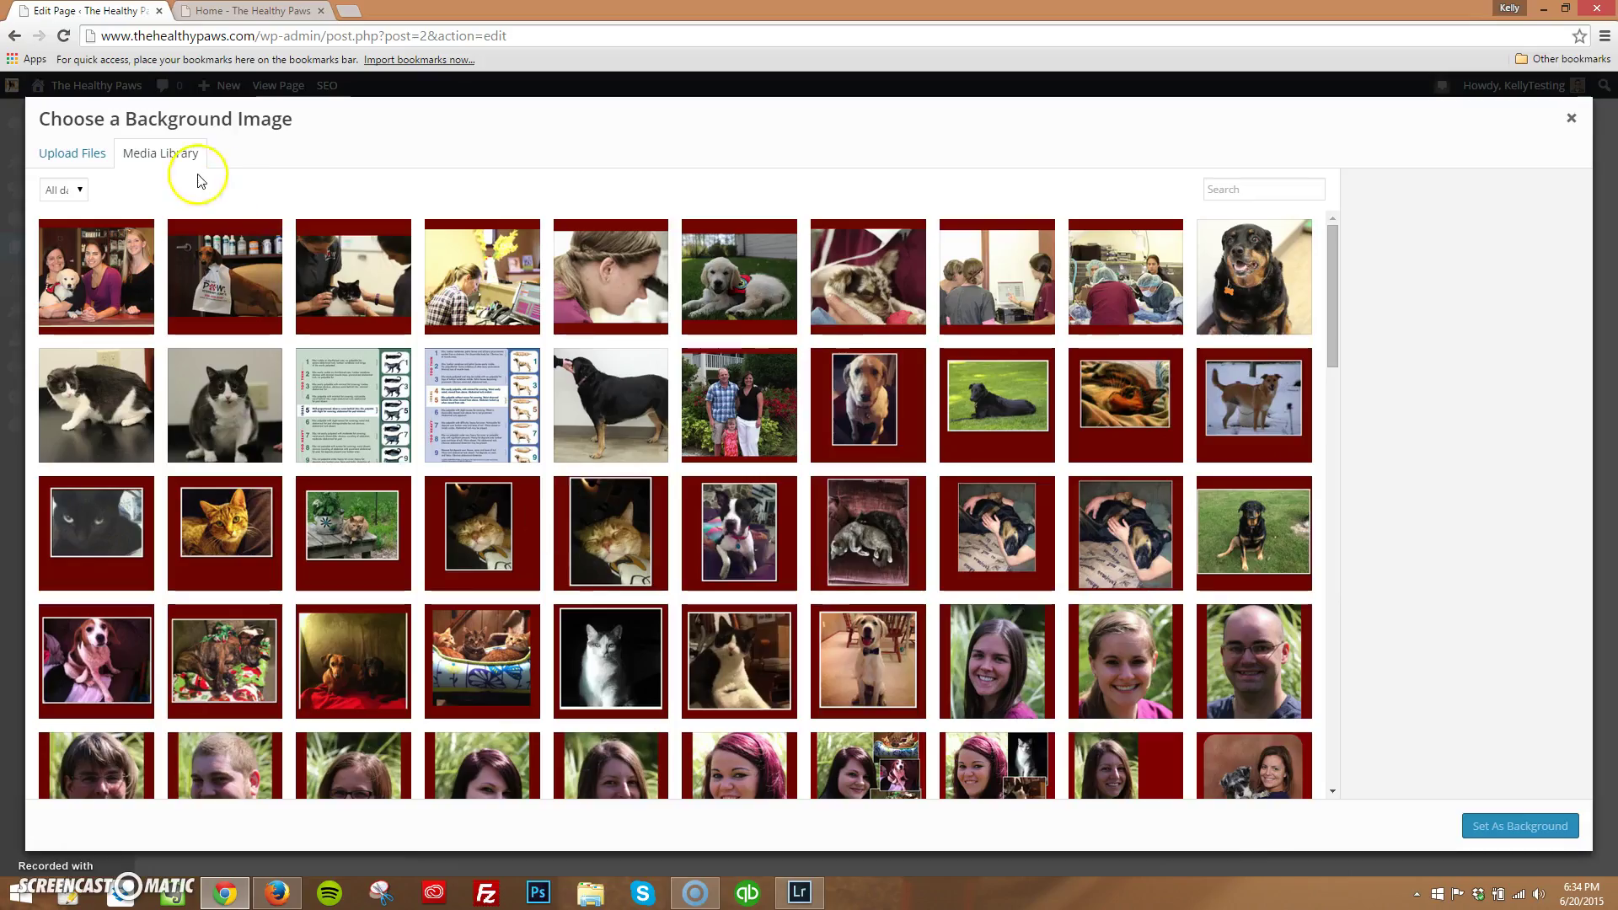
pyautogui.click(72, 155)
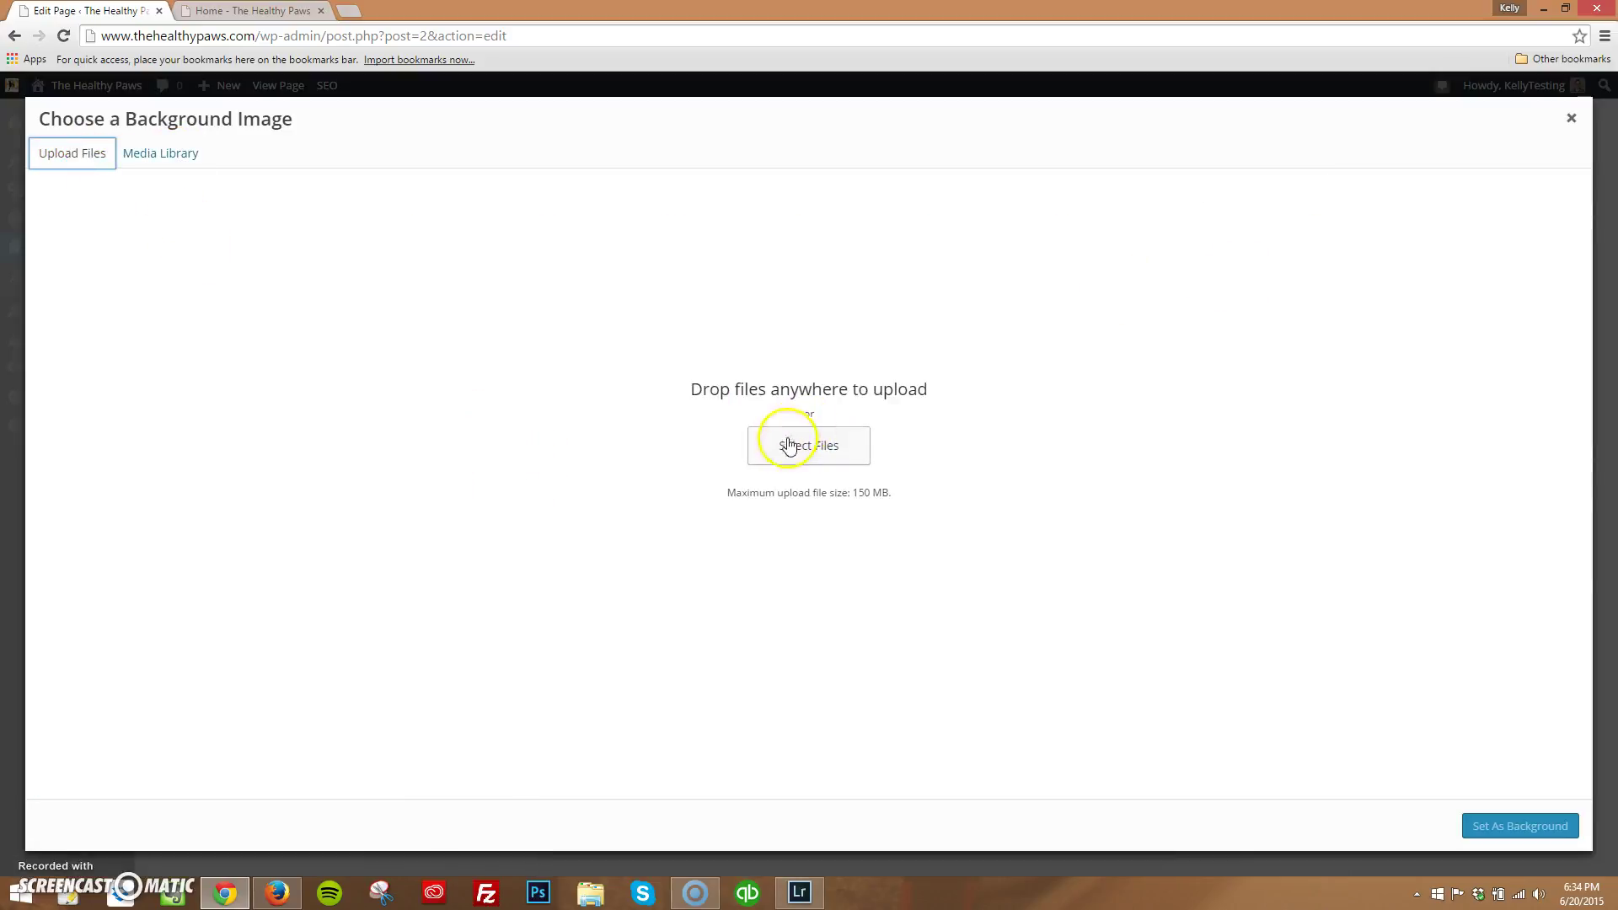
pyautogui.click(1571, 120)
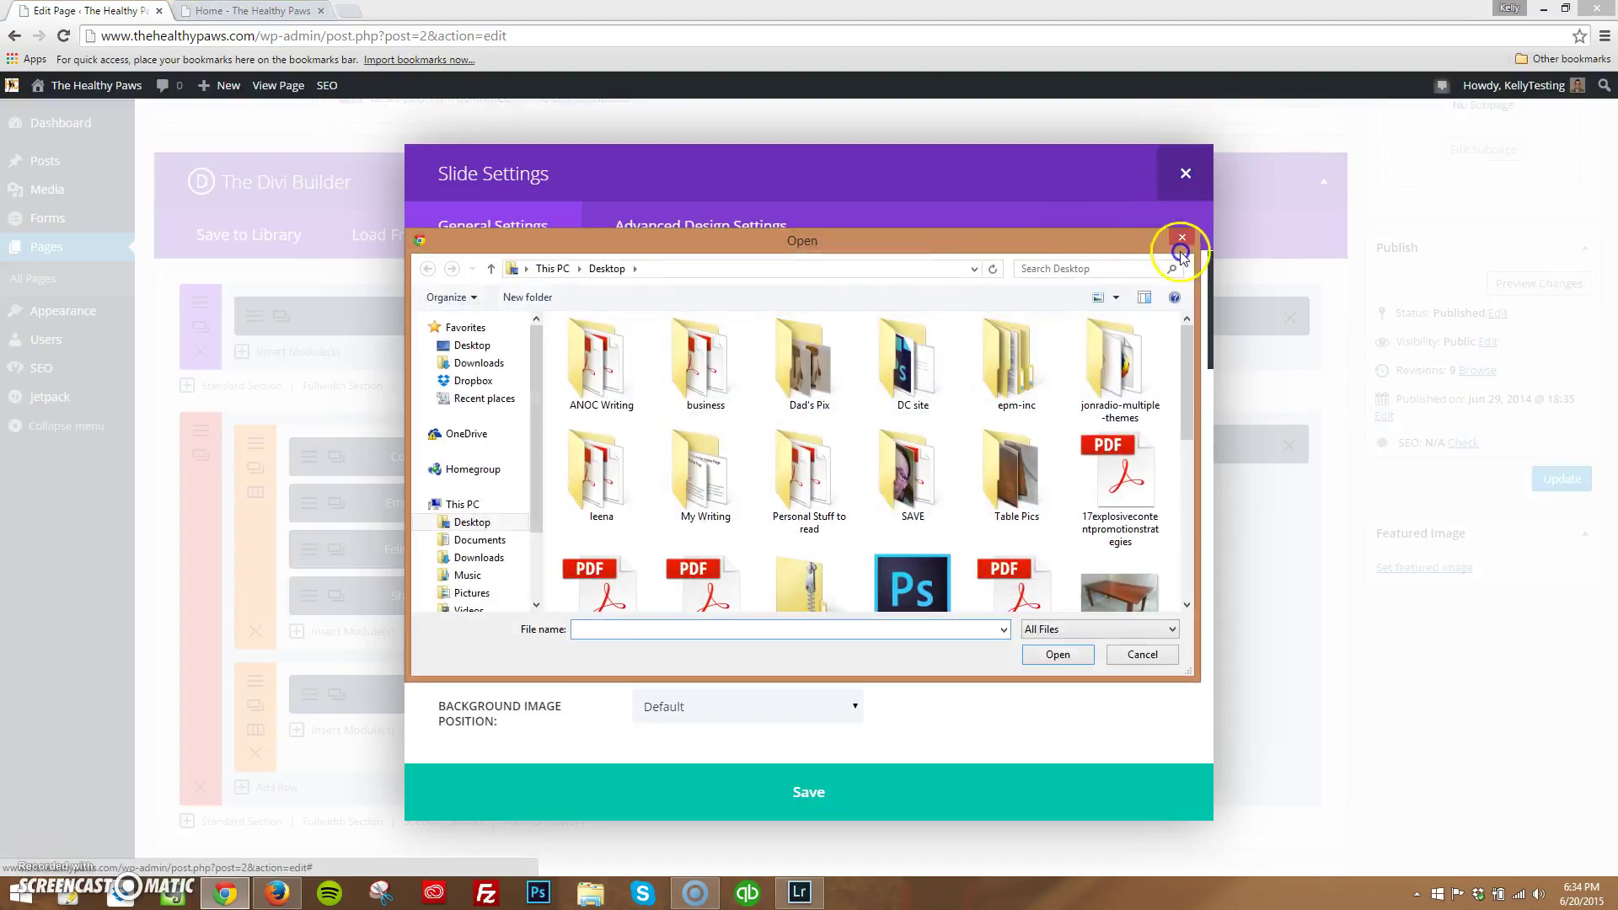
pyautogui.click(1182, 237)
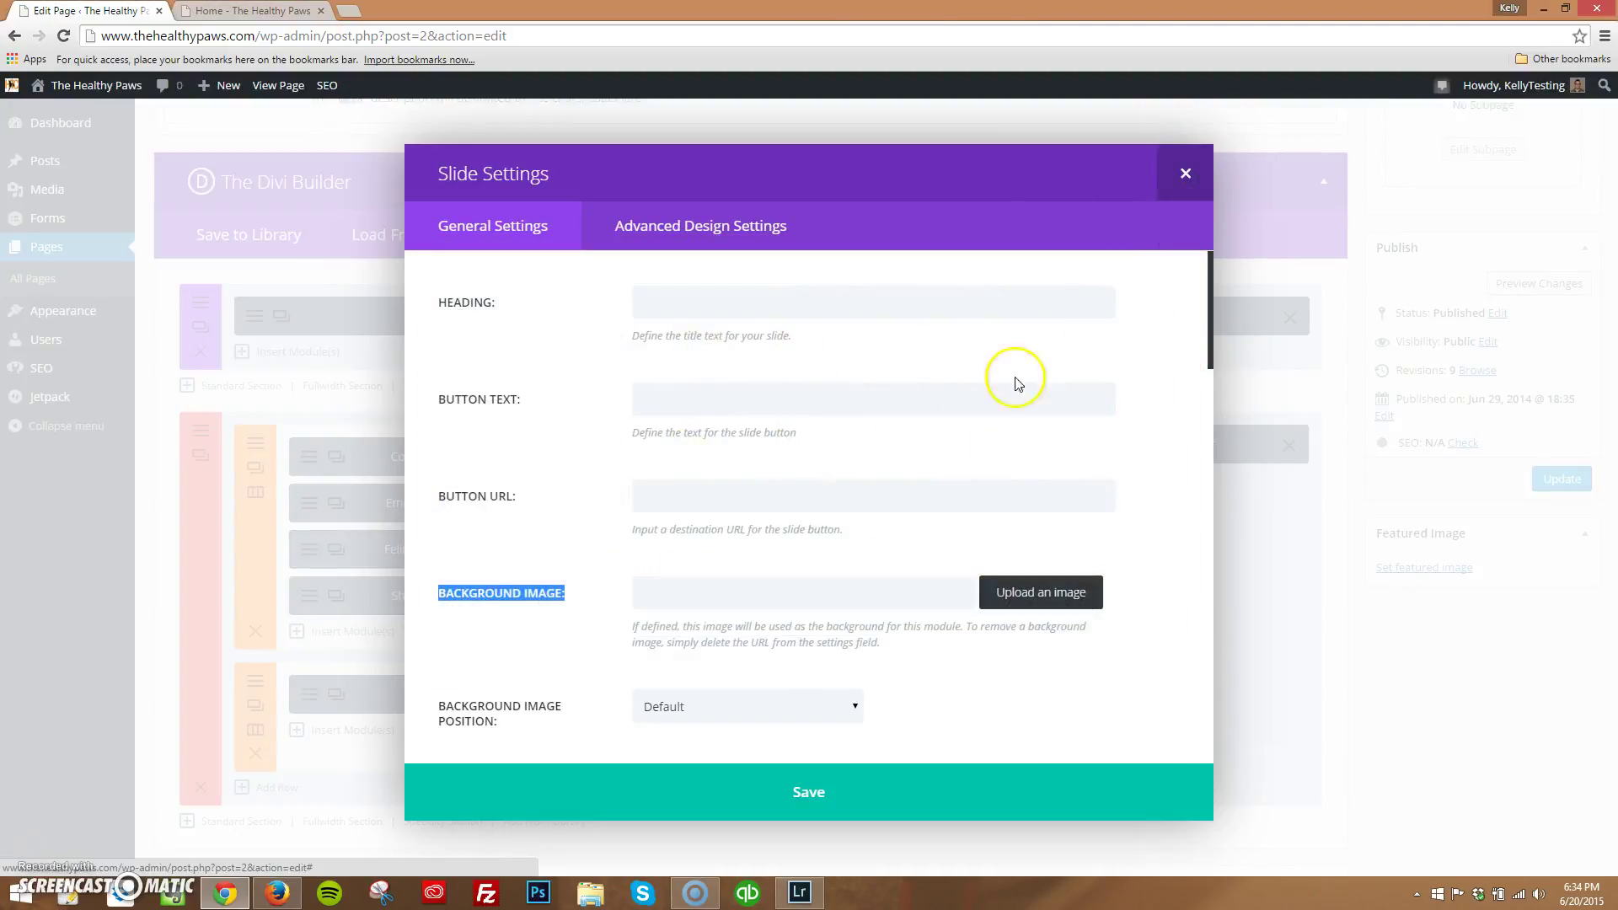
pyautogui.click(1185, 176)
pyautogui.click(1186, 177)
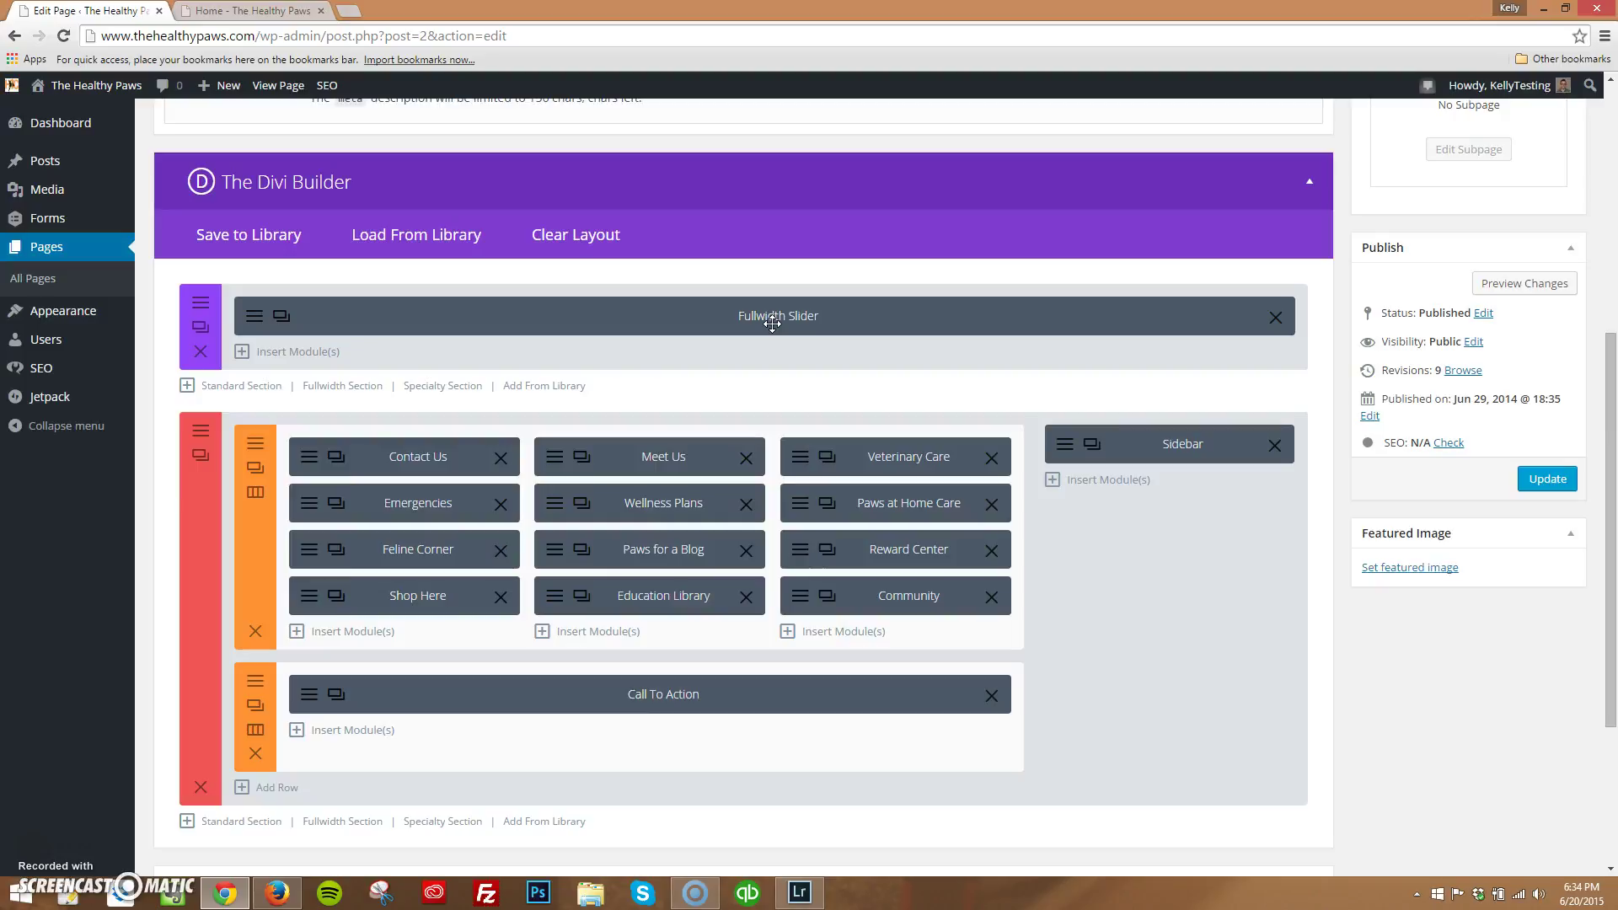
# Compare the image tiles on the live home page with the grid of modules below the slider in the Divi Builder.
pyautogui.scroll(-1, 771, 327)
pyautogui.click(774, 293)
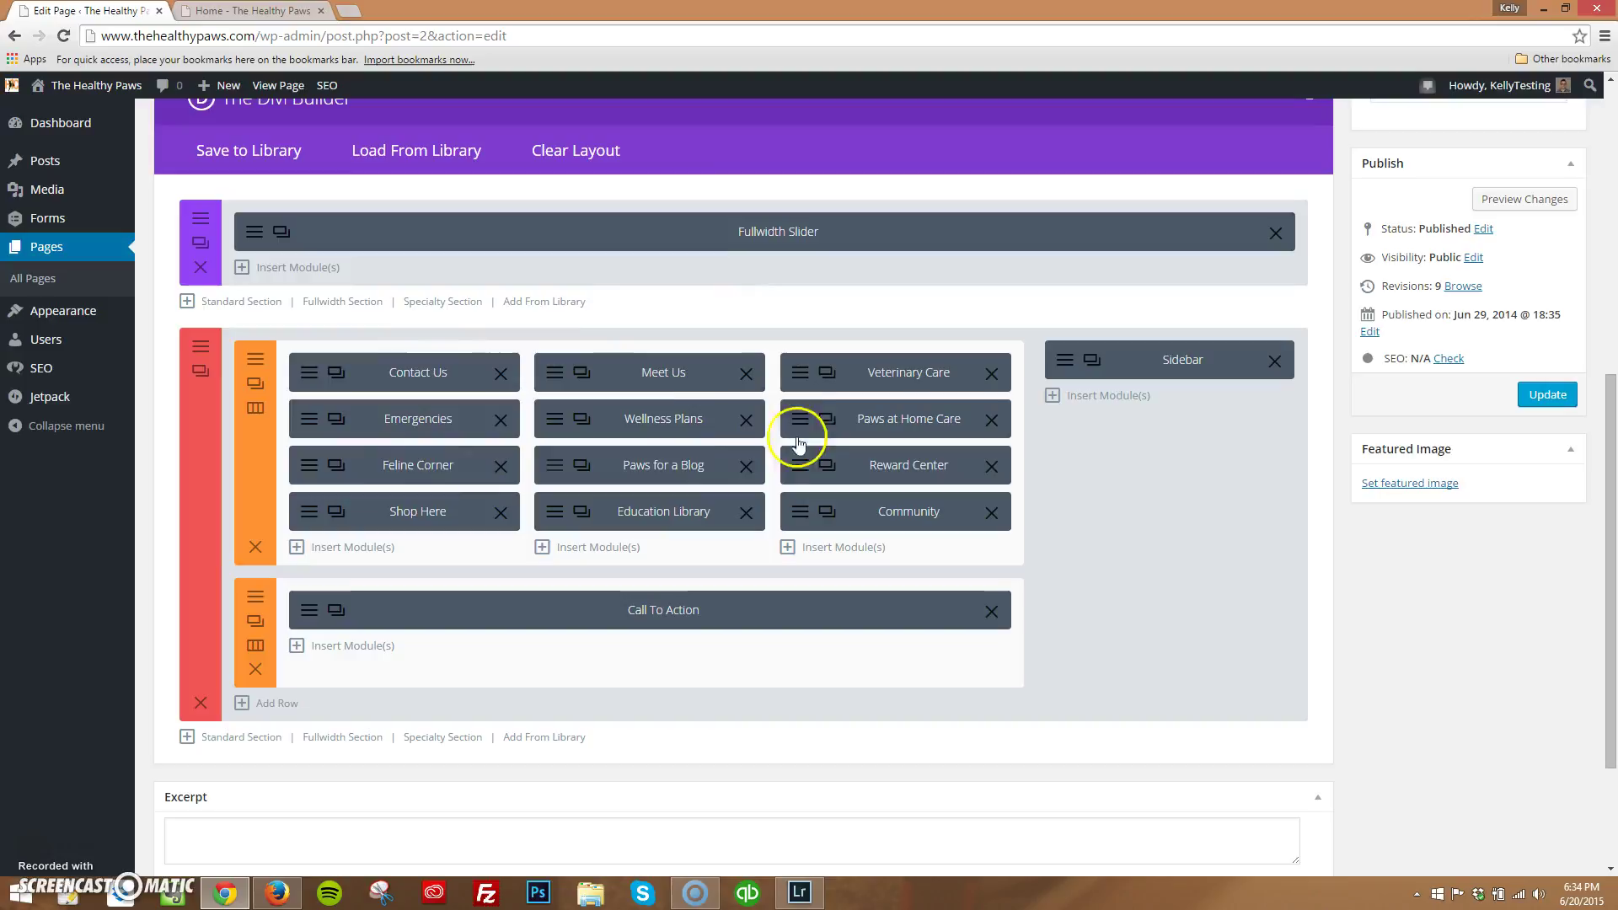
pyautogui.hotkey('ctrl', 'Tab')
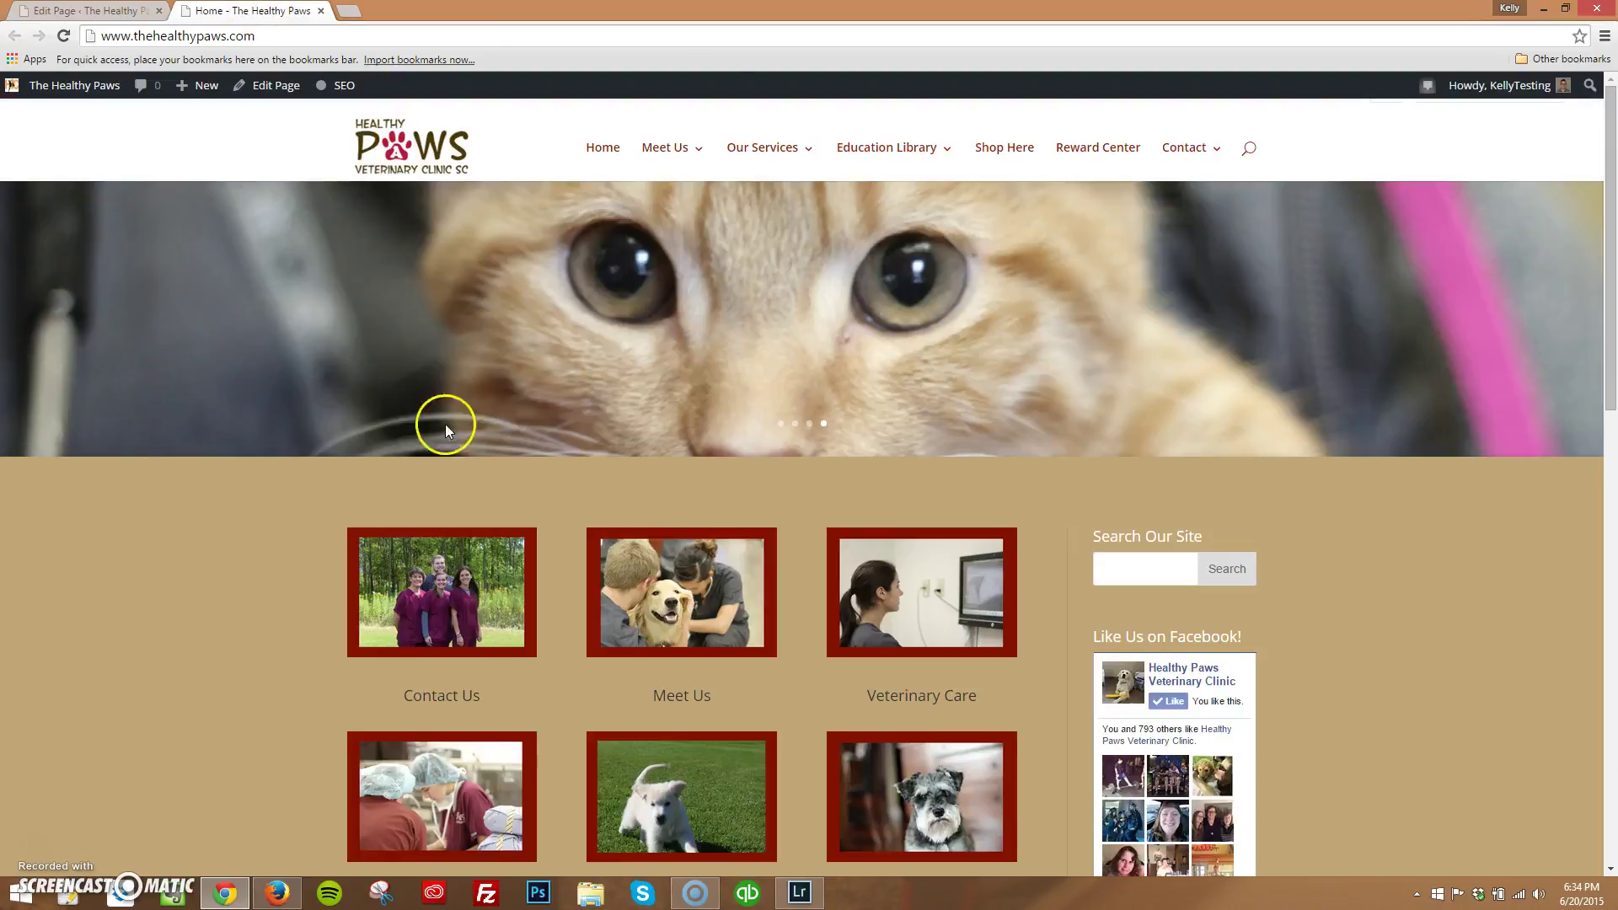
pyautogui.scroll(-3, 379, 506)
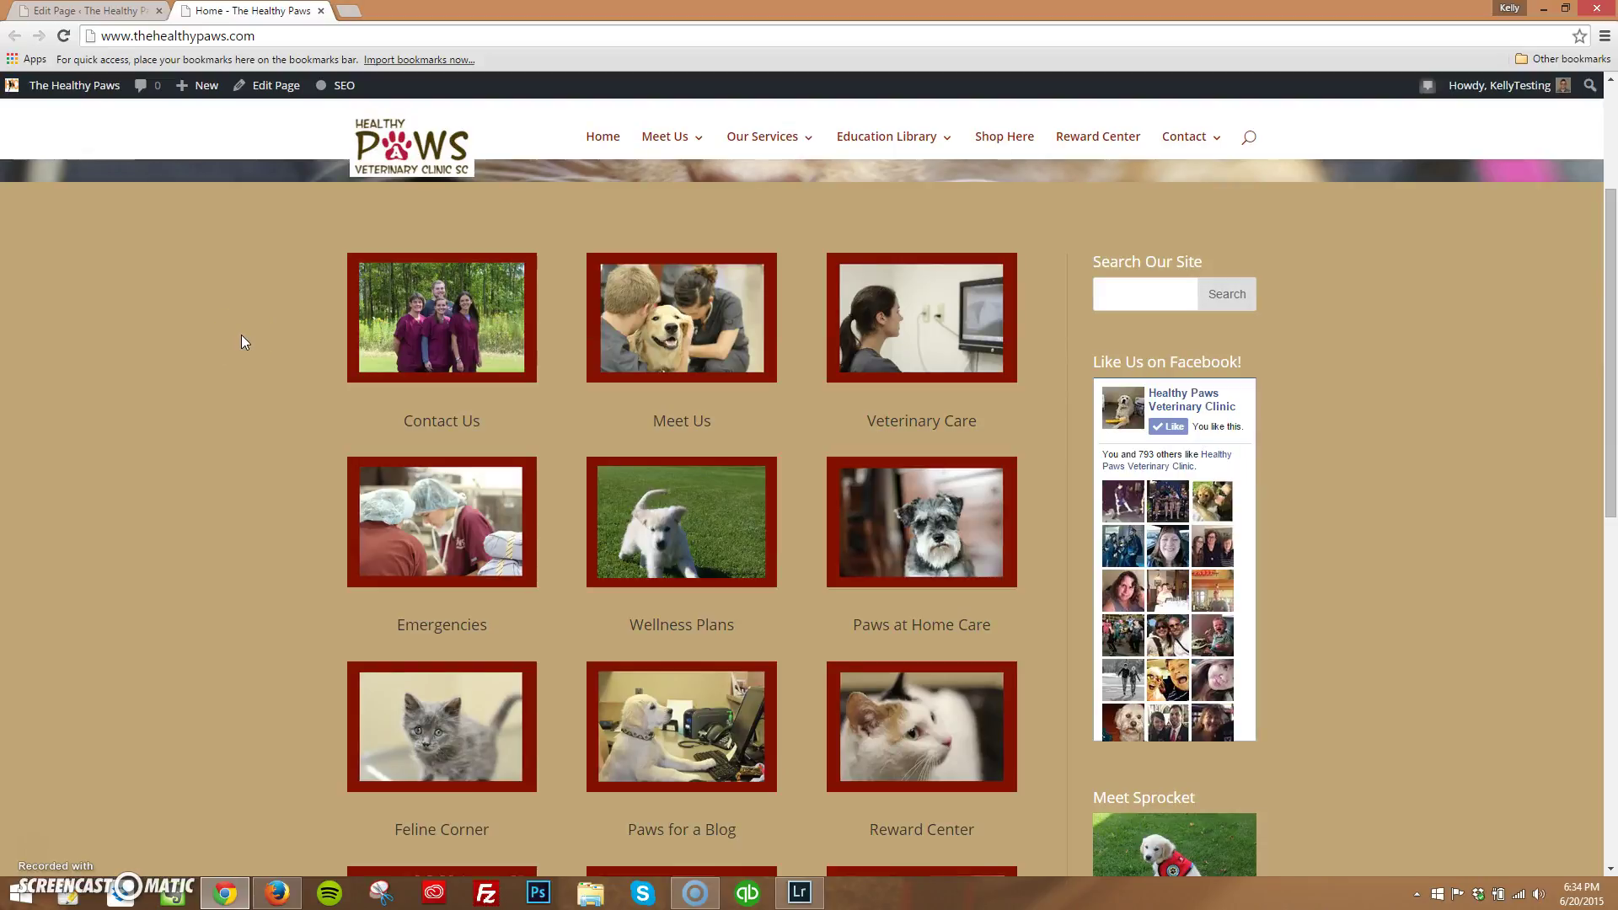
pyautogui.scroll(2, 241, 334)
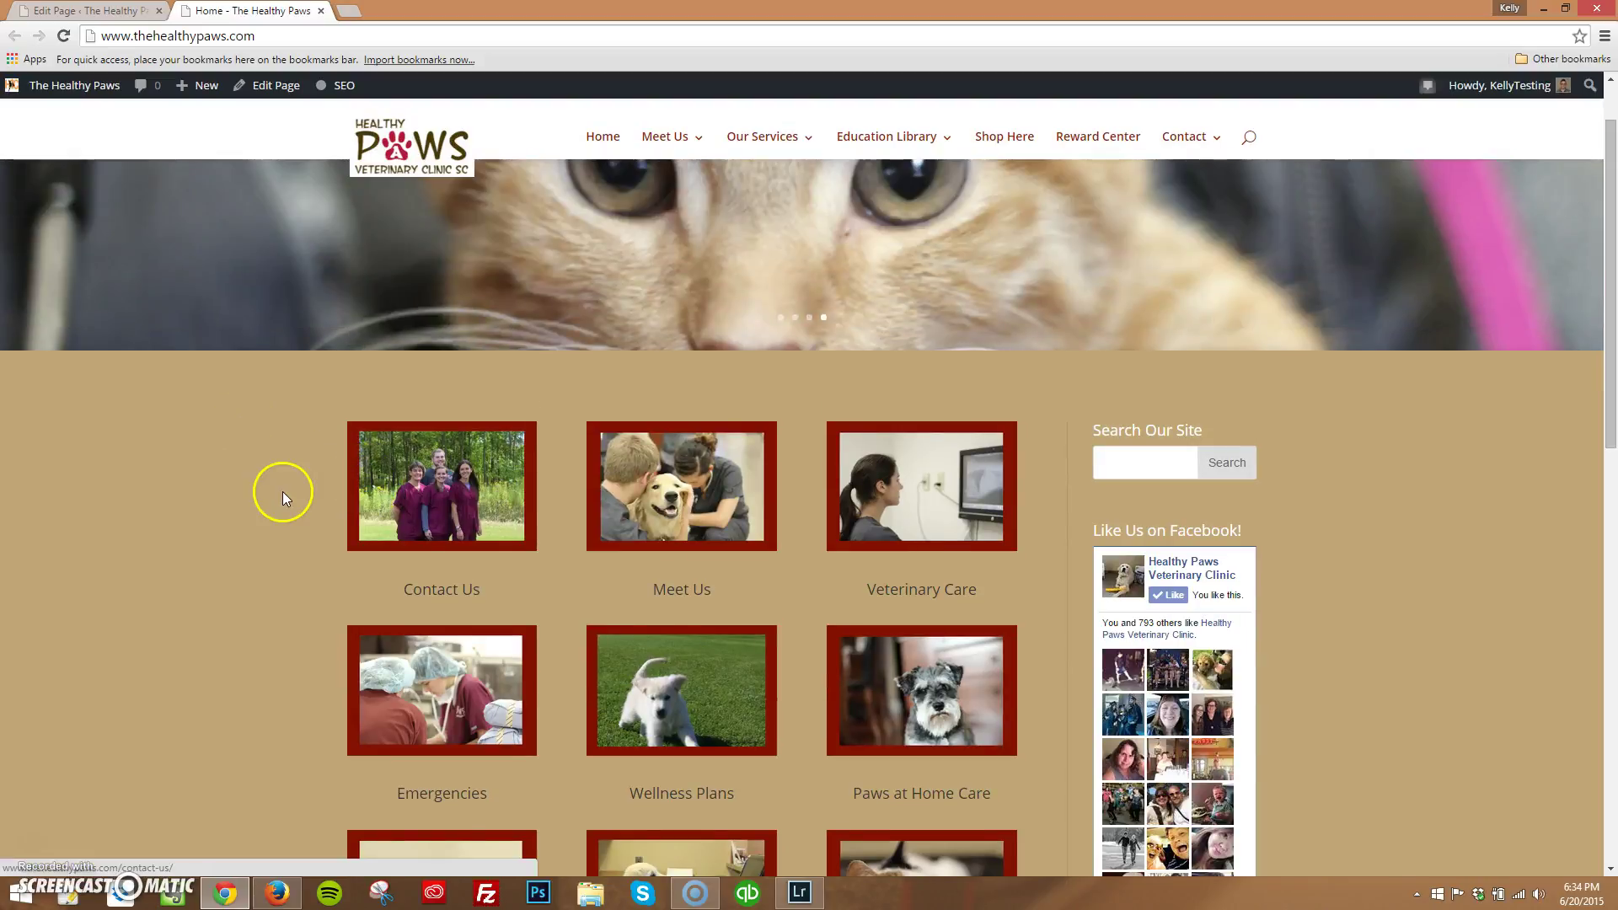
pyautogui.scroll(-5, 279, 493)
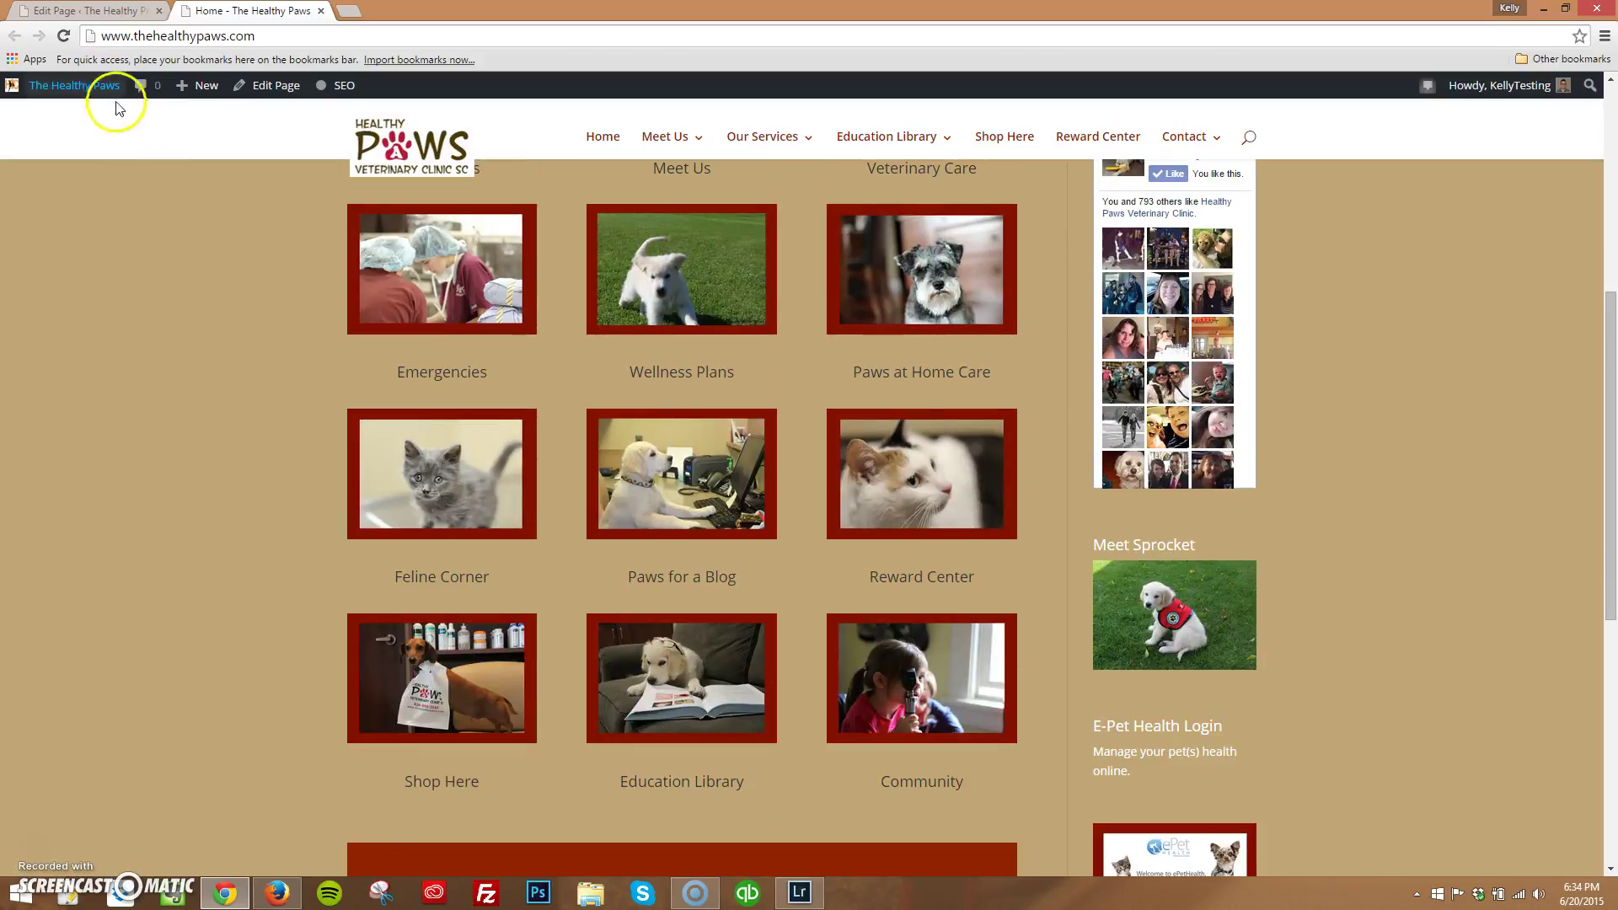
pyautogui.click(108, 12)
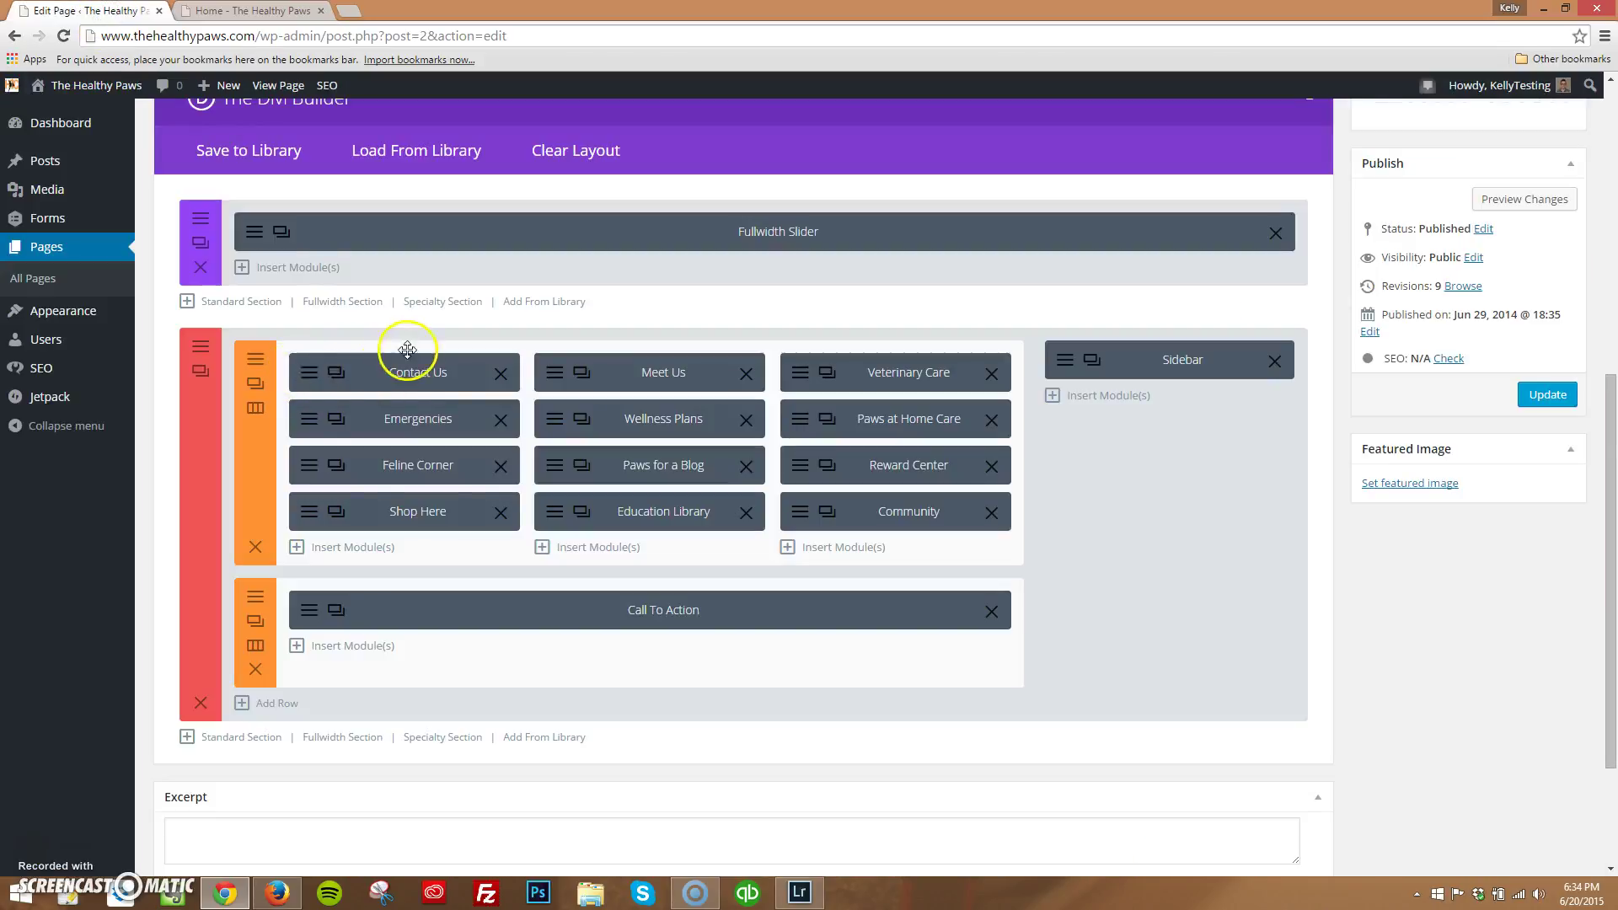
# Check the Contact Us tile on the live home page and open the matching Contact Us module's settings in the editor.
pyautogui.hotkey('ctrl', 'Tab')
pyautogui.scroll(4, 325, 473)
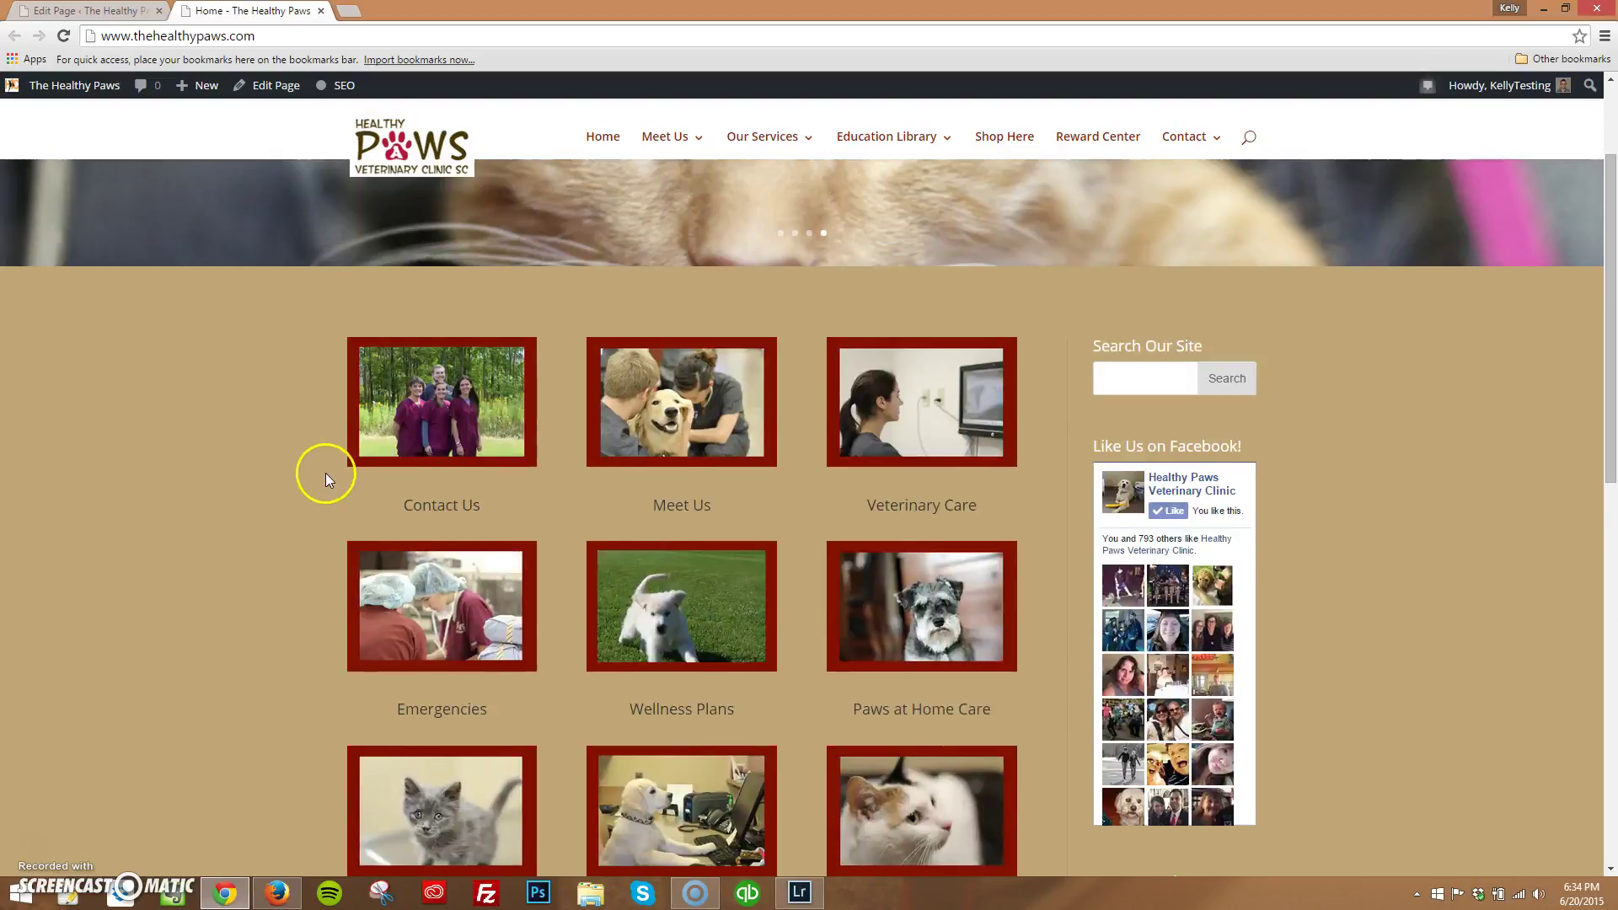
pyautogui.hotkey('ctrl', 'Tab')
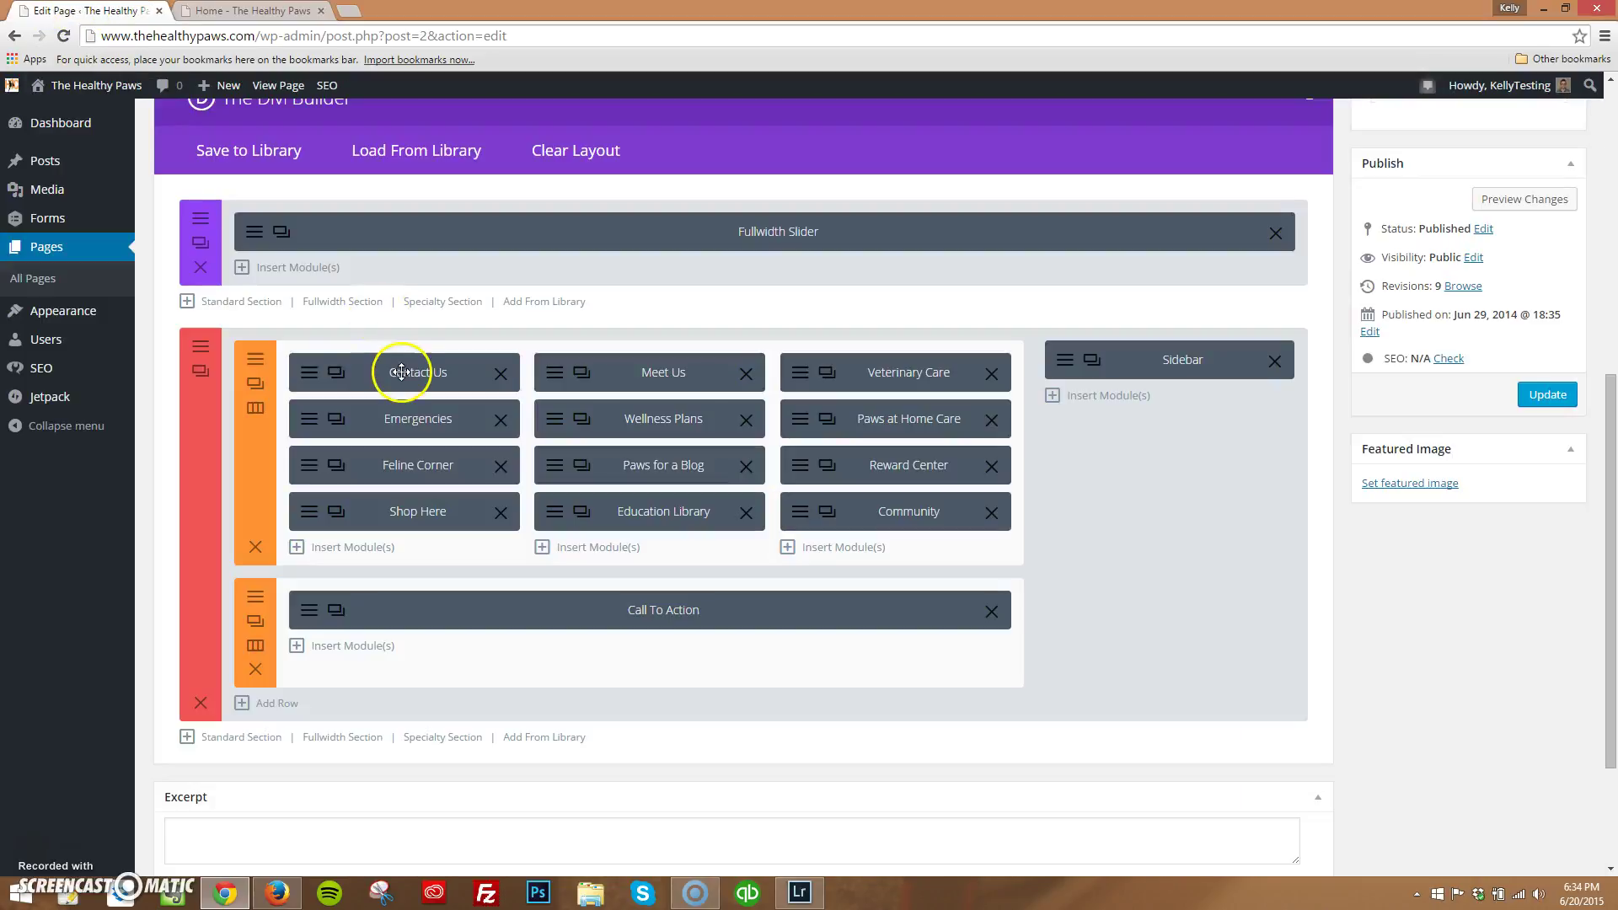
pyautogui.click(310, 375)
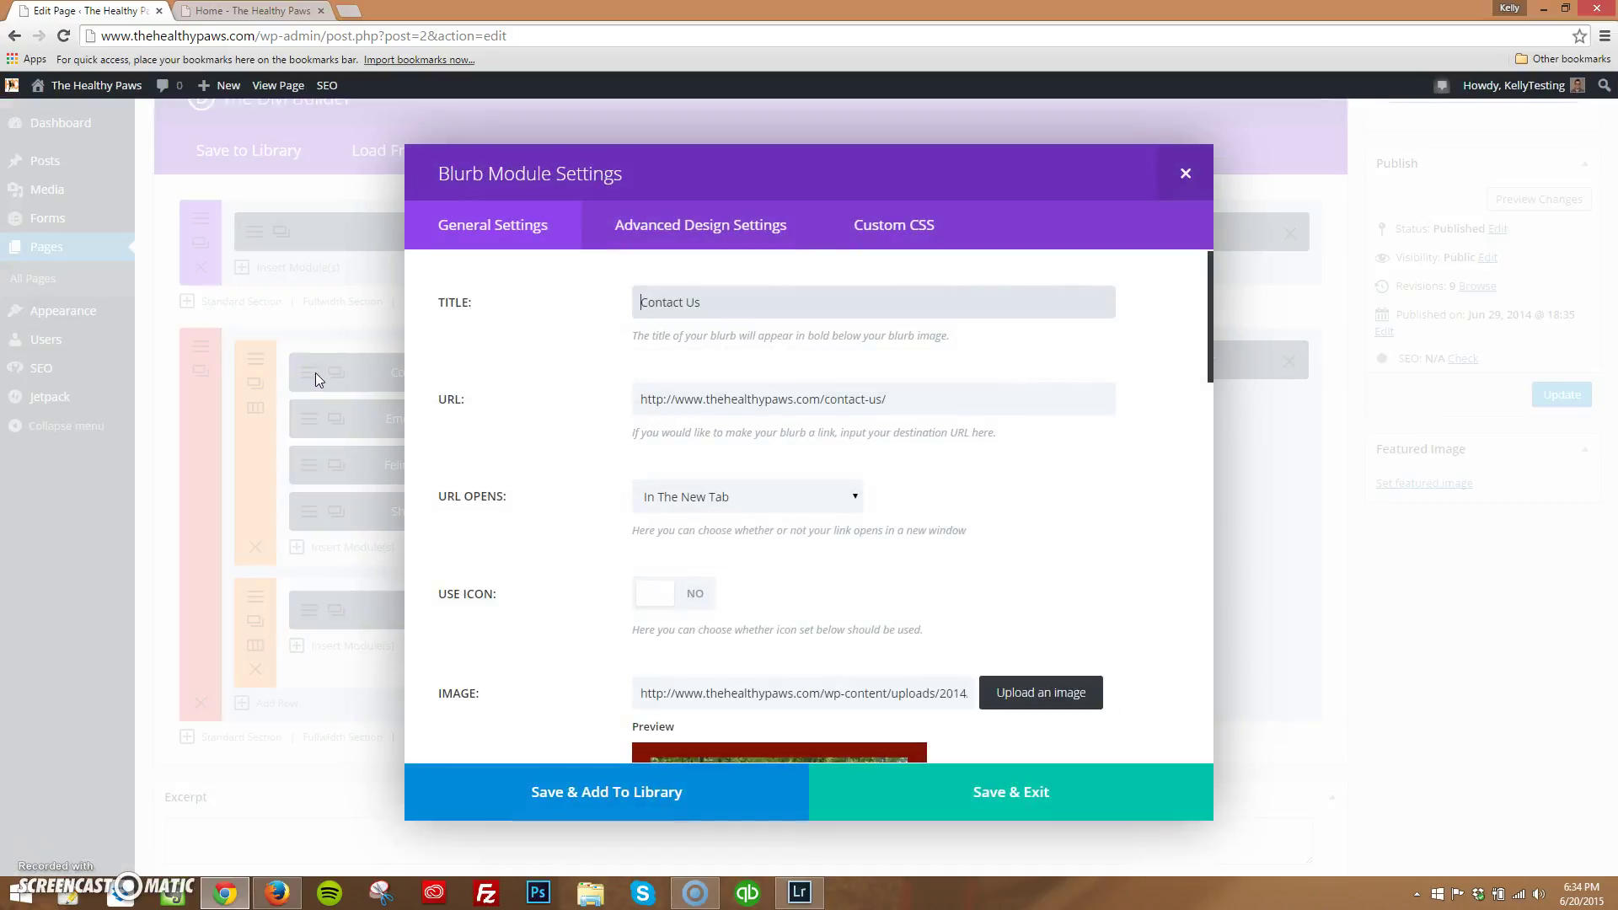
# Look through the Contact Us blurb settings and compare its title field with the tile's caption on the live home page.
pyautogui.scroll(-10, 506, 518)
pyautogui.scroll(4, 514, 518)
pyautogui.scroll(6, 513, 523)
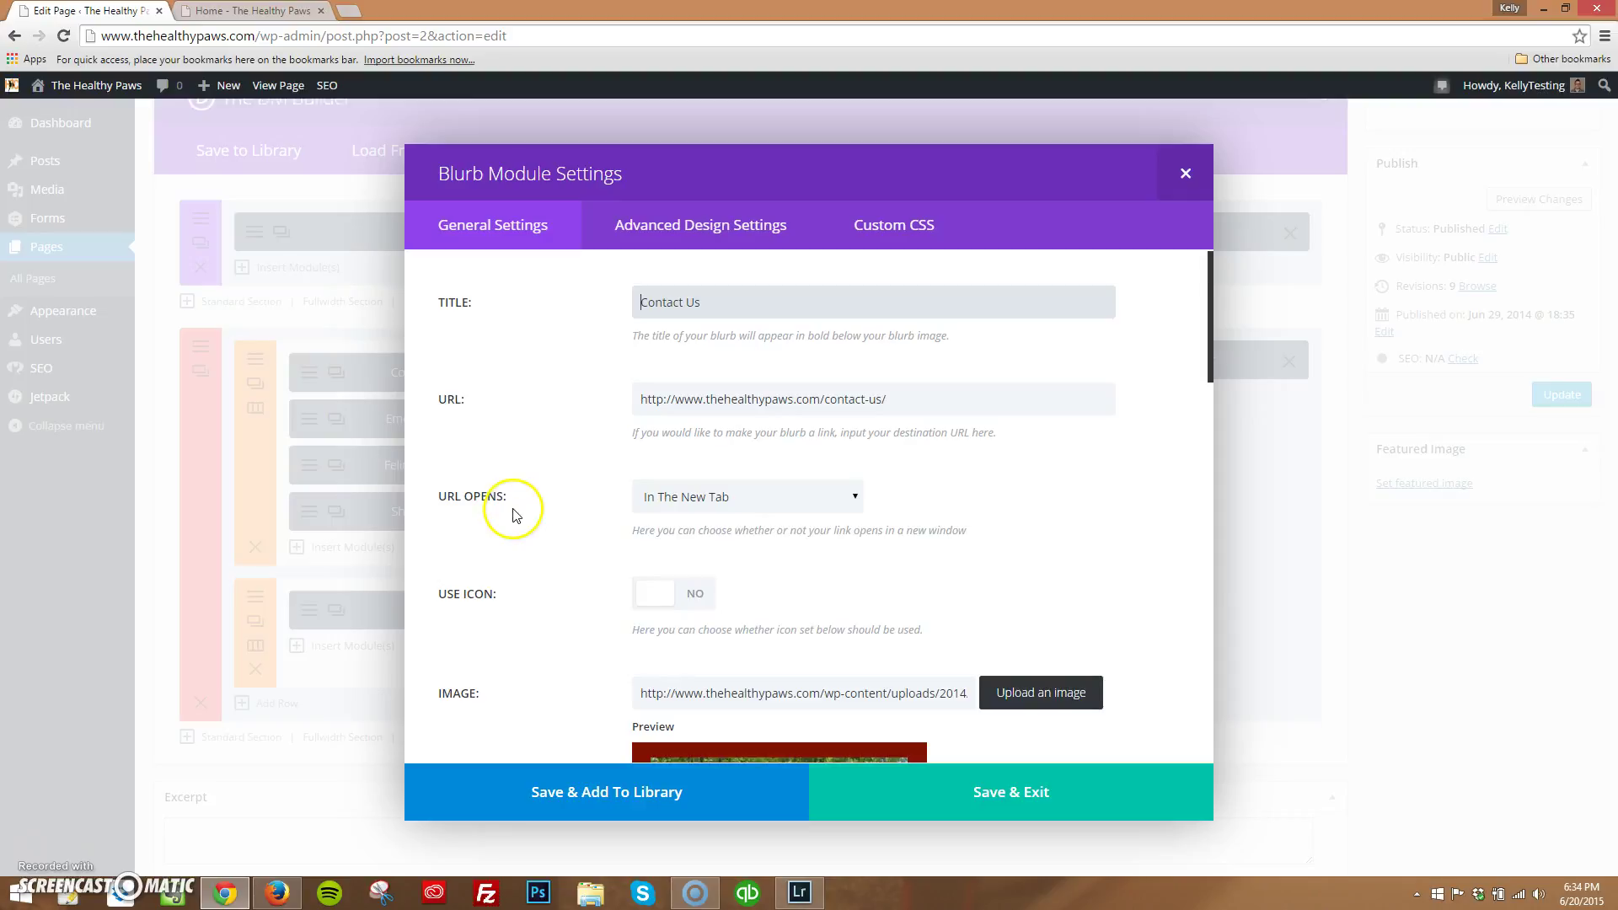
pyautogui.doubleClick(462, 305)
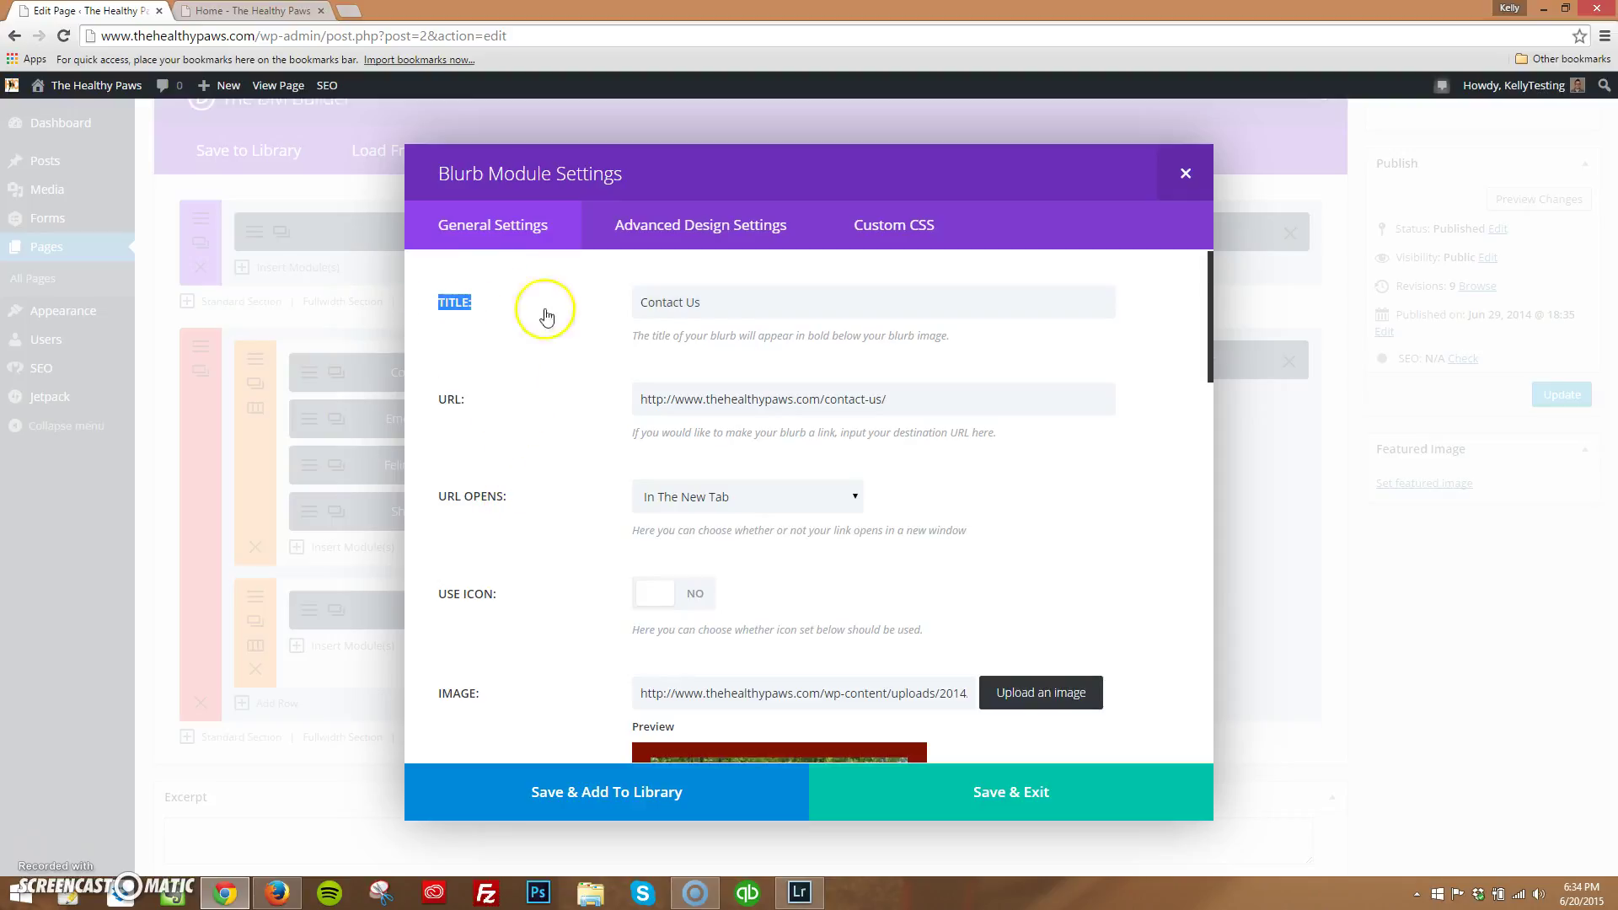
pyautogui.moveTo(705, 307); pyautogui.dragTo(618, 312)
pyautogui.hotkey('ctrl', 'Tab')
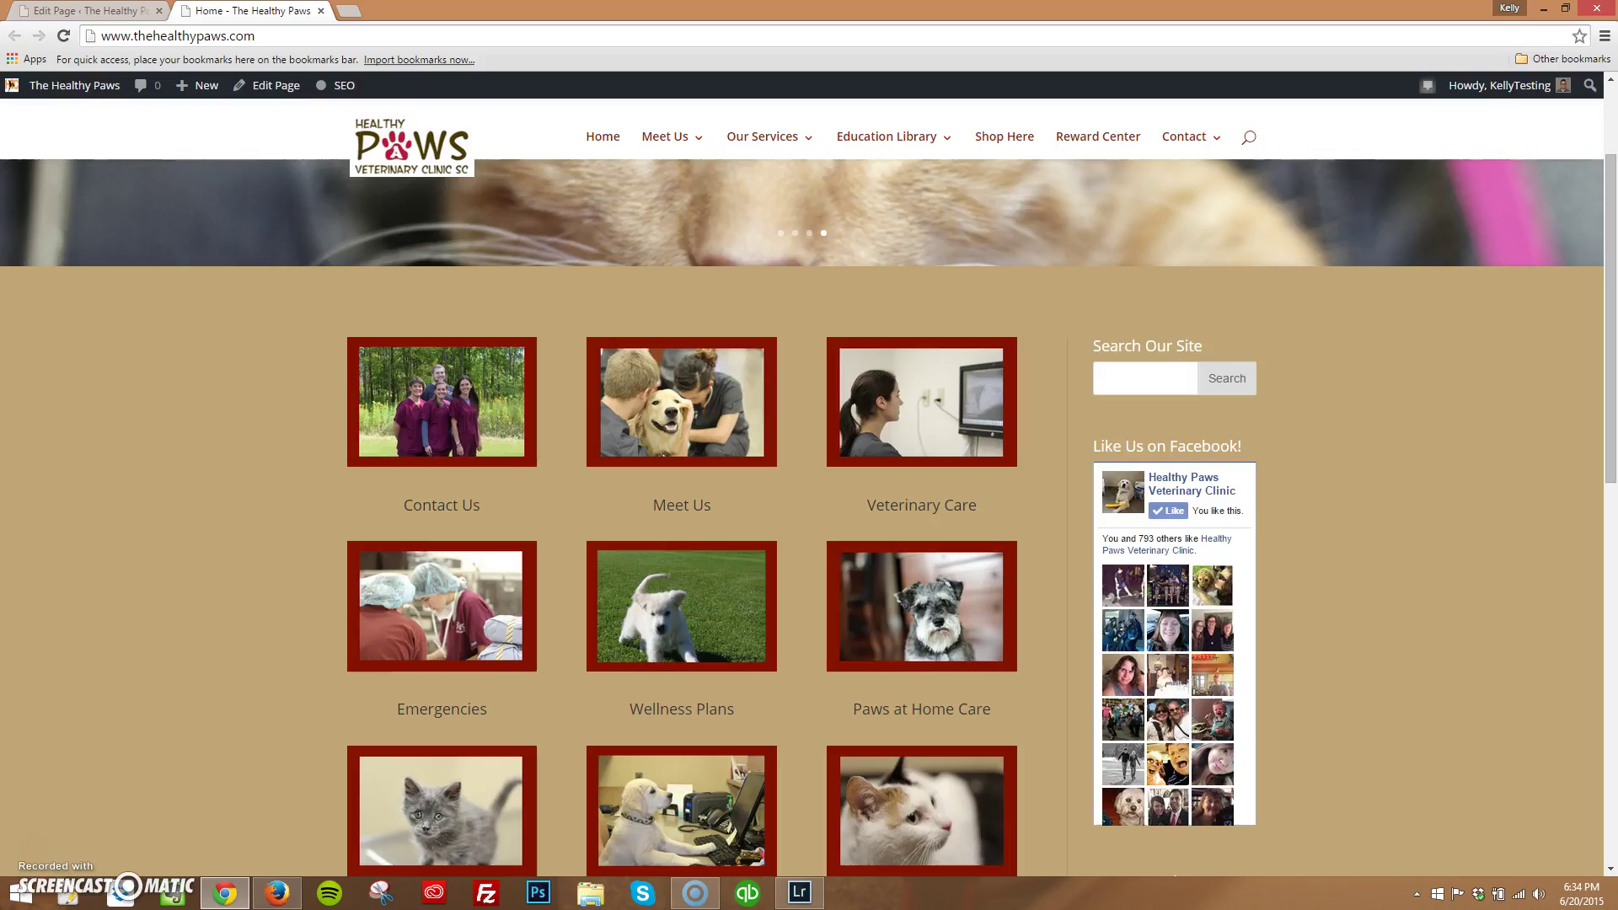
pyautogui.moveTo(485, 506); pyautogui.dragTo(411, 512)
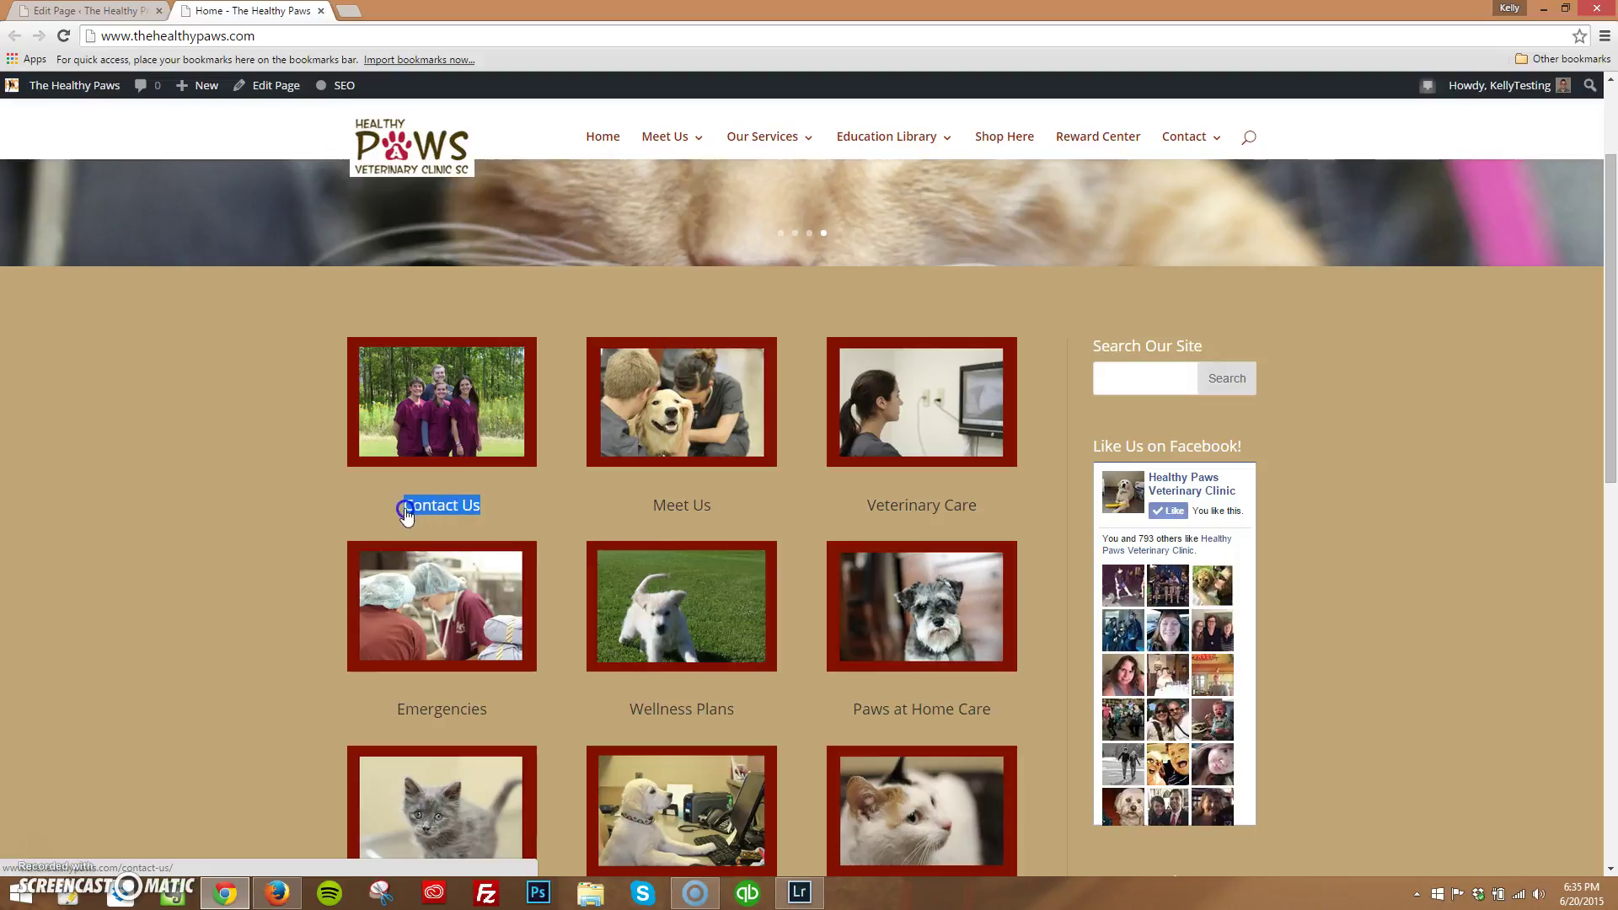
pyautogui.hotkey('ctrl', 'Tab')
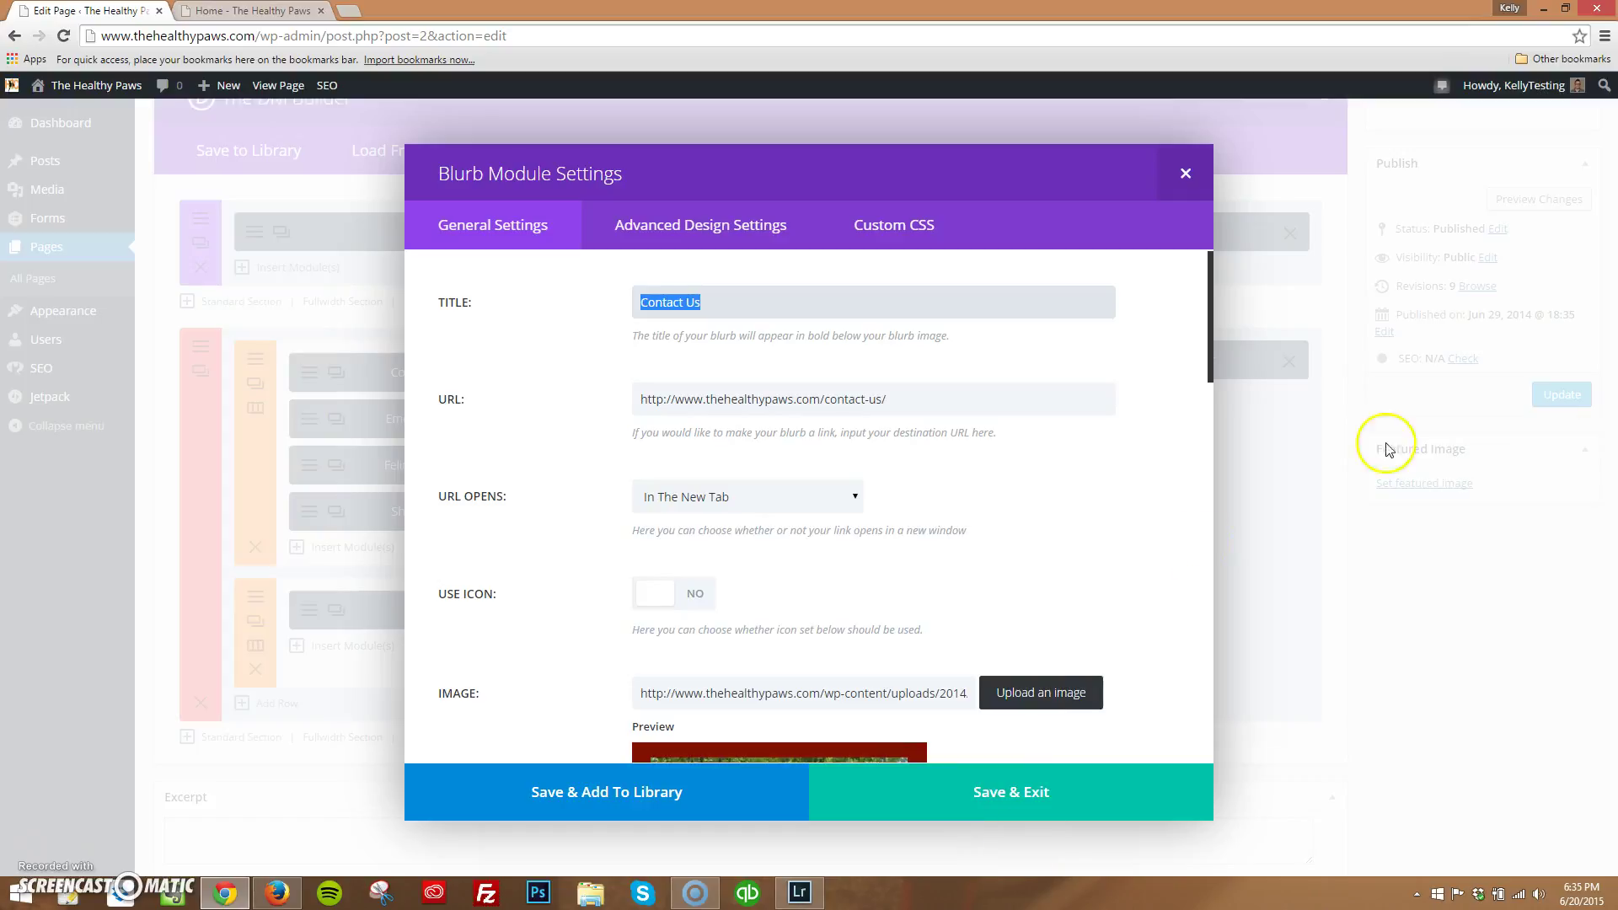
pyautogui.click(278, 11)
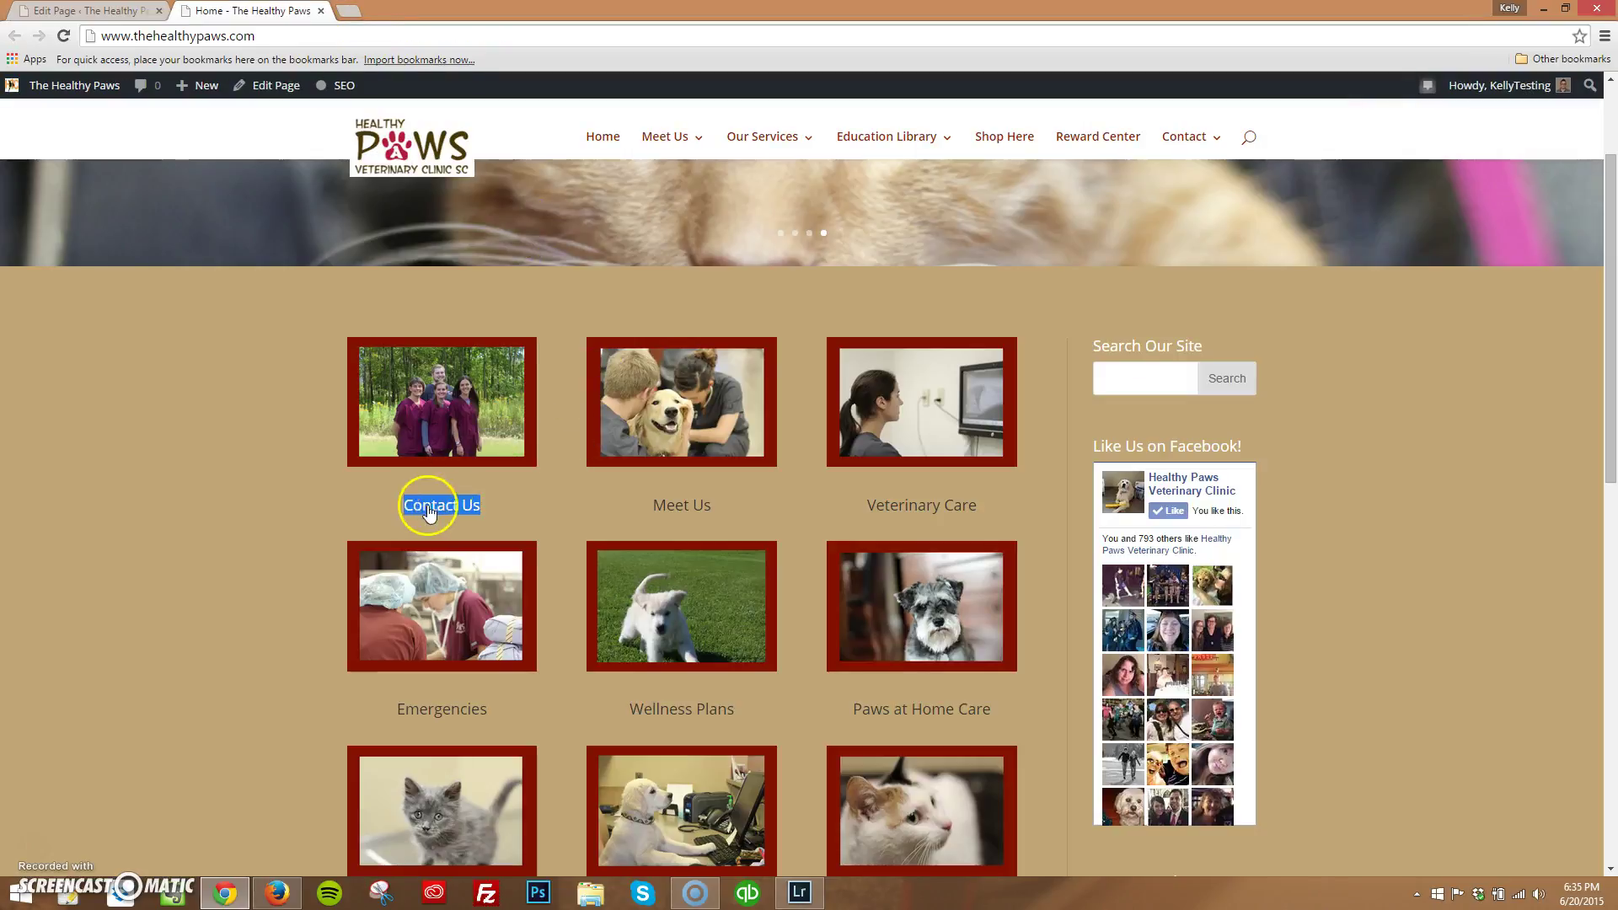
pyautogui.hotkey('ctrl', 'Tab')
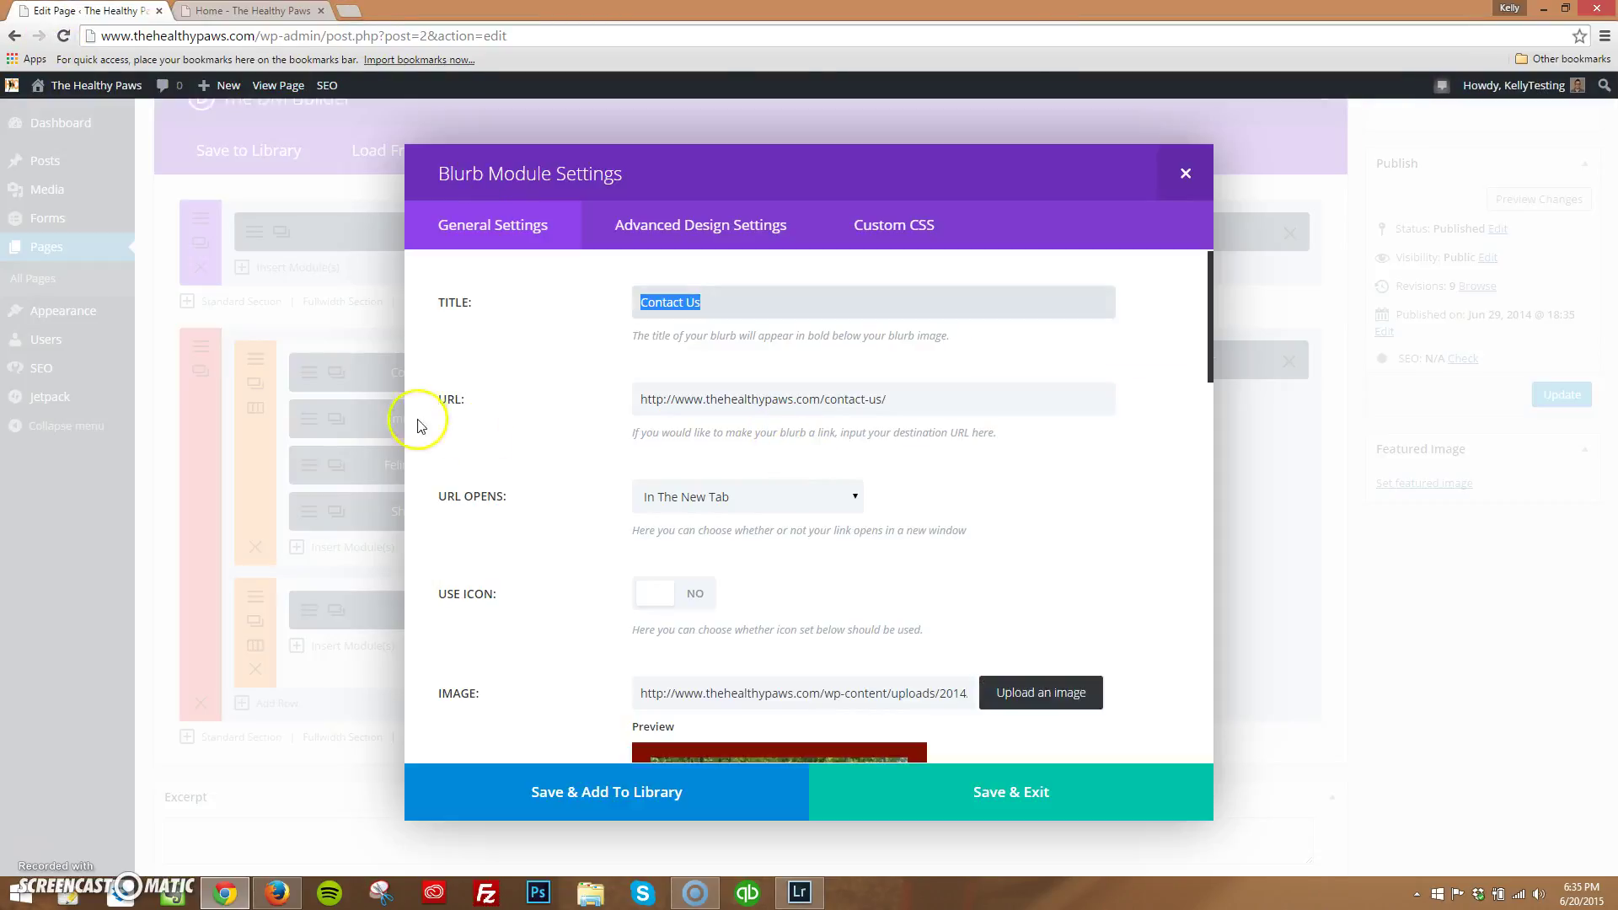
# Examine the blurb's URL, test the link by opening the live Contact Us tile, and close the contact page.
pyautogui.click(465, 403)
pyautogui.moveTo(891, 399); pyautogui.dragTo(624, 389)
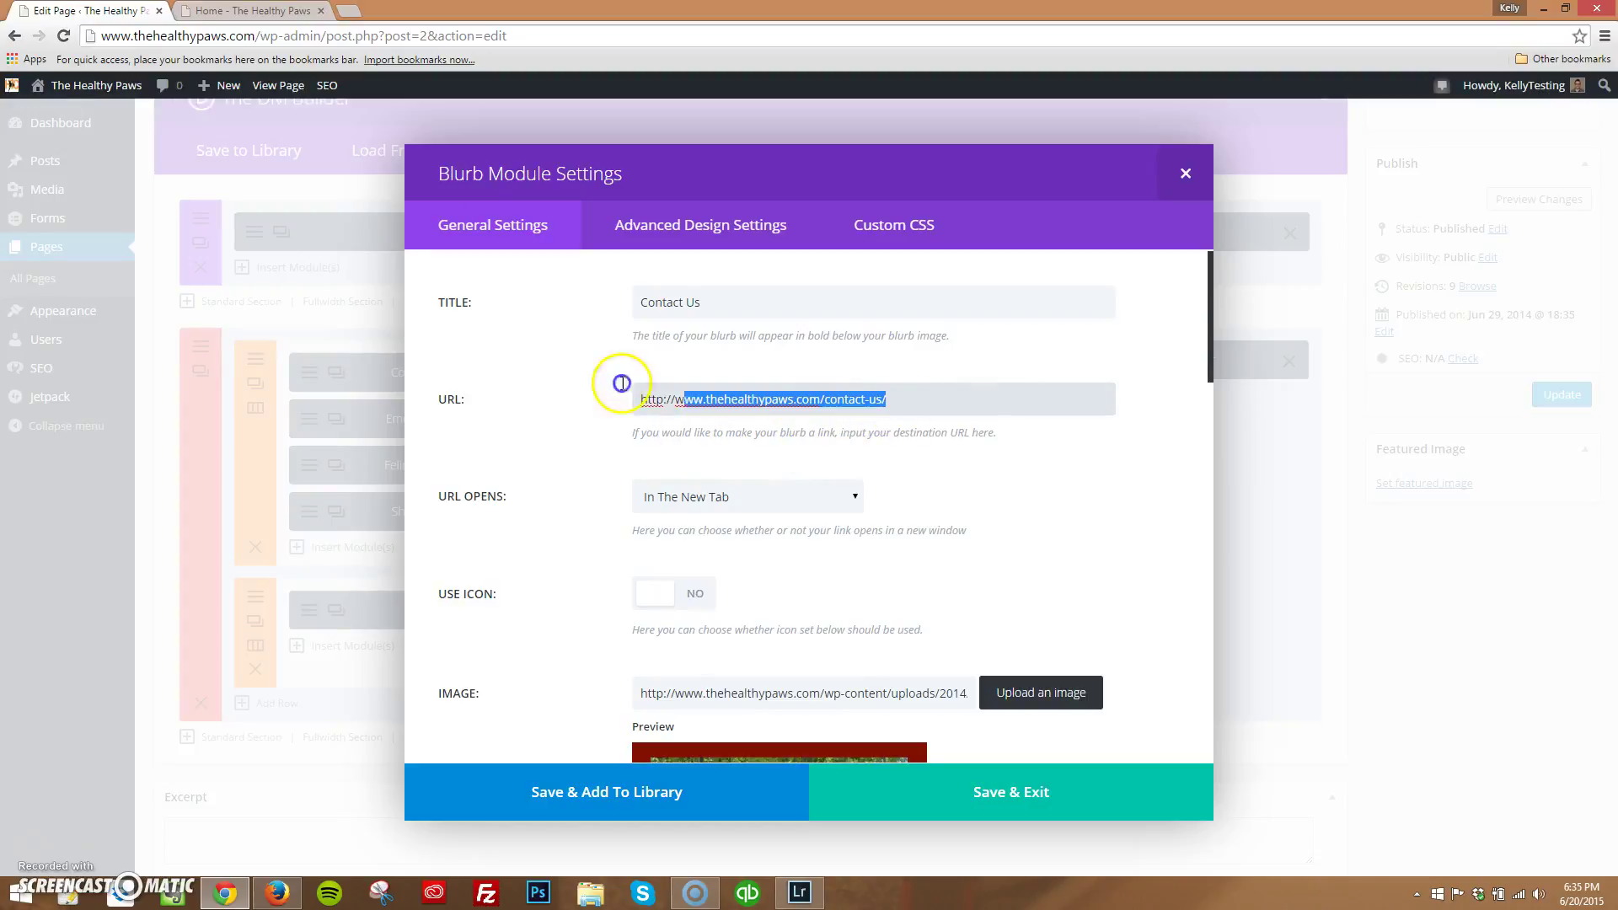
pyautogui.hotkey('ctrl', 'Tab')
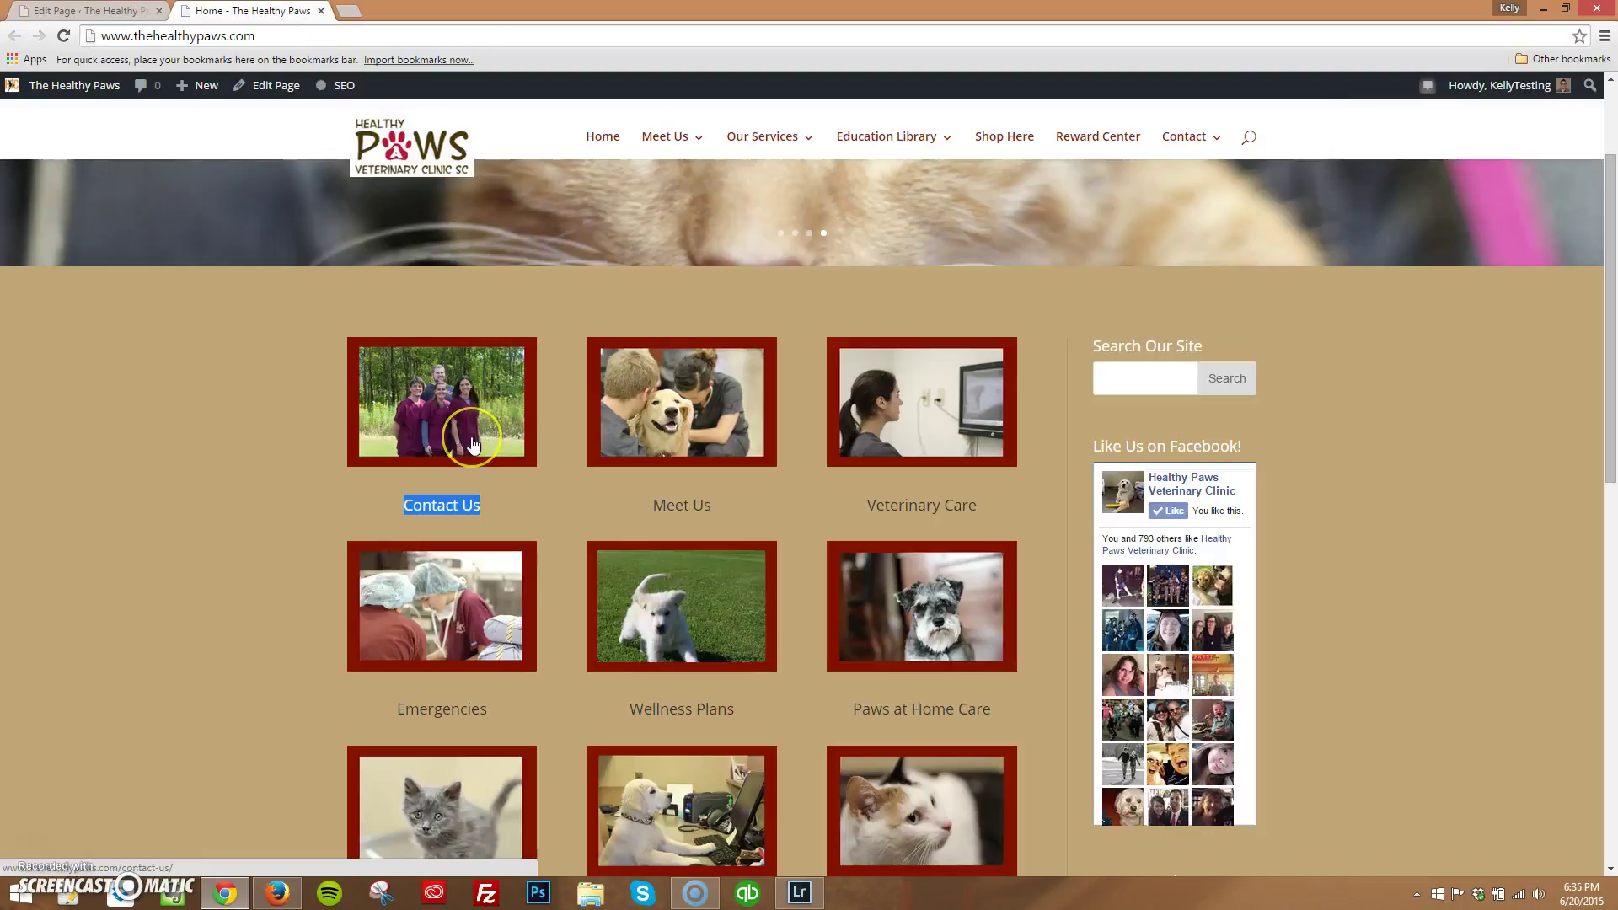
pyautogui.click(407, 436)
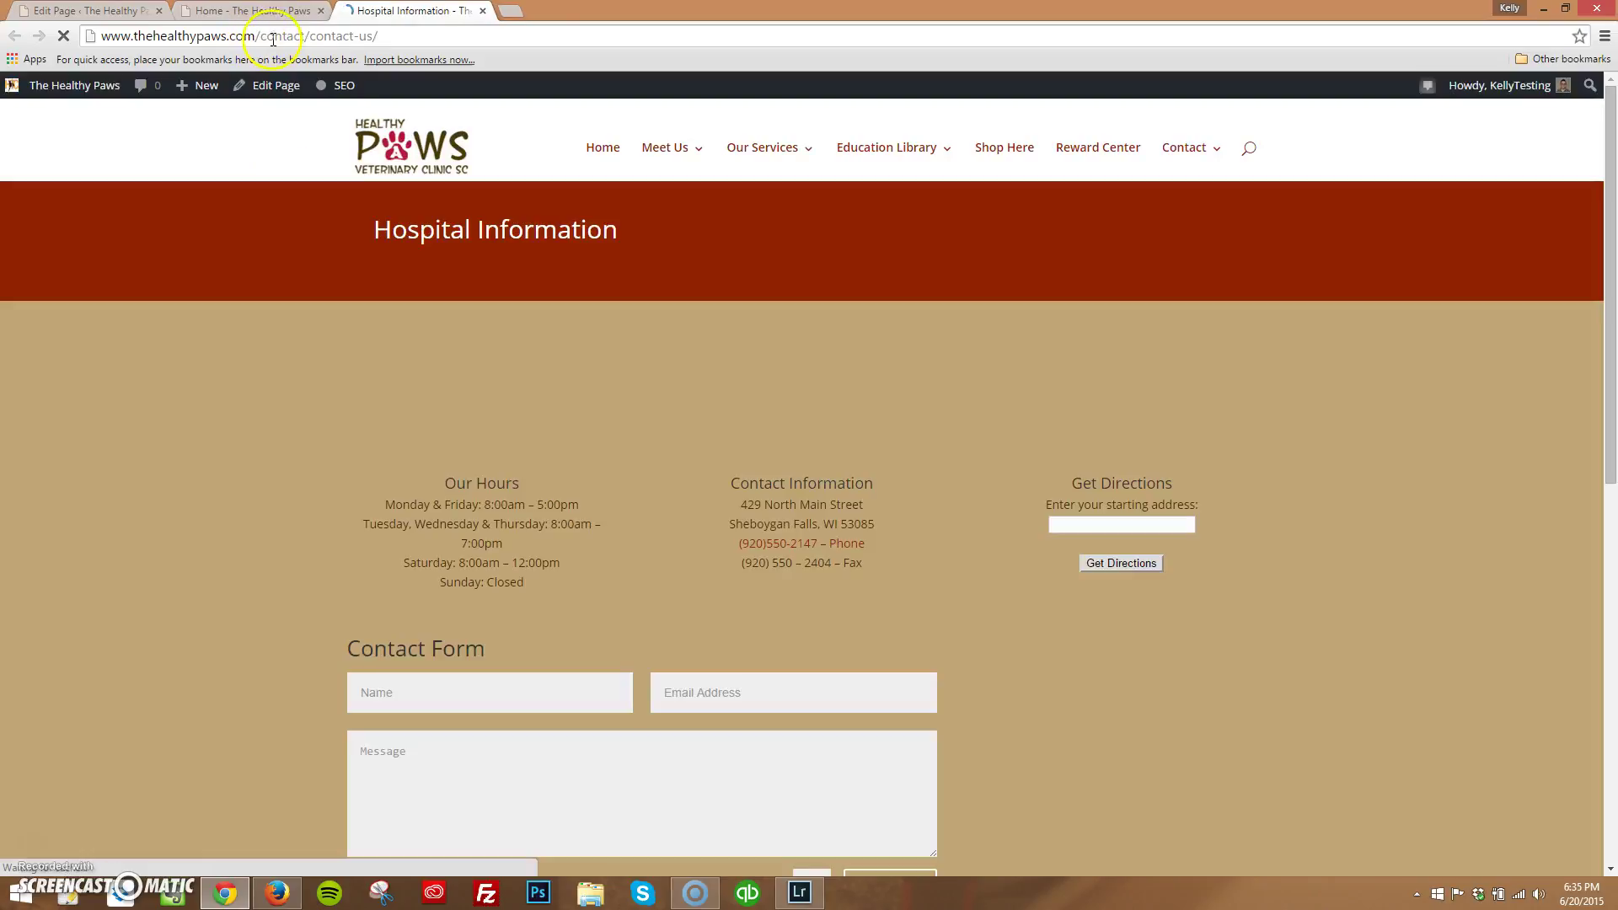
pyautogui.click(480, 18)
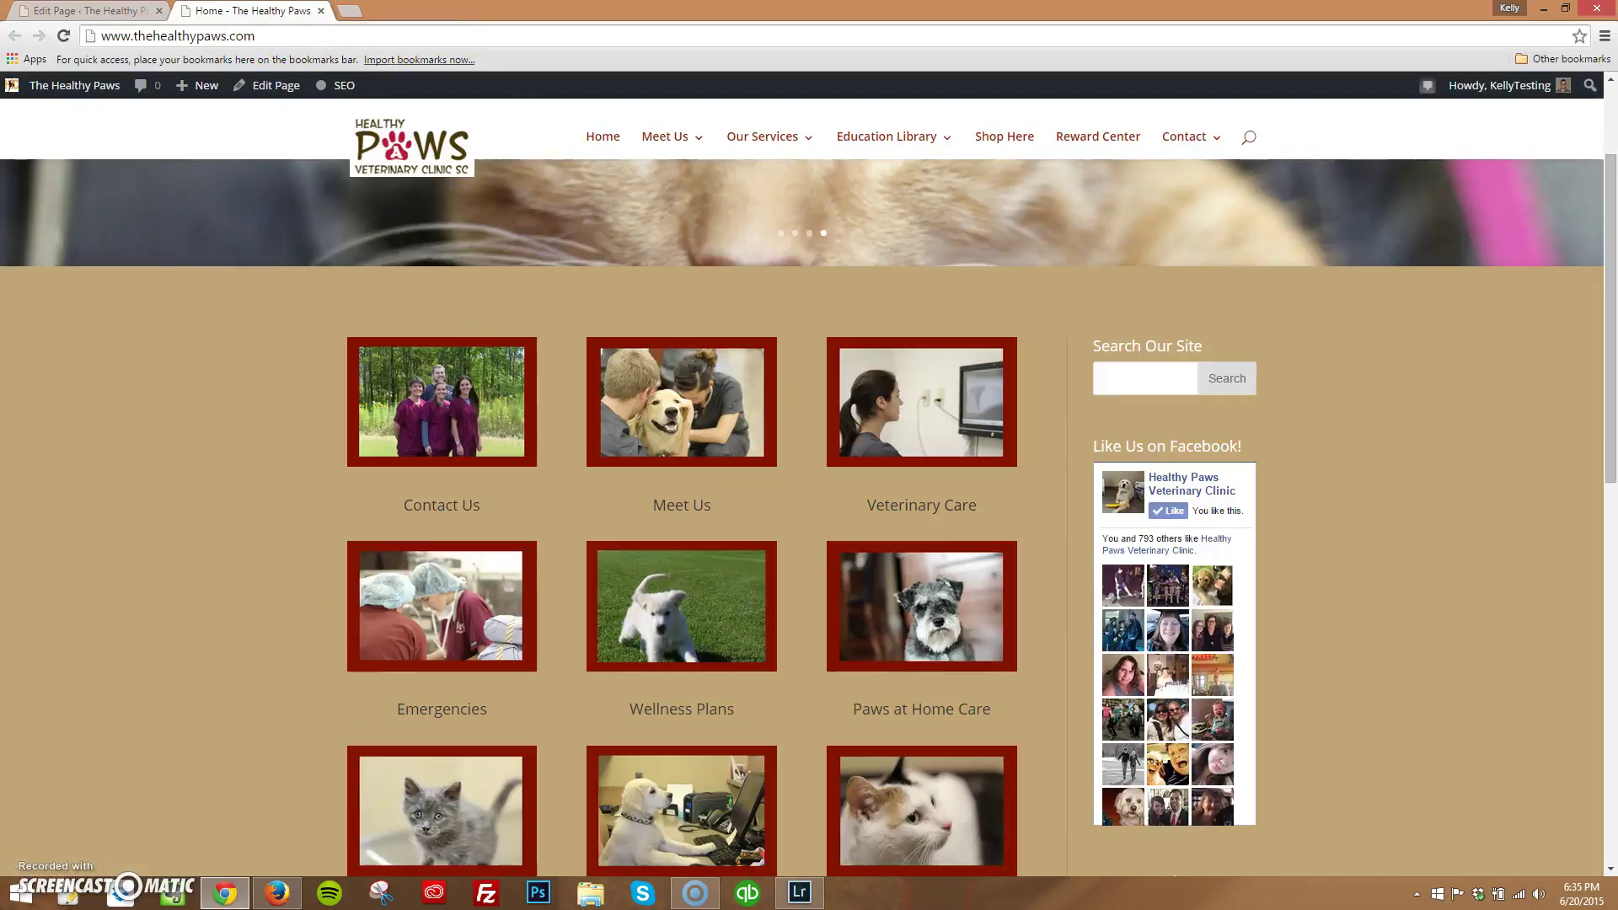
# Return to the Contact Us blurb settings and set its URL to open in the same window.
pyautogui.click(101, 12)
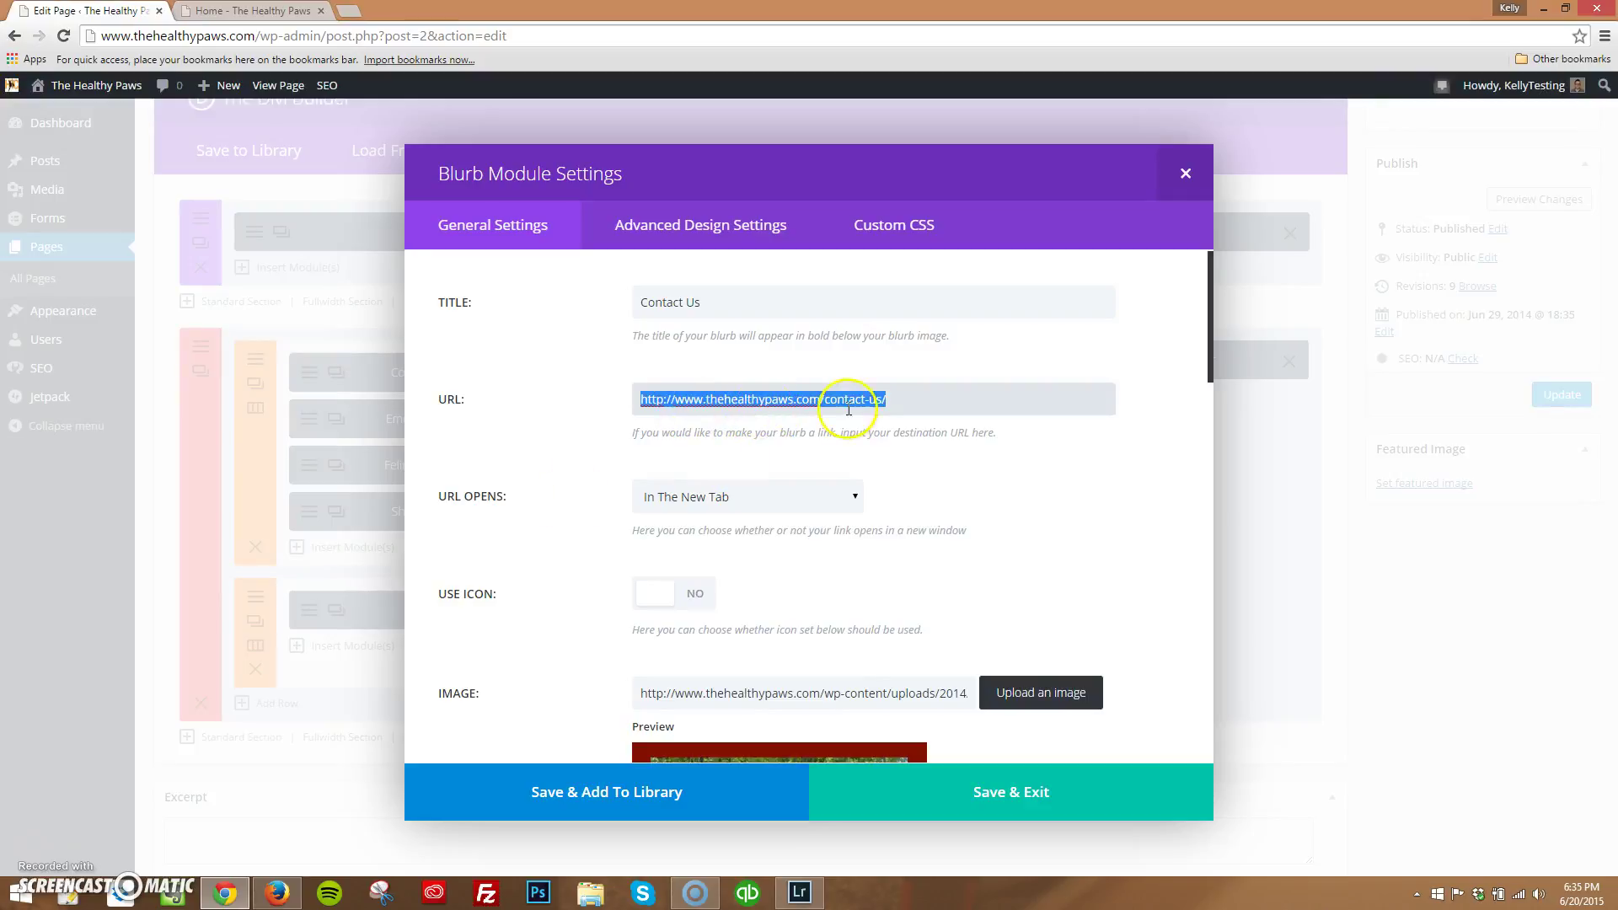
pyautogui.moveTo(886, 400); pyautogui.dragTo(630, 393)
pyautogui.click(769, 500)
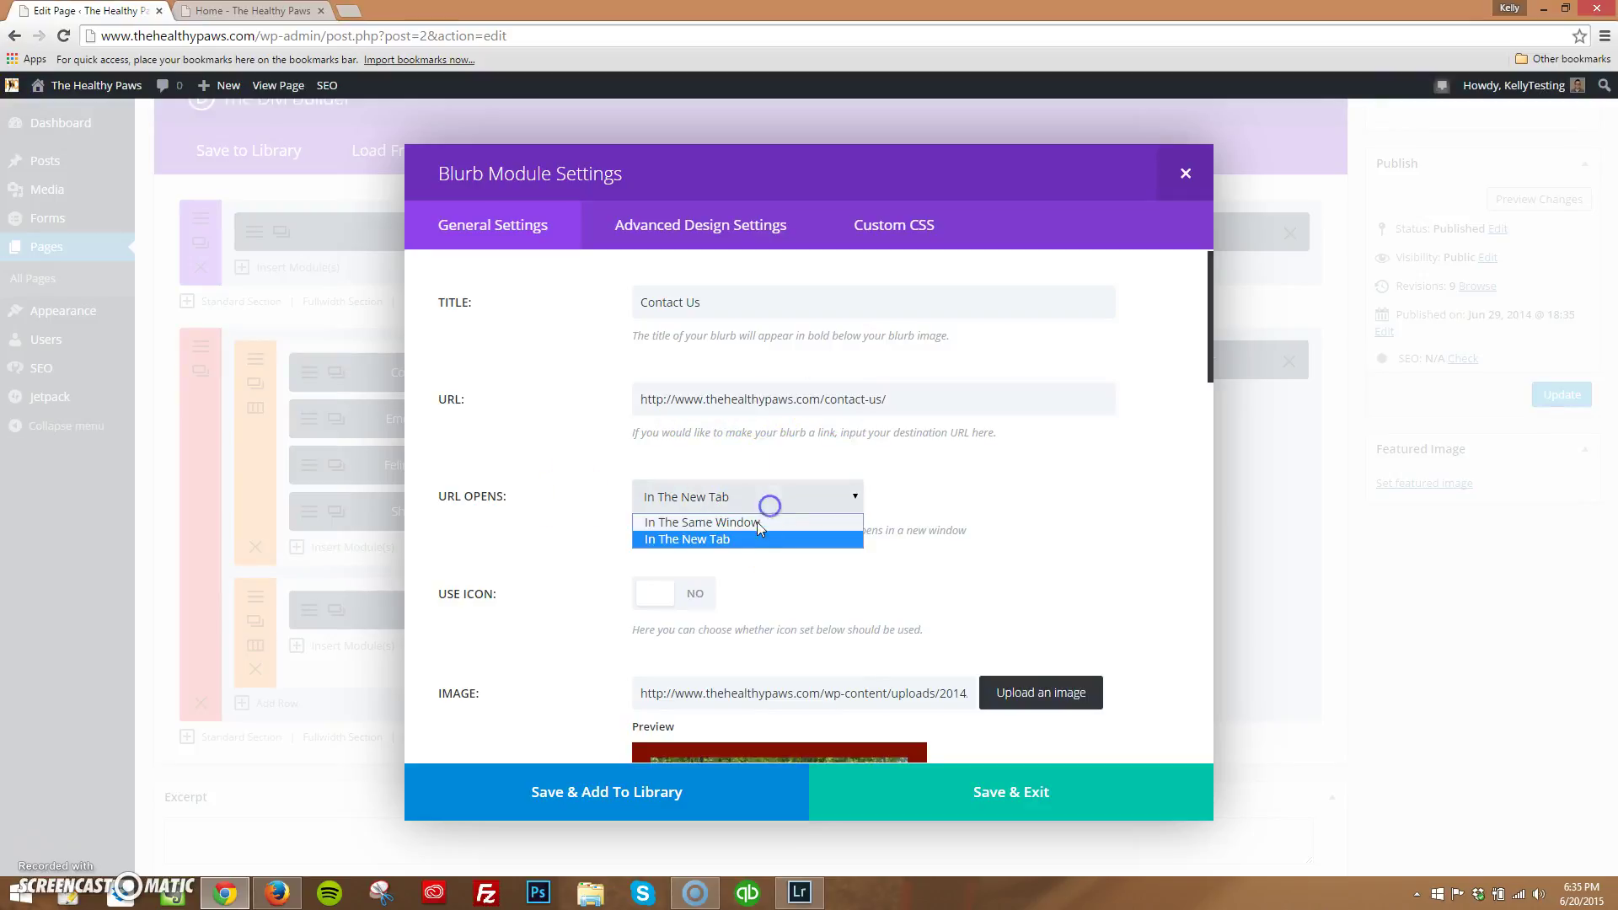
pyautogui.click(742, 518)
# Compare the blurb's image setting with the Contact Us tile's picture on the live home page.
pyautogui.scroll(-2, 625, 436)
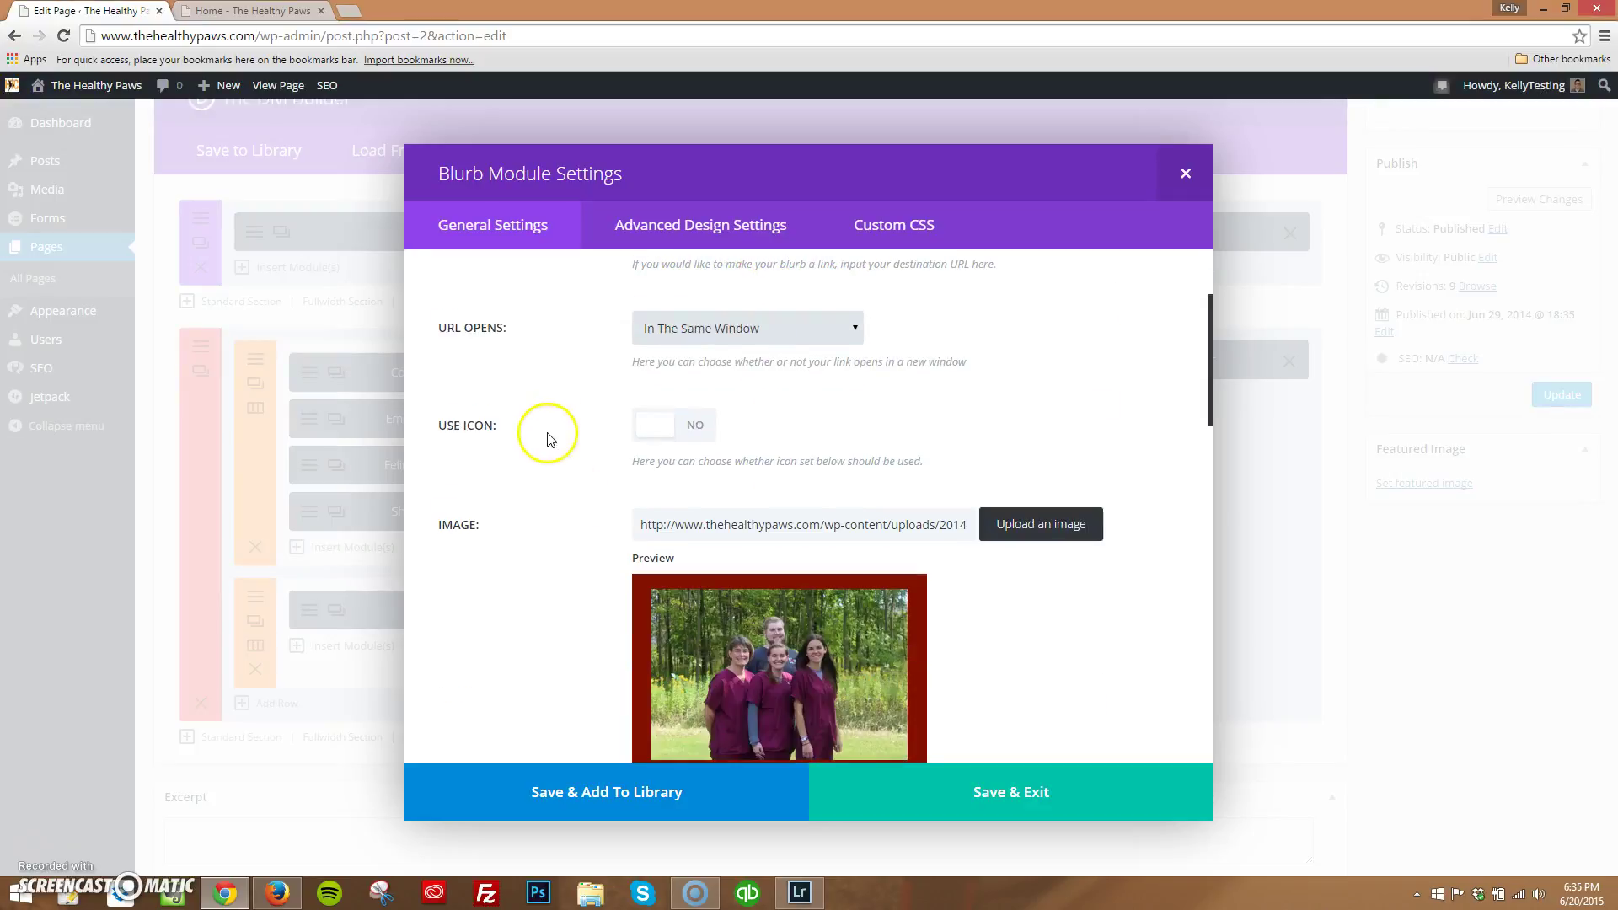
pyautogui.scroll(-1, 542, 438)
pyautogui.doubleClick(453, 440)
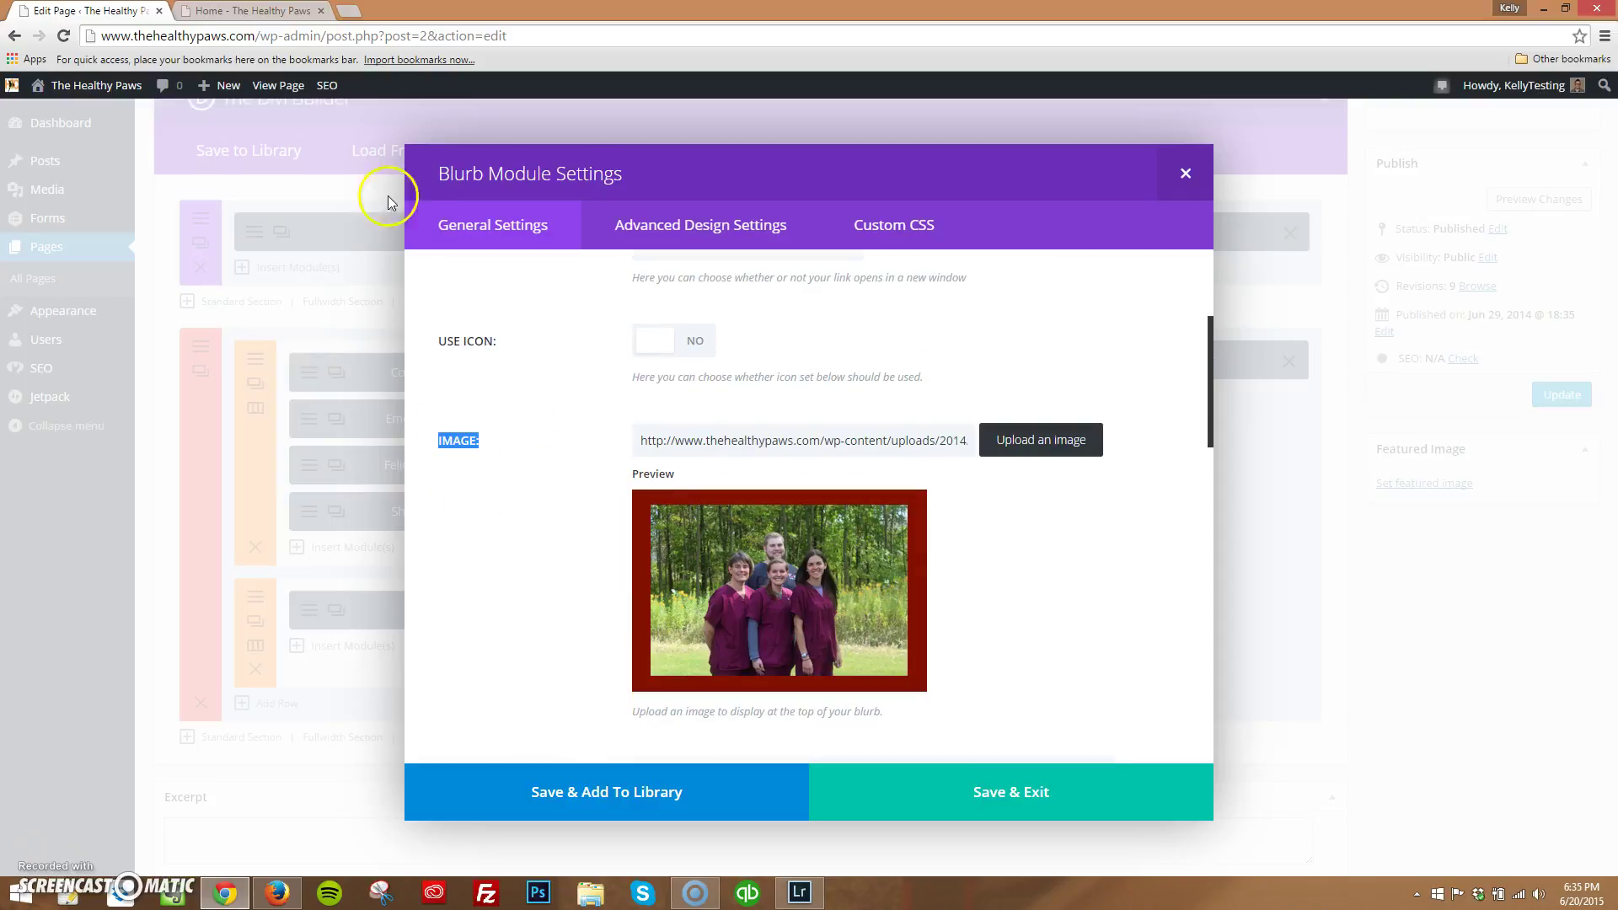
pyautogui.click(252, 11)
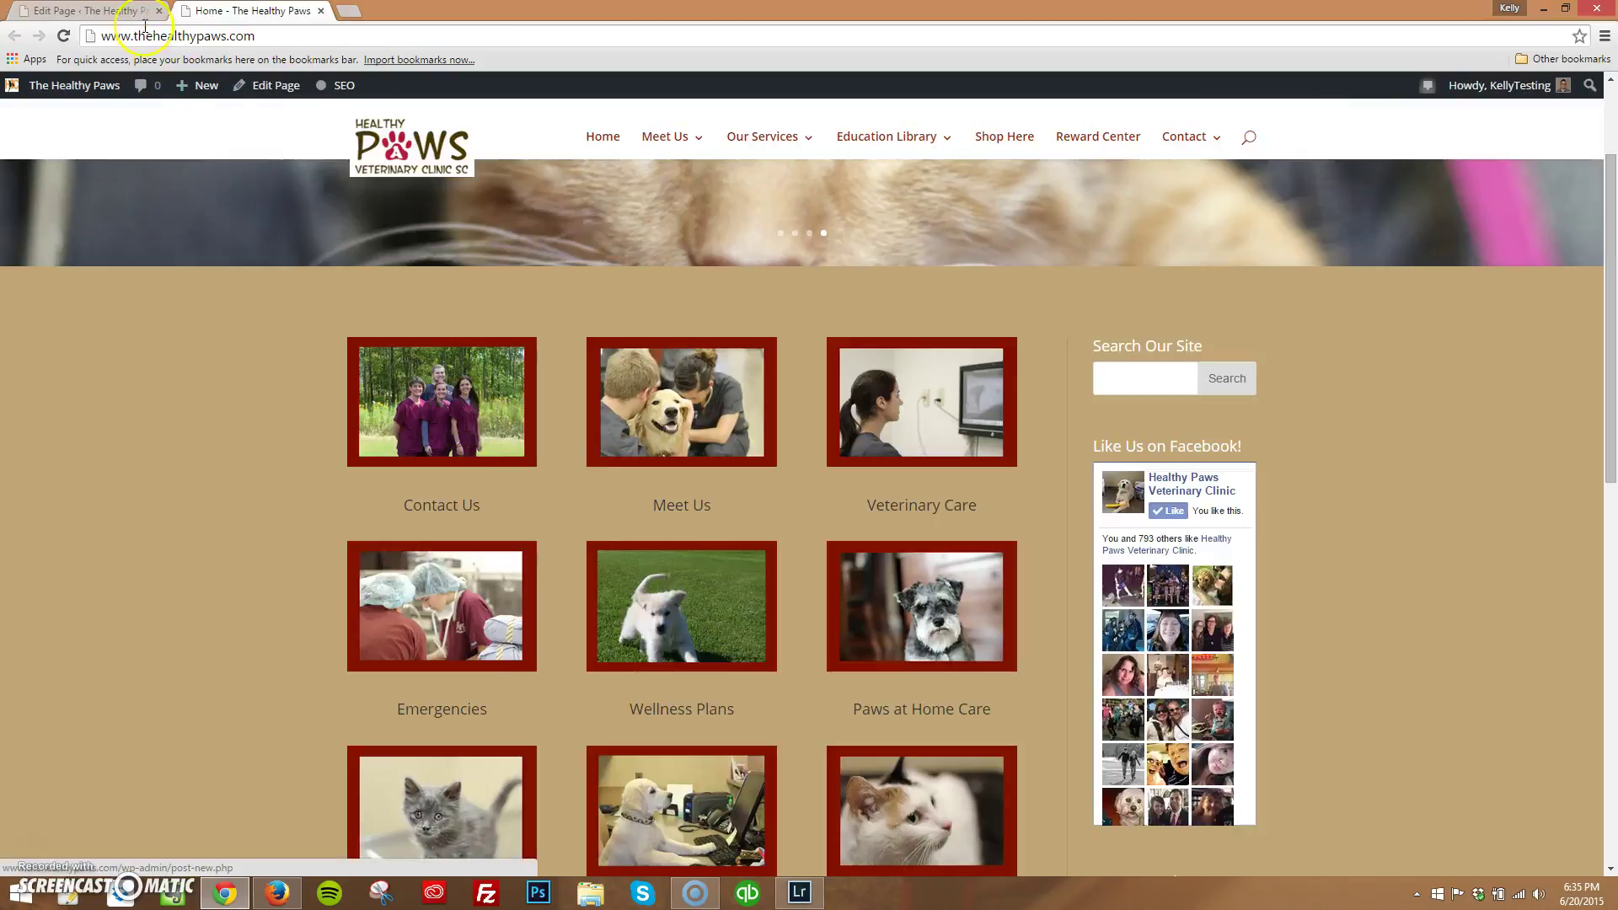
pyautogui.click(88, 10)
# Look at the file upload and media library options for the blurb's image, and close the chooser without picking one.
pyautogui.click(1011, 438)
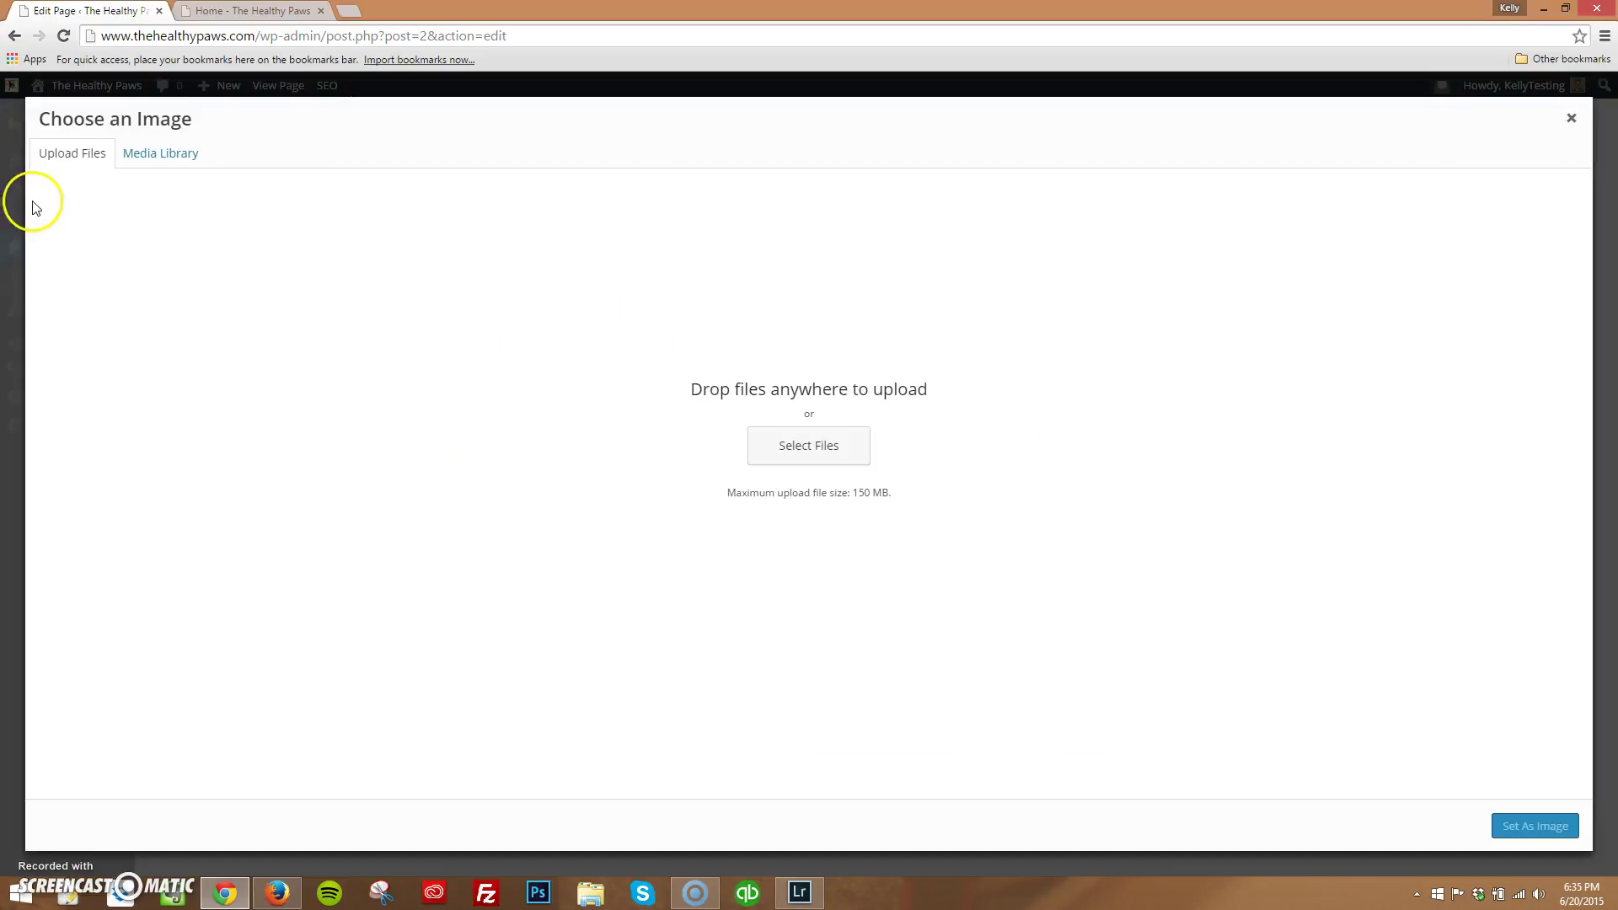
pyautogui.click(158, 155)
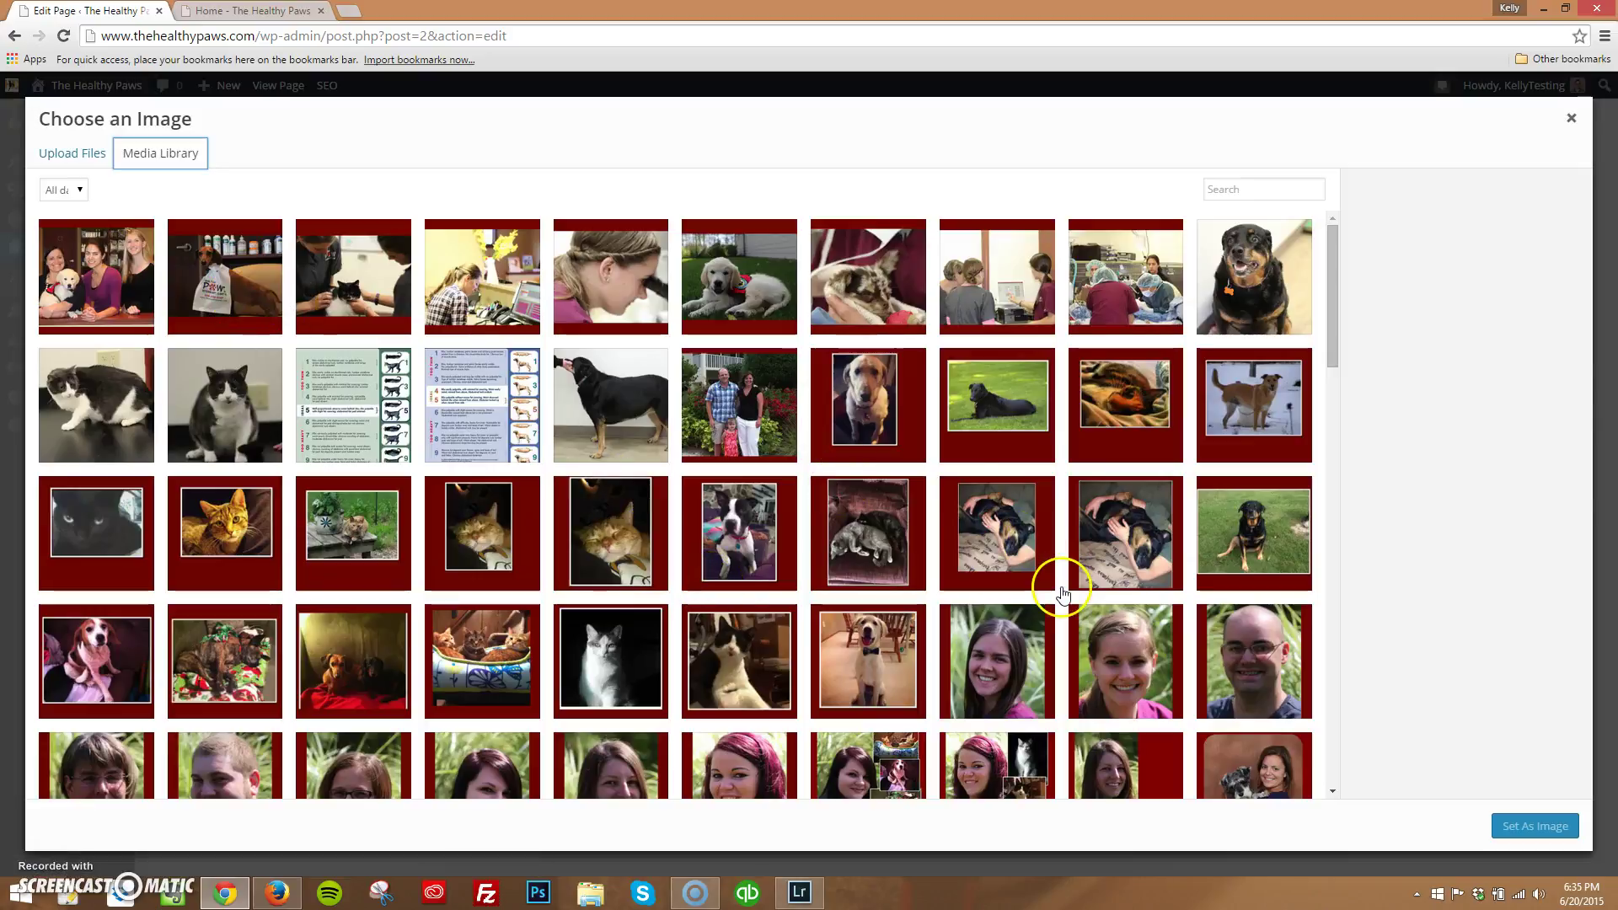
pyautogui.click(31, 167)
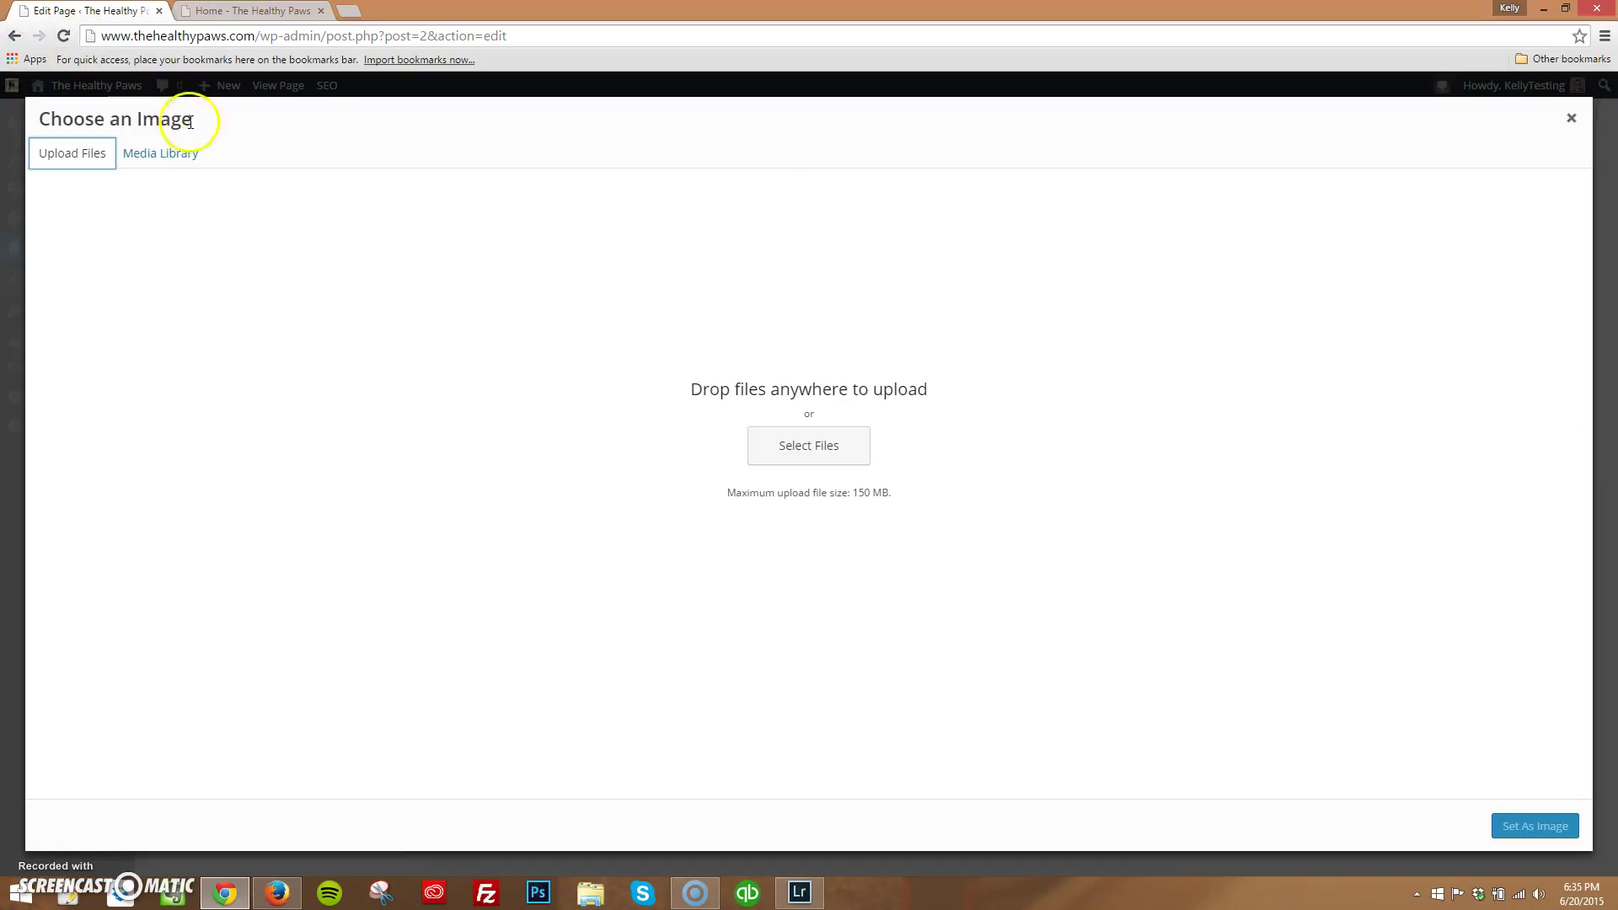
pyautogui.click(162, 152)
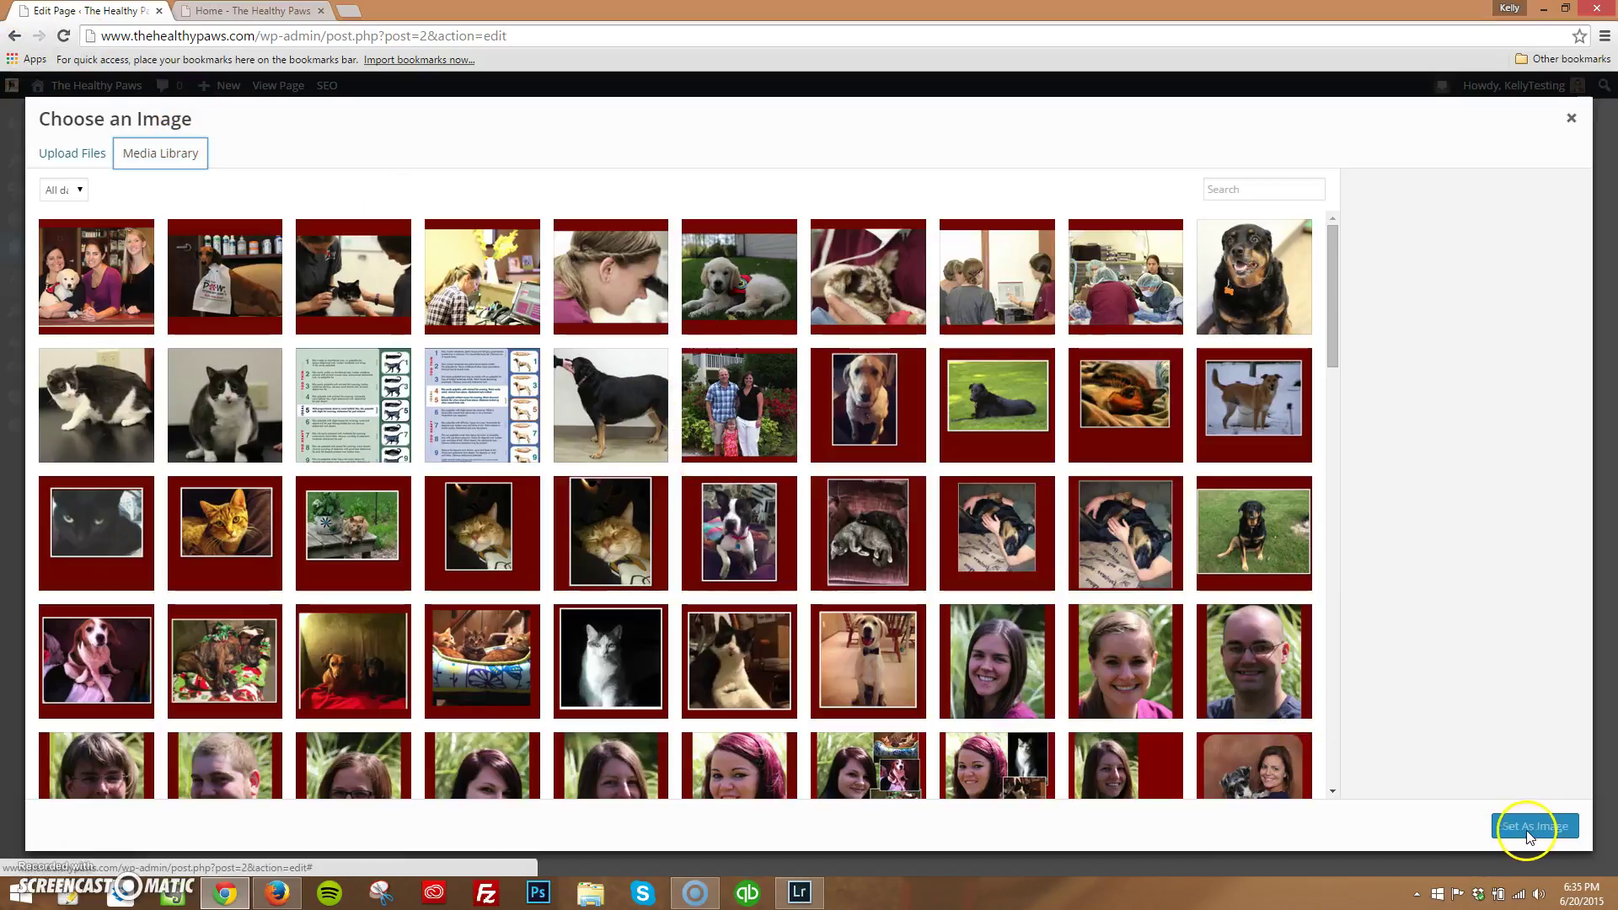
pyautogui.click(1571, 121)
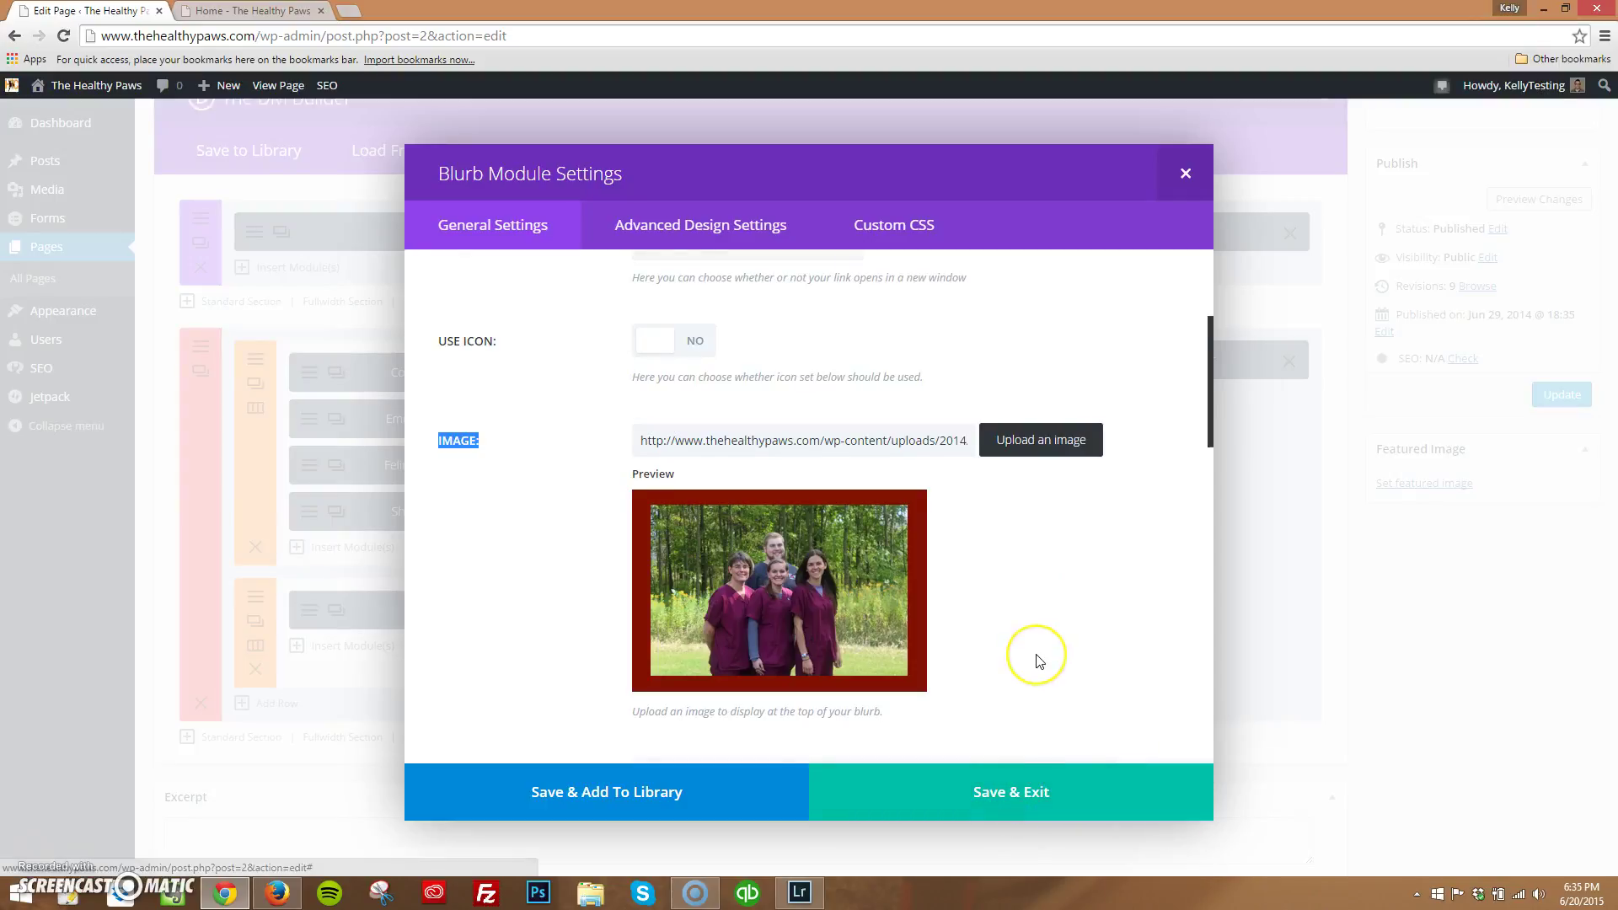
# Review the remaining Contact Us blurb settings and save the module, reopening and saving it once more.
pyautogui.scroll(-9, 1036, 659)
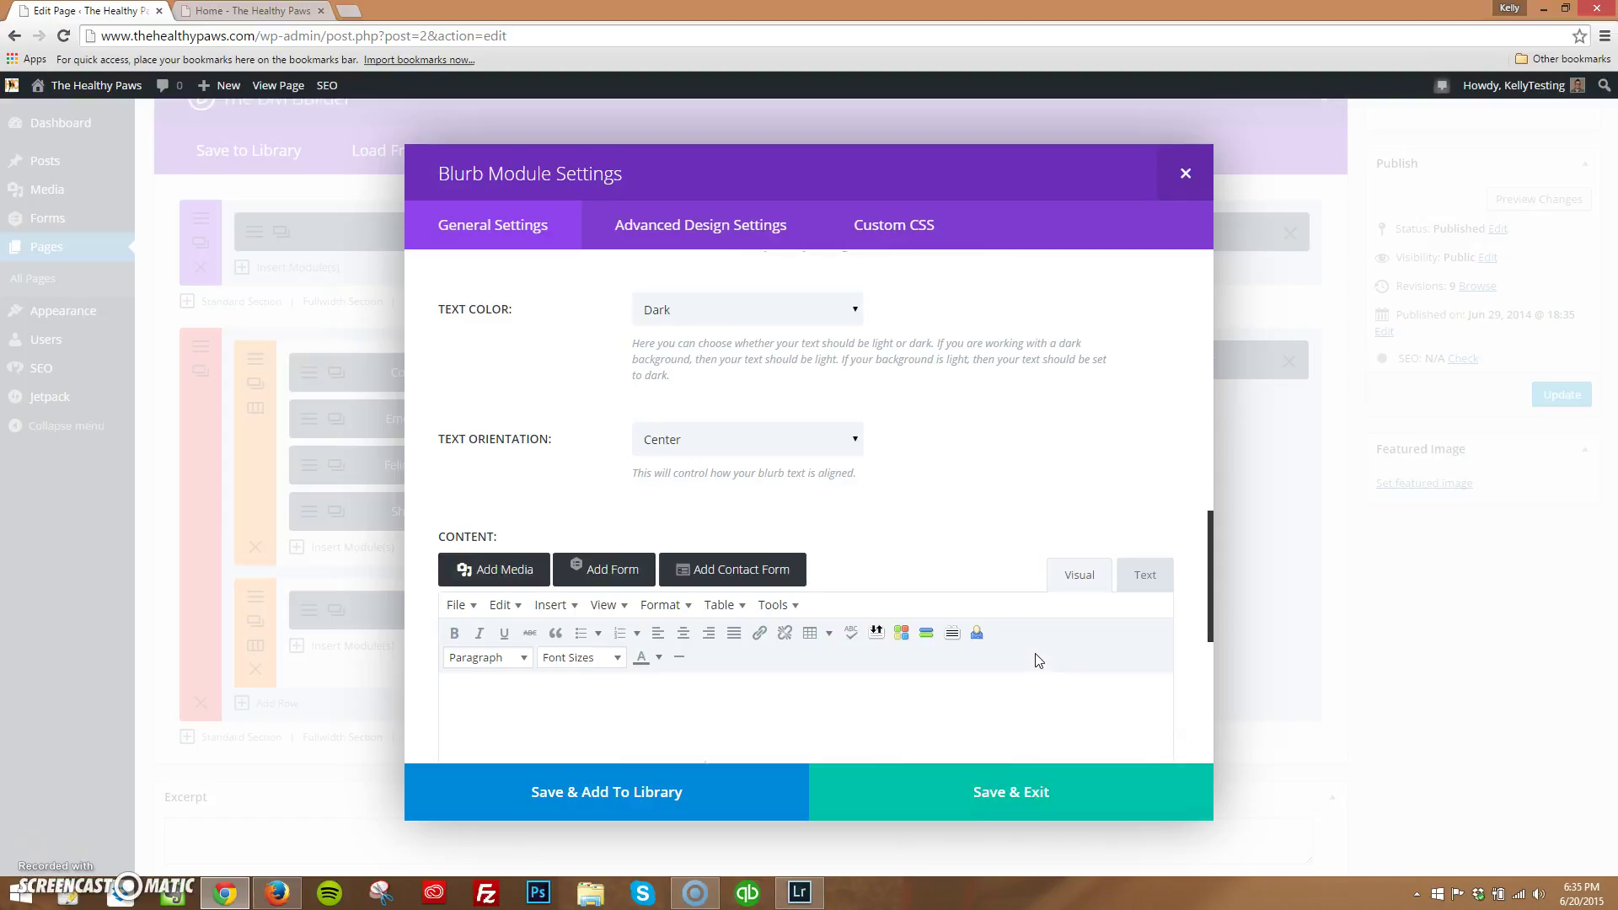
pyautogui.scroll(10, 1036, 659)
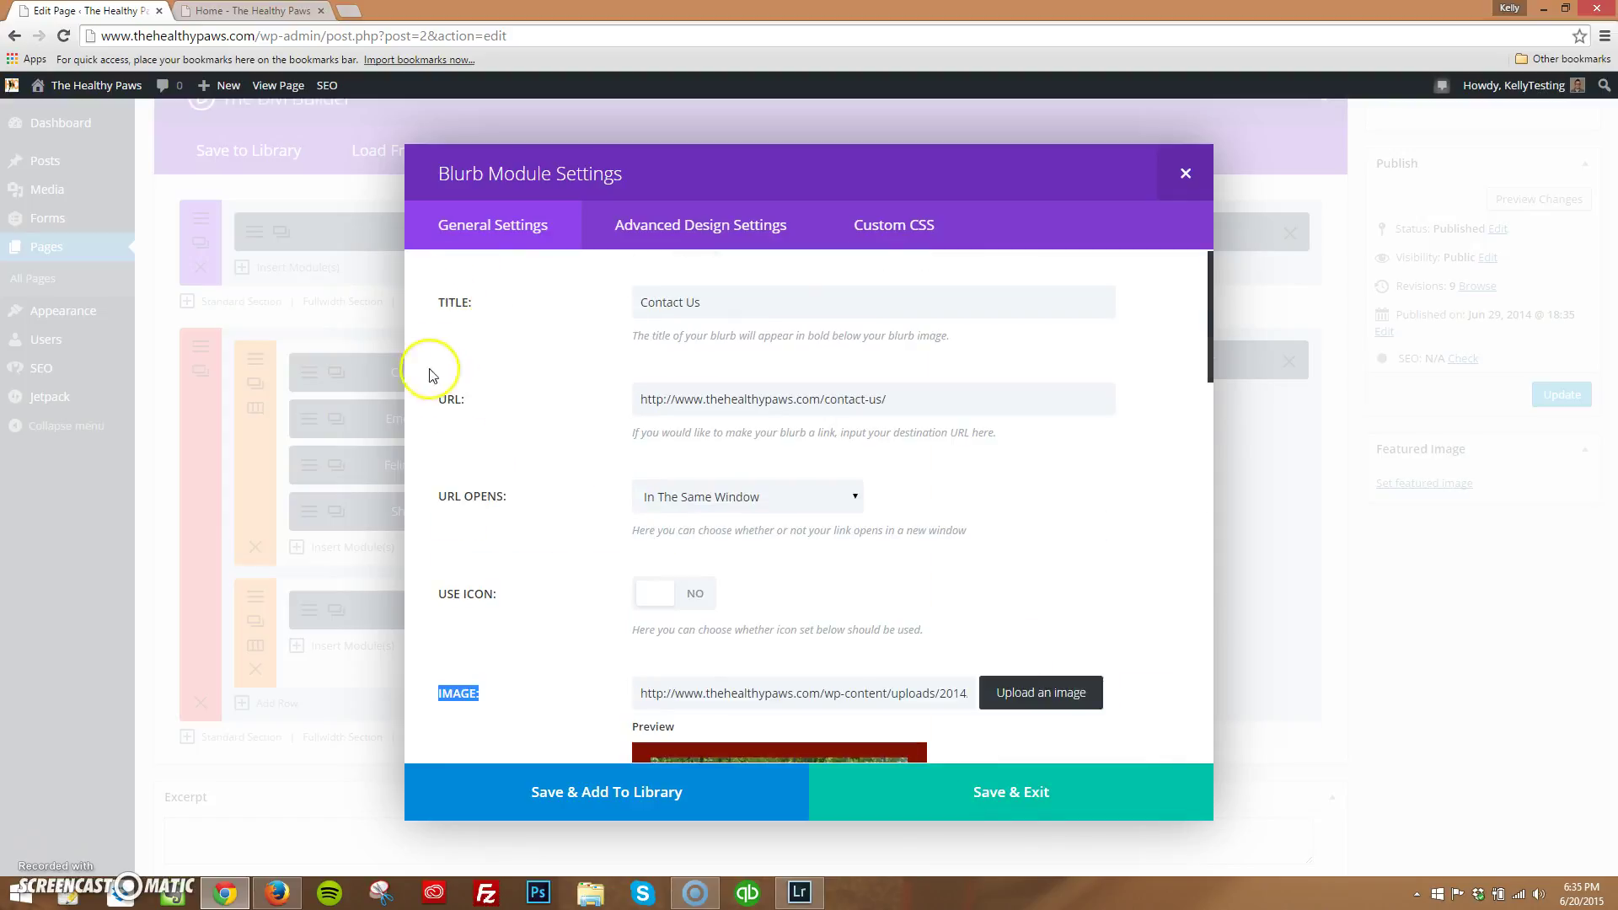
pyautogui.scroll(-2, 447, 413)
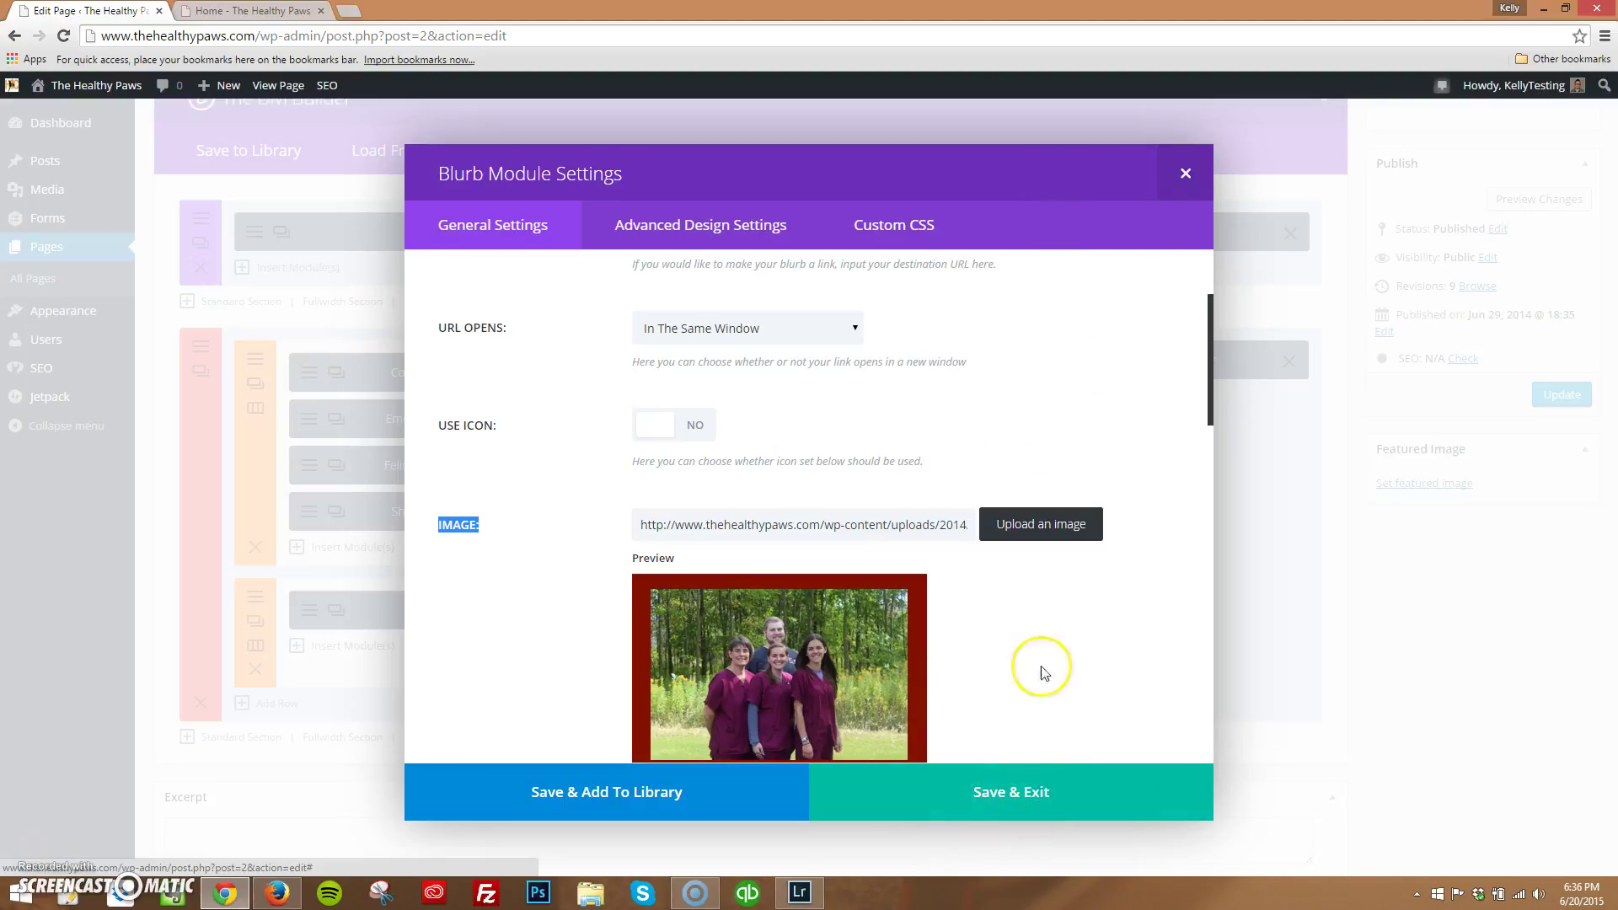
pyautogui.click(1015, 776)
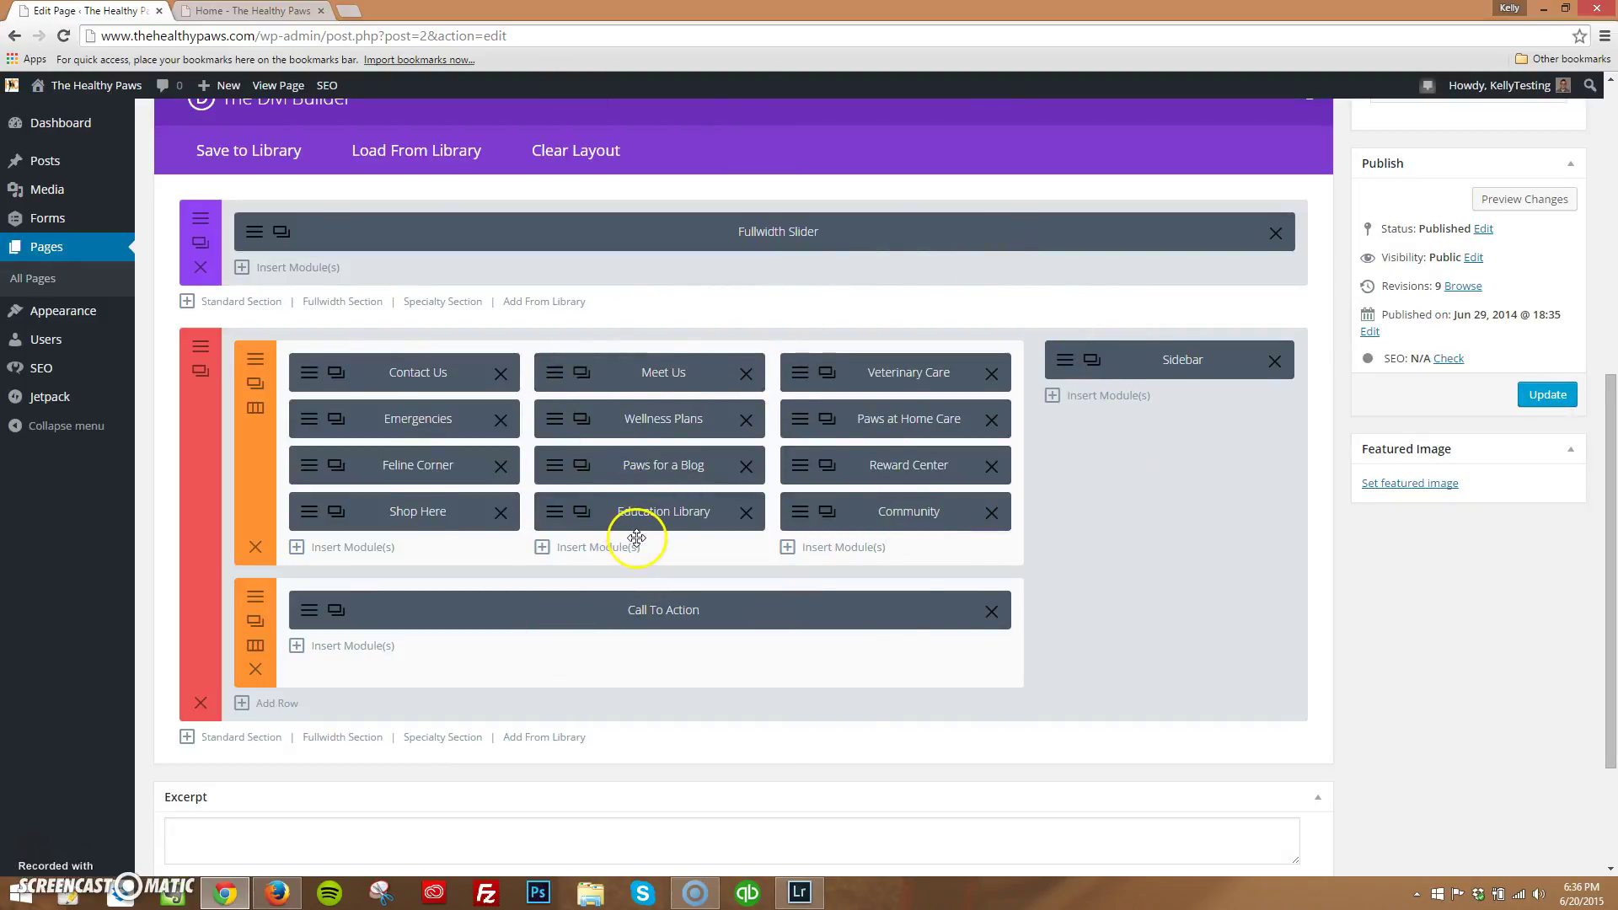
pyautogui.click(336, 373)
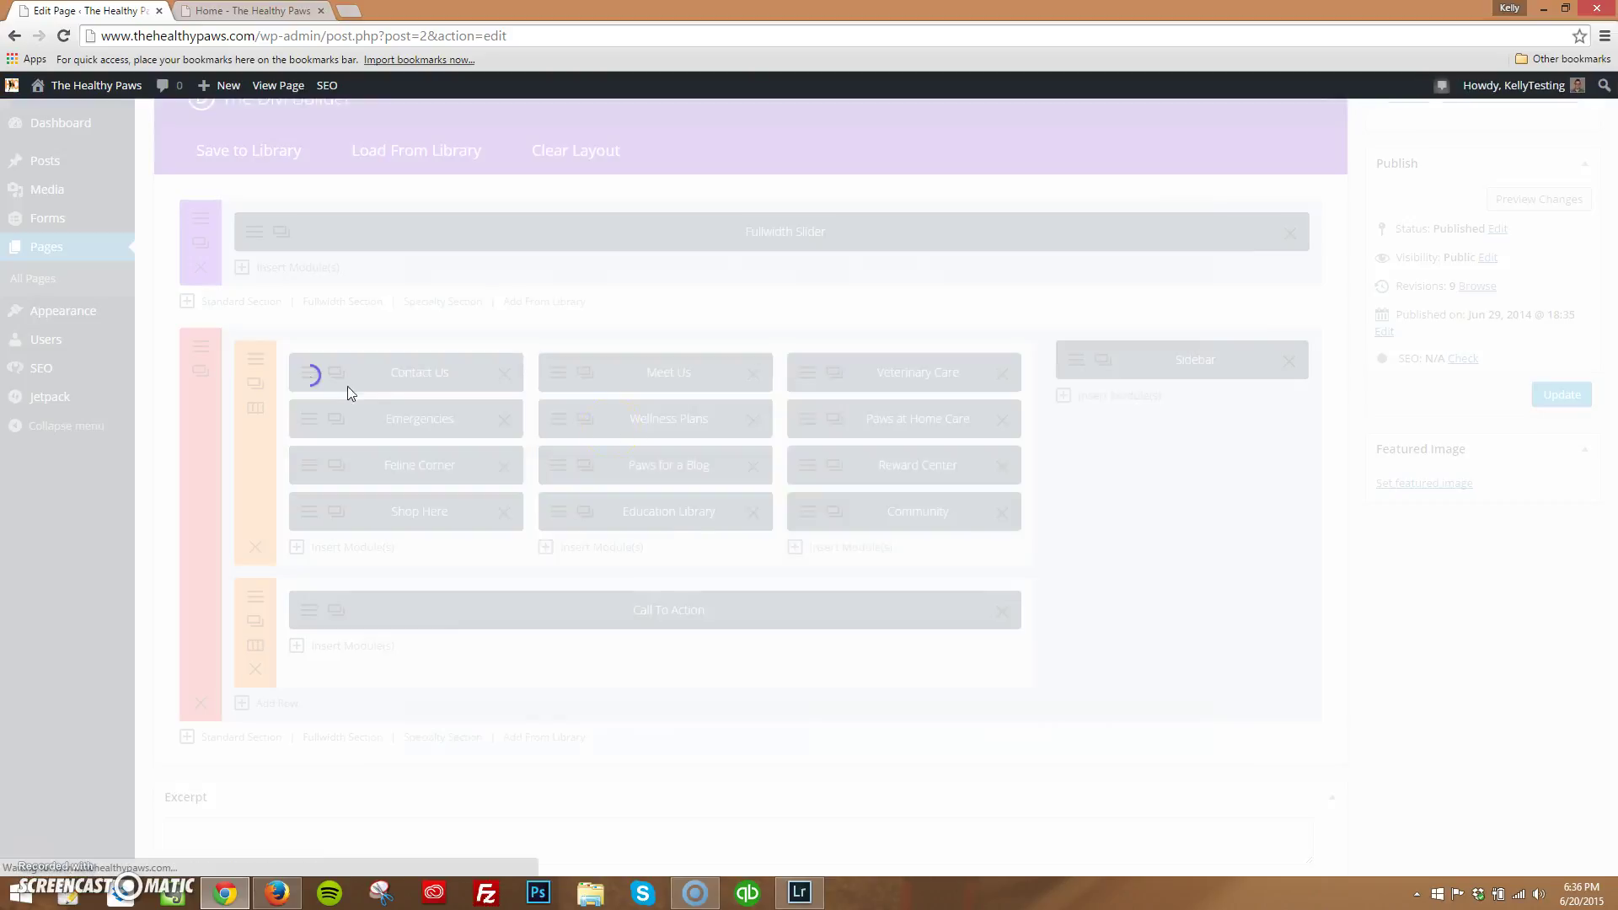
pyautogui.click(1015, 799)
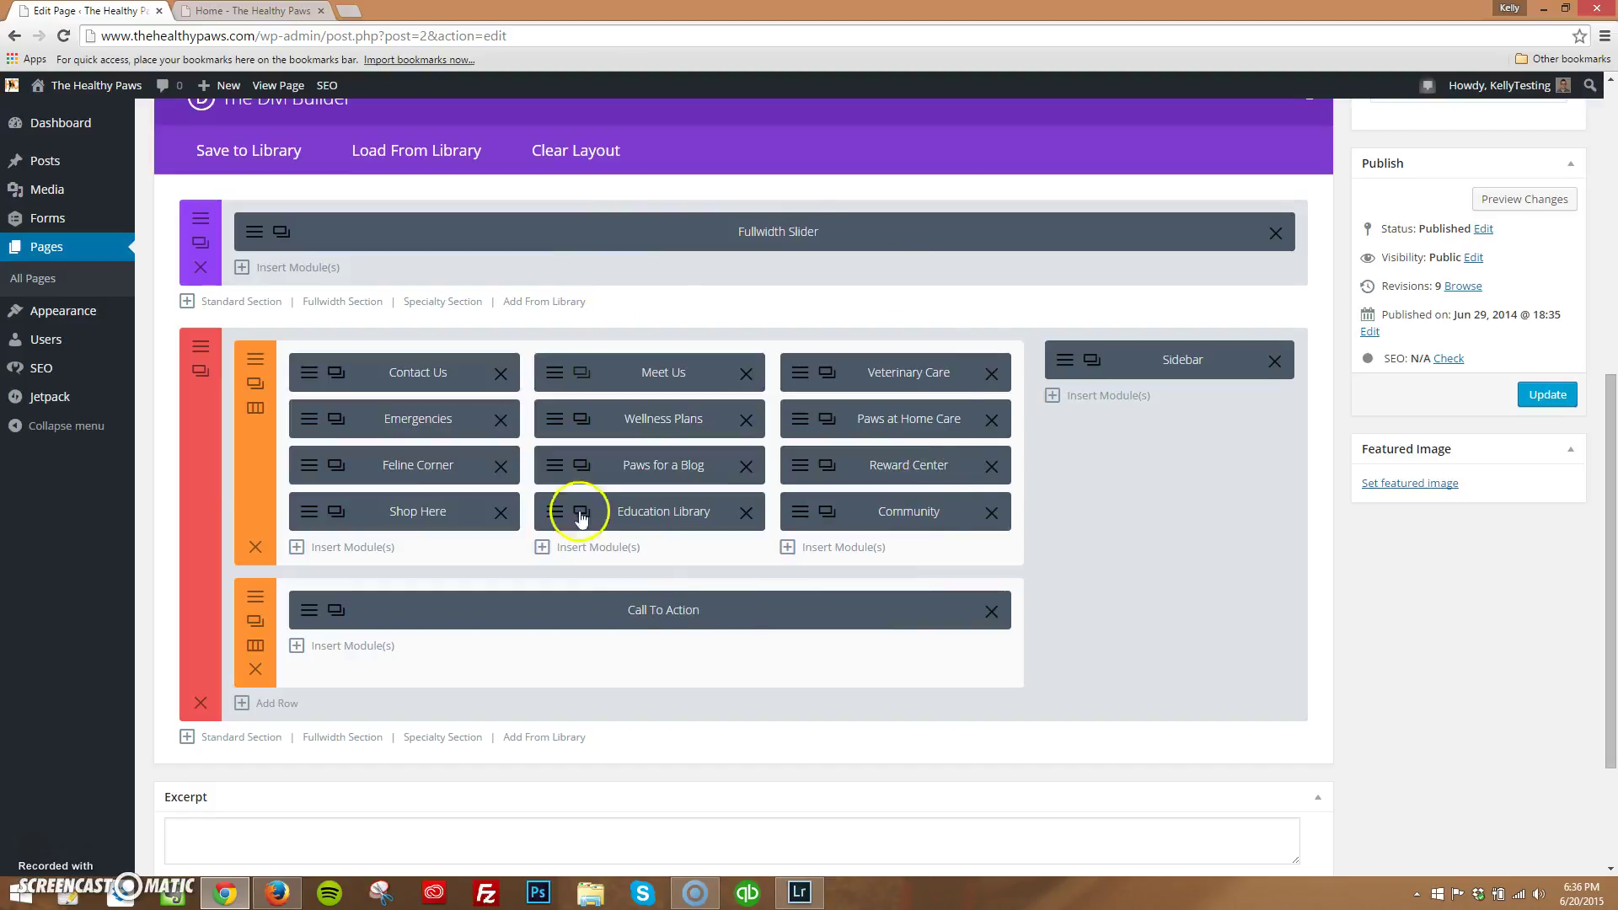
# Check the tiles on the live home page and update the Home page to publish the module changes.
pyautogui.click(253, 10)
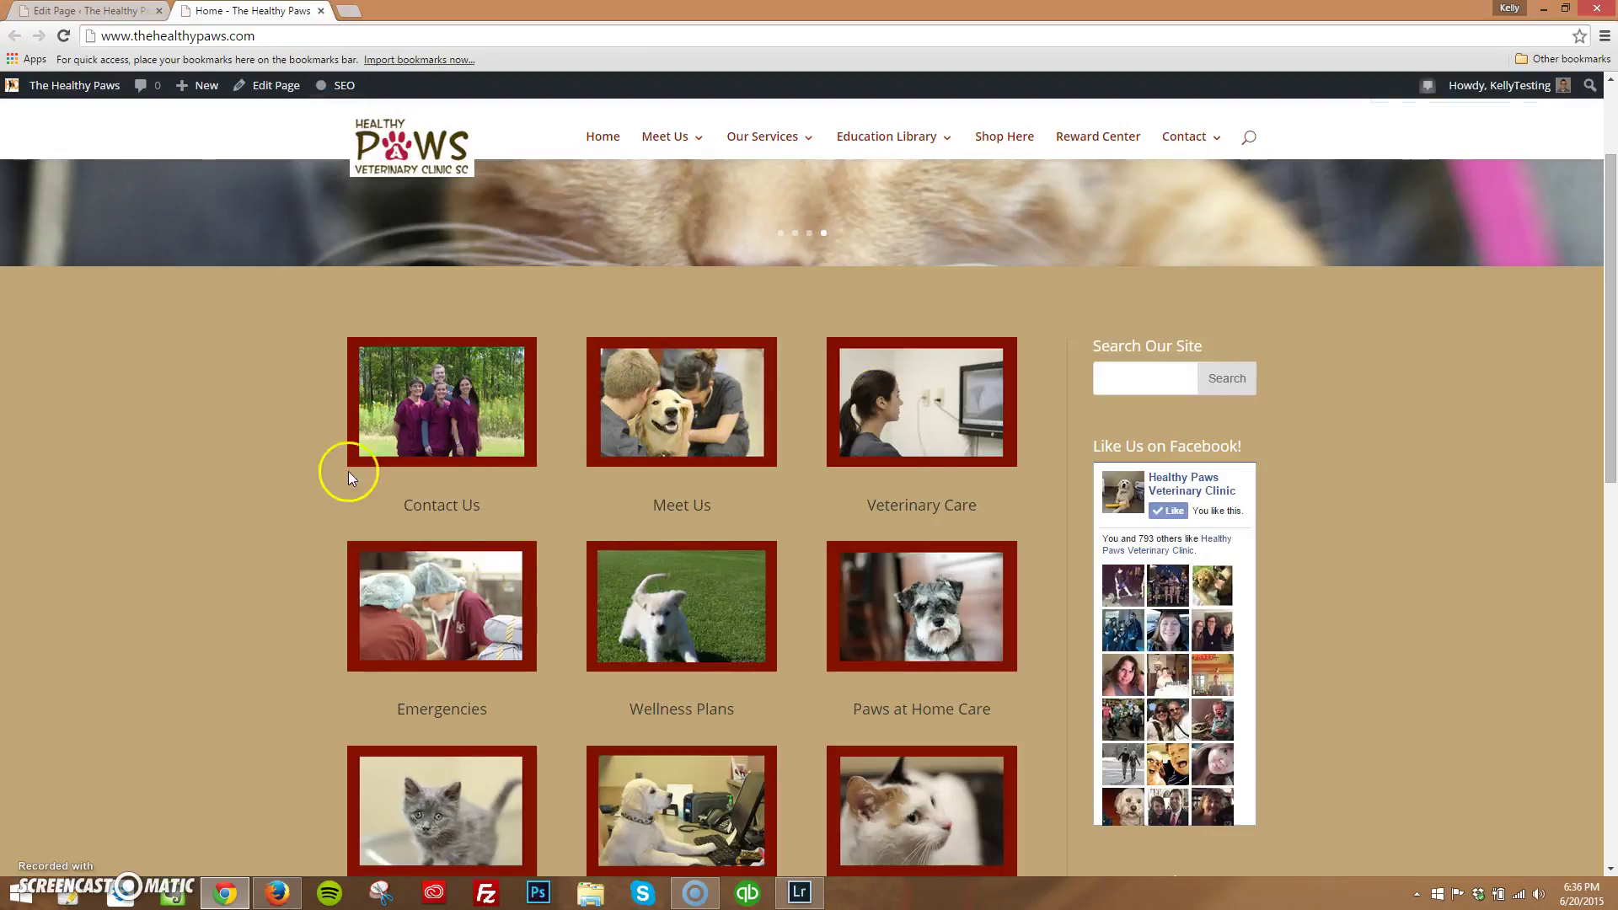
pyautogui.hotkey('ctrl', 'shift', 'Tab')
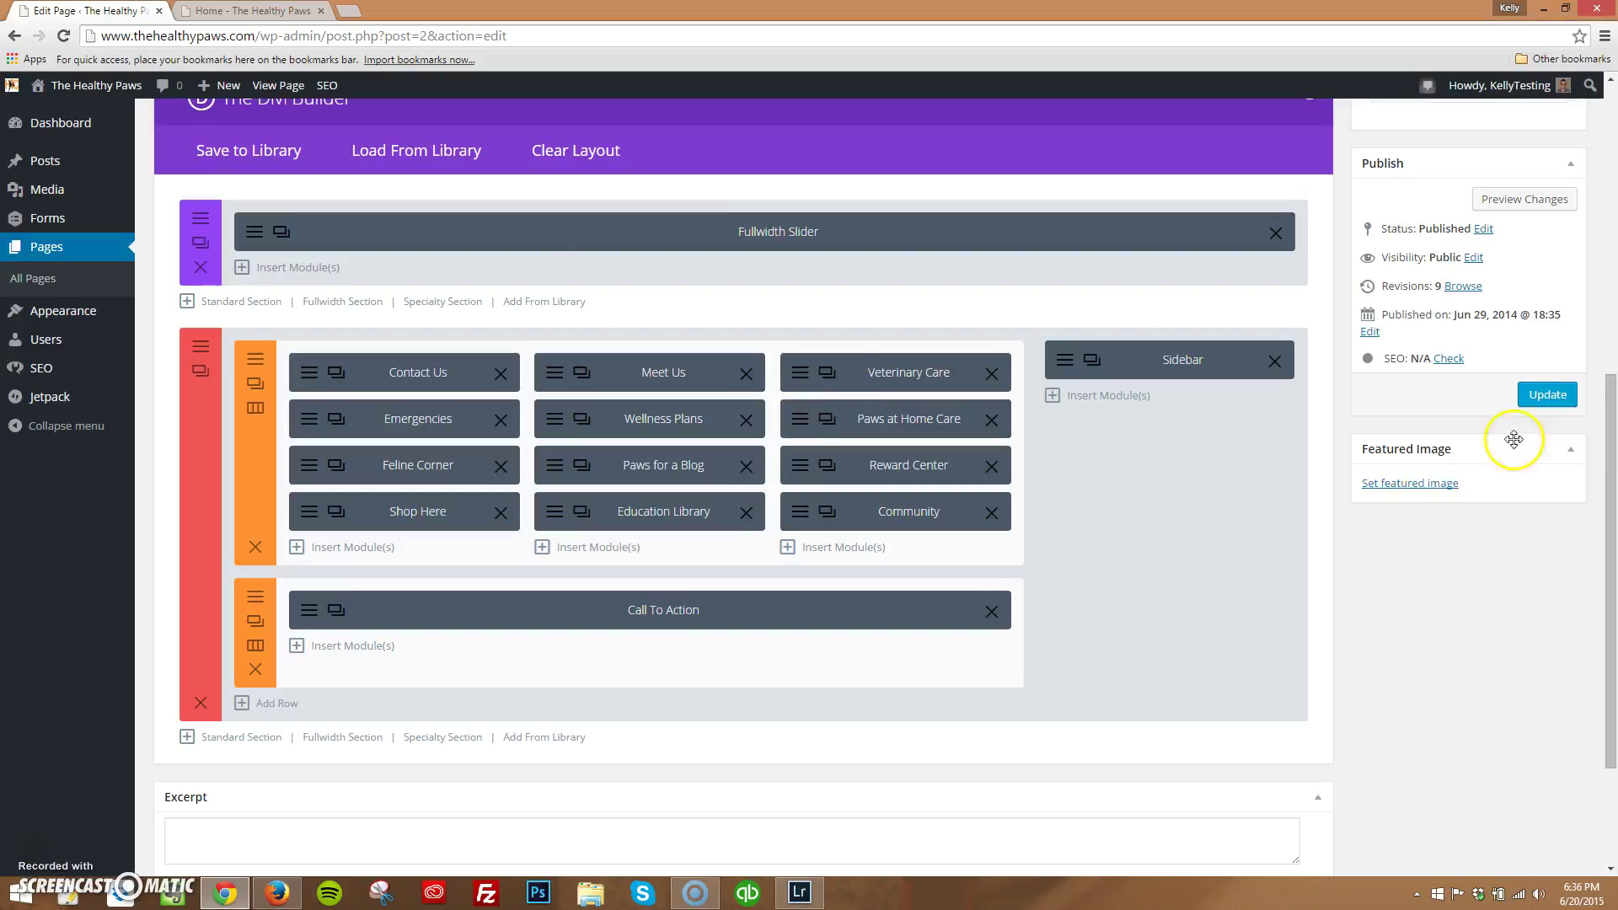
pyautogui.click(1538, 396)
pyautogui.scroll(2, 1547, 406)
pyautogui.scroll(-4, 1548, 406)
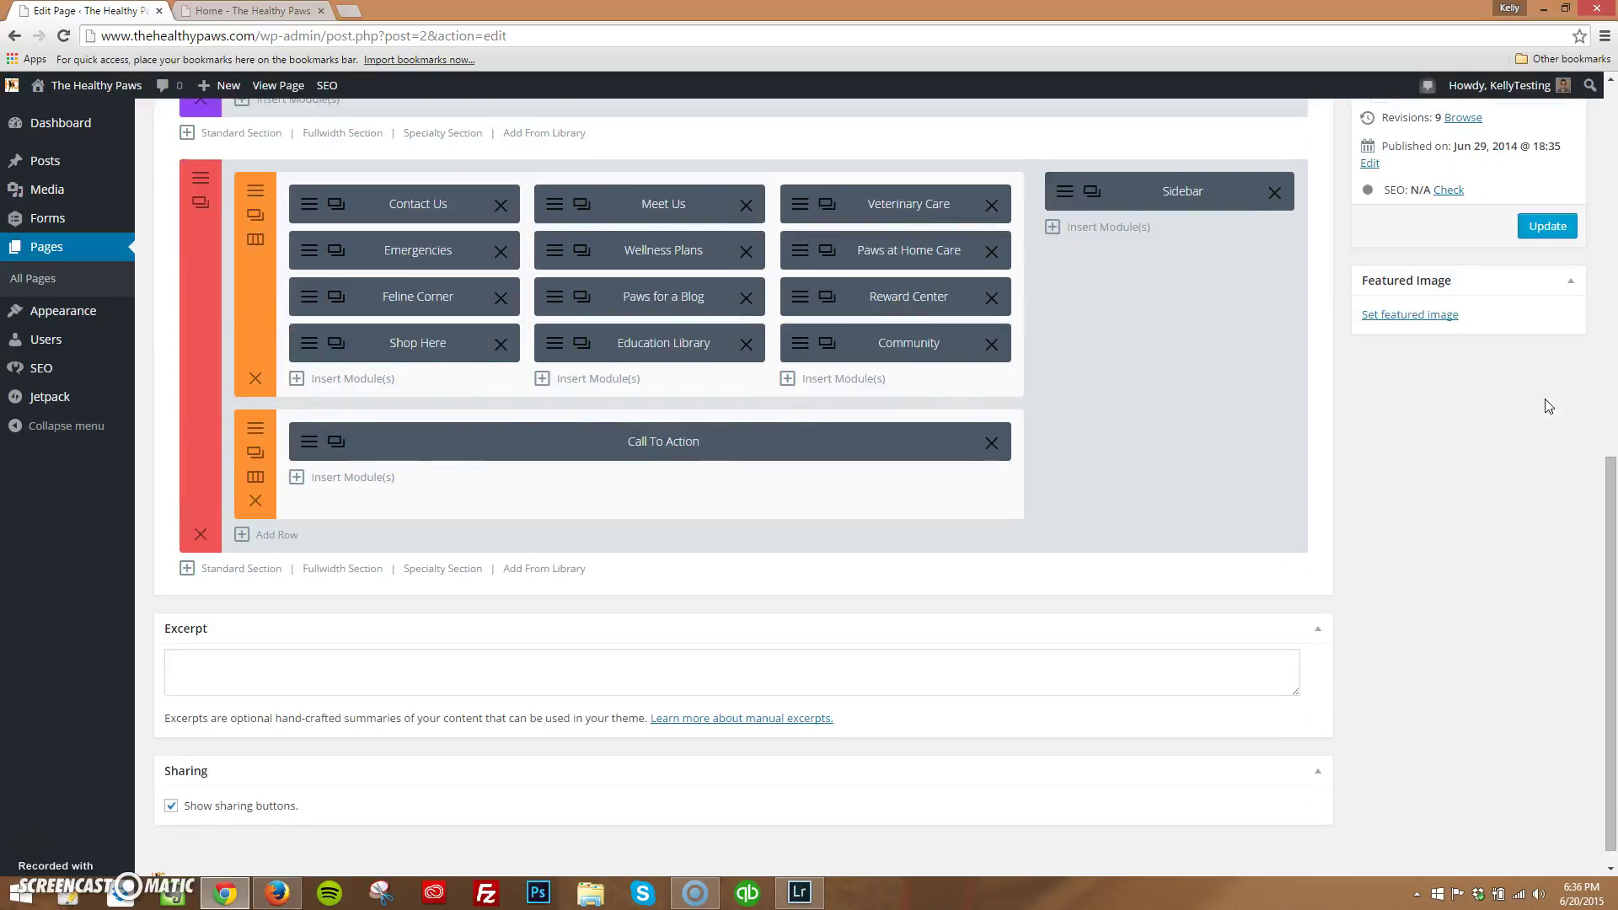
pyautogui.click(1562, 243)
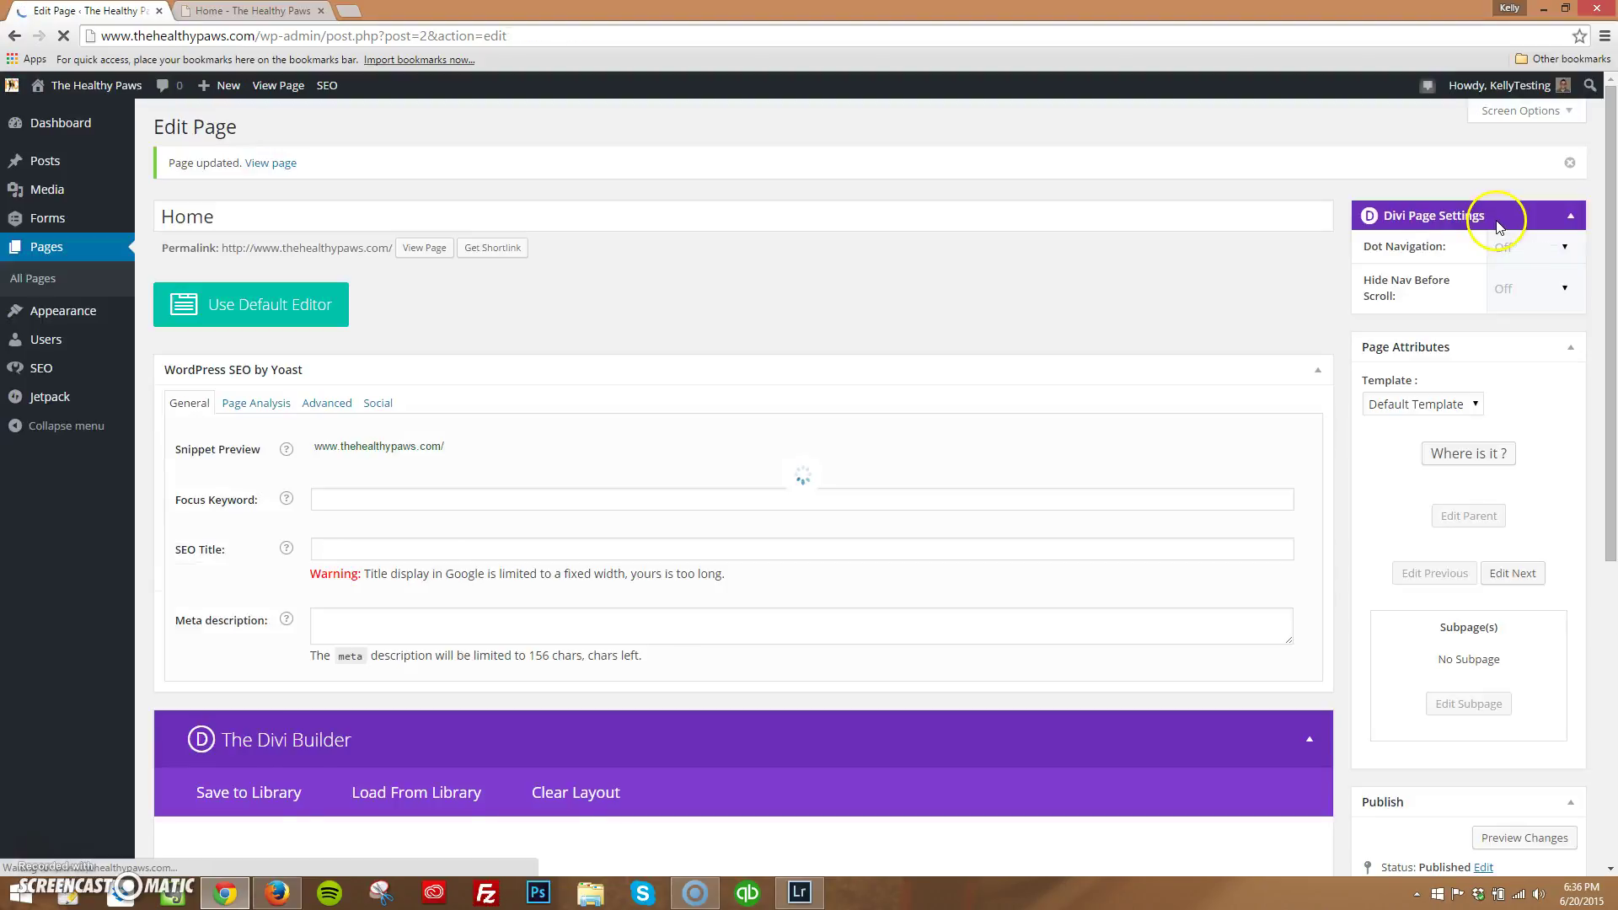
# Compare the updated page's module grid in the Divi Builder with the live home page's tiles.
pyautogui.scroll(-3, 1323, 375)
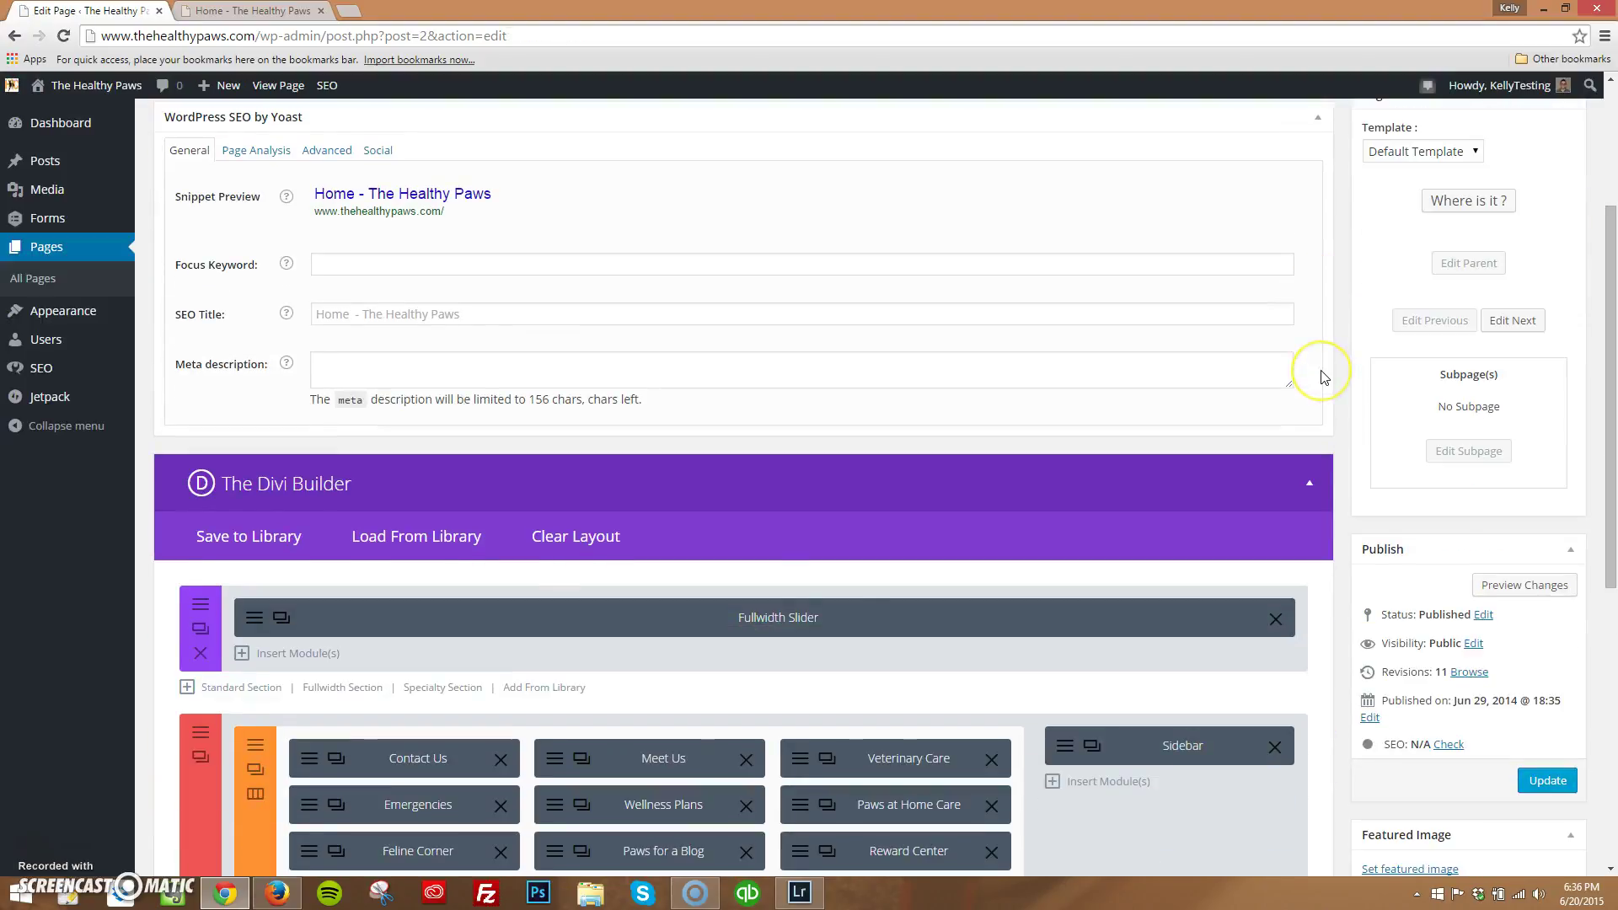
pyautogui.scroll(-5, 1321, 376)
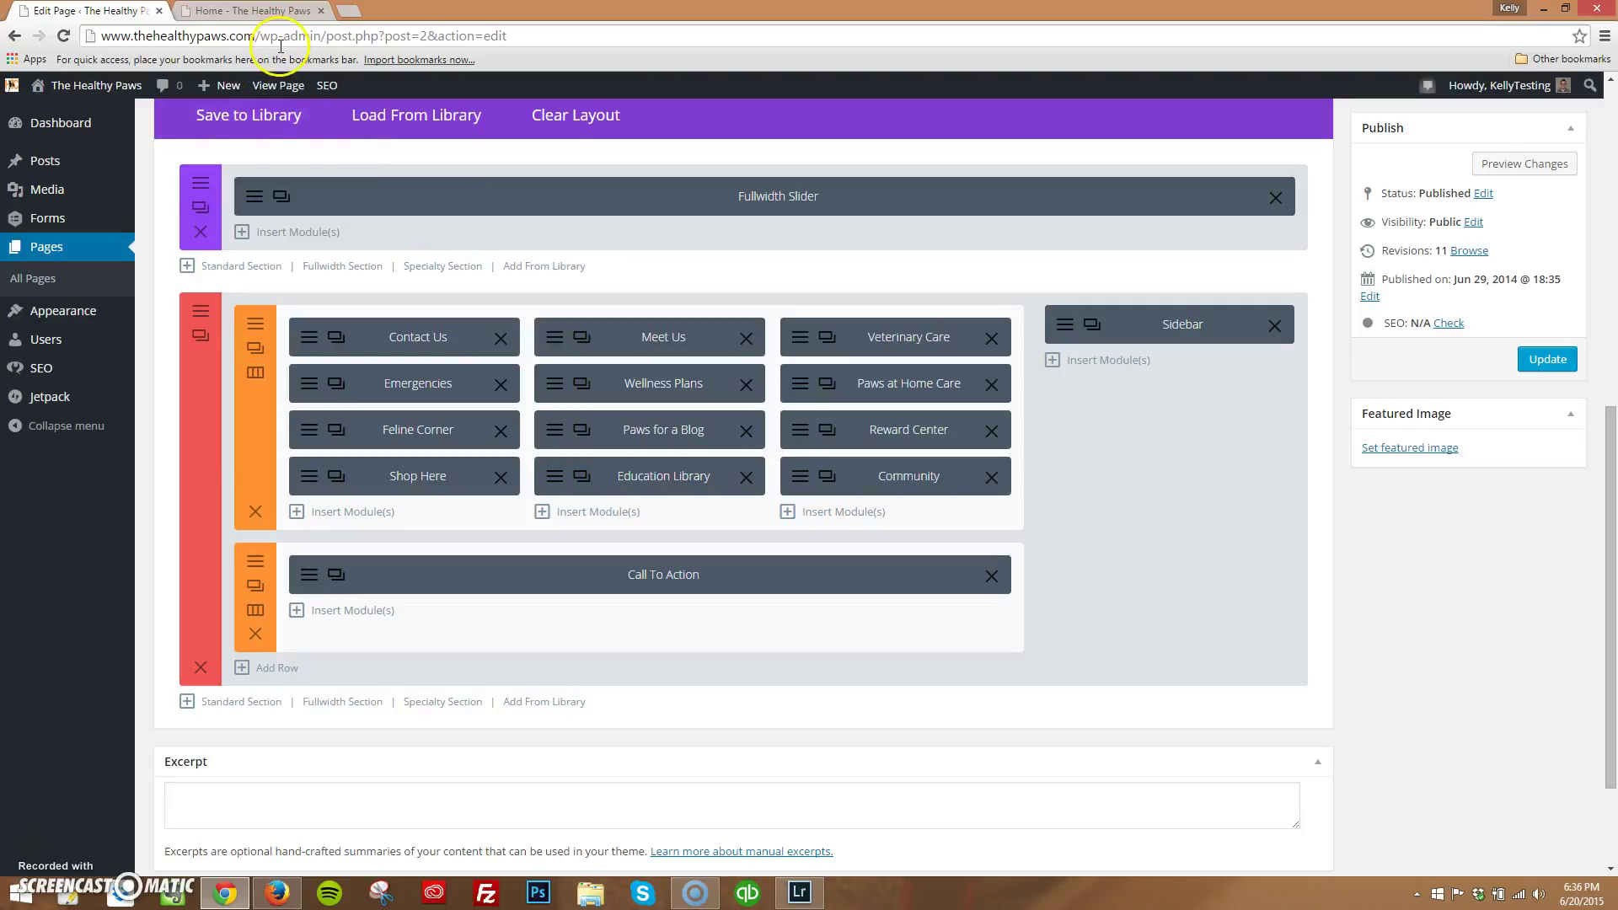
pyautogui.click(276, 10)
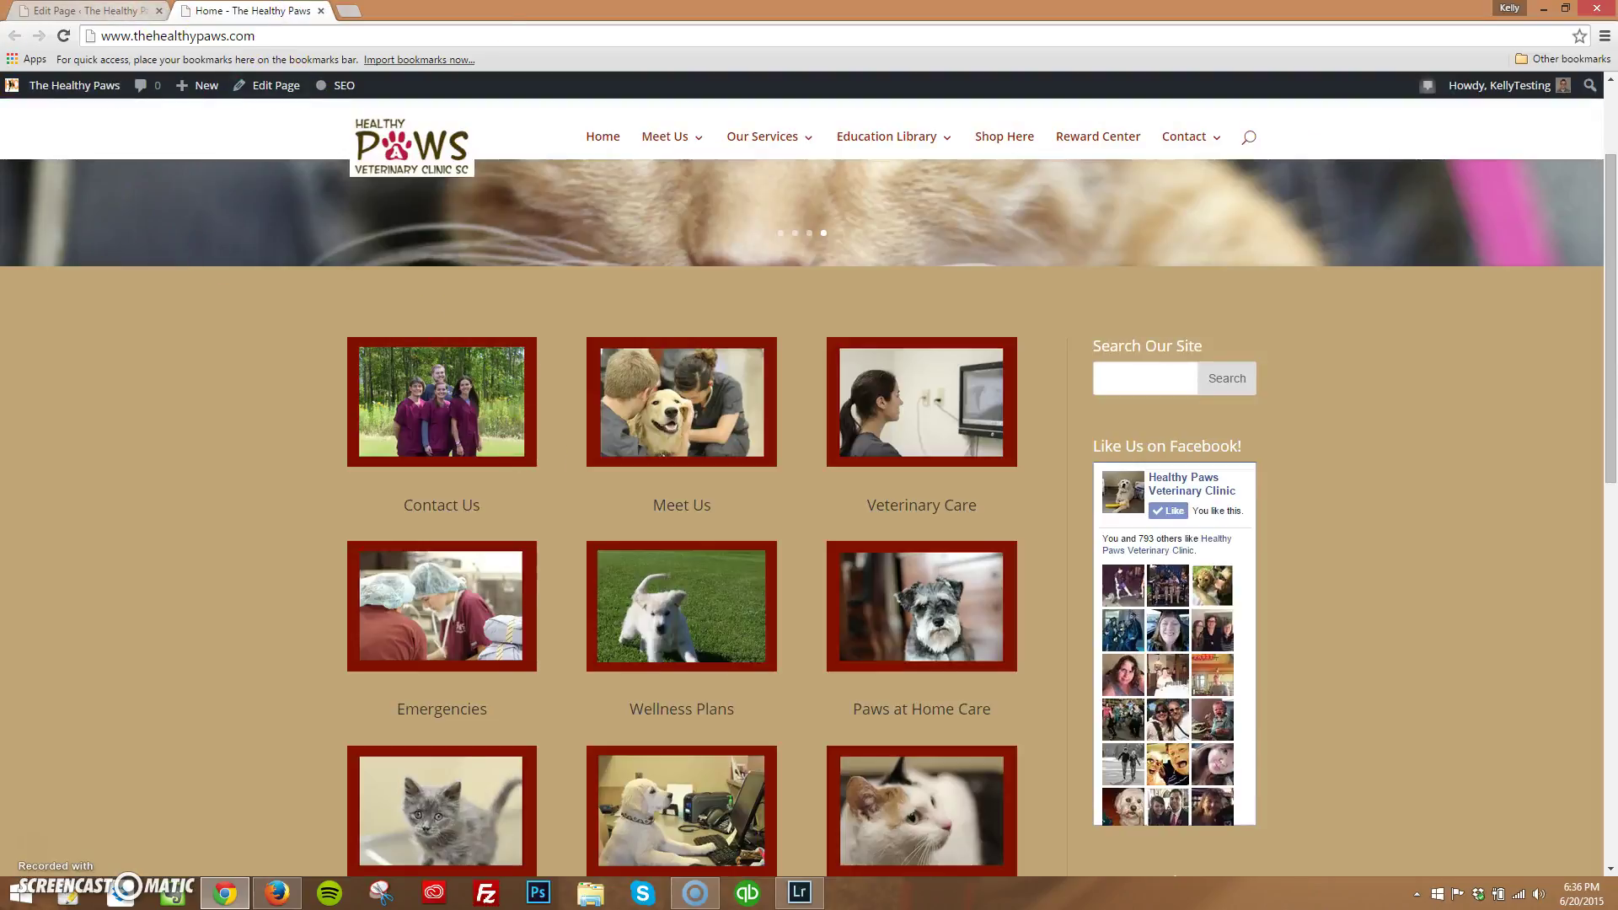
pyautogui.click(91, 11)
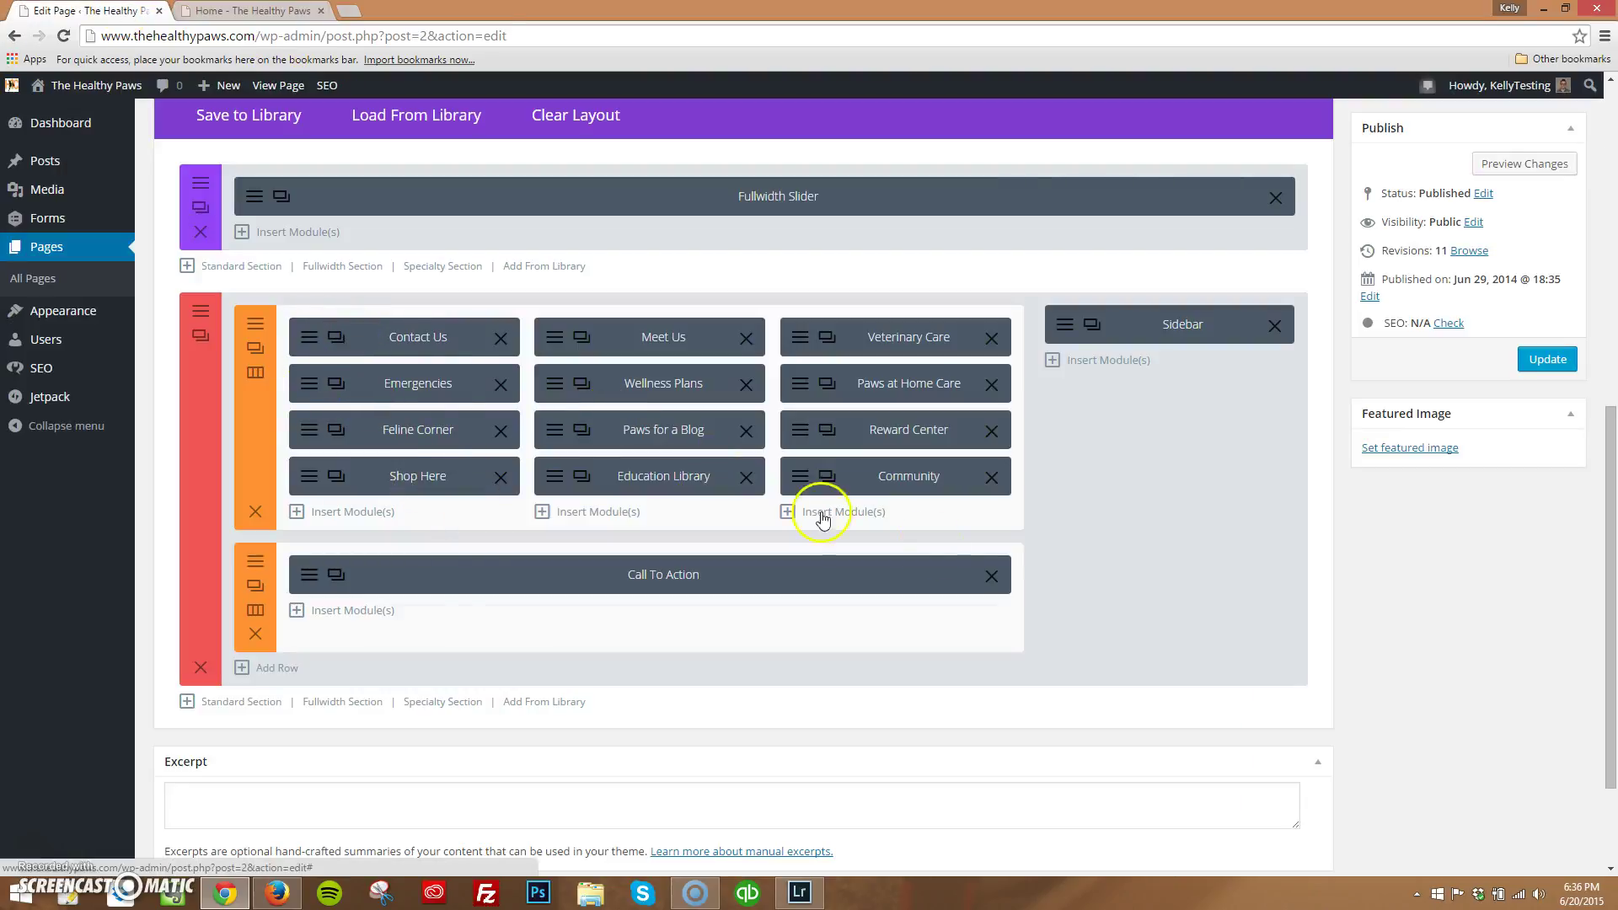
# Reopen the Contact Us blurb, review its title, URL and image fields, and save the module.
pyautogui.click(310, 341)
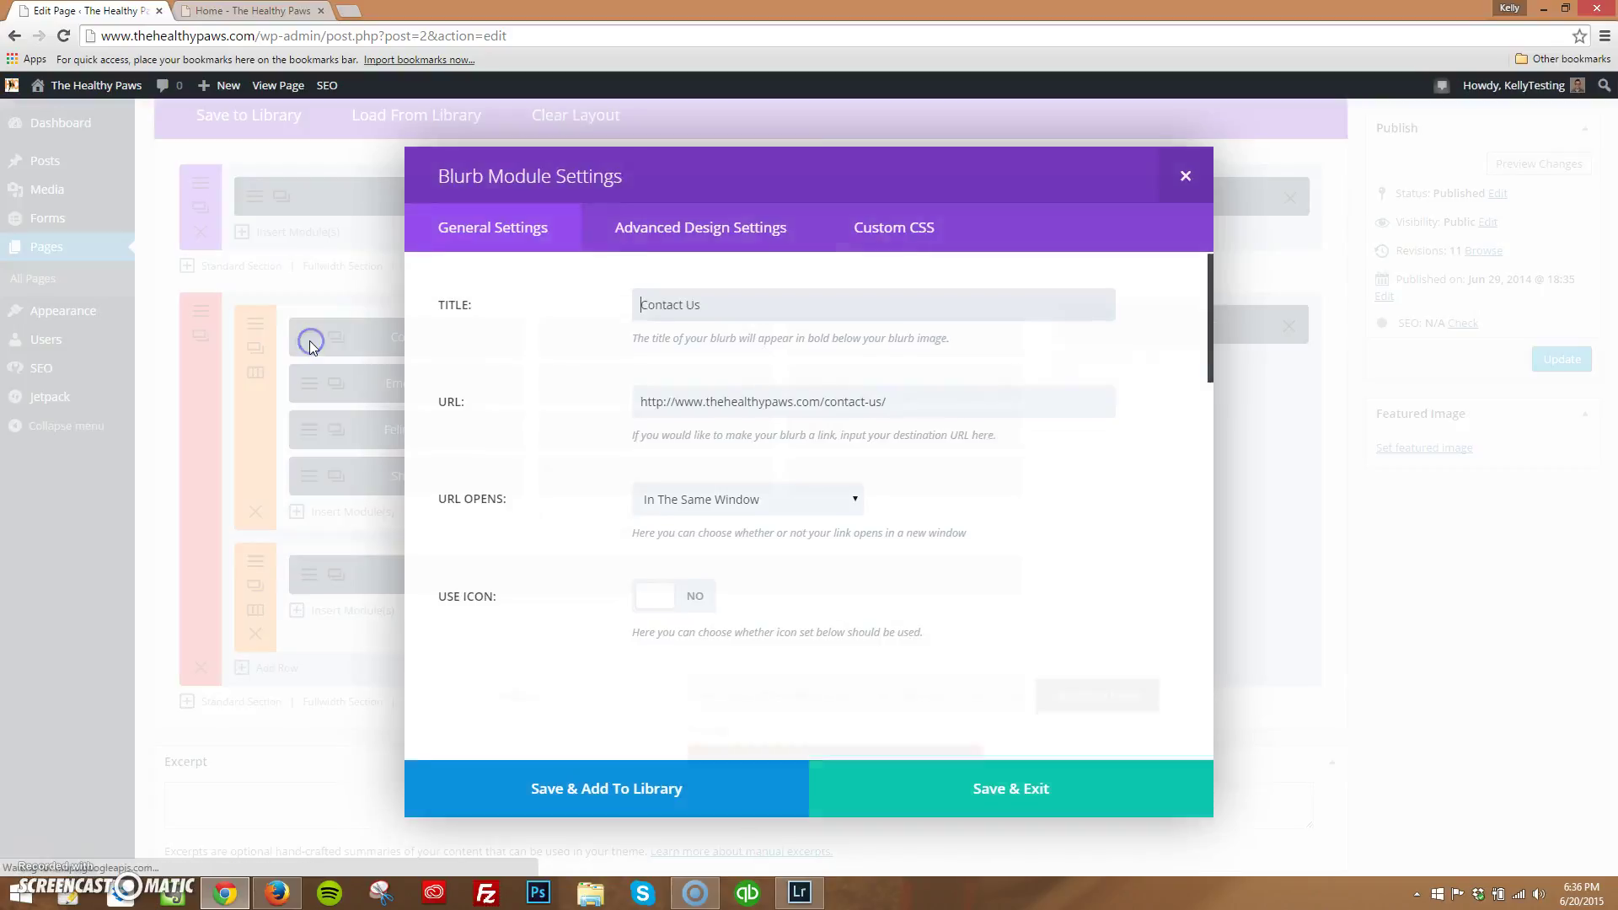
pyautogui.moveTo(445, 304); pyautogui.dragTo(472, 303)
pyautogui.doubleClick(451, 400)
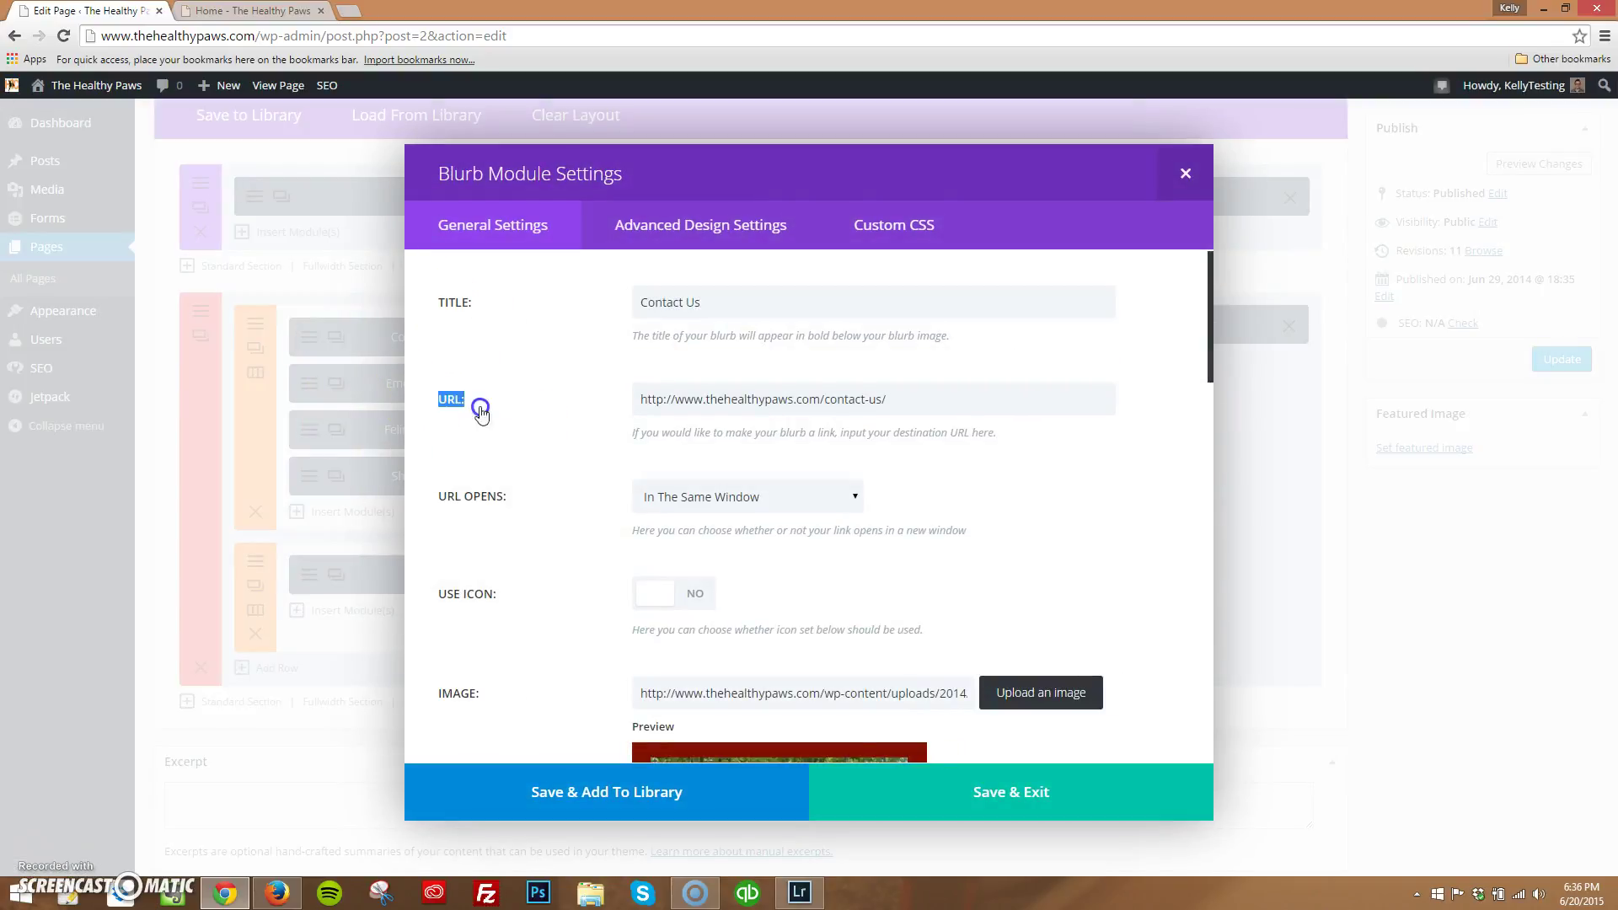
pyautogui.scroll(-2, 471, 421)
pyautogui.doubleClick(455, 525)
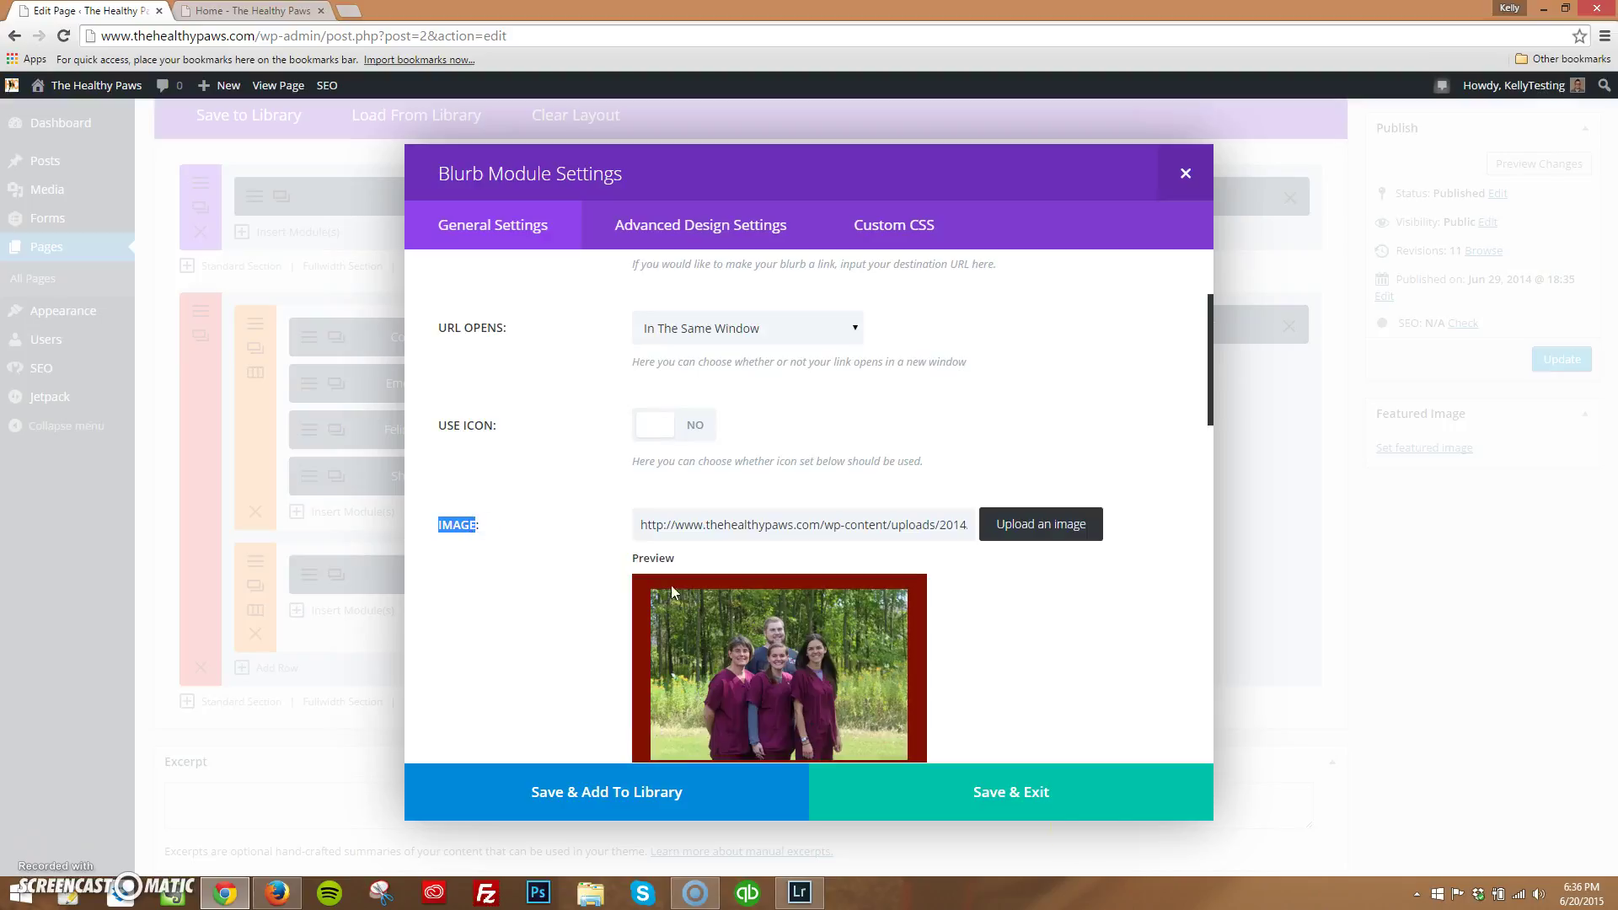
pyautogui.click(1030, 804)
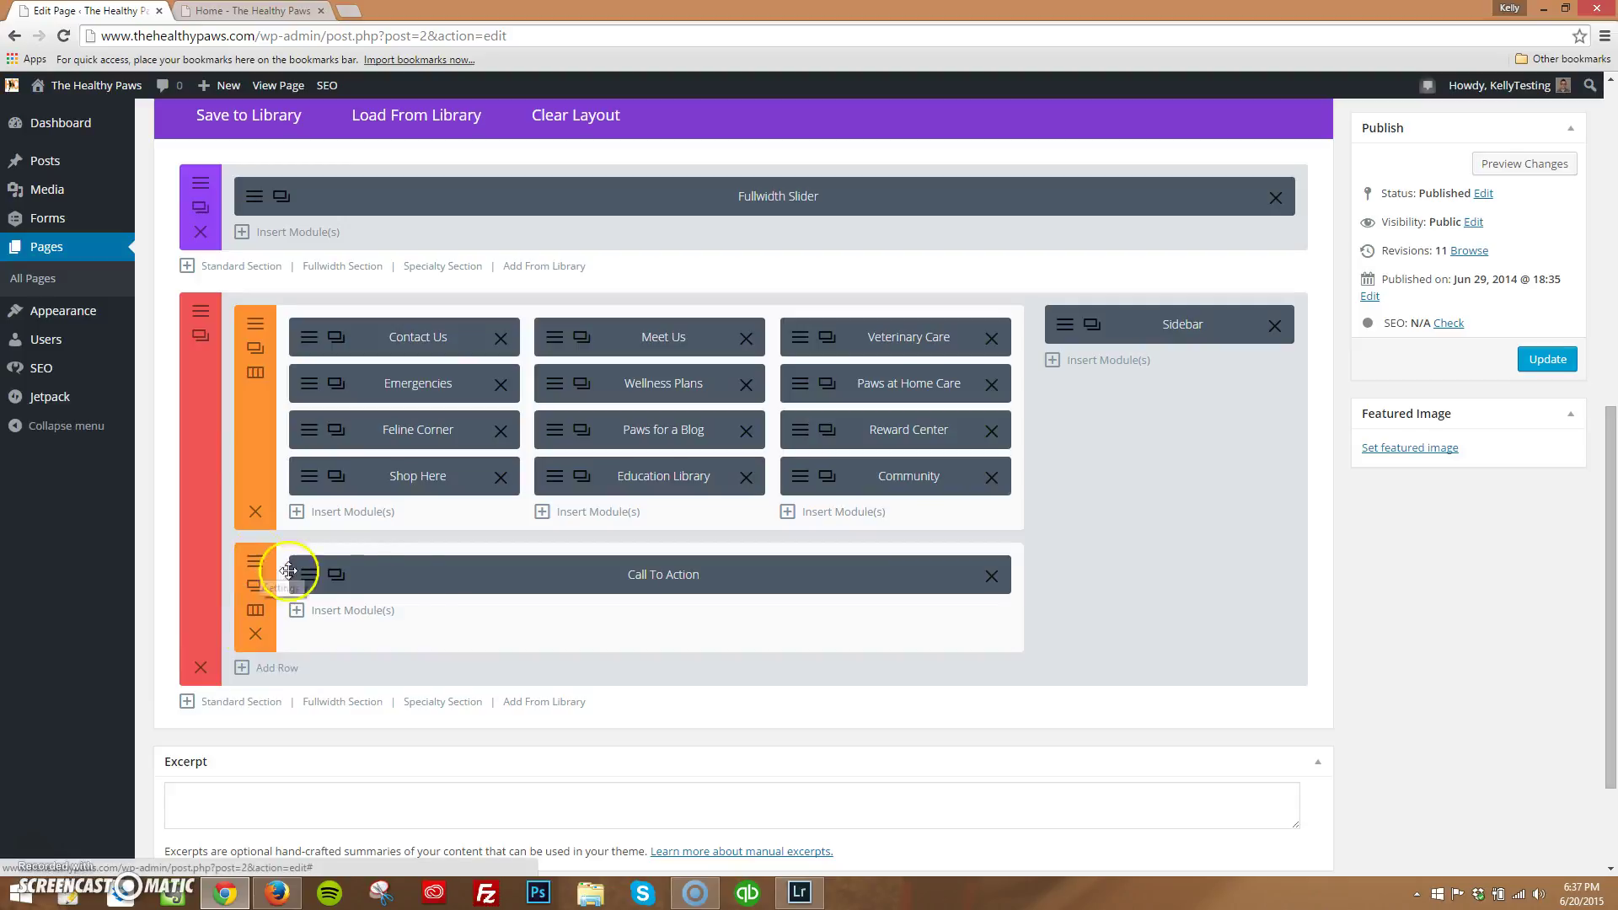
# Look at the call to action banner on the live home page and return to the page editor.
pyautogui.click(236, 11)
pyautogui.scroll(-12, 90, 441)
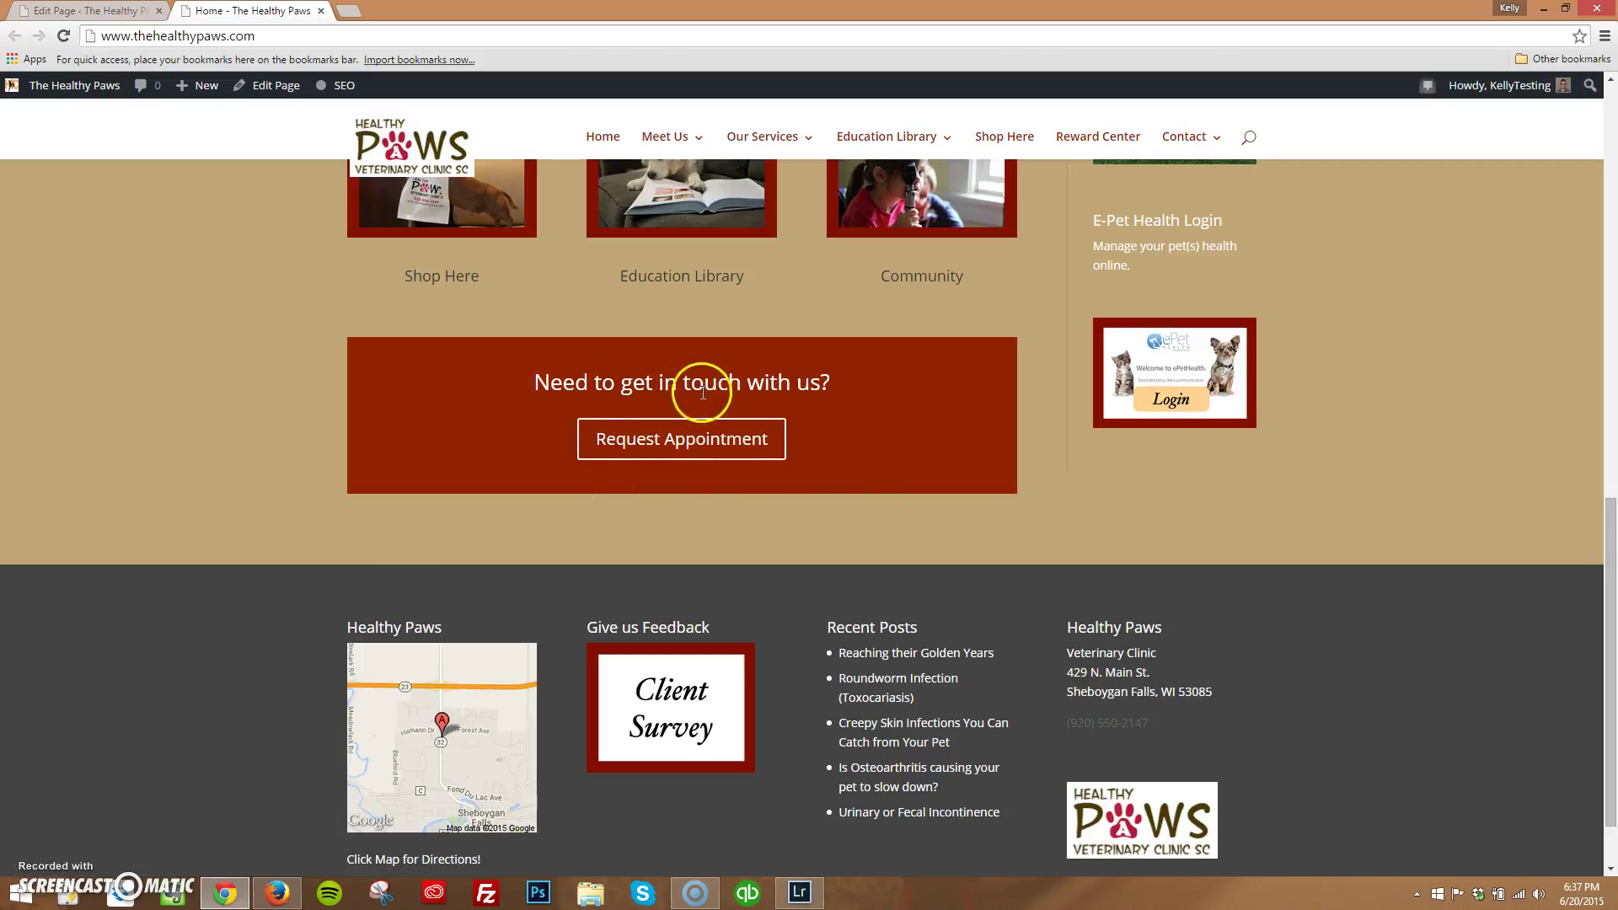
pyautogui.click(114, 12)
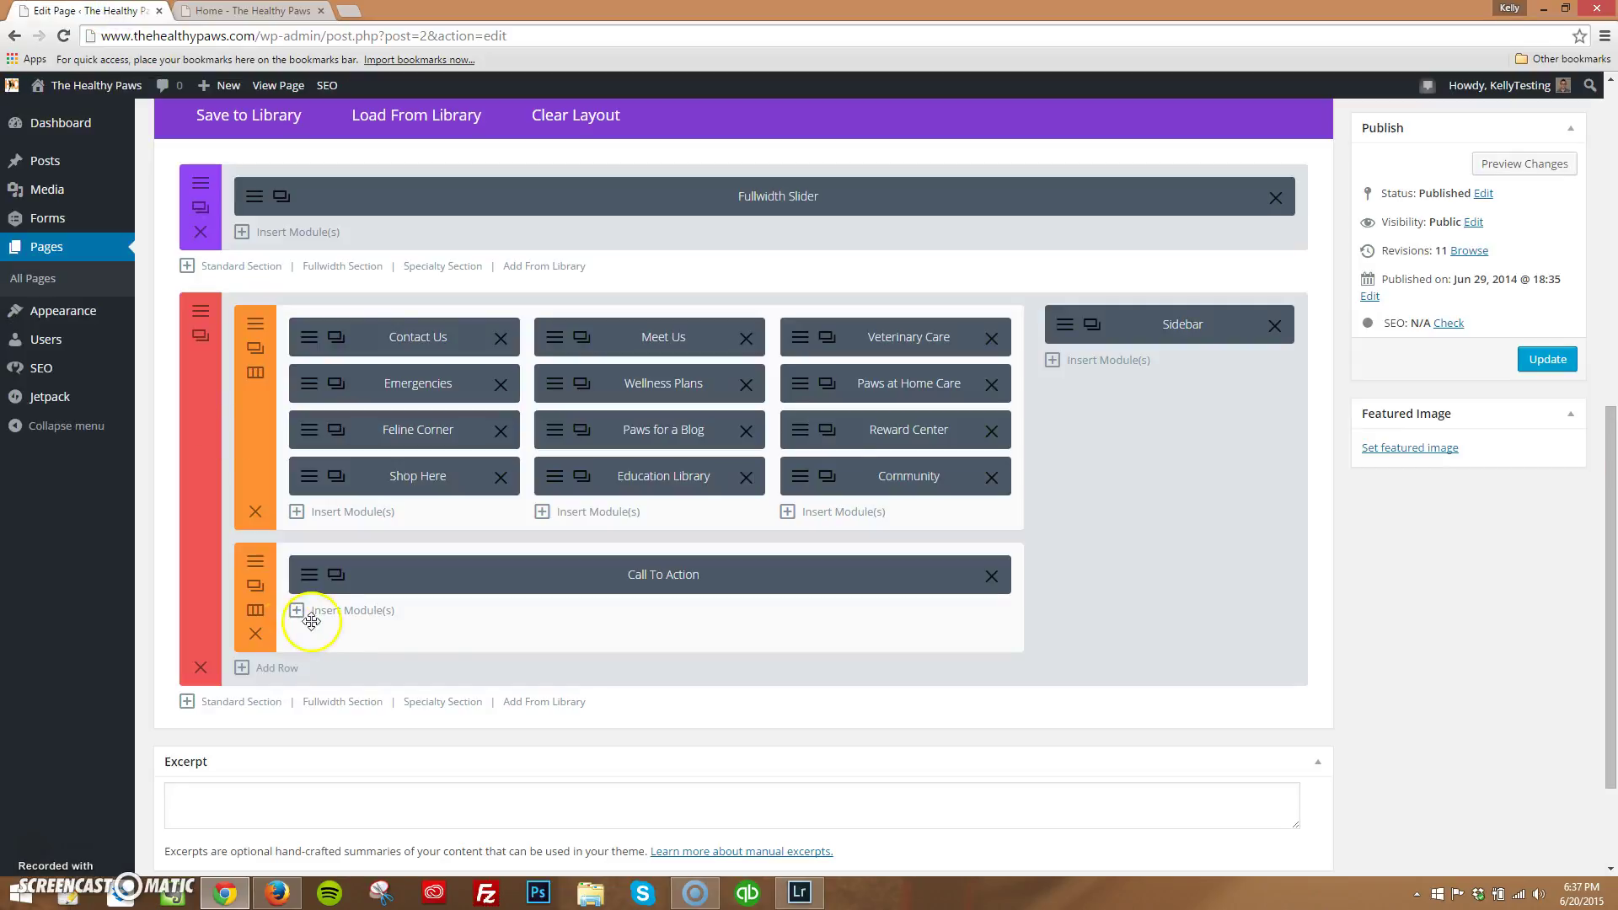
# Open the Call To Action module's settings and set its URL to open In The New Tab.
pyautogui.click(311, 580)
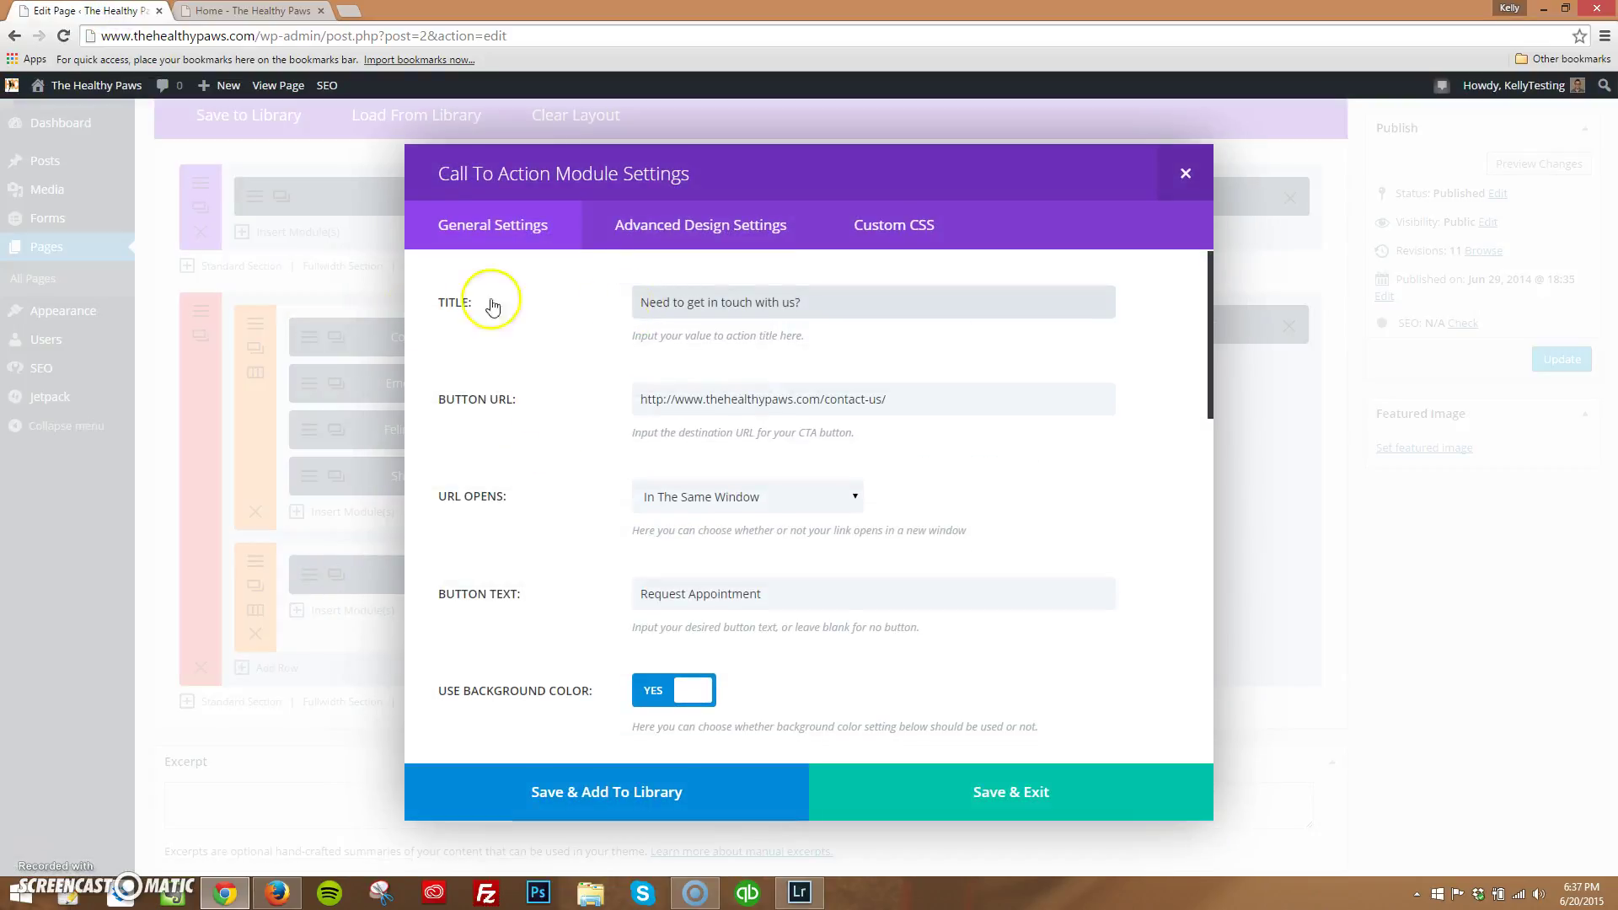
pyautogui.scroll(-10, 573, 472)
pyautogui.scroll(10, 544, 438)
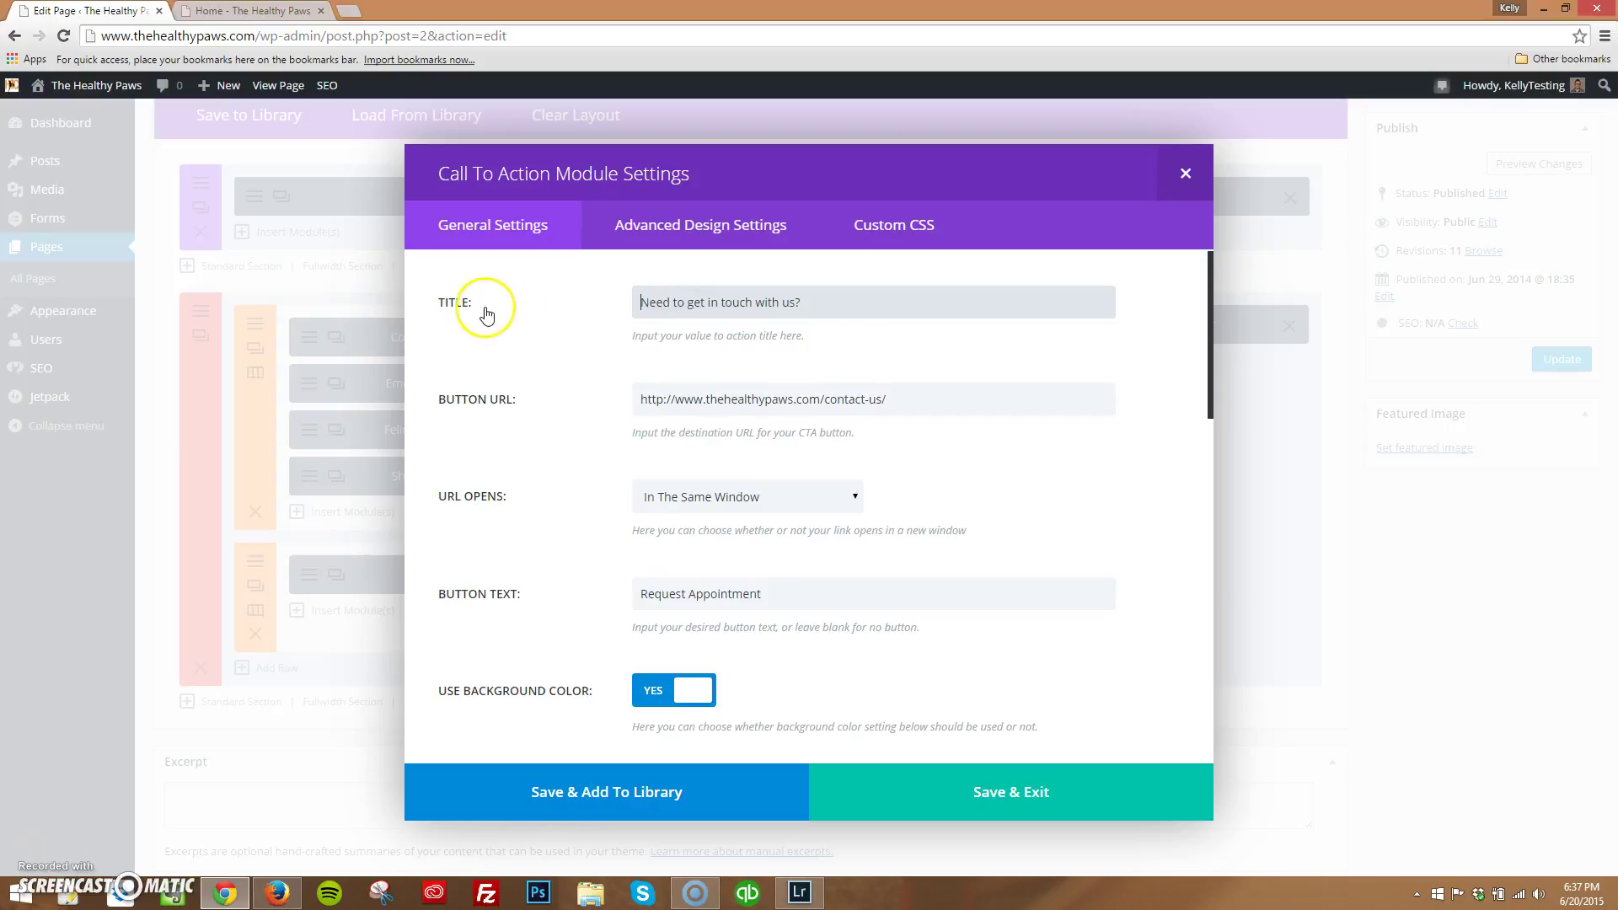
pyautogui.moveTo(487, 315); pyautogui.dragTo(415, 304)
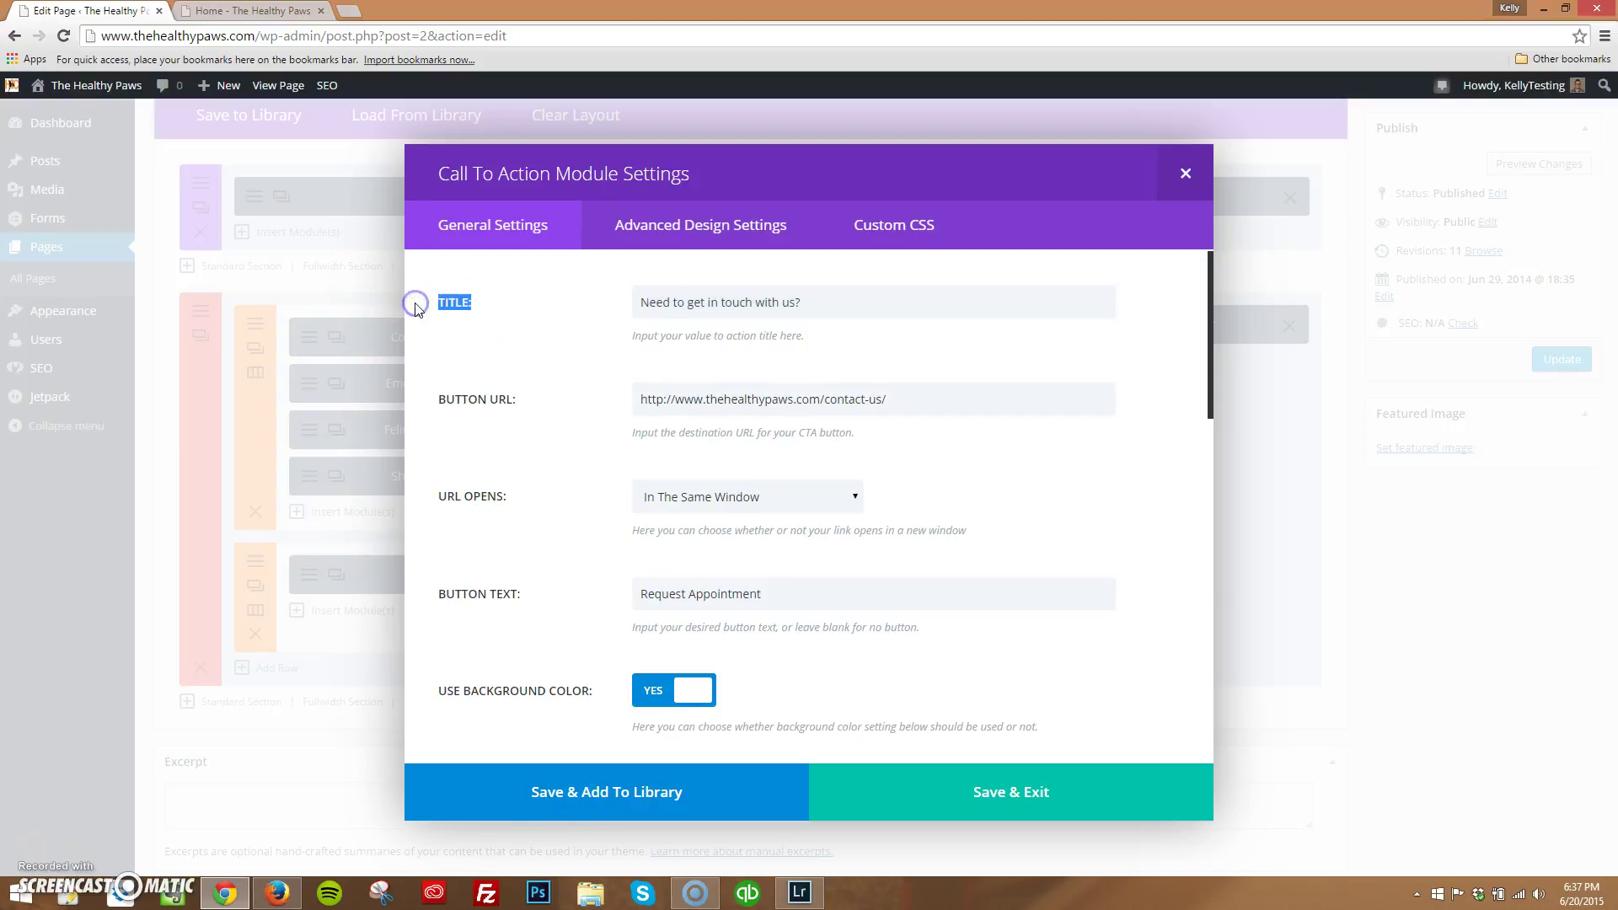
pyautogui.moveTo(426, 413); pyautogui.dragTo(548, 412)
pyautogui.moveTo(505, 498); pyautogui.dragTo(433, 503)
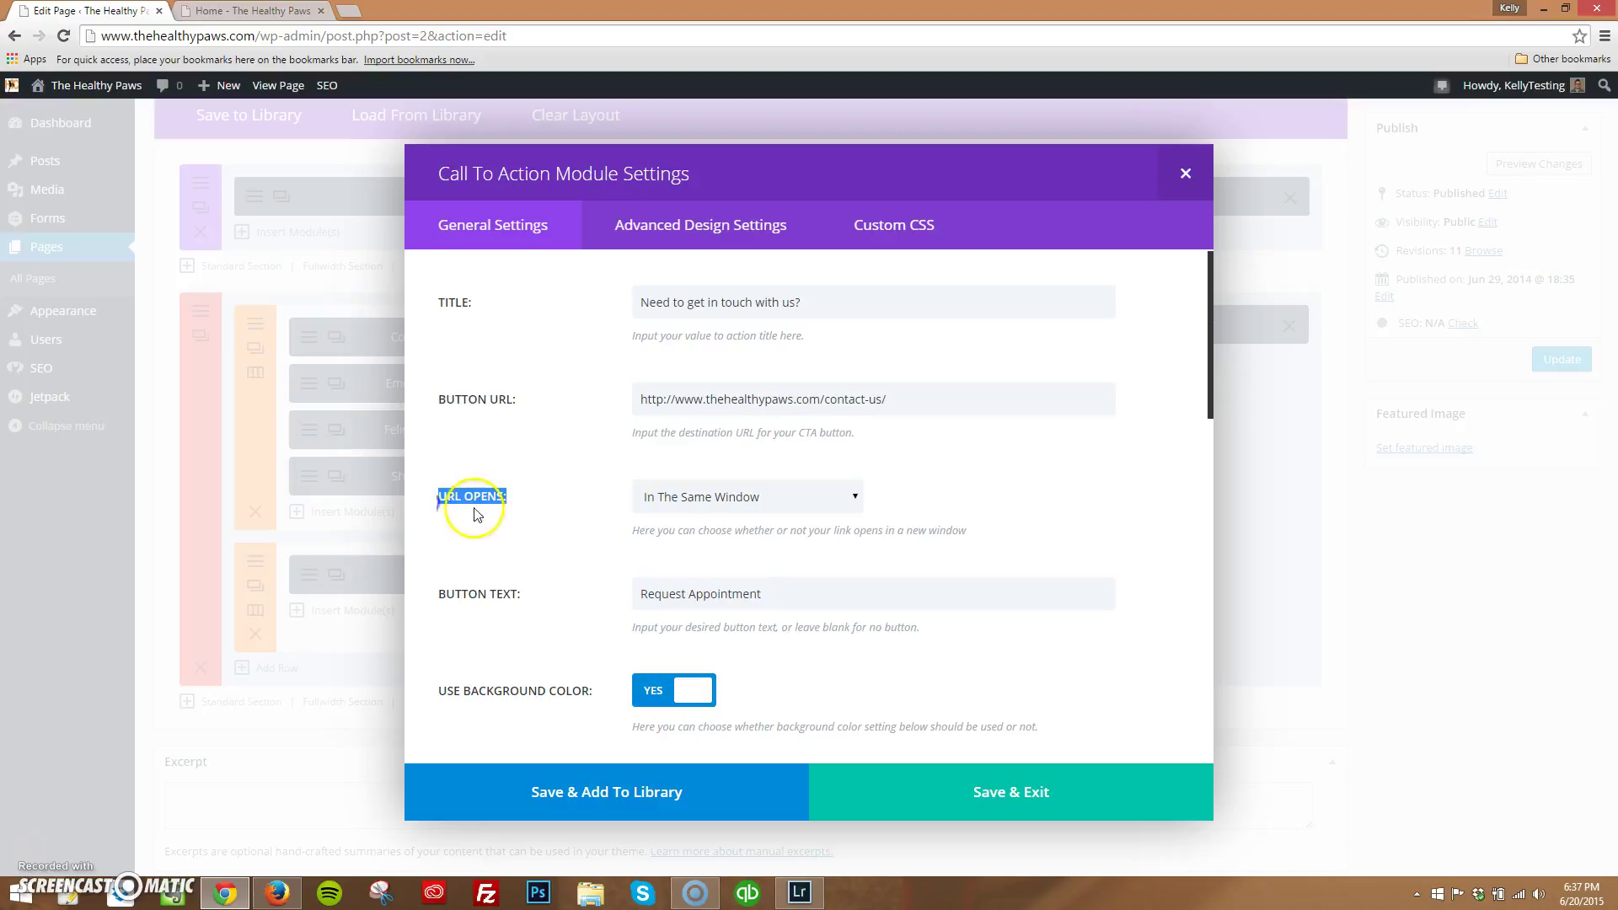
pyautogui.click(690, 497)
pyautogui.click(696, 540)
# Review the Call To Action module's button text, background color, text color, text orientation and content settings.
pyautogui.scroll(-2, 523, 546)
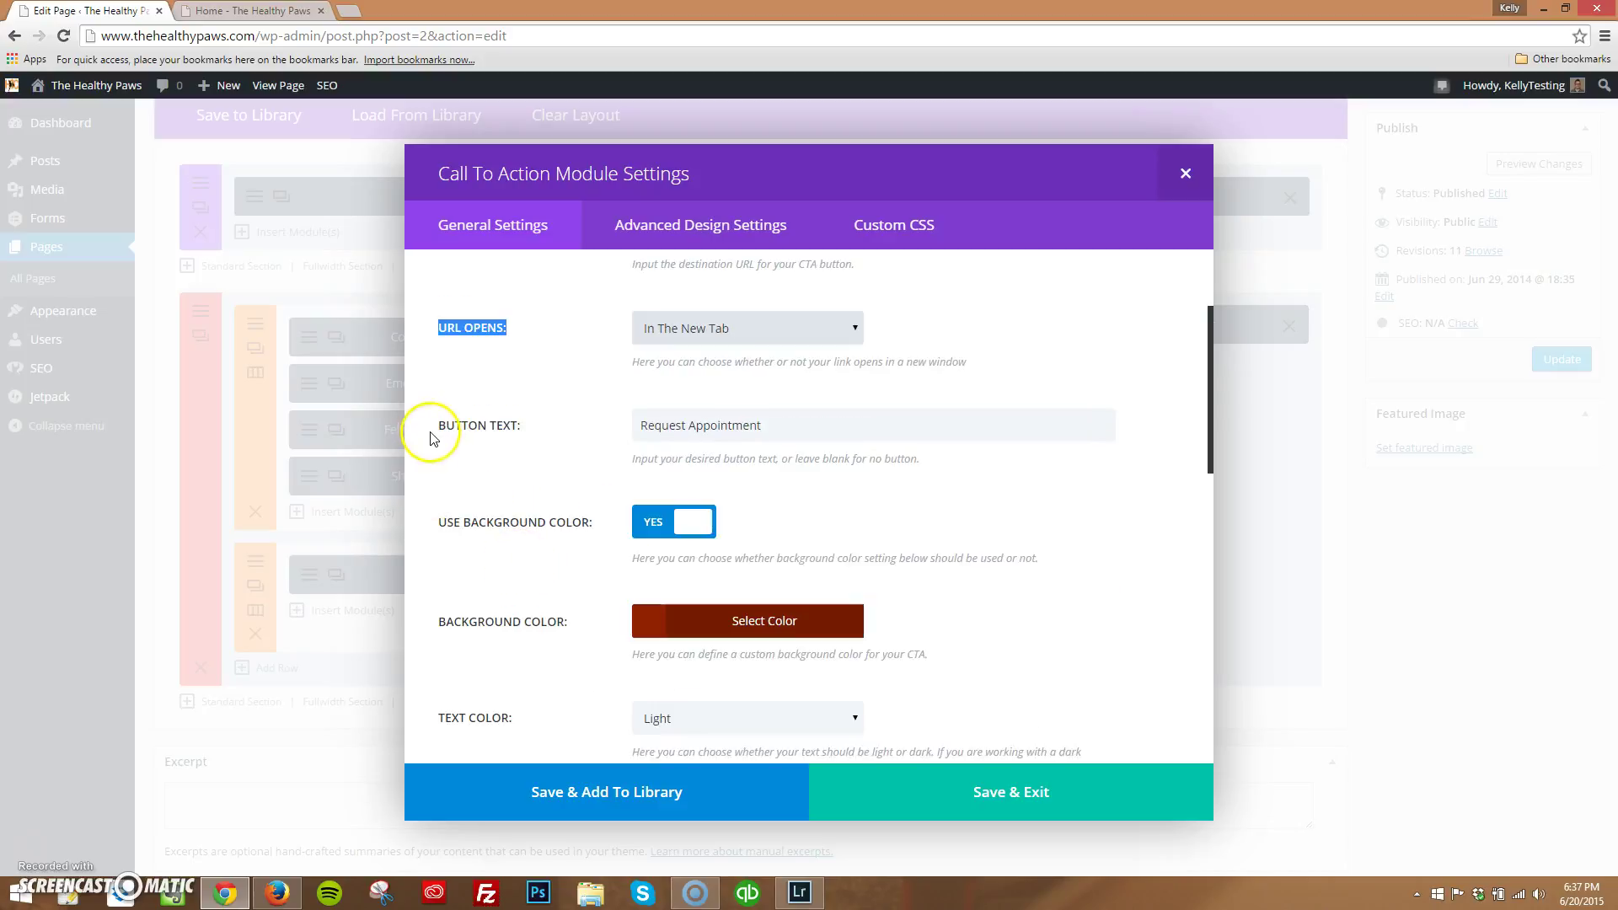
pyautogui.moveTo(438, 433); pyautogui.dragTo(512, 434)
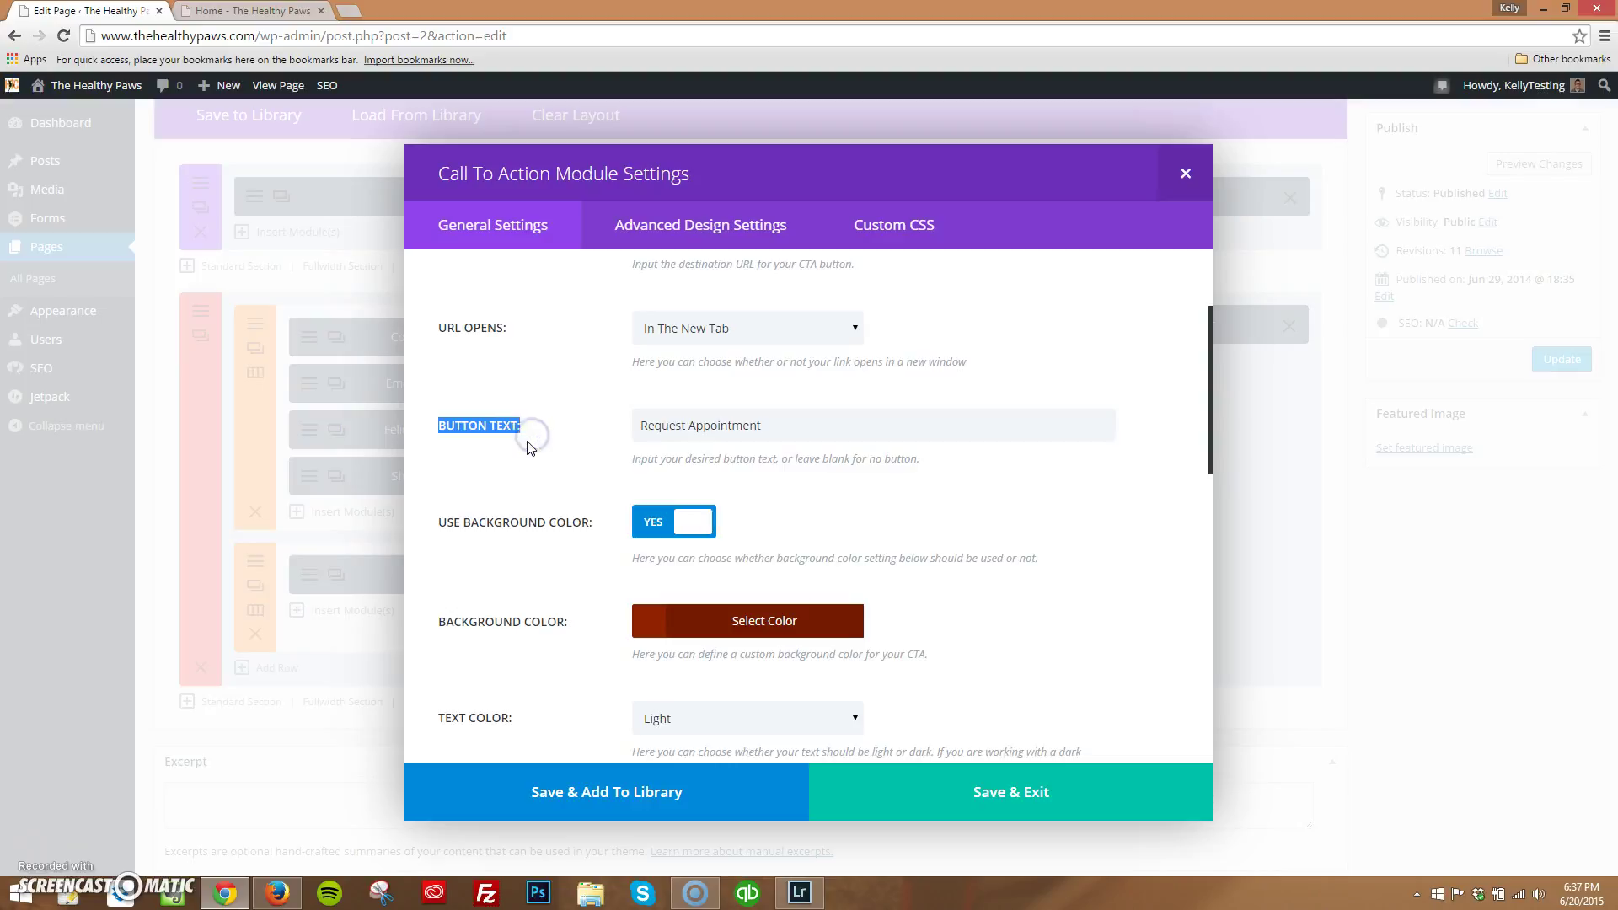
pyautogui.scroll(-3, 483, 618)
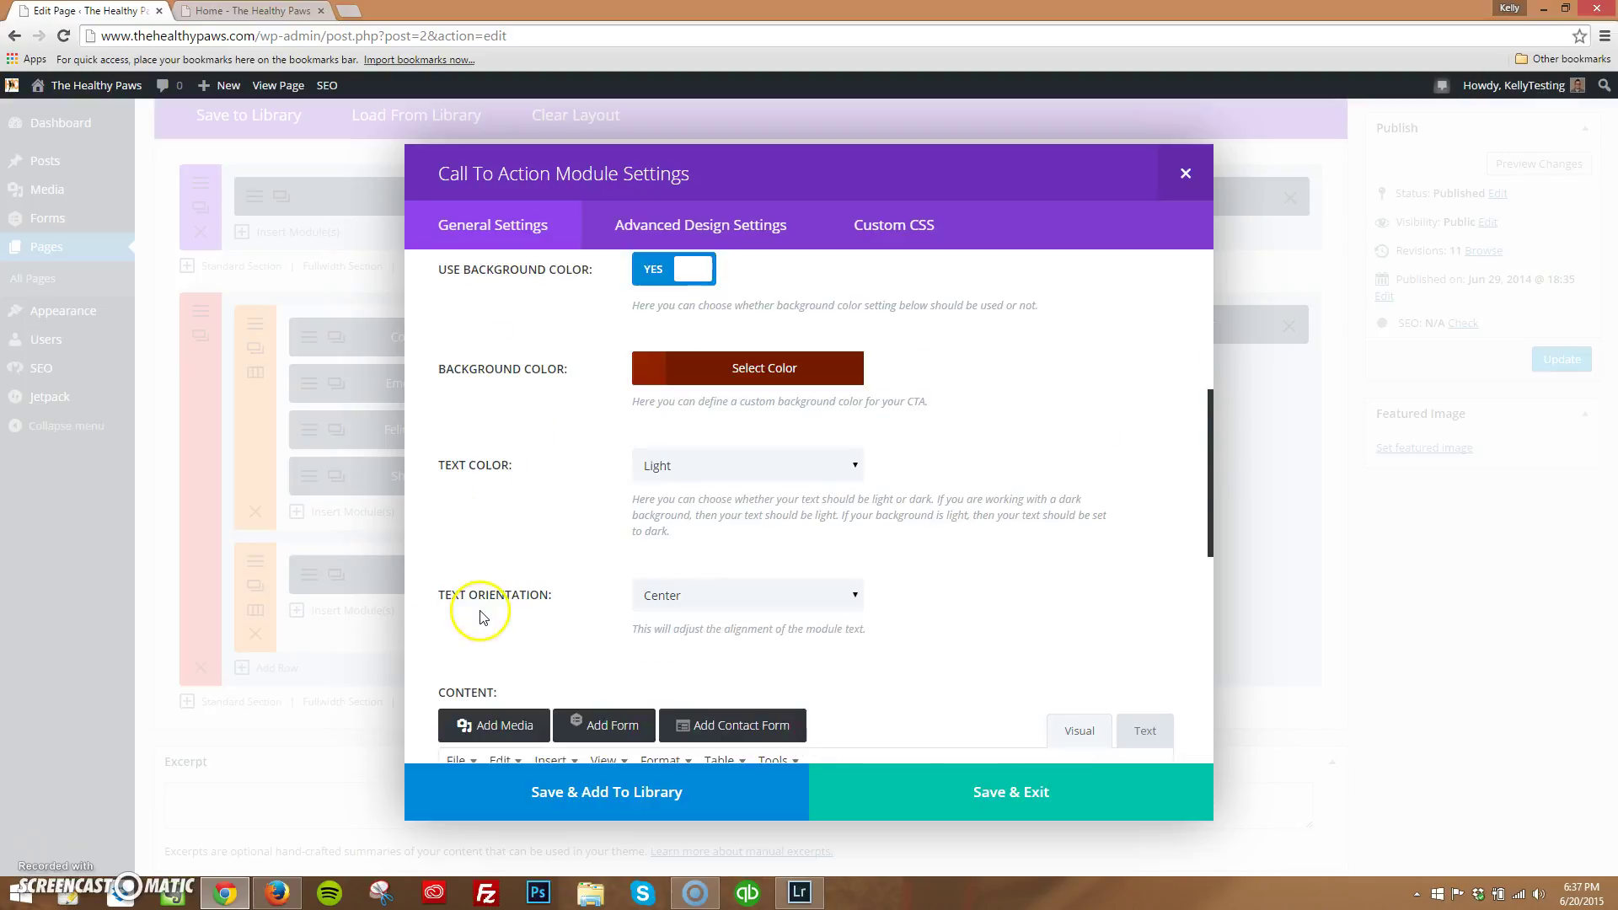
pyautogui.scroll(-4, 482, 617)
pyautogui.scroll(7, 461, 575)
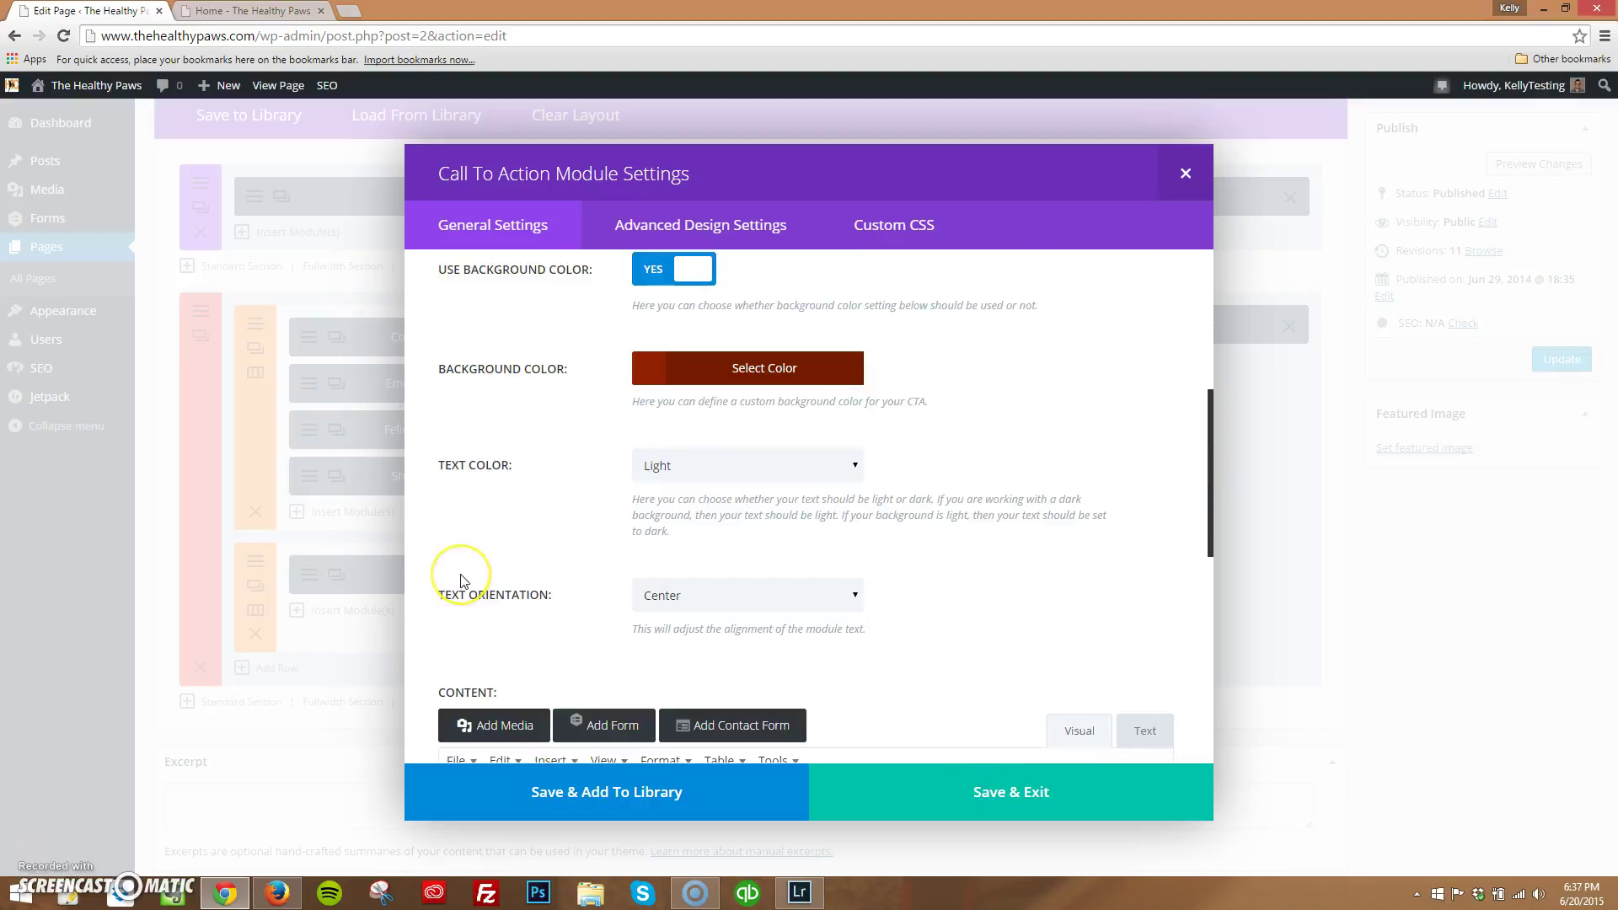
# Compare the Call To Action module's title field with the banner heading on the live home page.
pyautogui.click(278, 10)
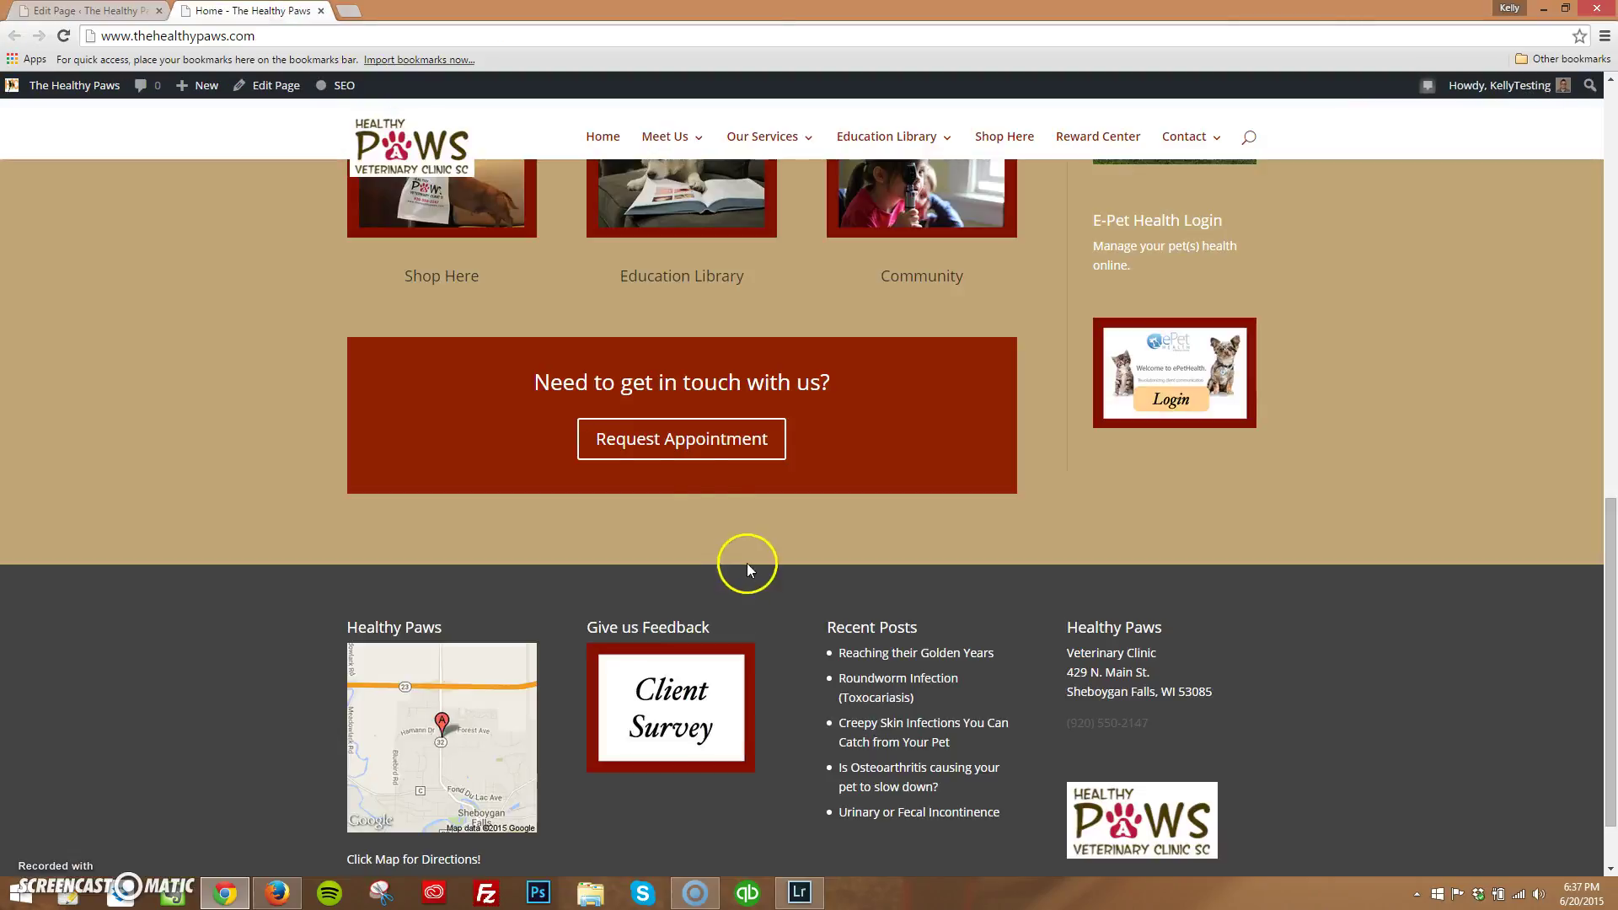
pyautogui.moveTo(536, 382); pyautogui.dragTo(900, 402)
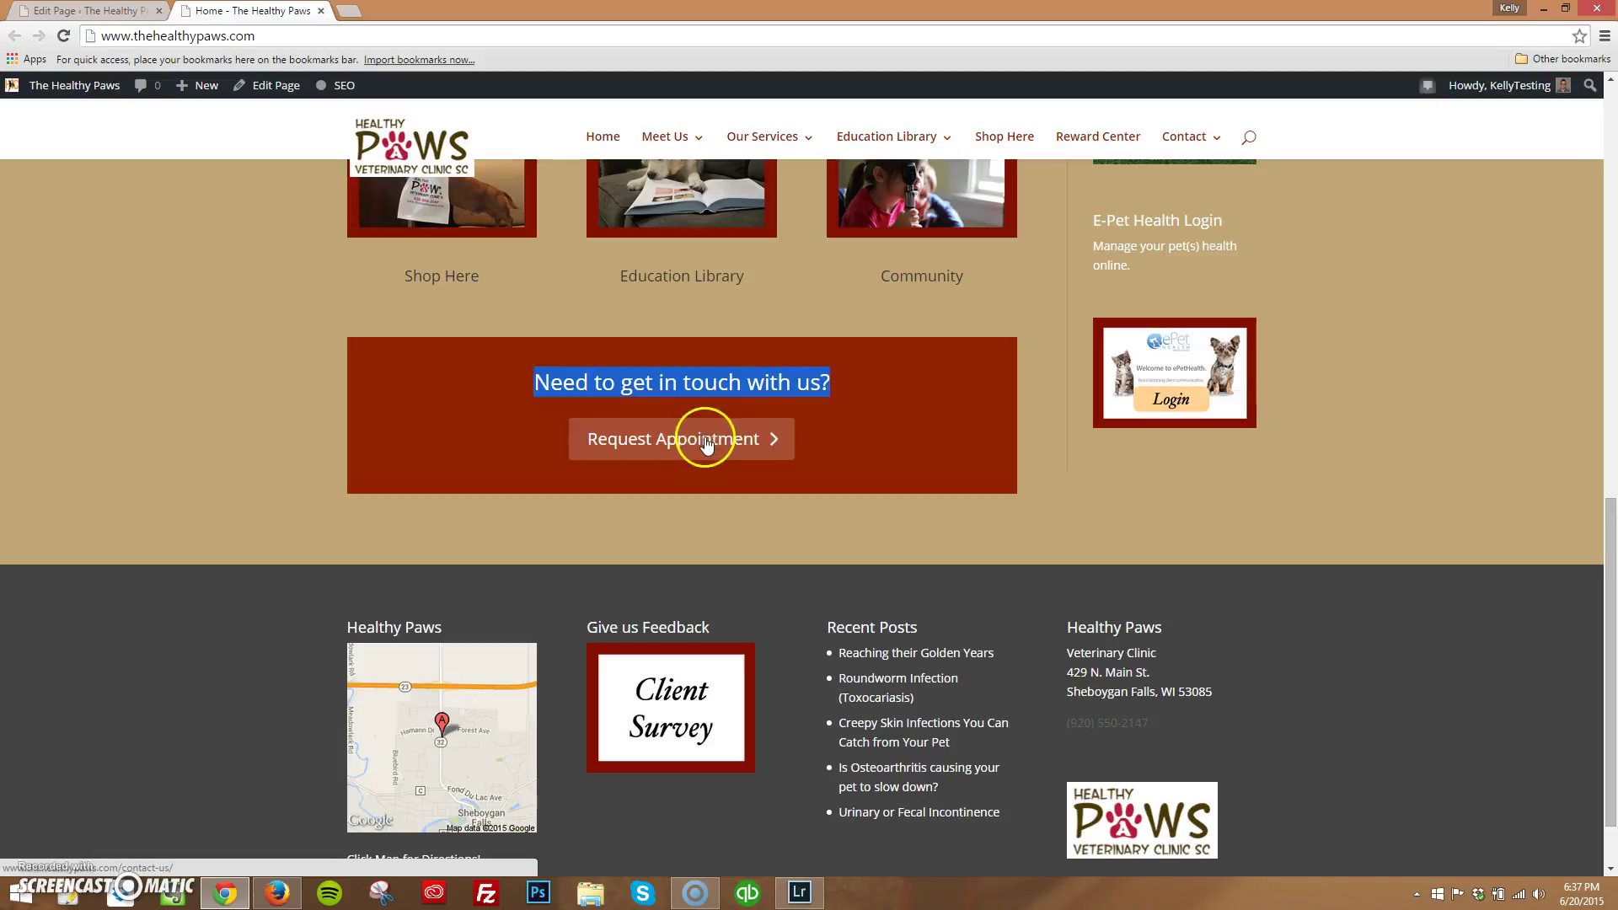
pyautogui.hotkey('ctrl', 'pageup')
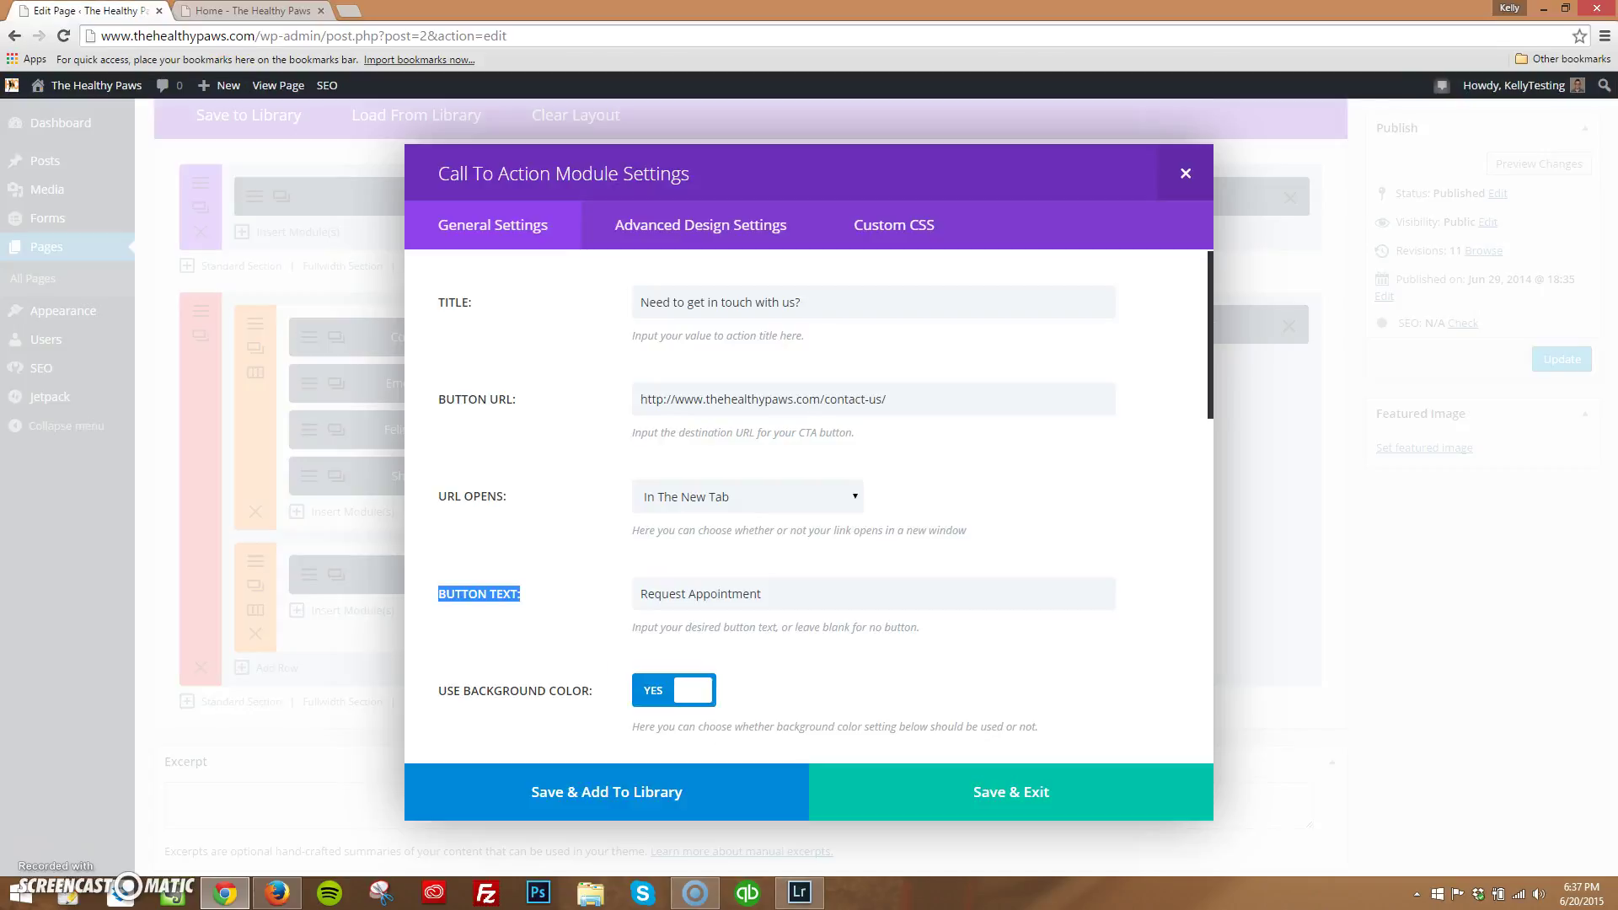
pyautogui.tripleClick(477, 302)
pyautogui.click(722, 301)
pyautogui.hotkey('ctrl', 'pagedown')
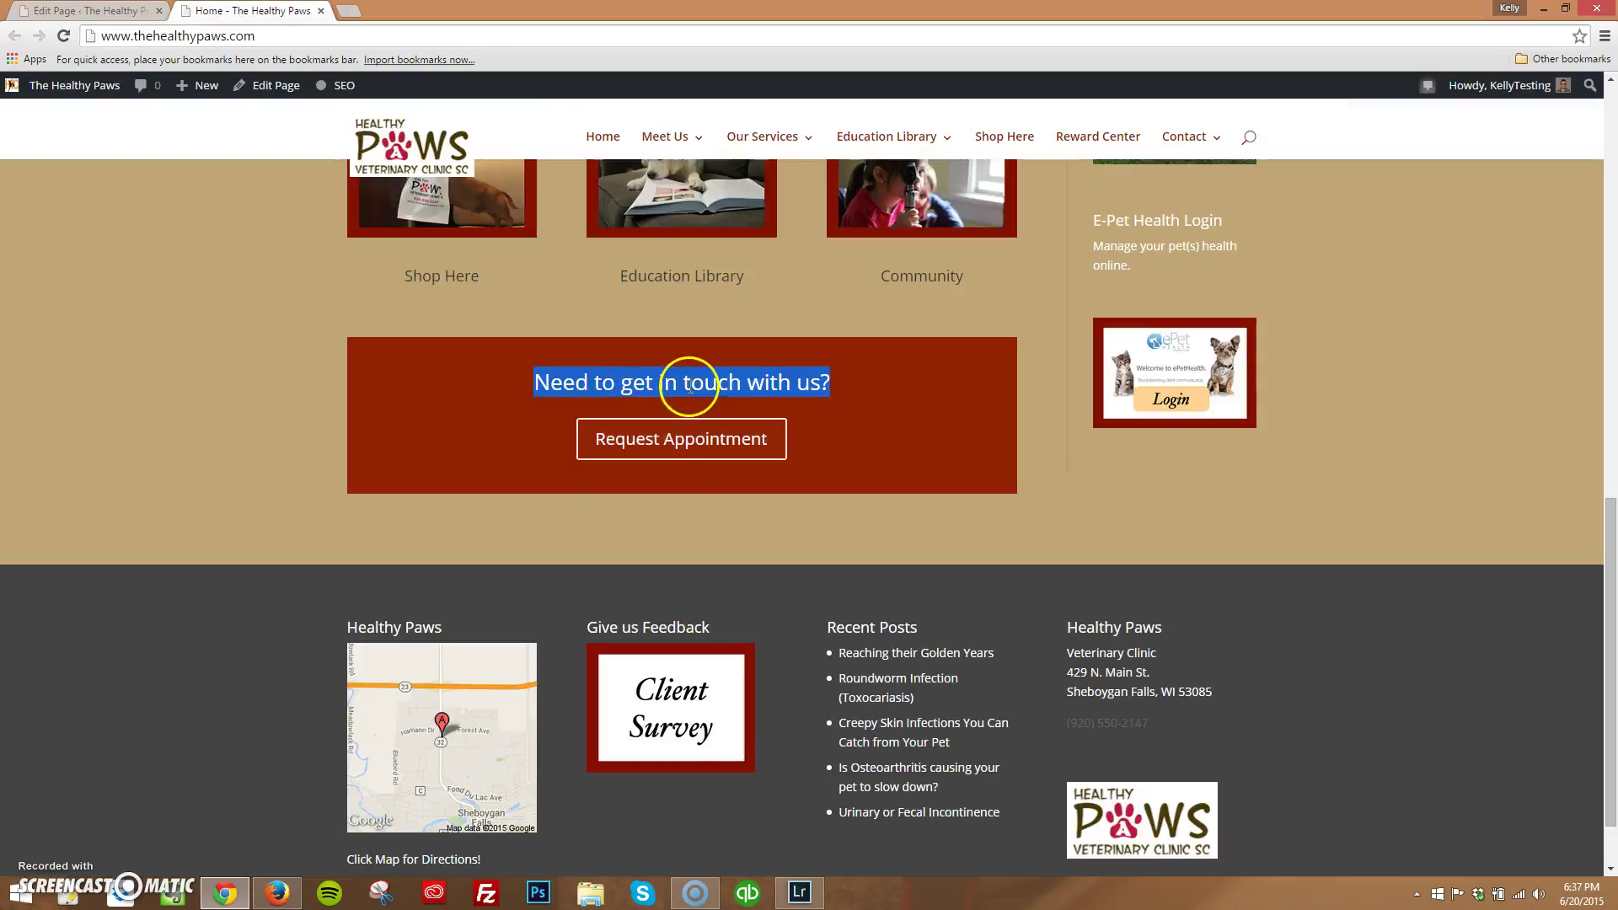
pyautogui.hotkey('ctrl', 'pageup')
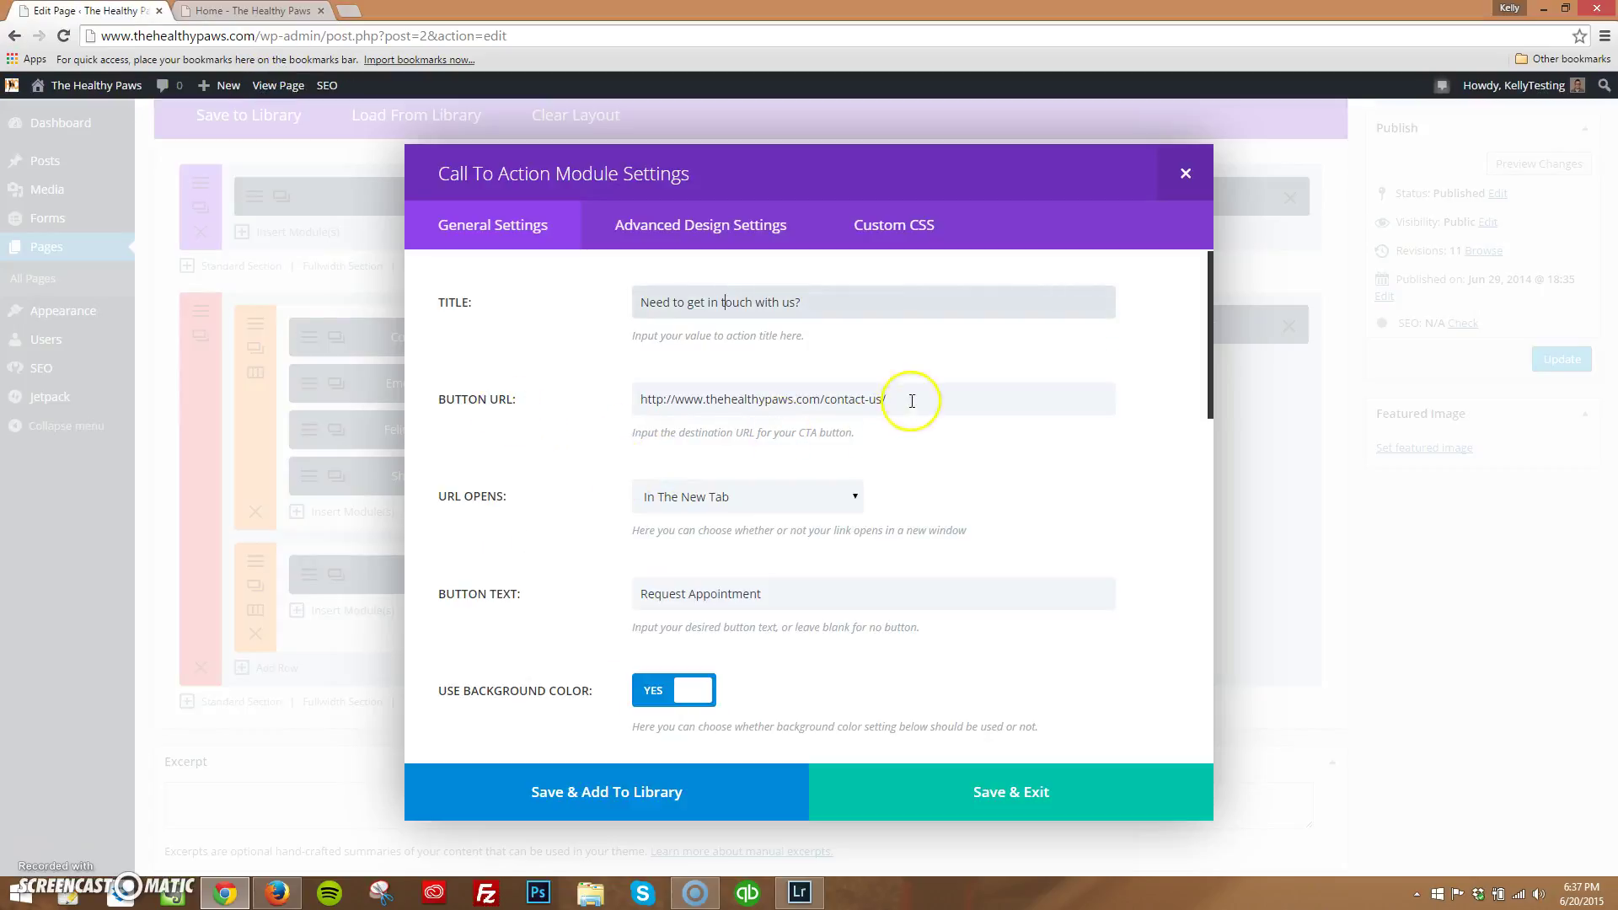
# Check the button URL and button text against the live Request Appointment button, and save the Call To Action module.
pyautogui.moveTo(908, 397); pyautogui.dragTo(535, 396)
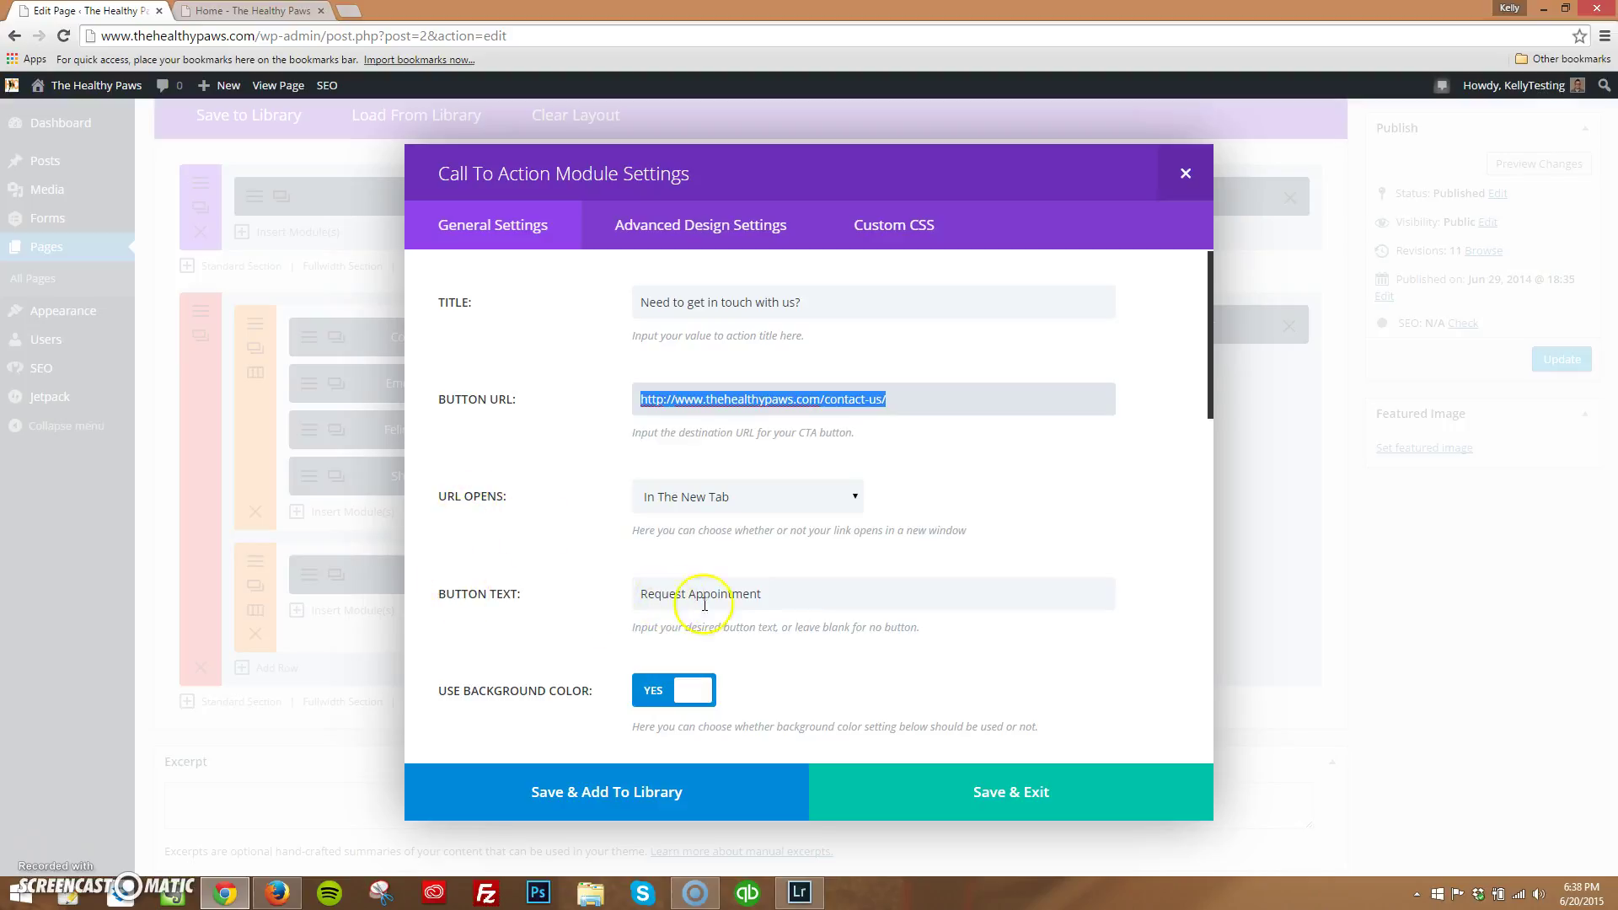
pyautogui.moveTo(704, 604); pyautogui.dragTo(596, 589)
pyautogui.hotkey('ctrl', 'Tab')
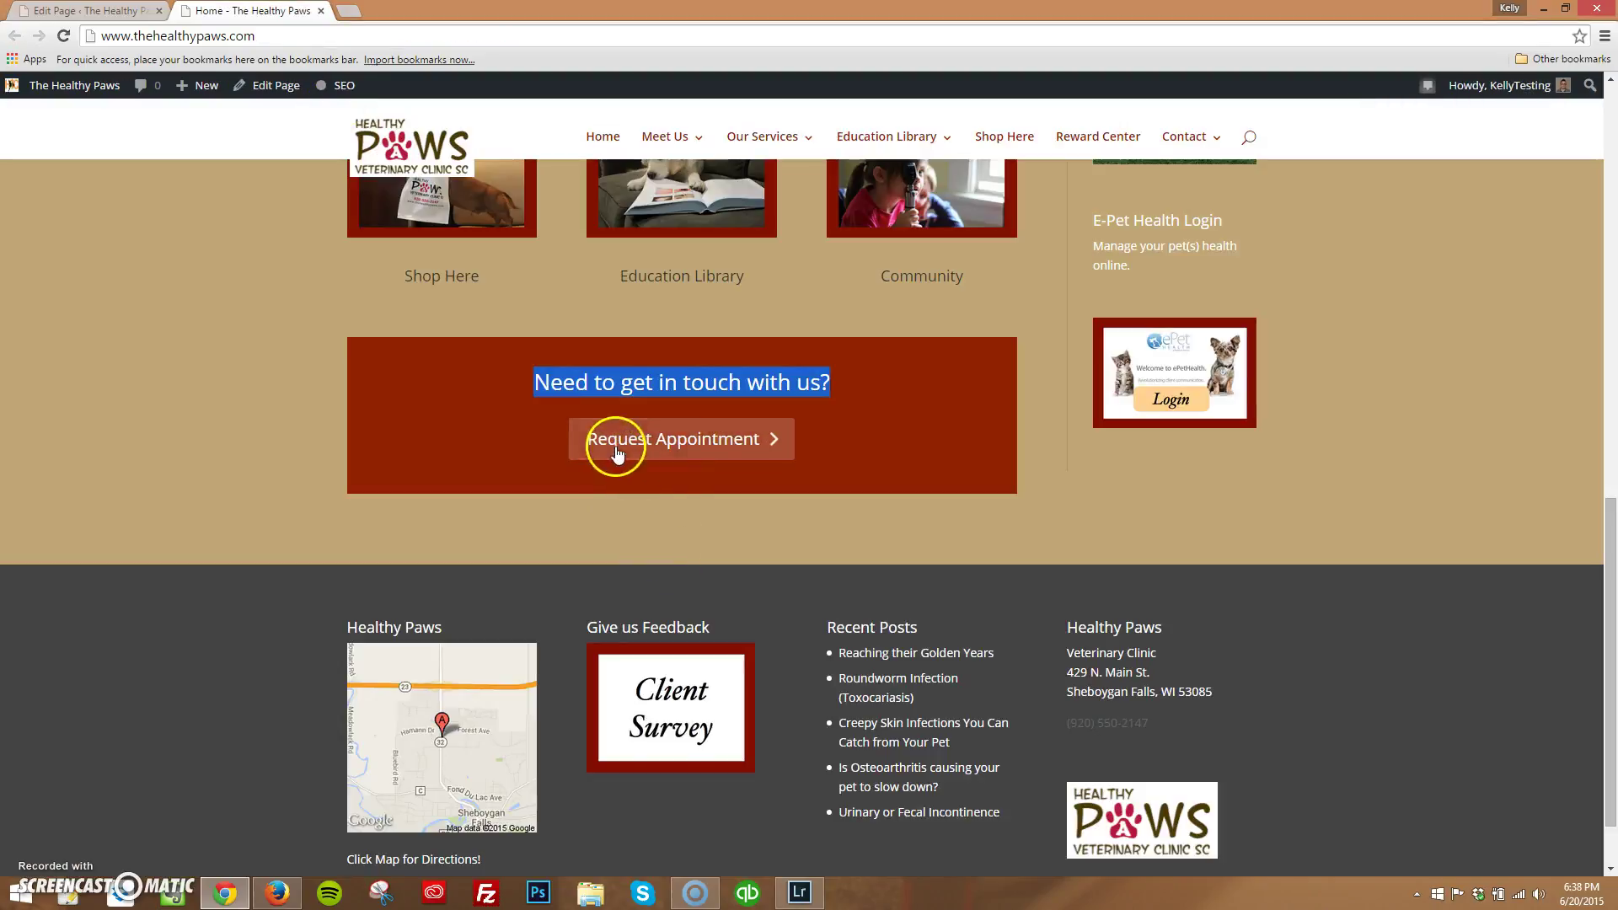
pyautogui.click(84, 11)
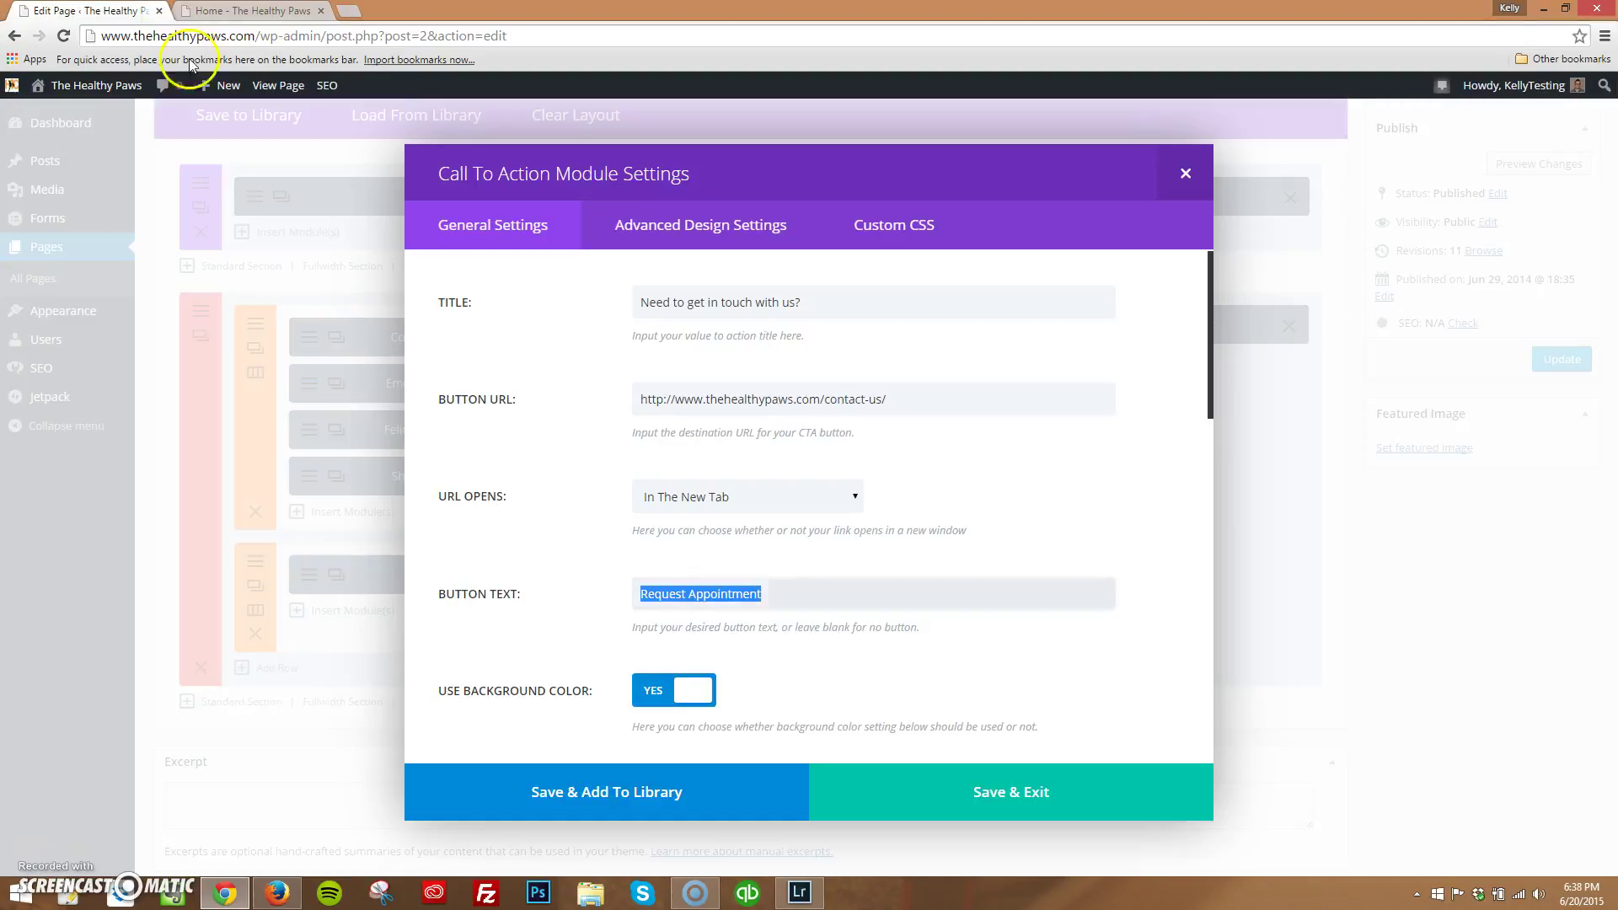
pyautogui.click(962, 820)
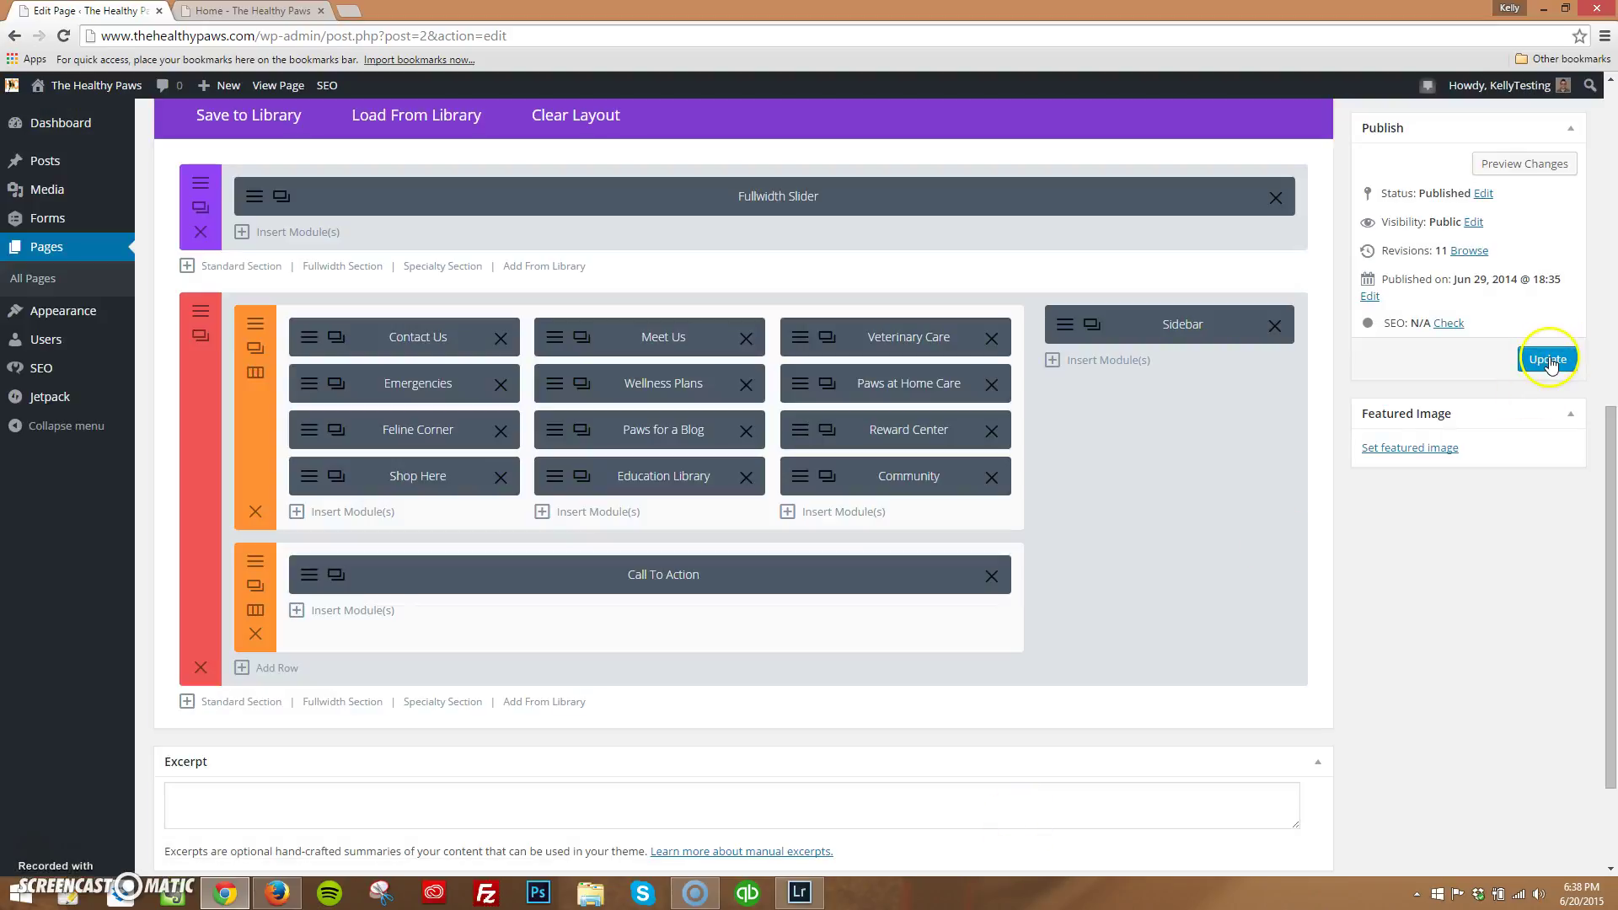